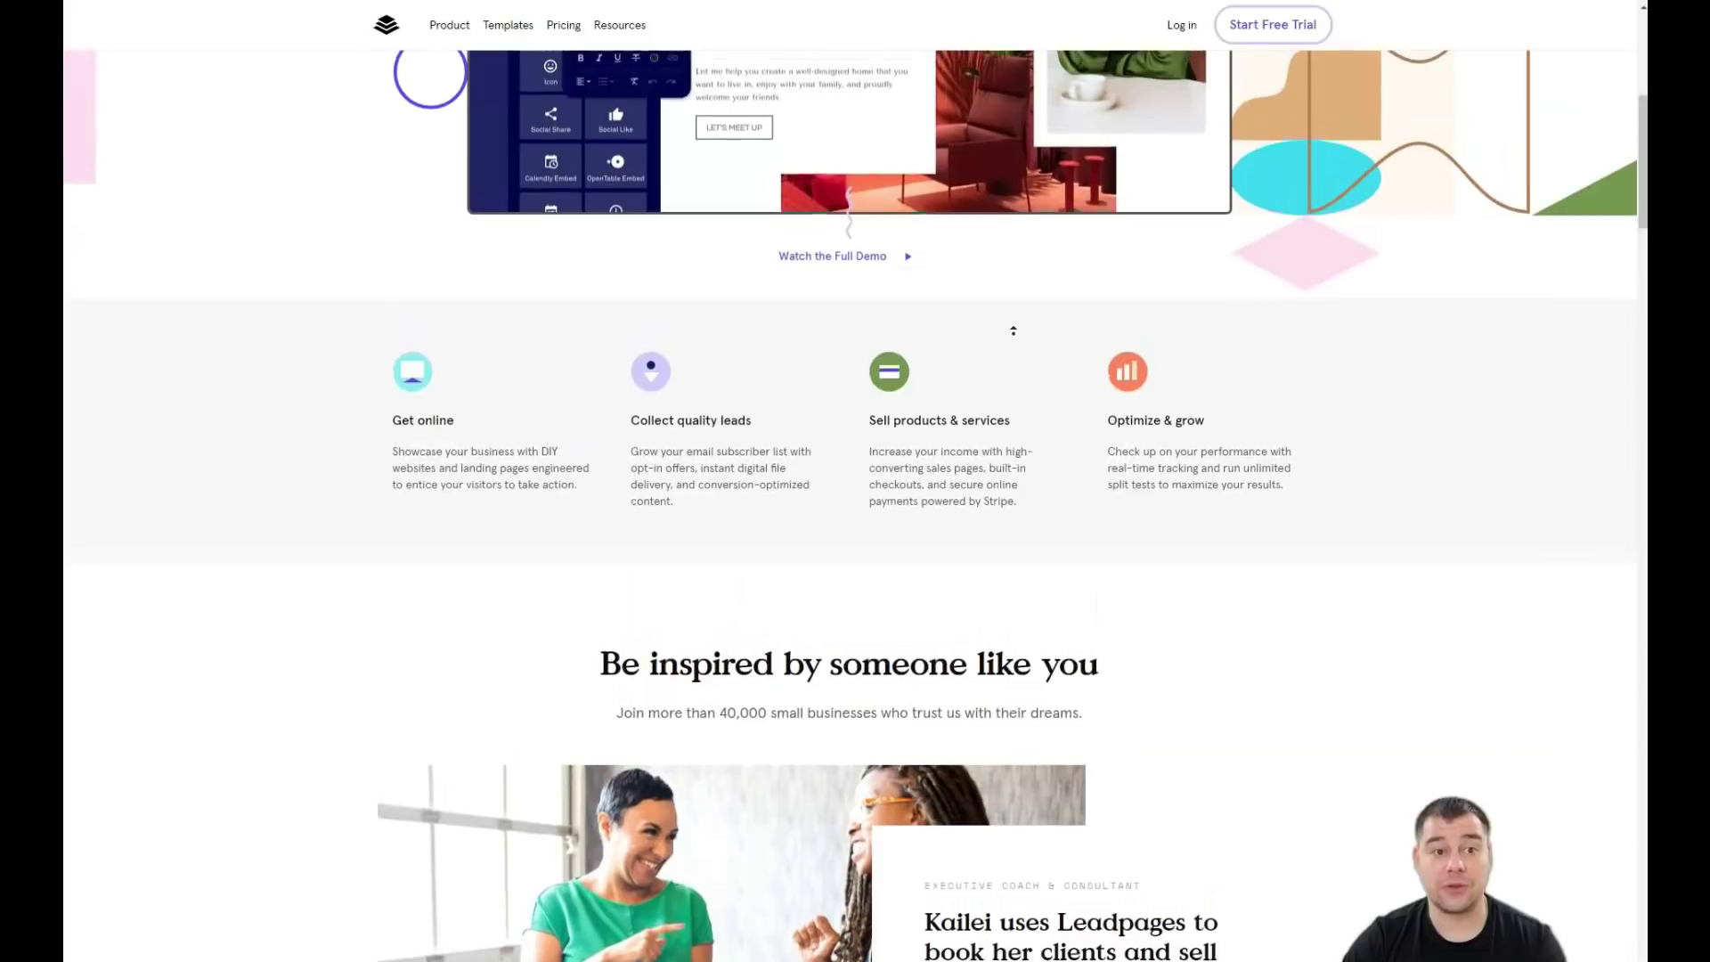
Step: Start creating a new landing page from the landing pages dashboard
left_click(1014, 336)
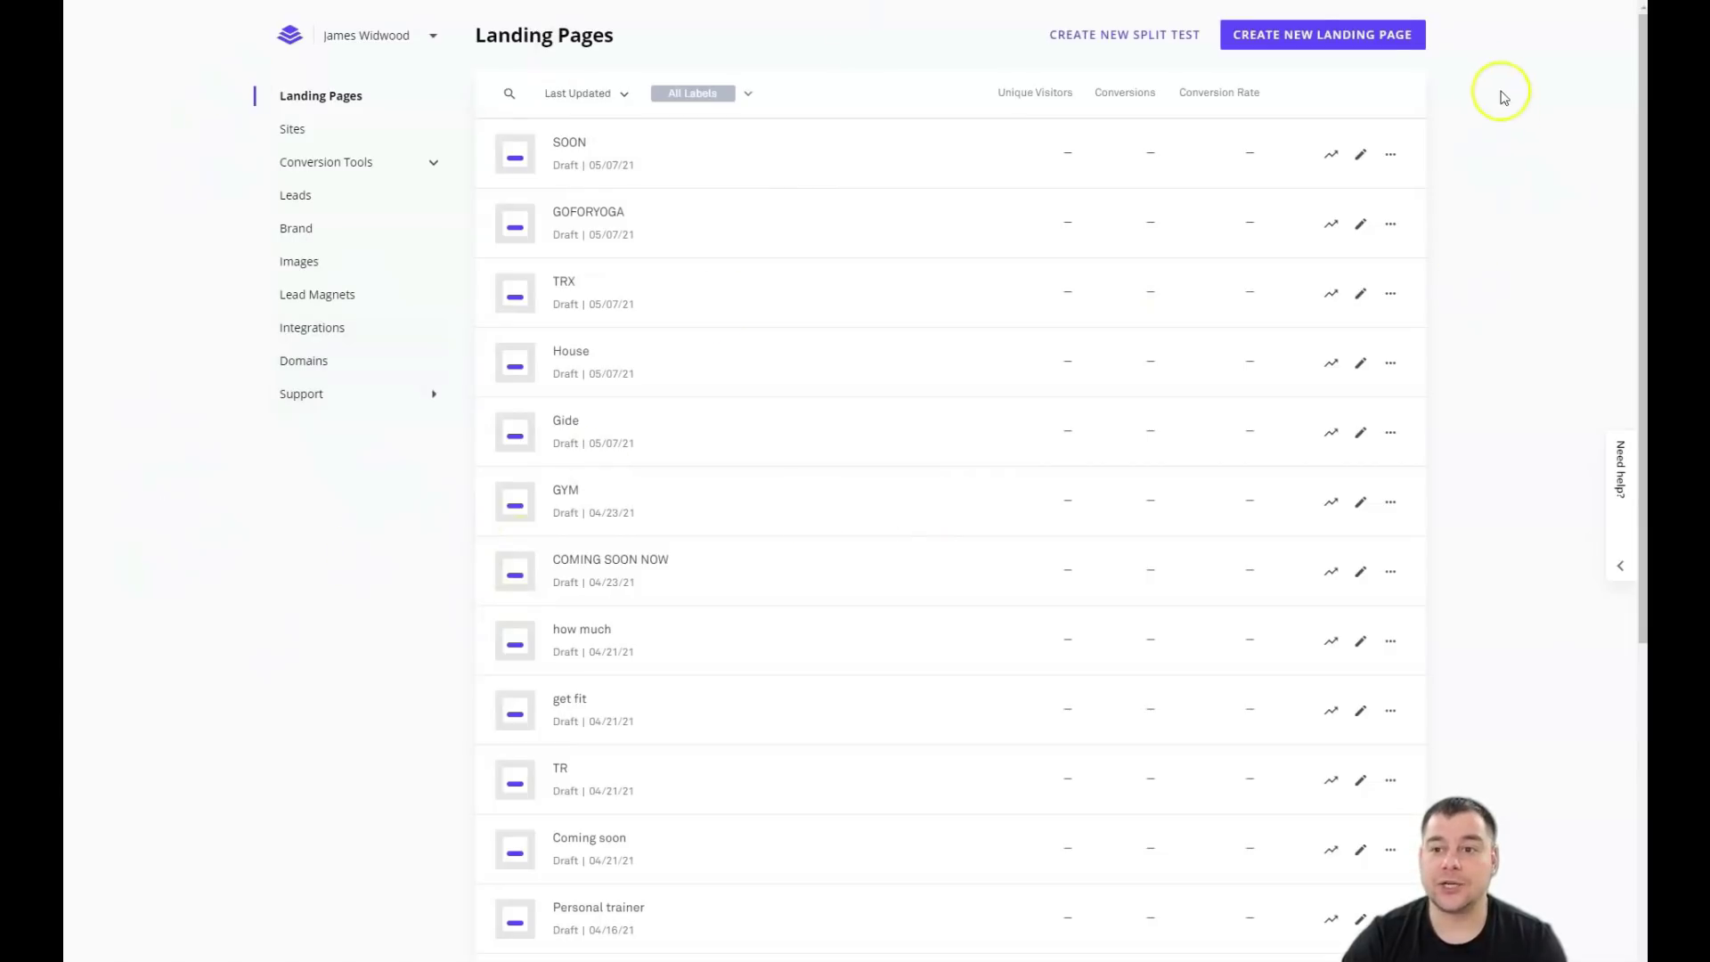
left_click(1298, 45)
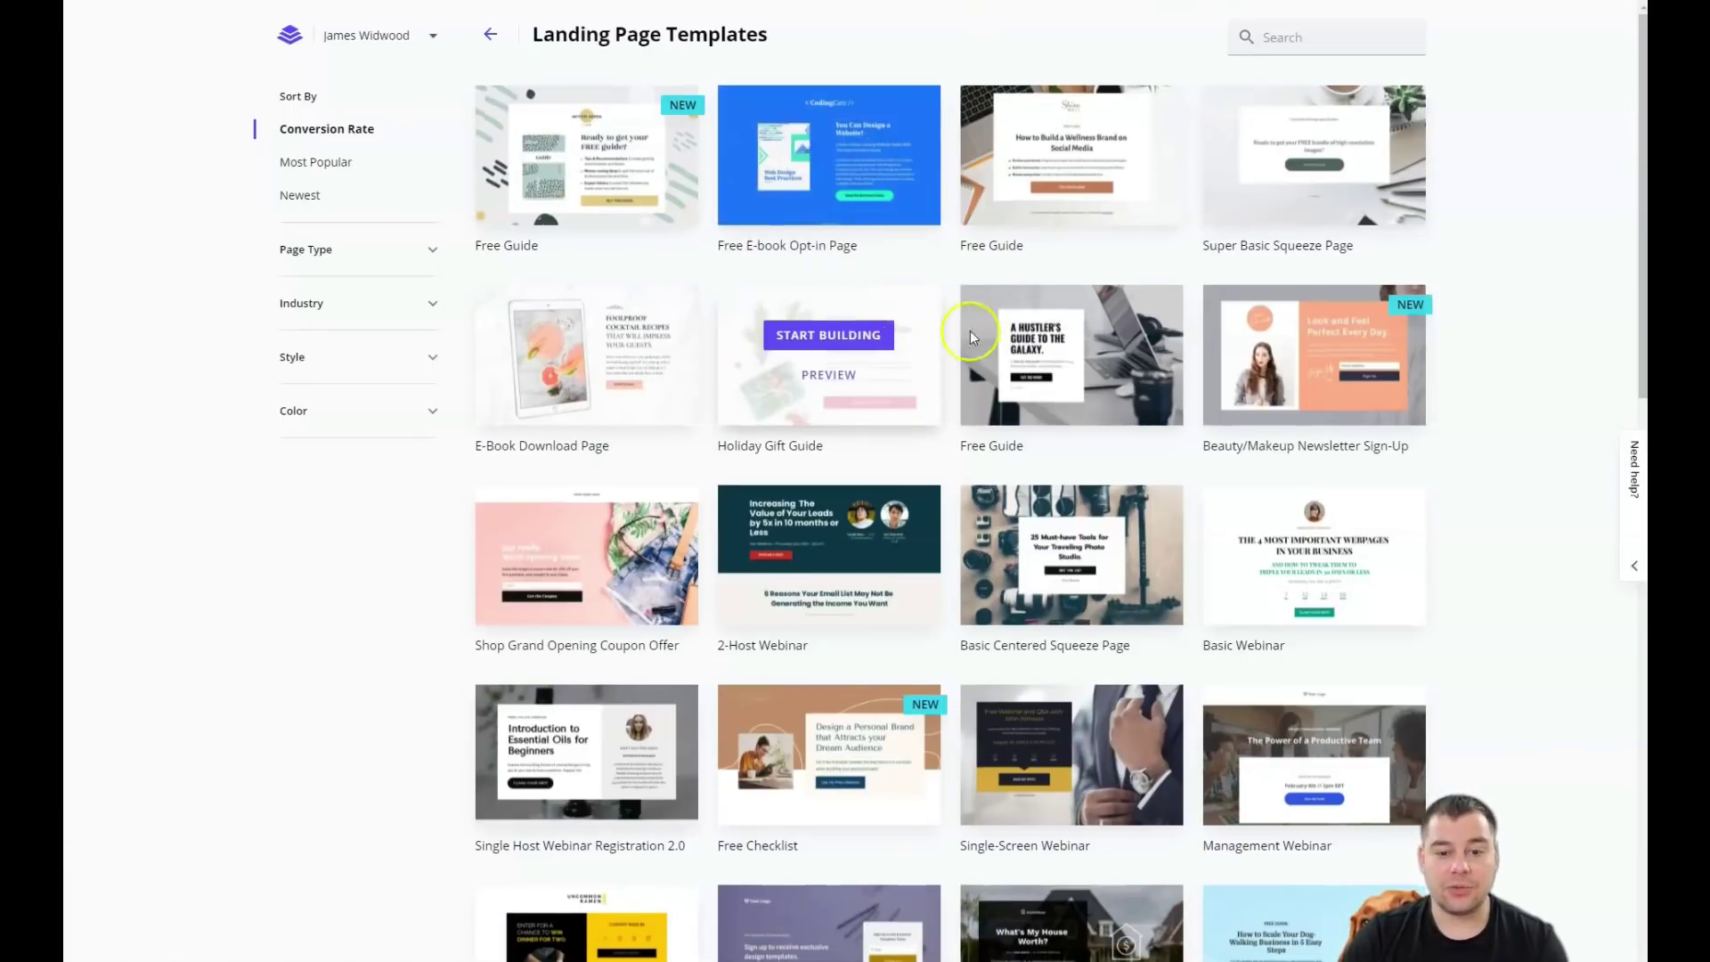
Step: Browse the landing page template gallery and review the categories offered by the Page Type filter
scroll(970, 330, "down", 9)
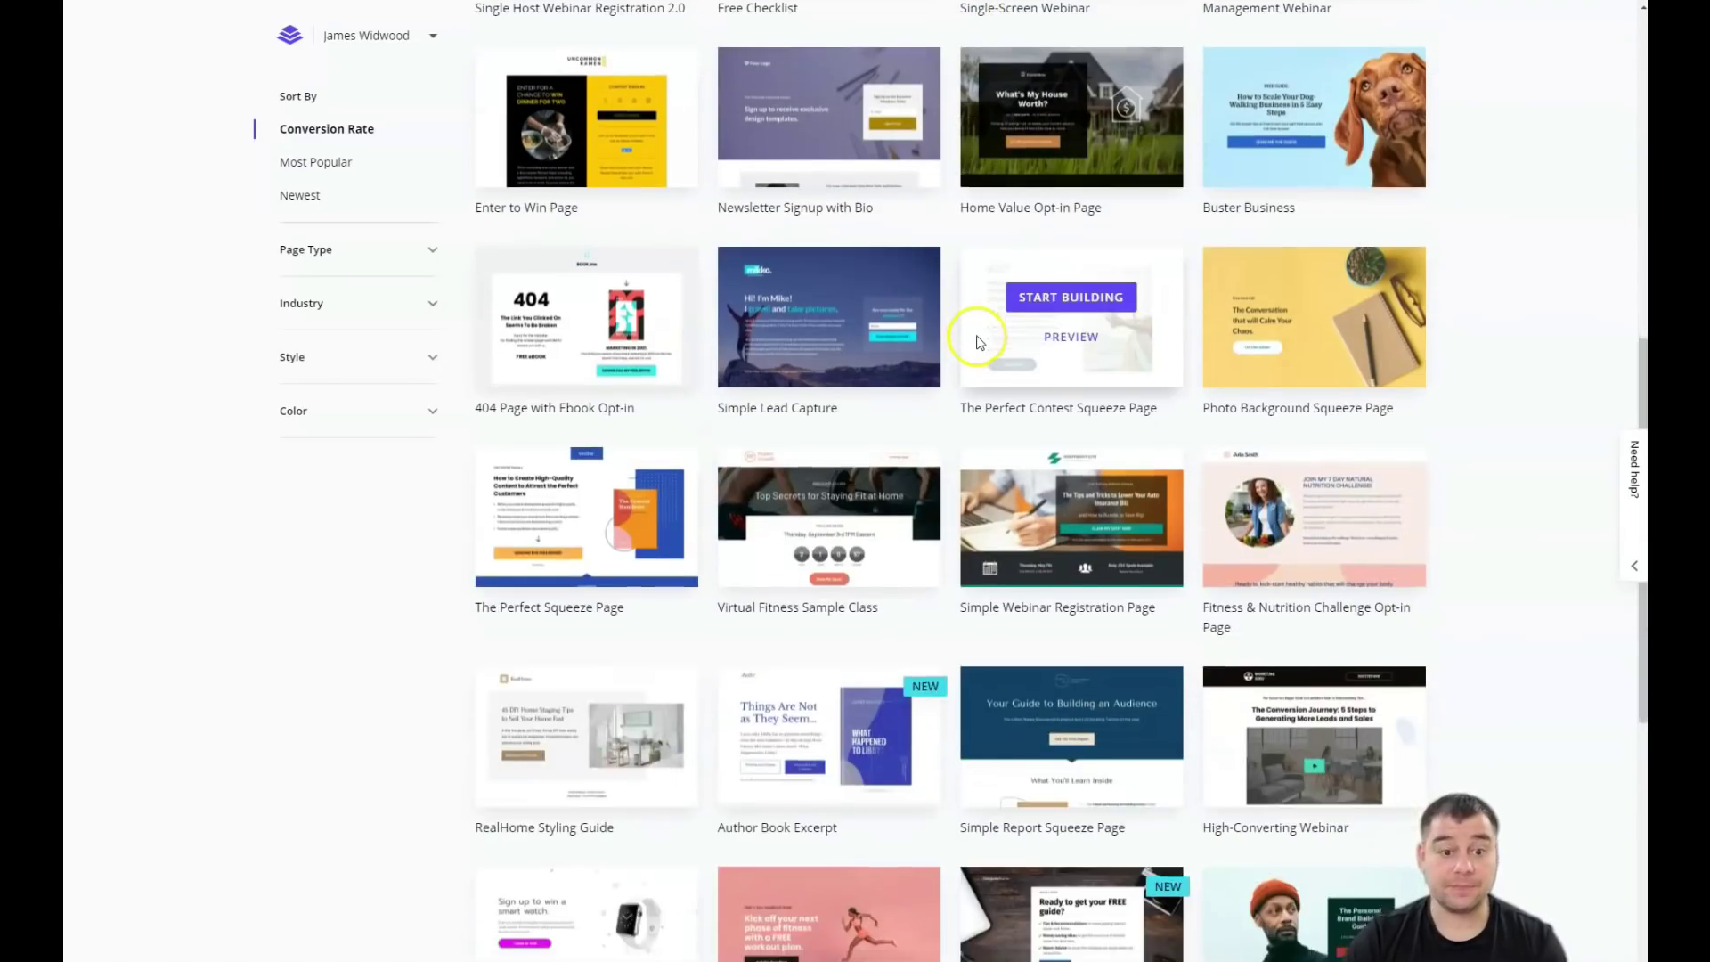
scroll(974, 338, "down", 7)
scroll(971, 335, "down", 6)
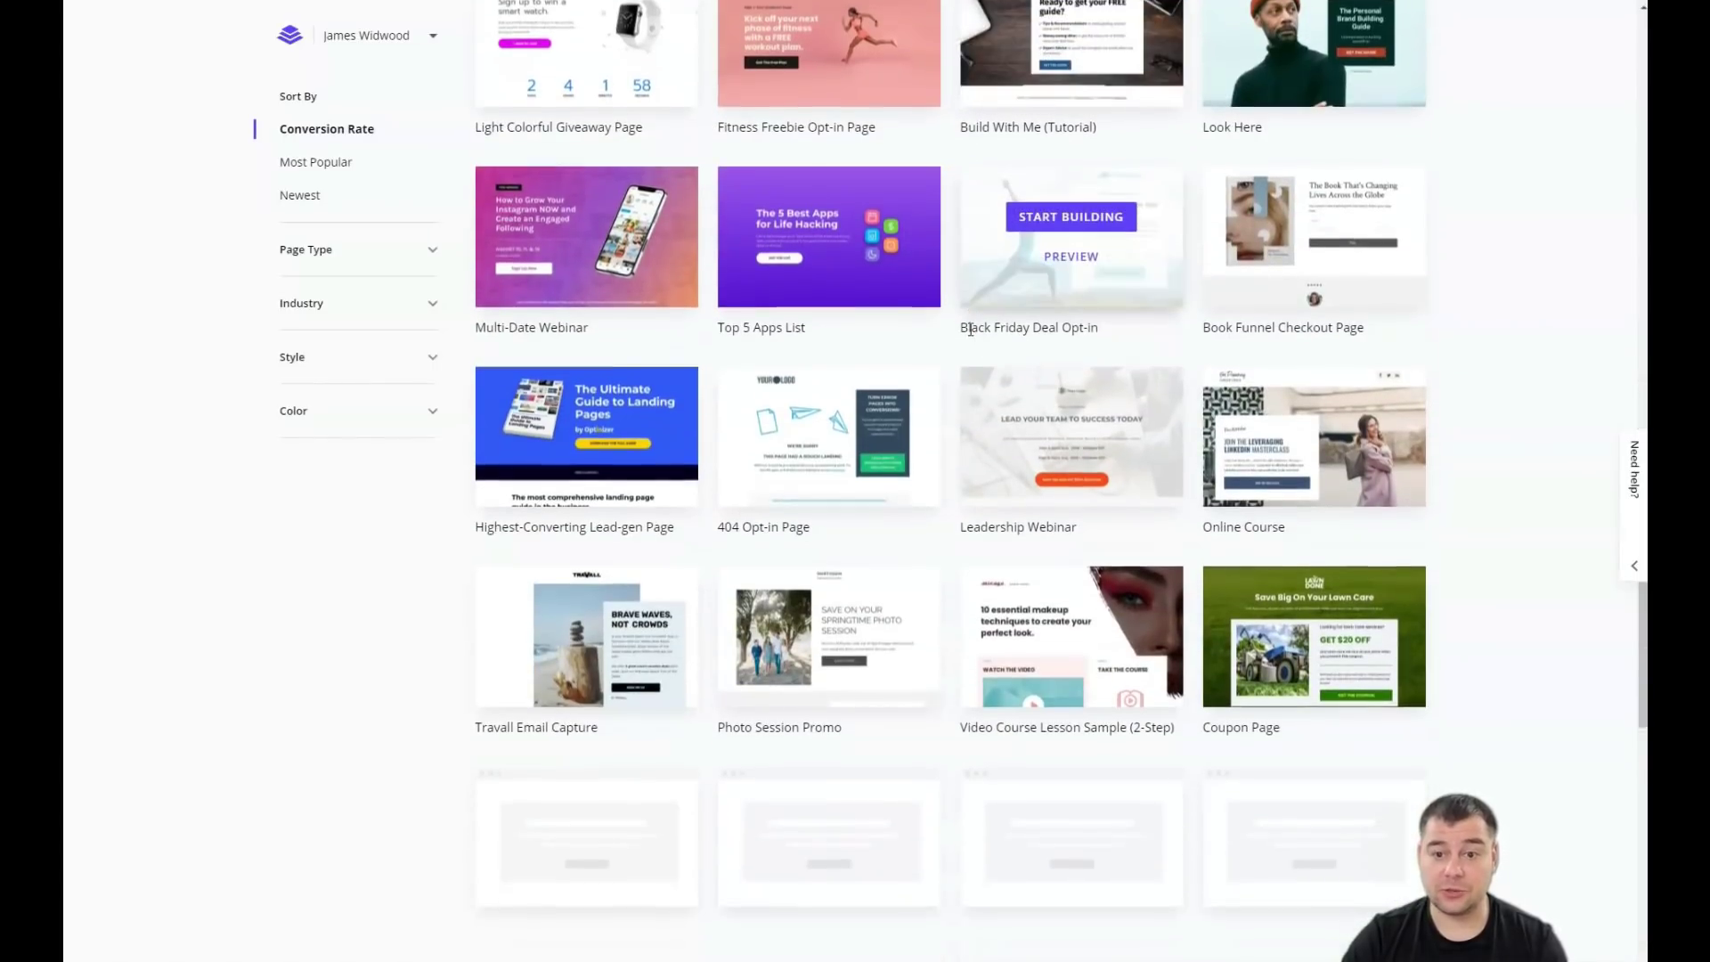
scroll(969, 329, "down", 7)
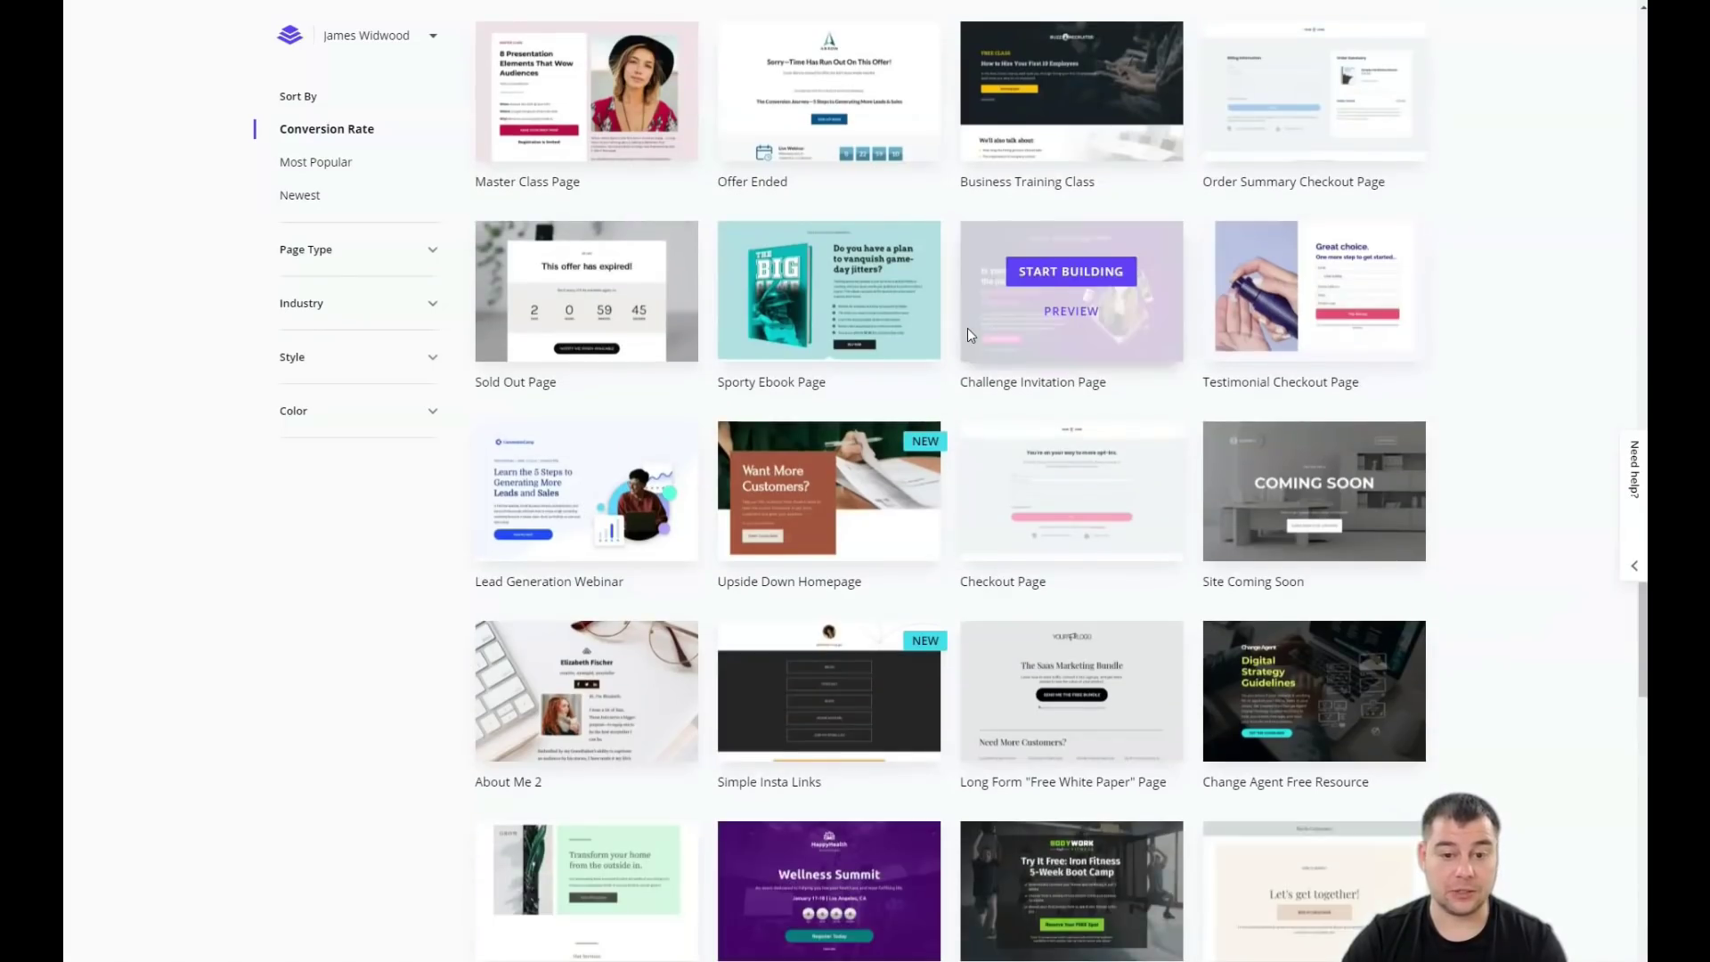
scroll(969, 328, "down", 4)
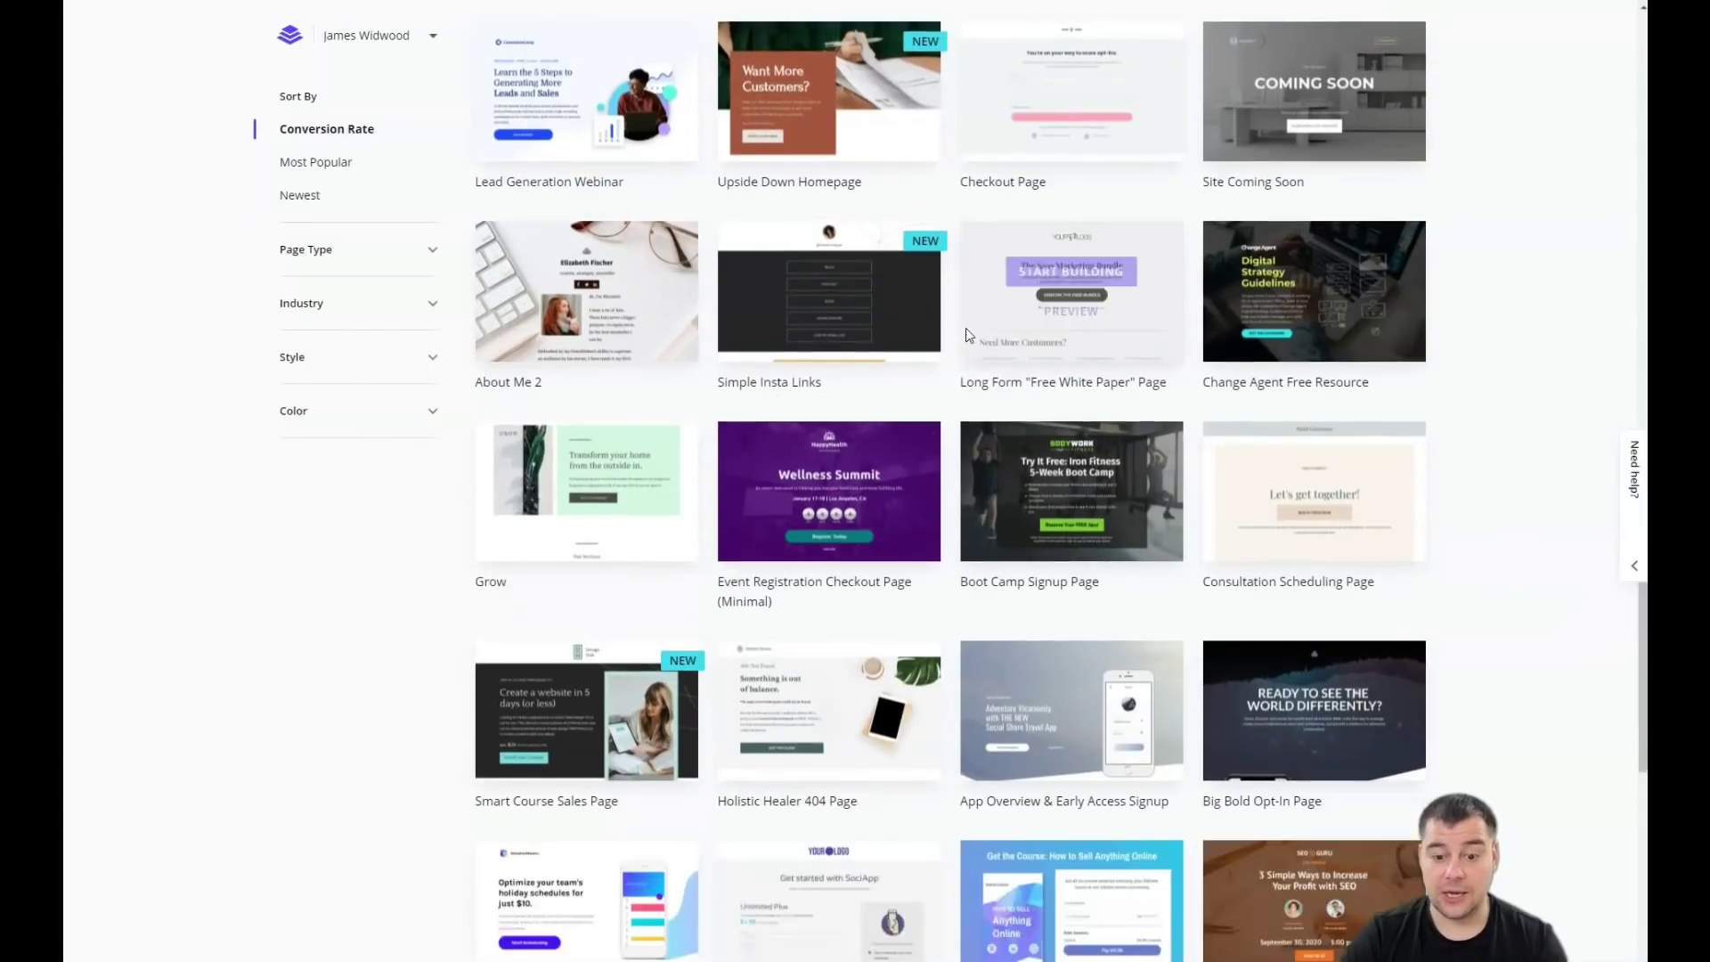
scroll(966, 328, "down", 8)
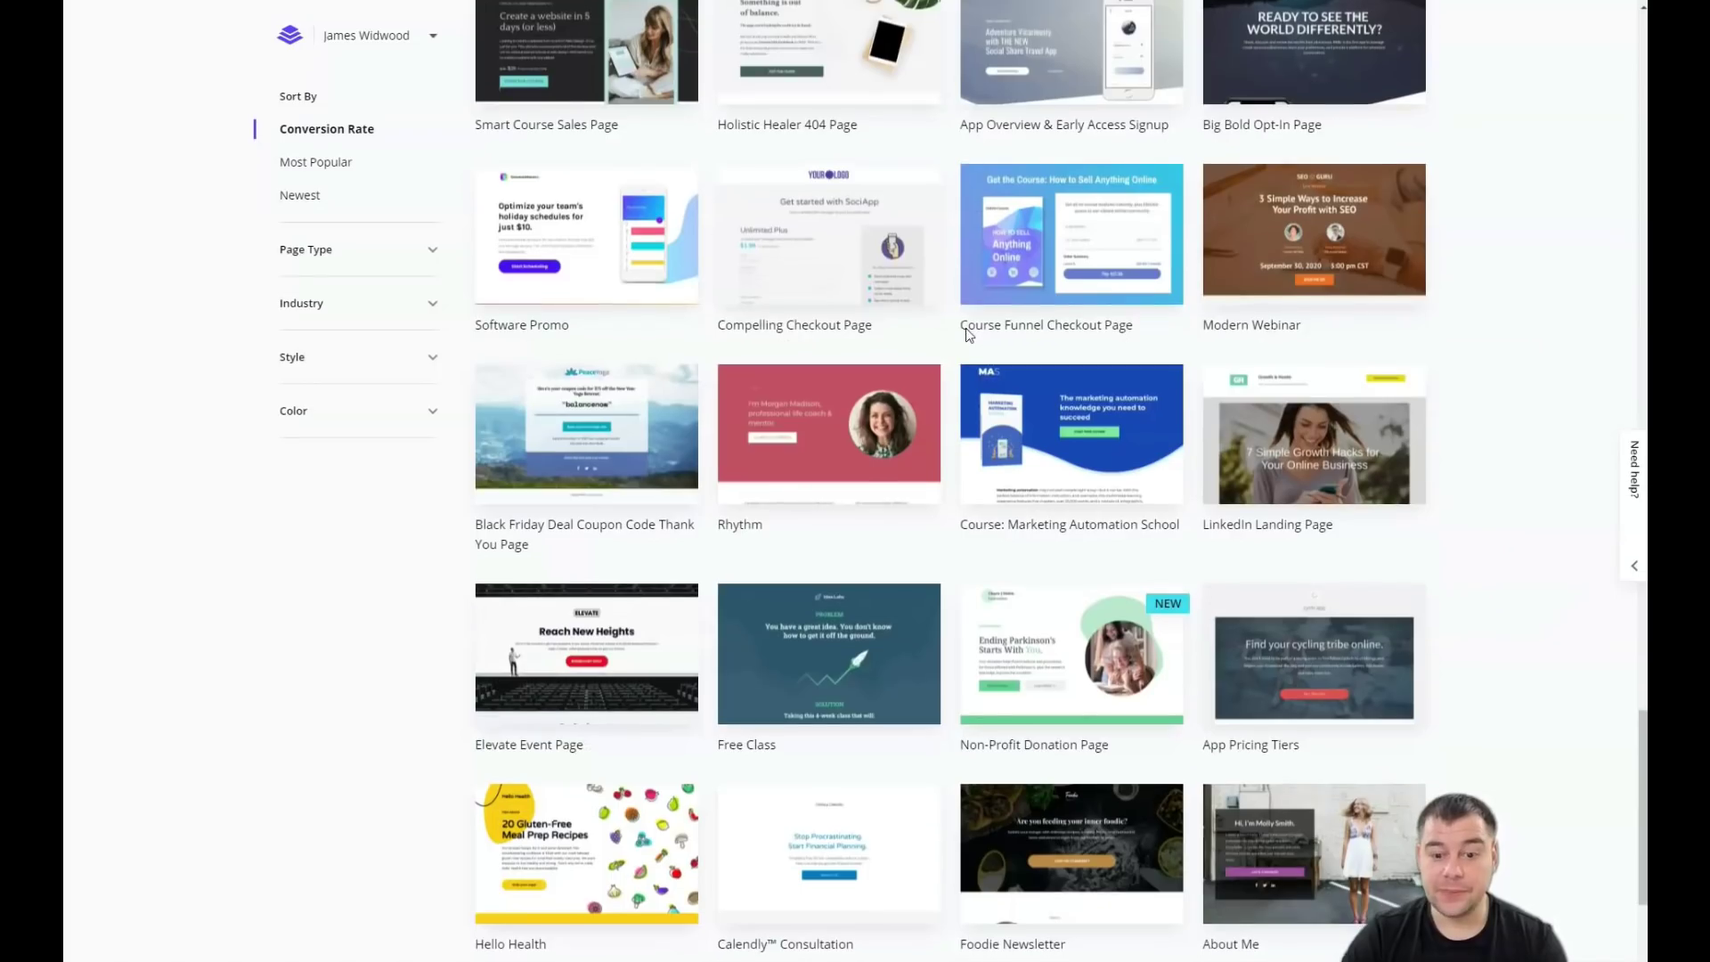
scroll(962, 336, "down", 7)
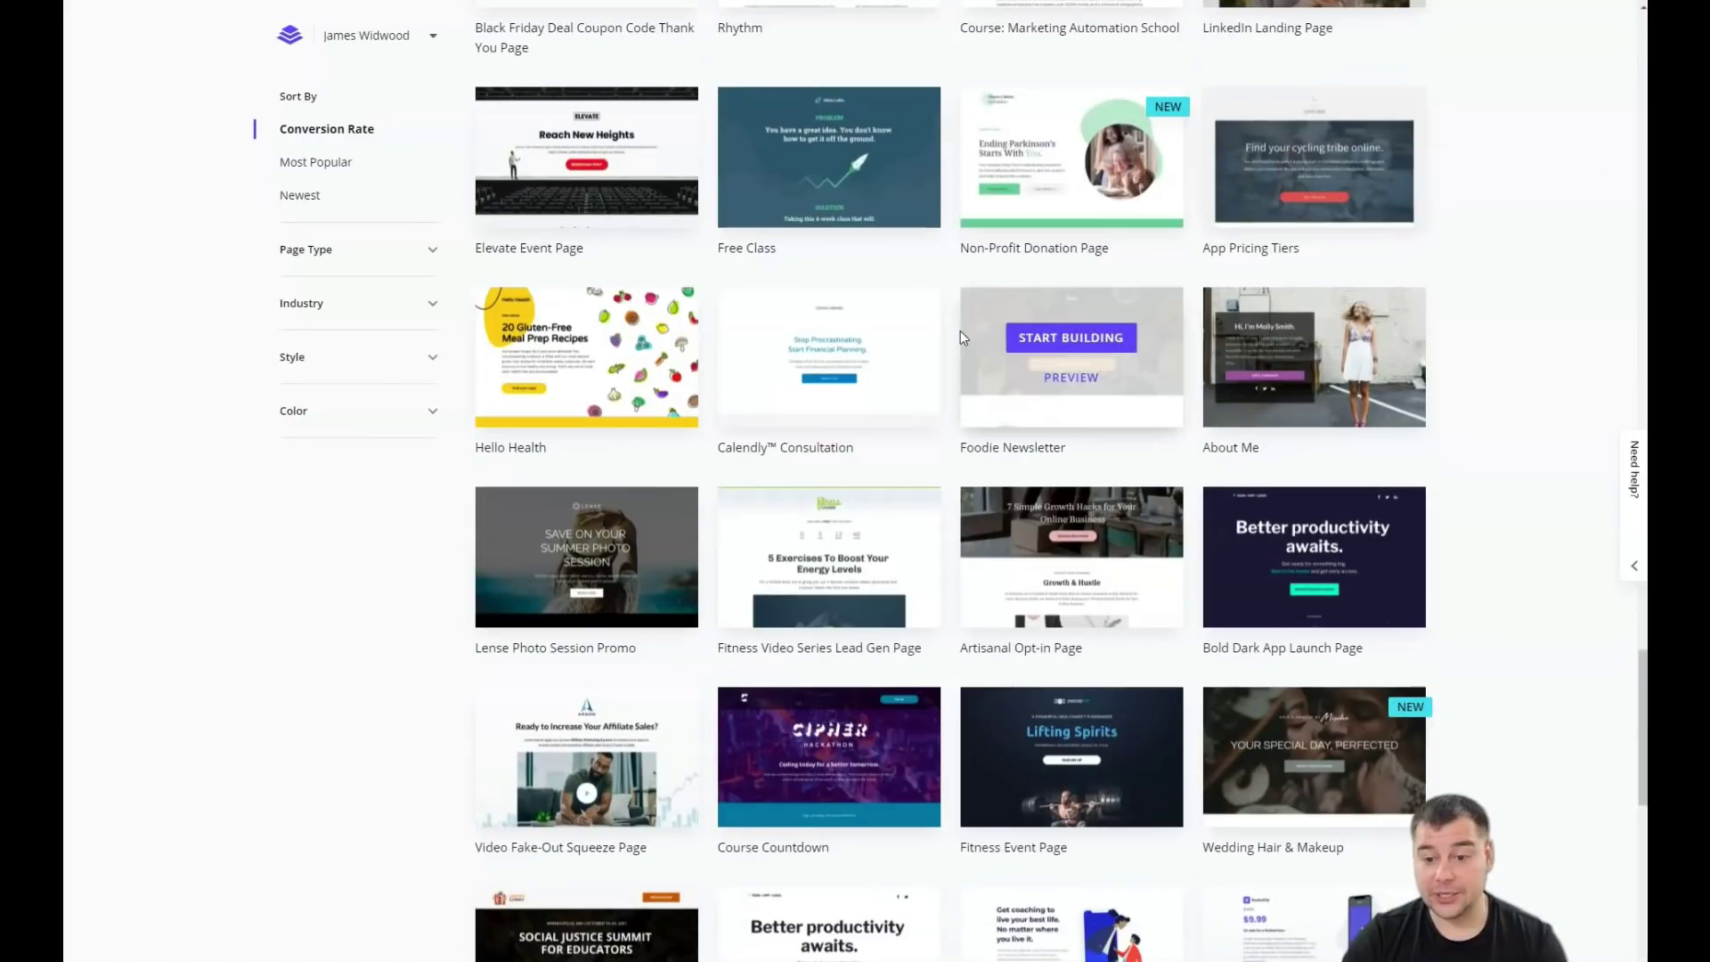
scroll(962, 336, "up", 15)
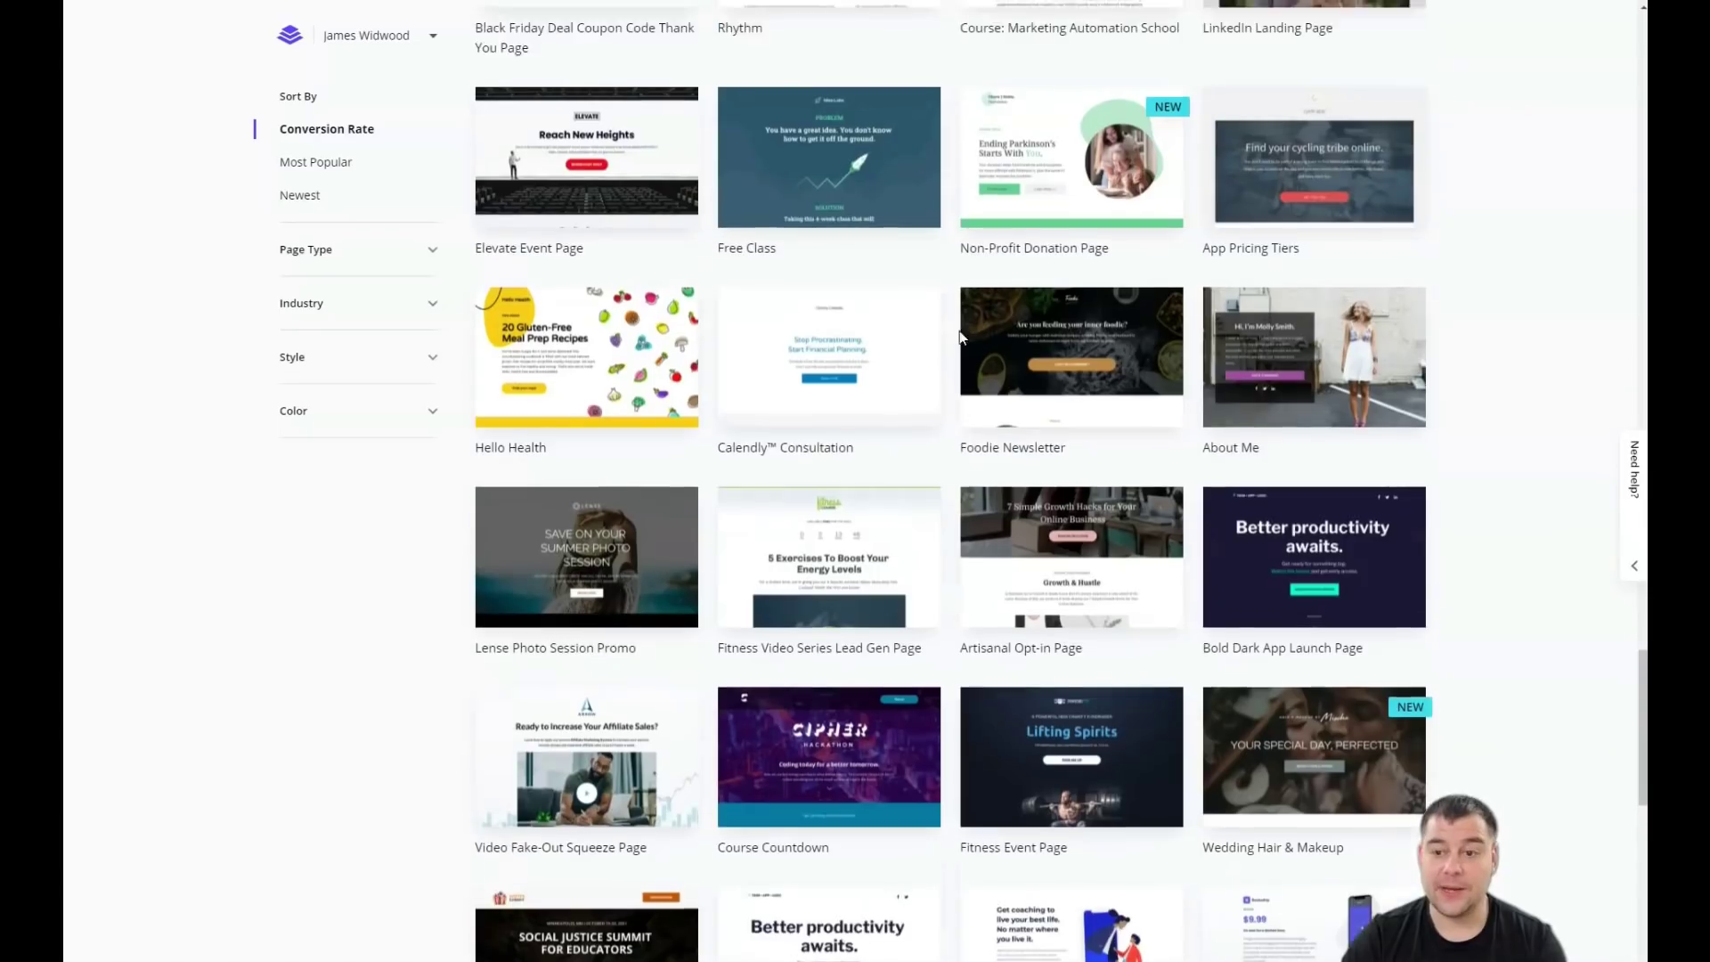
scroll(954, 341, "up", 20)
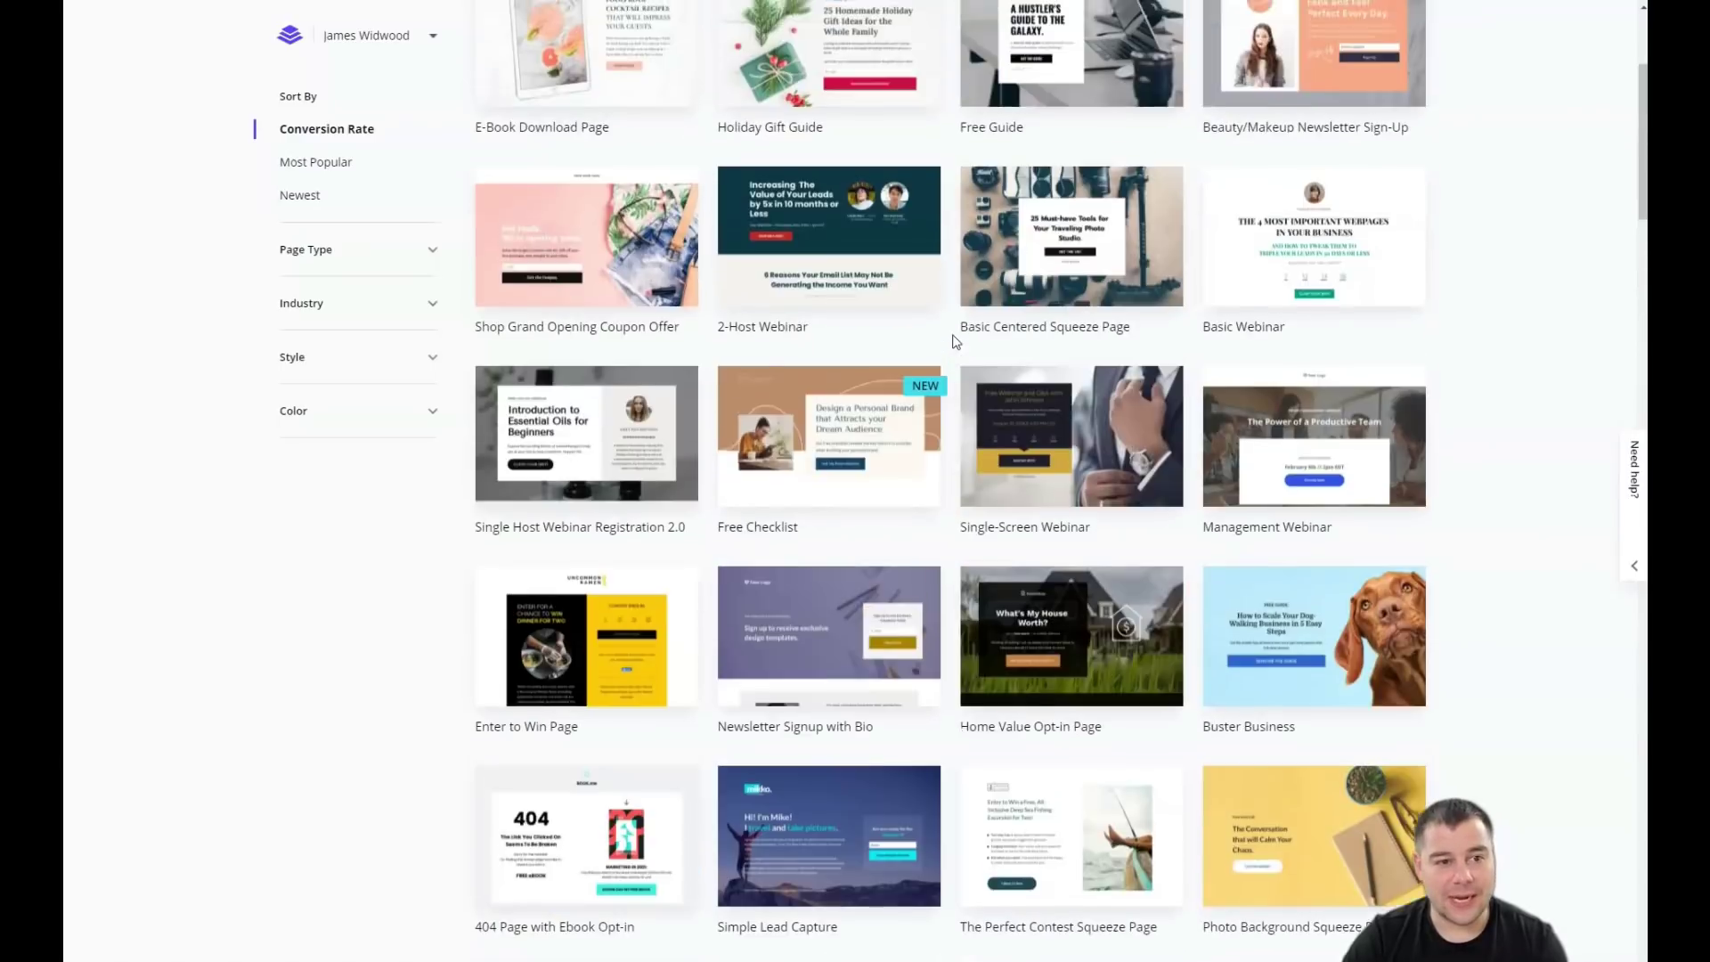
scroll(955, 341, "up", 4)
left_click(803, 290)
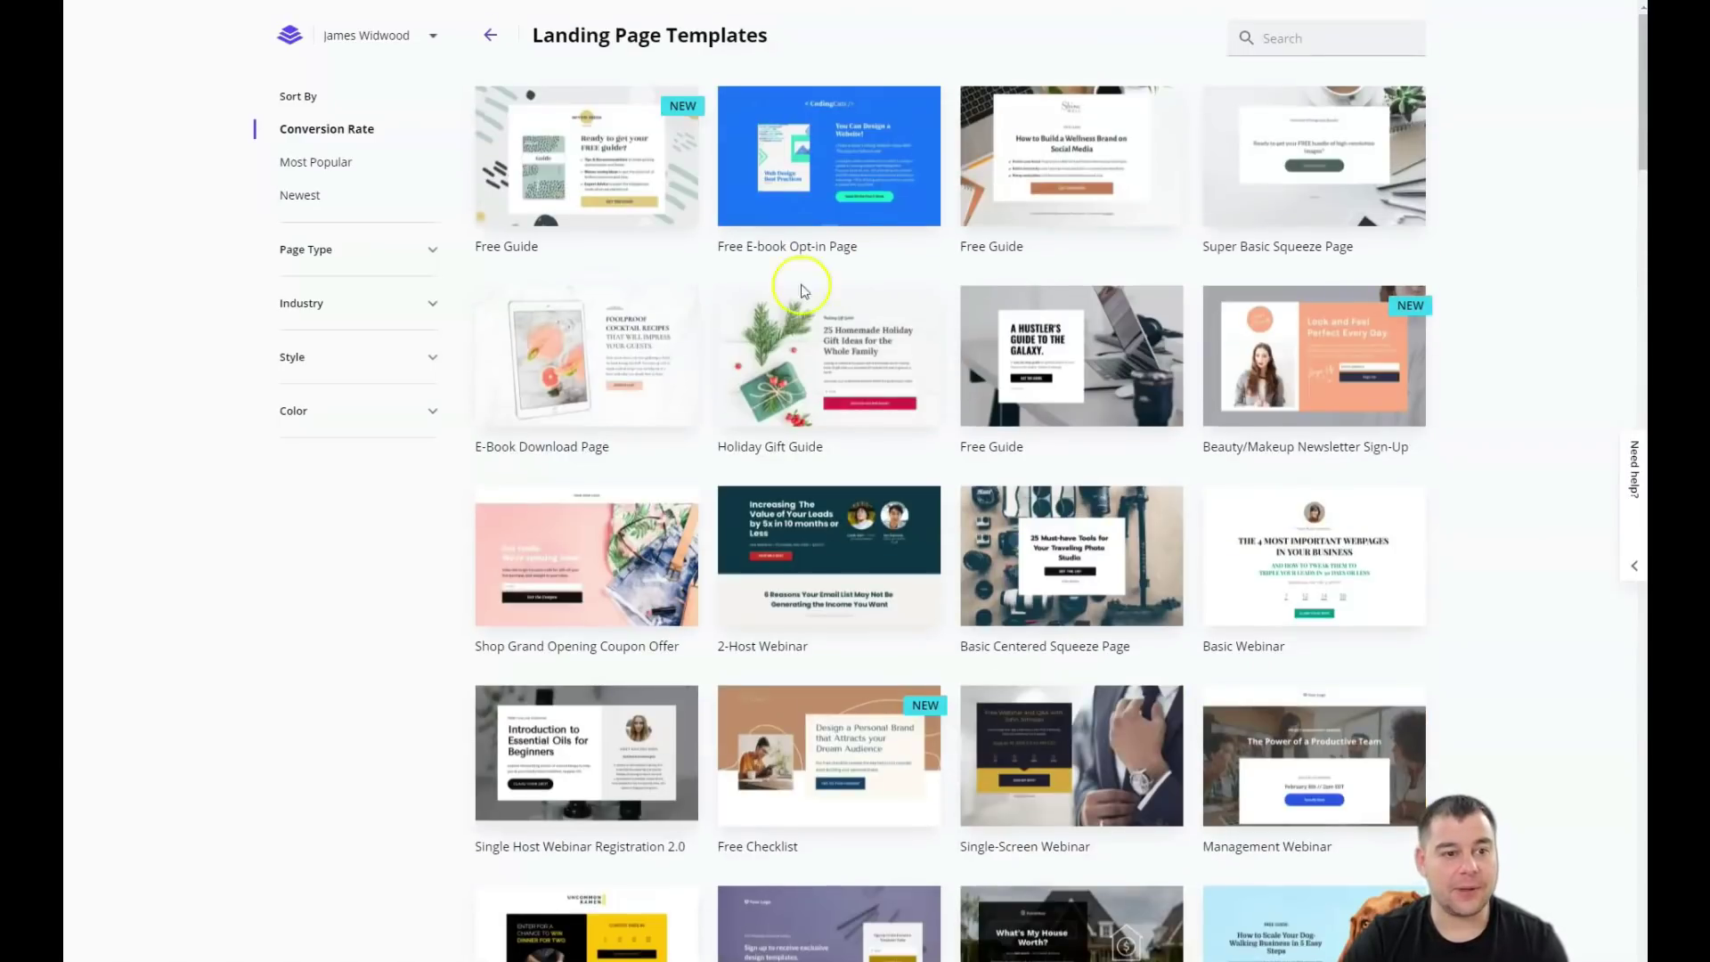
left_click(435, 250)
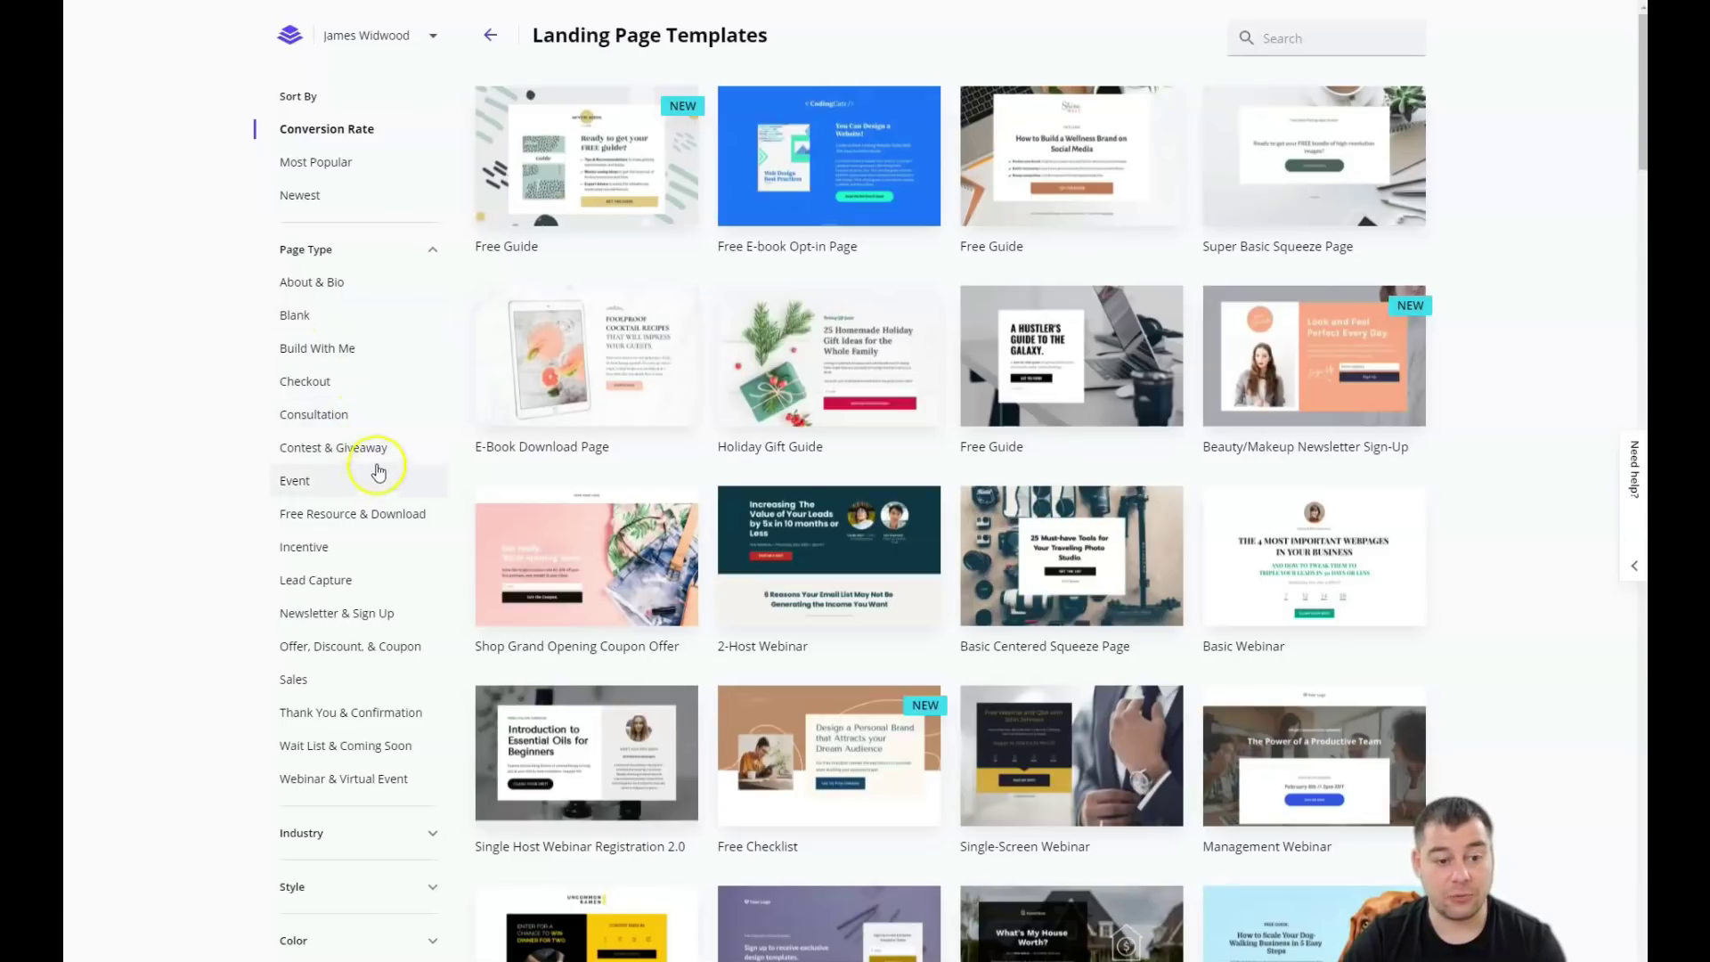
left_click(444, 248)
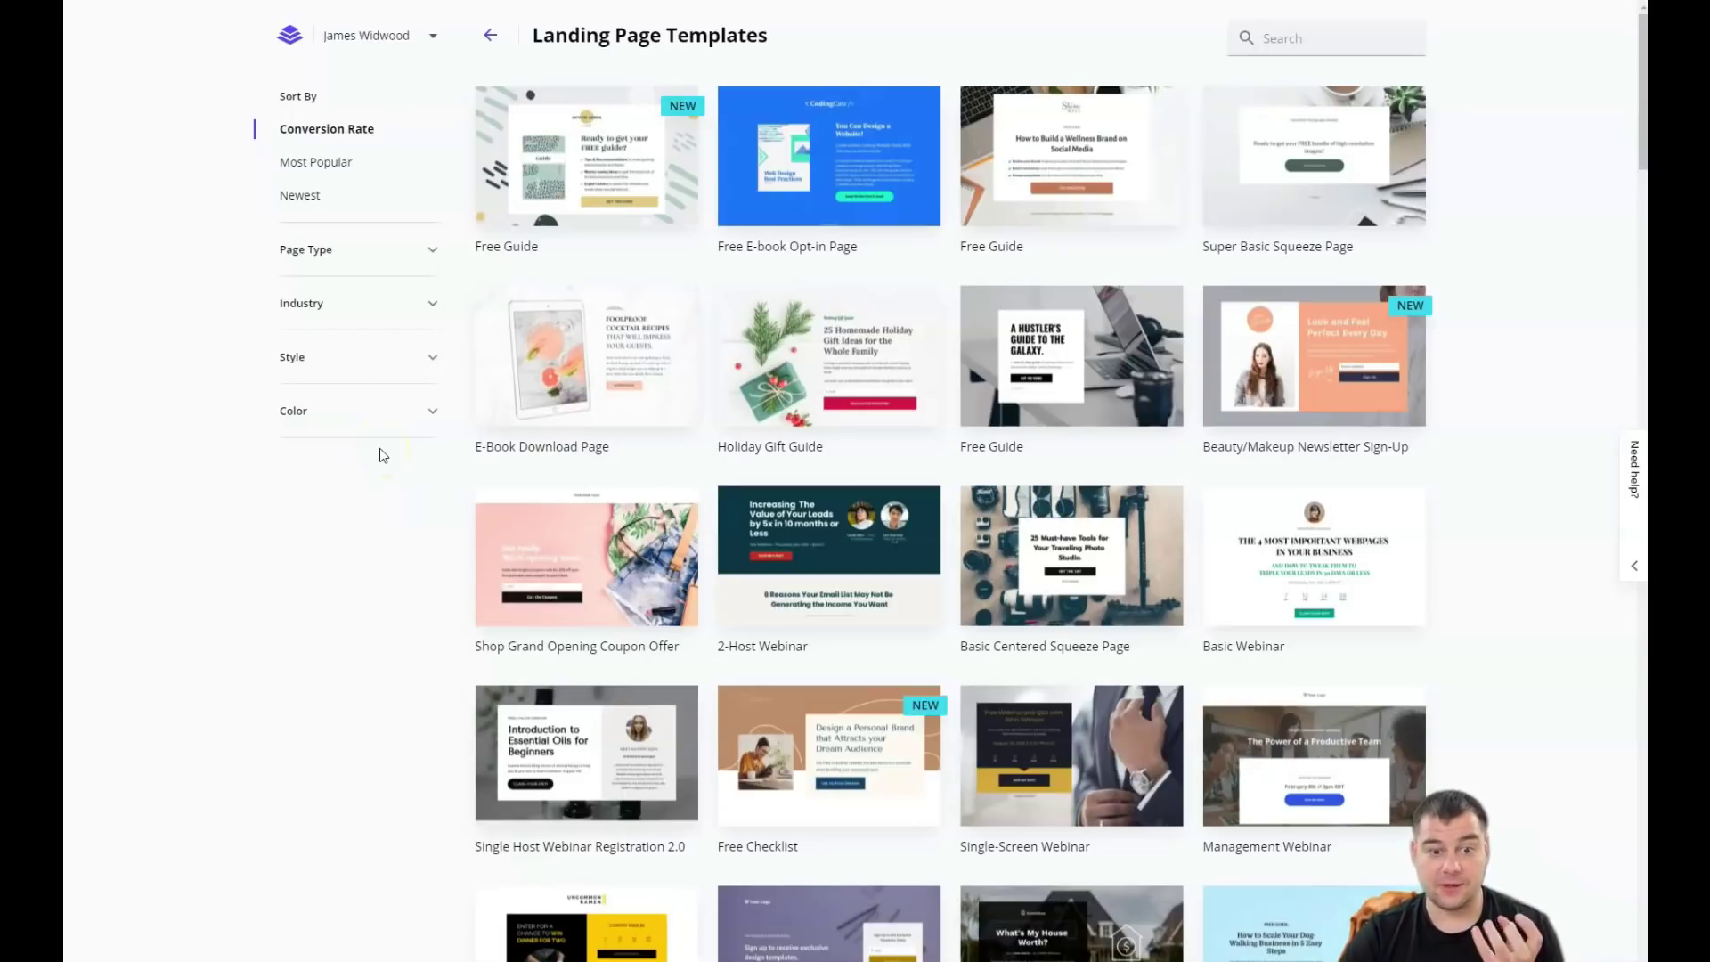
Step: Start building a landing page from the Home Value Opt-in Page template
mouse_move(740, 500)
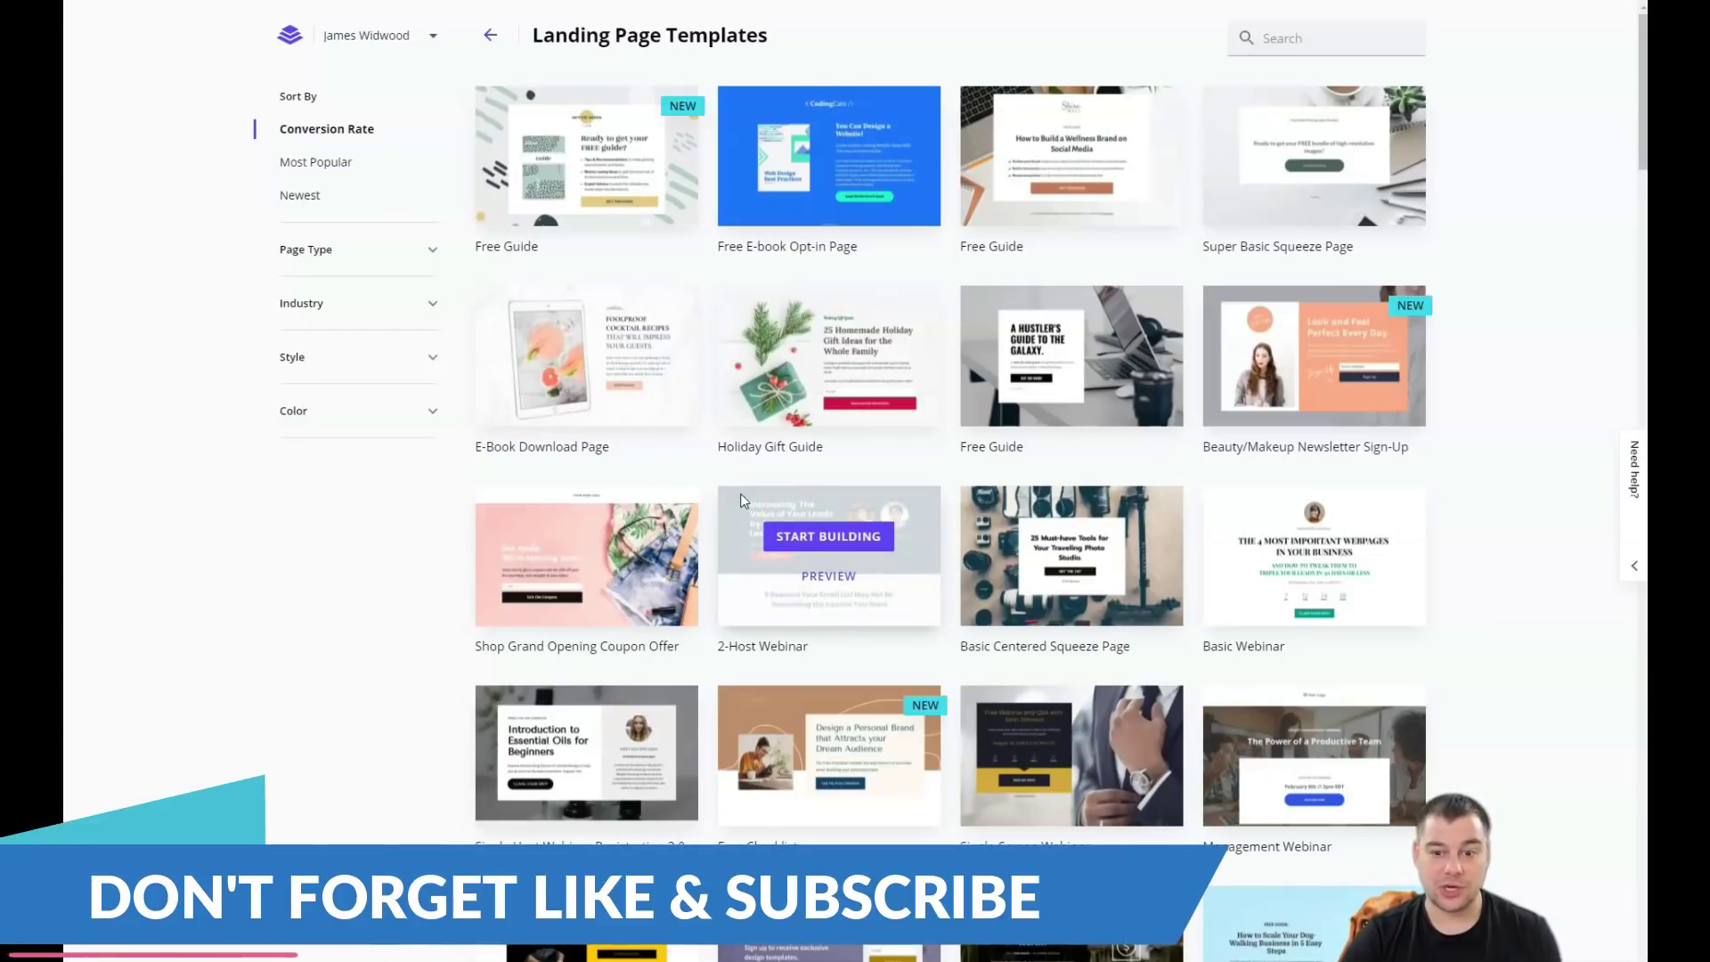
scroll(906, 565, "down", 2)
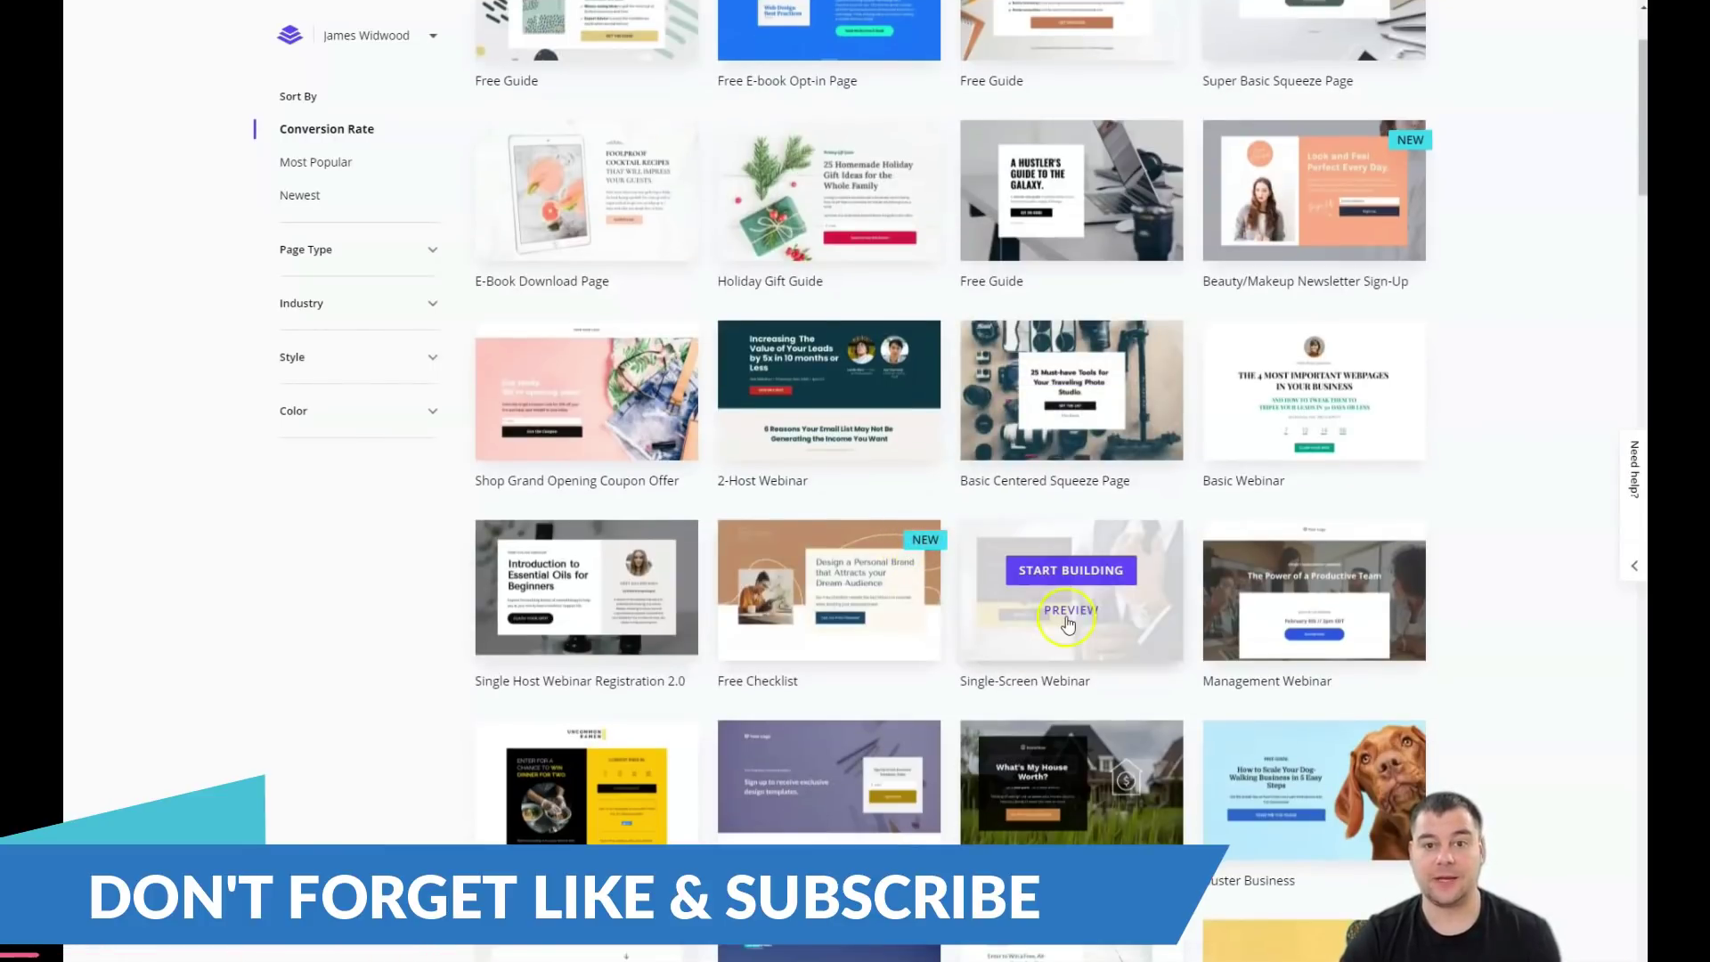
mouse_move(1067, 777)
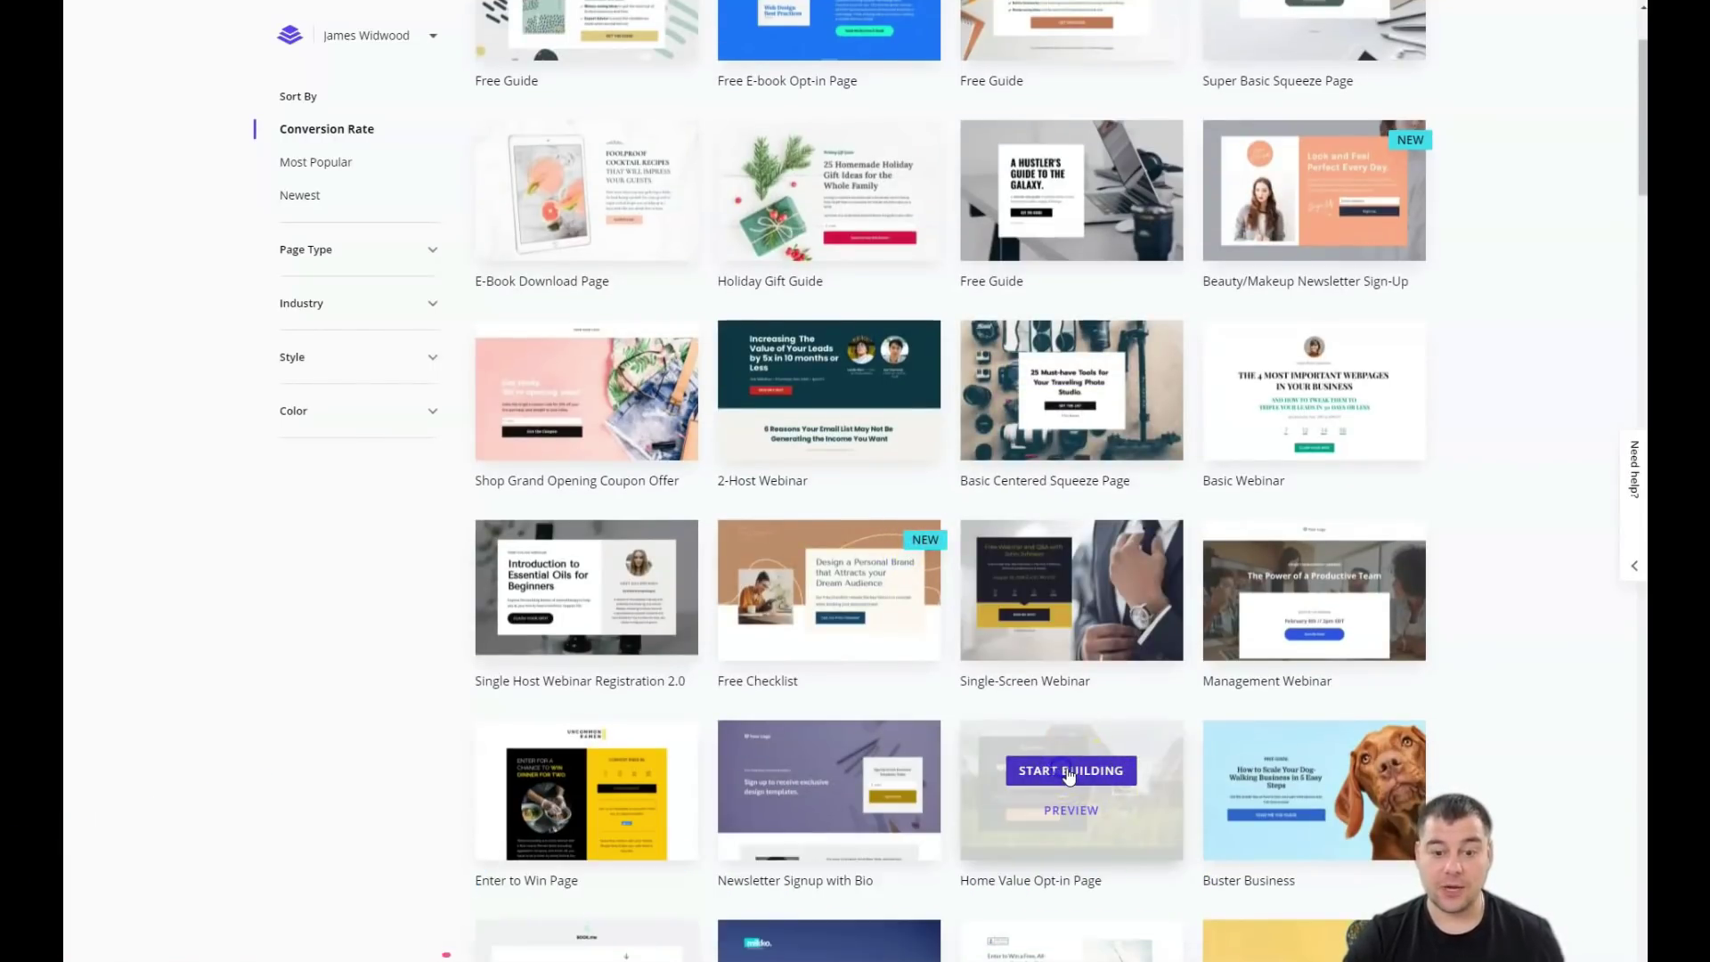
left_click(1069, 772)
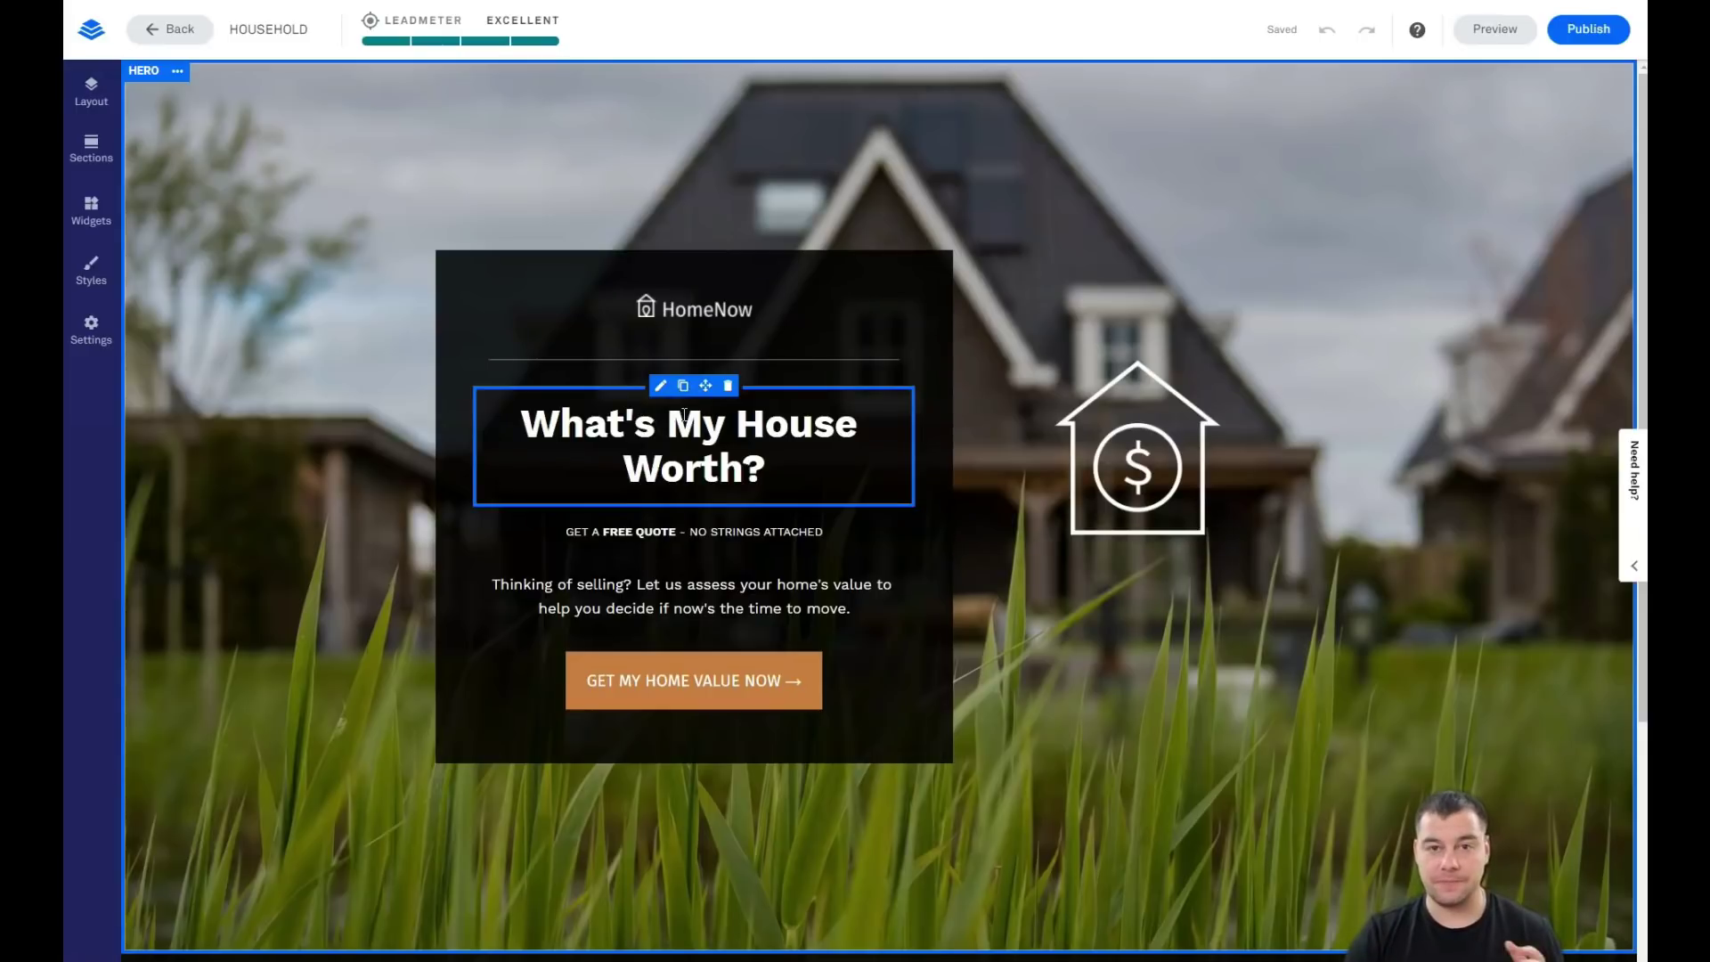
Step: Look over the whole house-worth page in the editor, from the hero section down to the footer
left_click(582, 382)
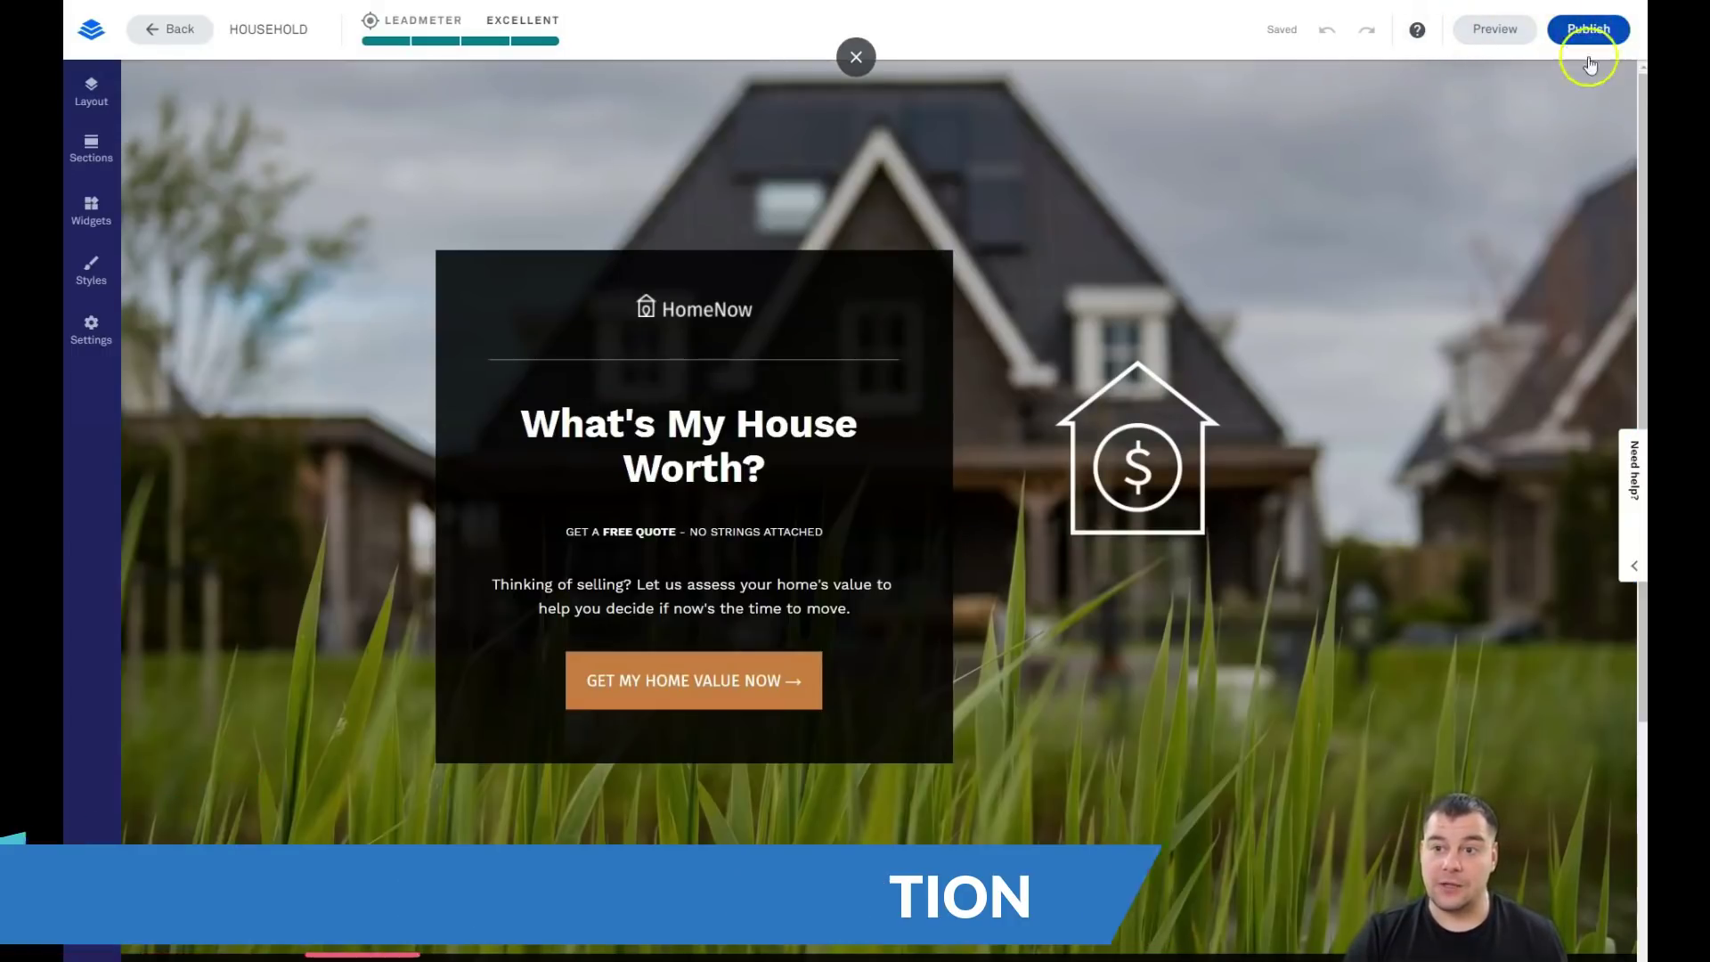
left_click(1492, 34)
left_click(1489, 37)
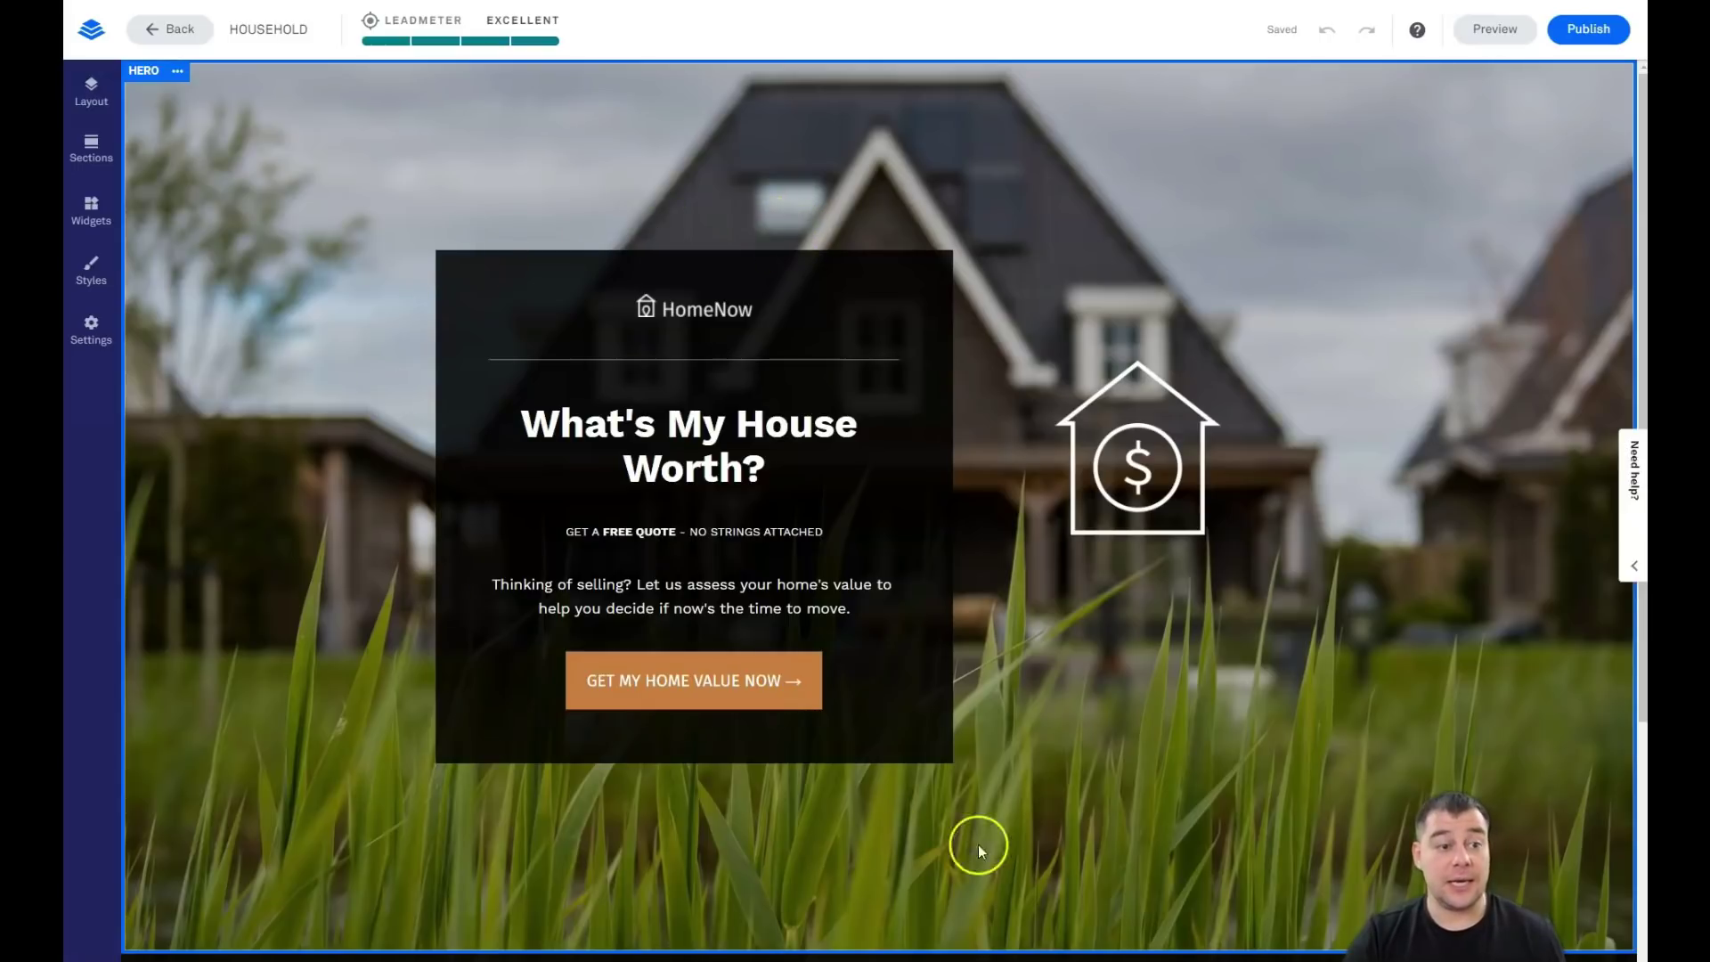
scroll(262, 449, "down", 3)
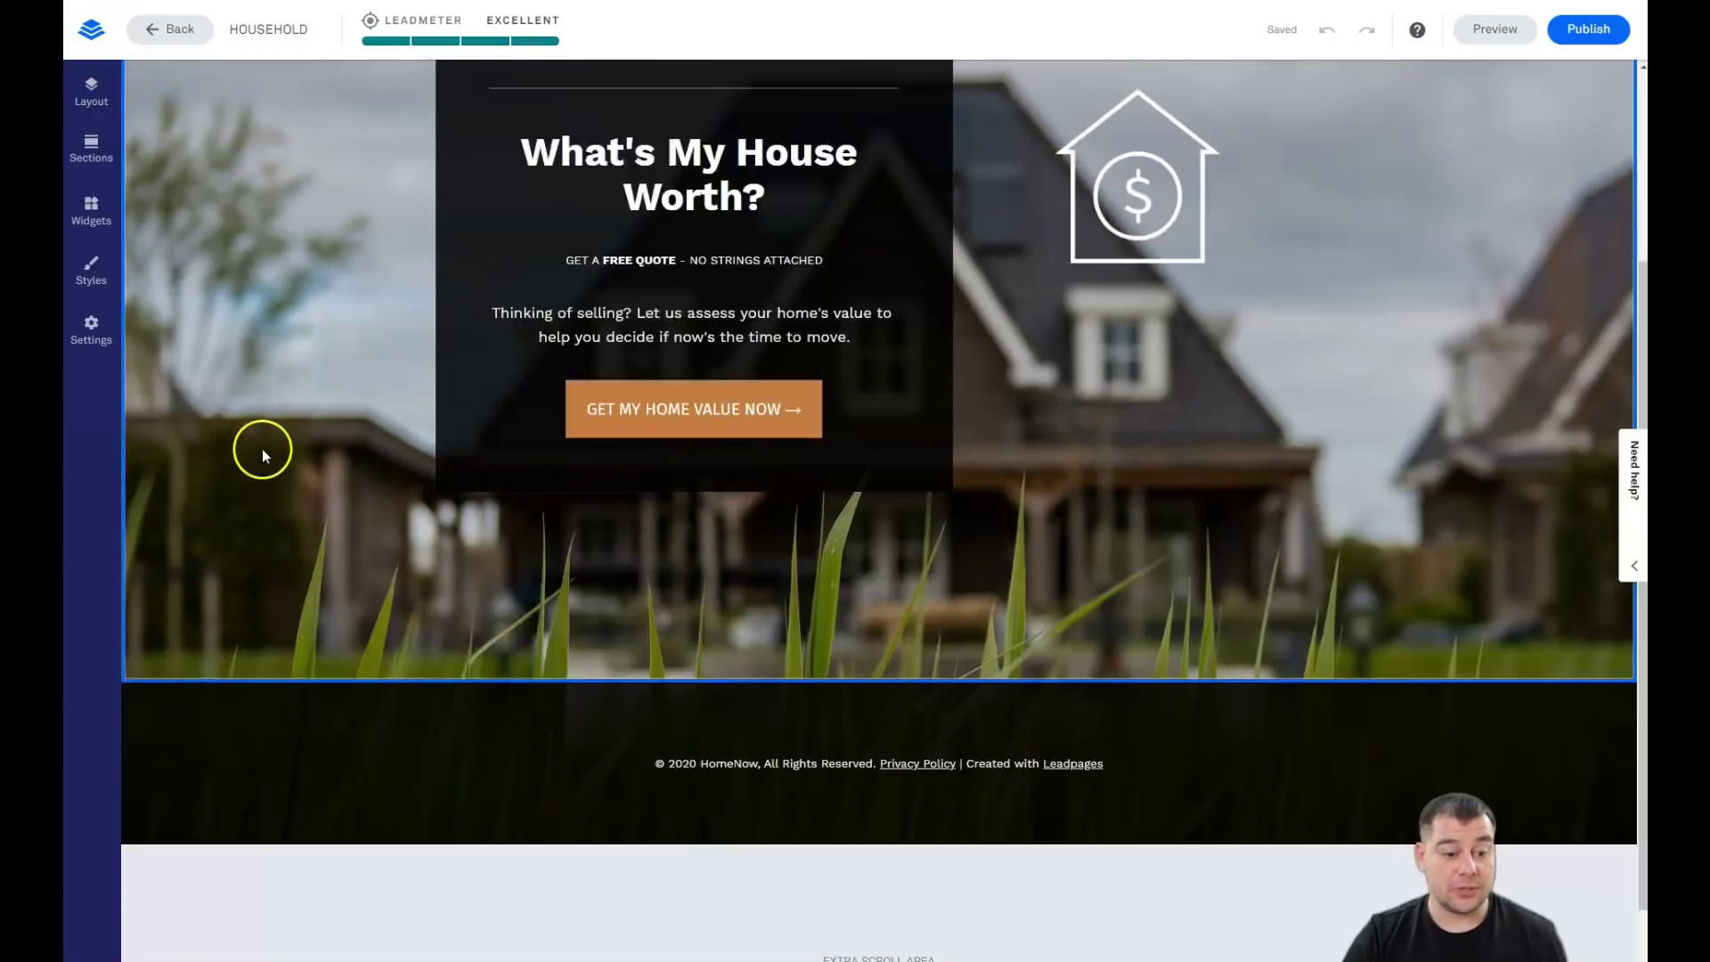
scroll(616, 535, "down", 2)
scroll(1007, 597, "up", 5)
scroll(1007, 597, "down", 4)
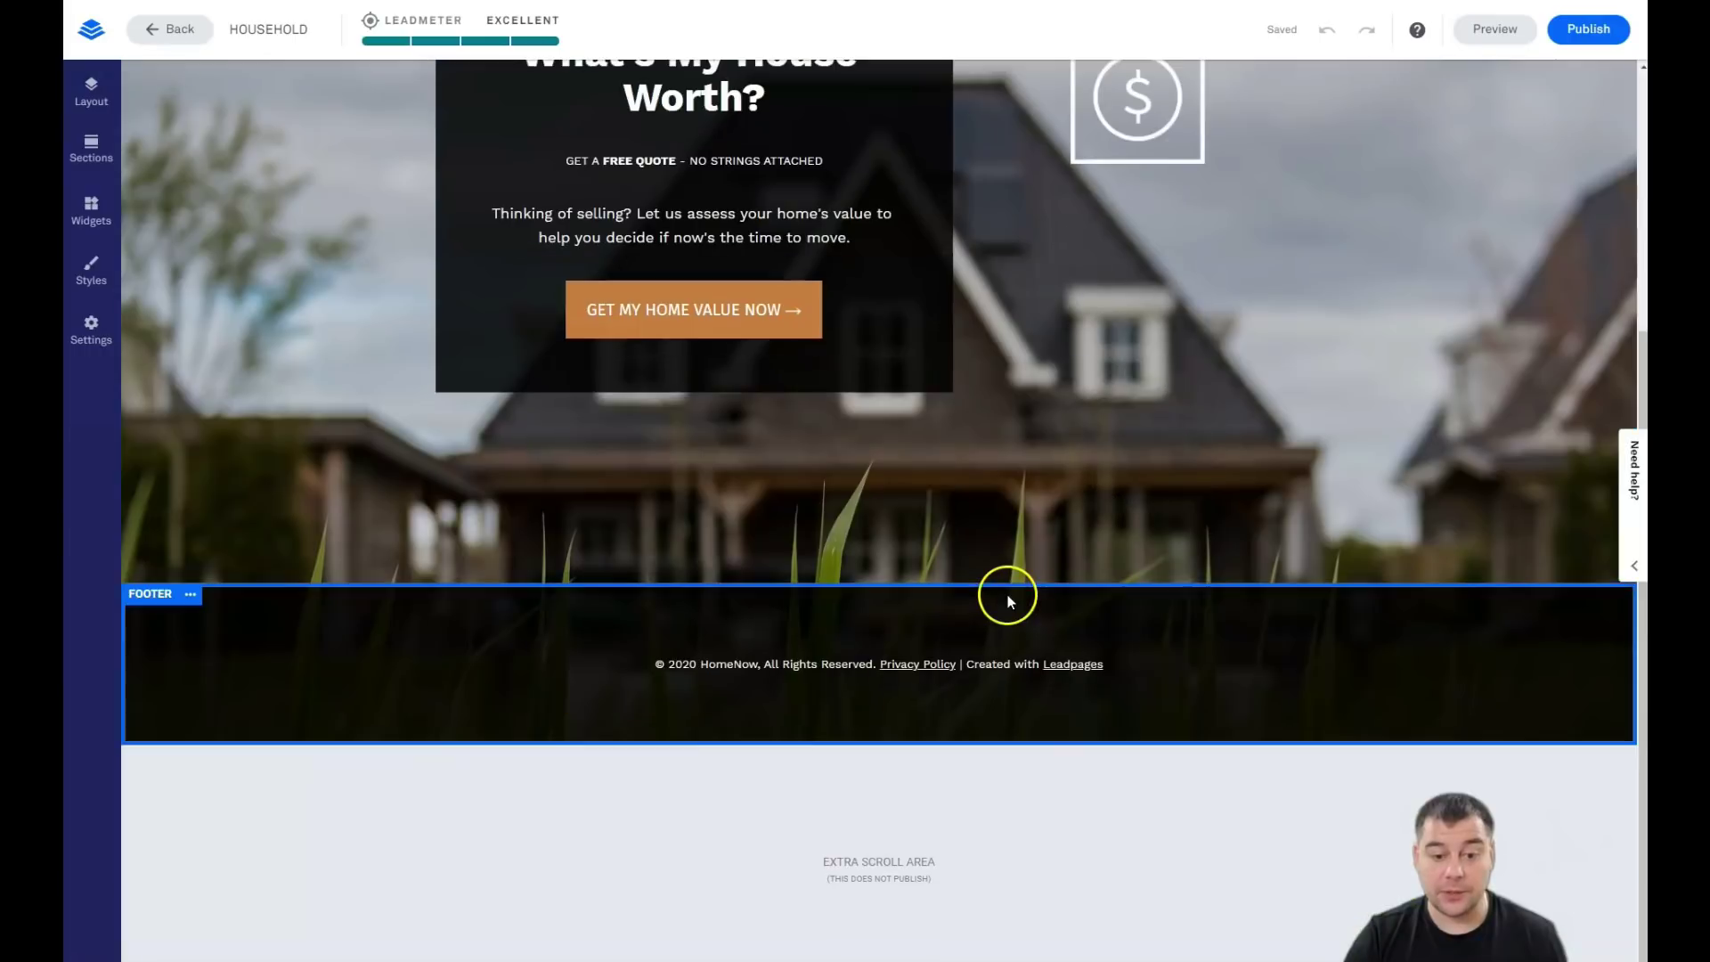
scroll(1104, 543, "up", 4)
scroll(1078, 490, "down", 4)
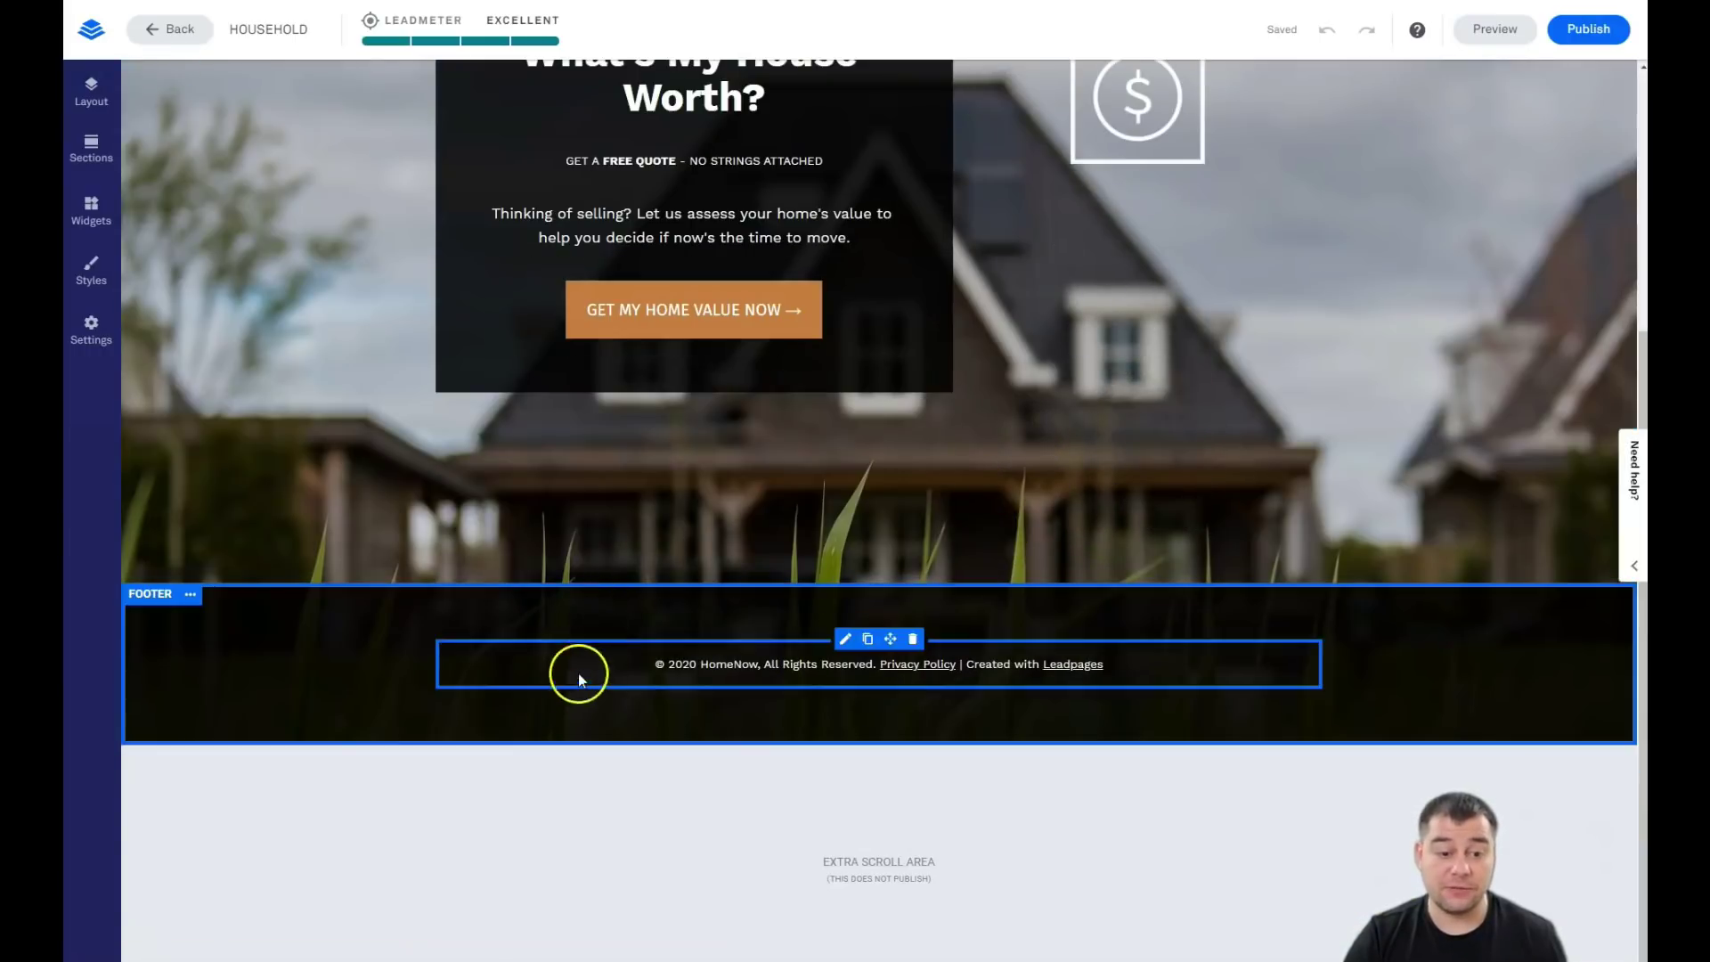
scroll(535, 579, "up", 4)
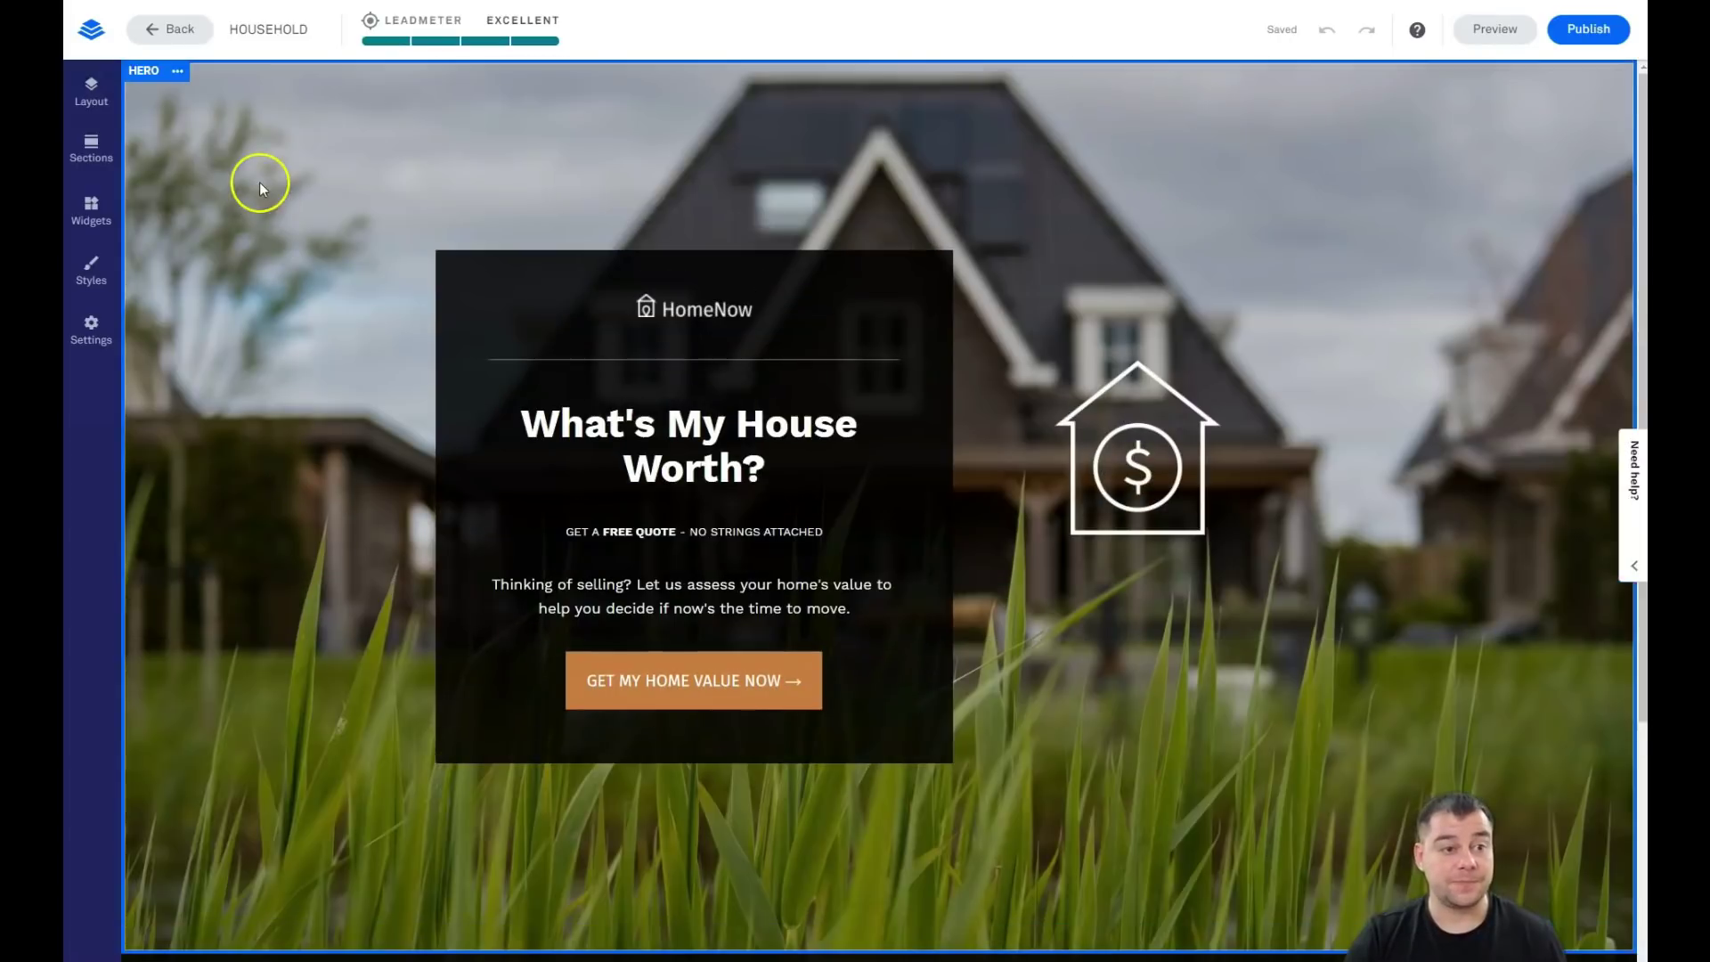
Step: Add a white About section with text beside a portrait photo below the page's footer
left_click(92, 94)
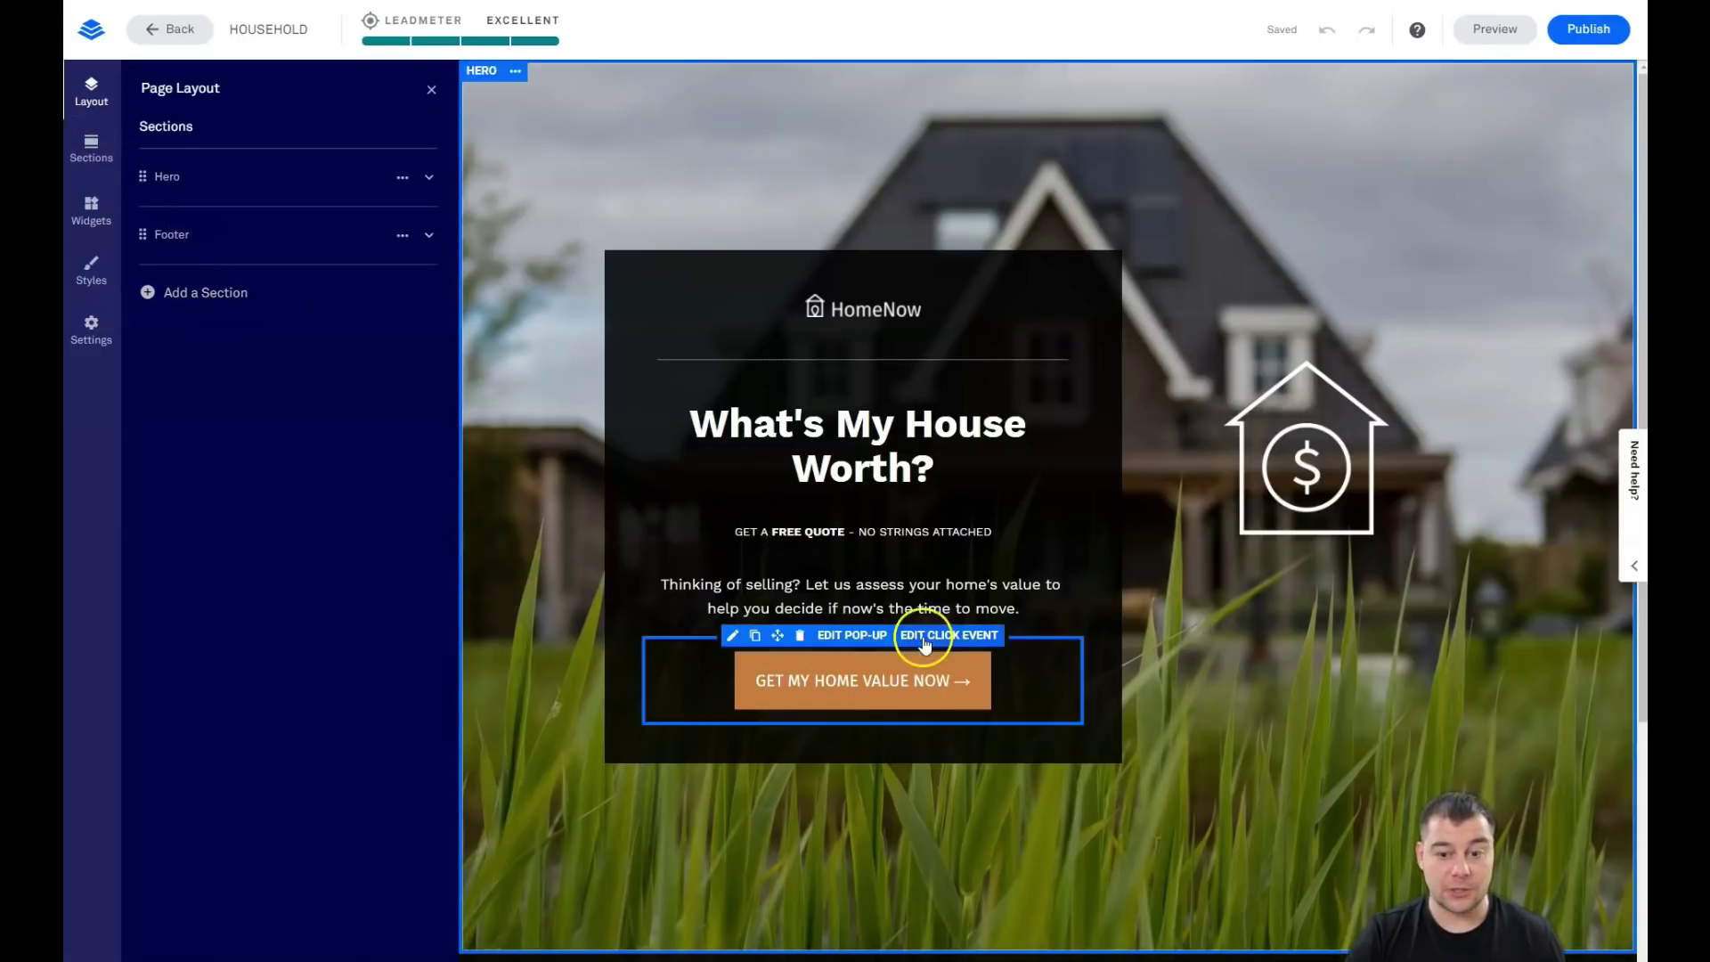
scroll(1077, 548, "down", 4)
mouse_move(1158, 582)
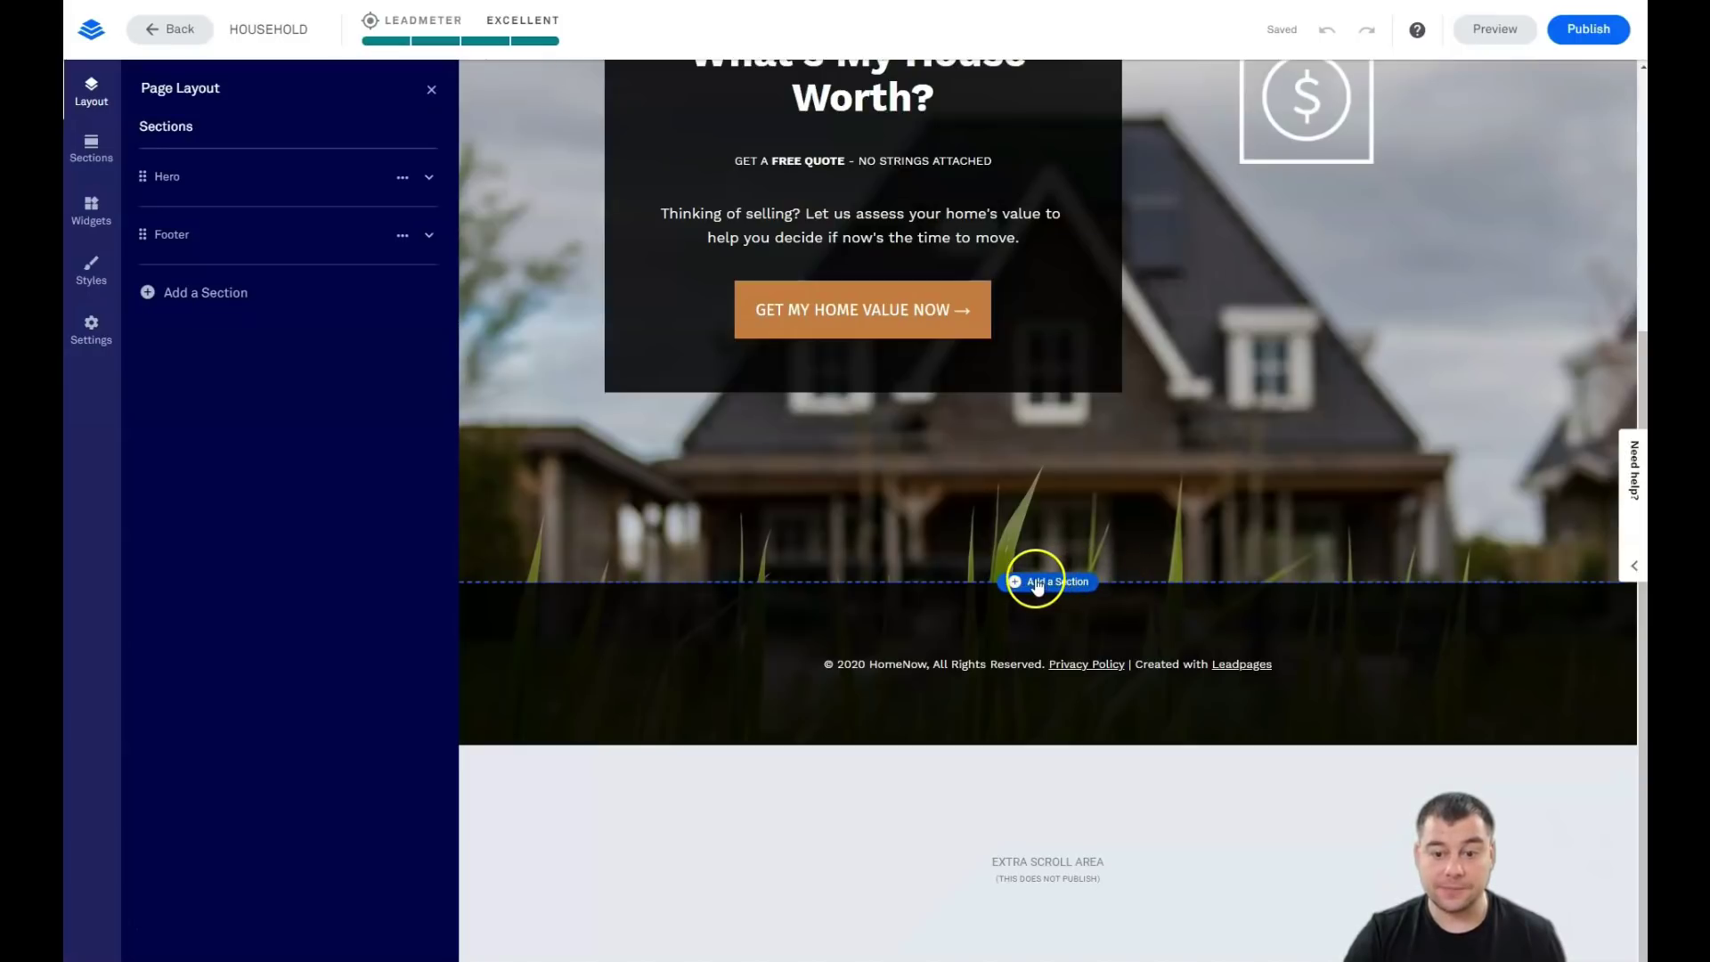
left_click(180, 294)
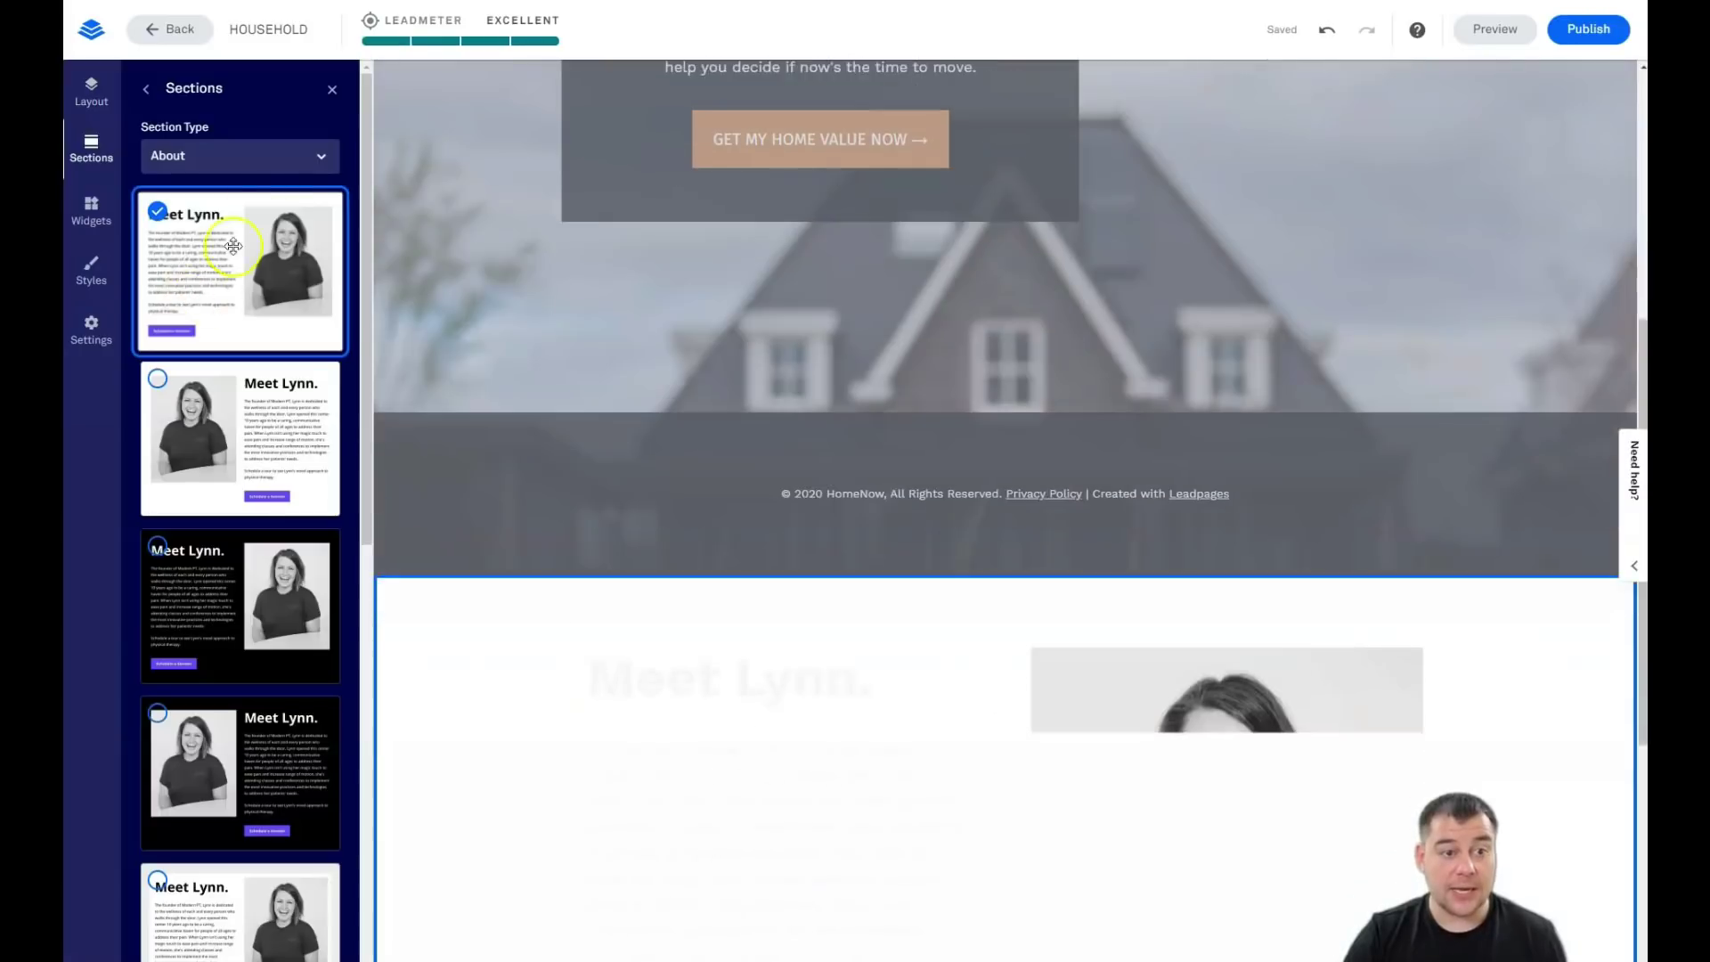
Step: Review the ready-made section designs for the Call to Action, Contact Us and FAQs types
left_click(318, 169)
left_click(200, 222)
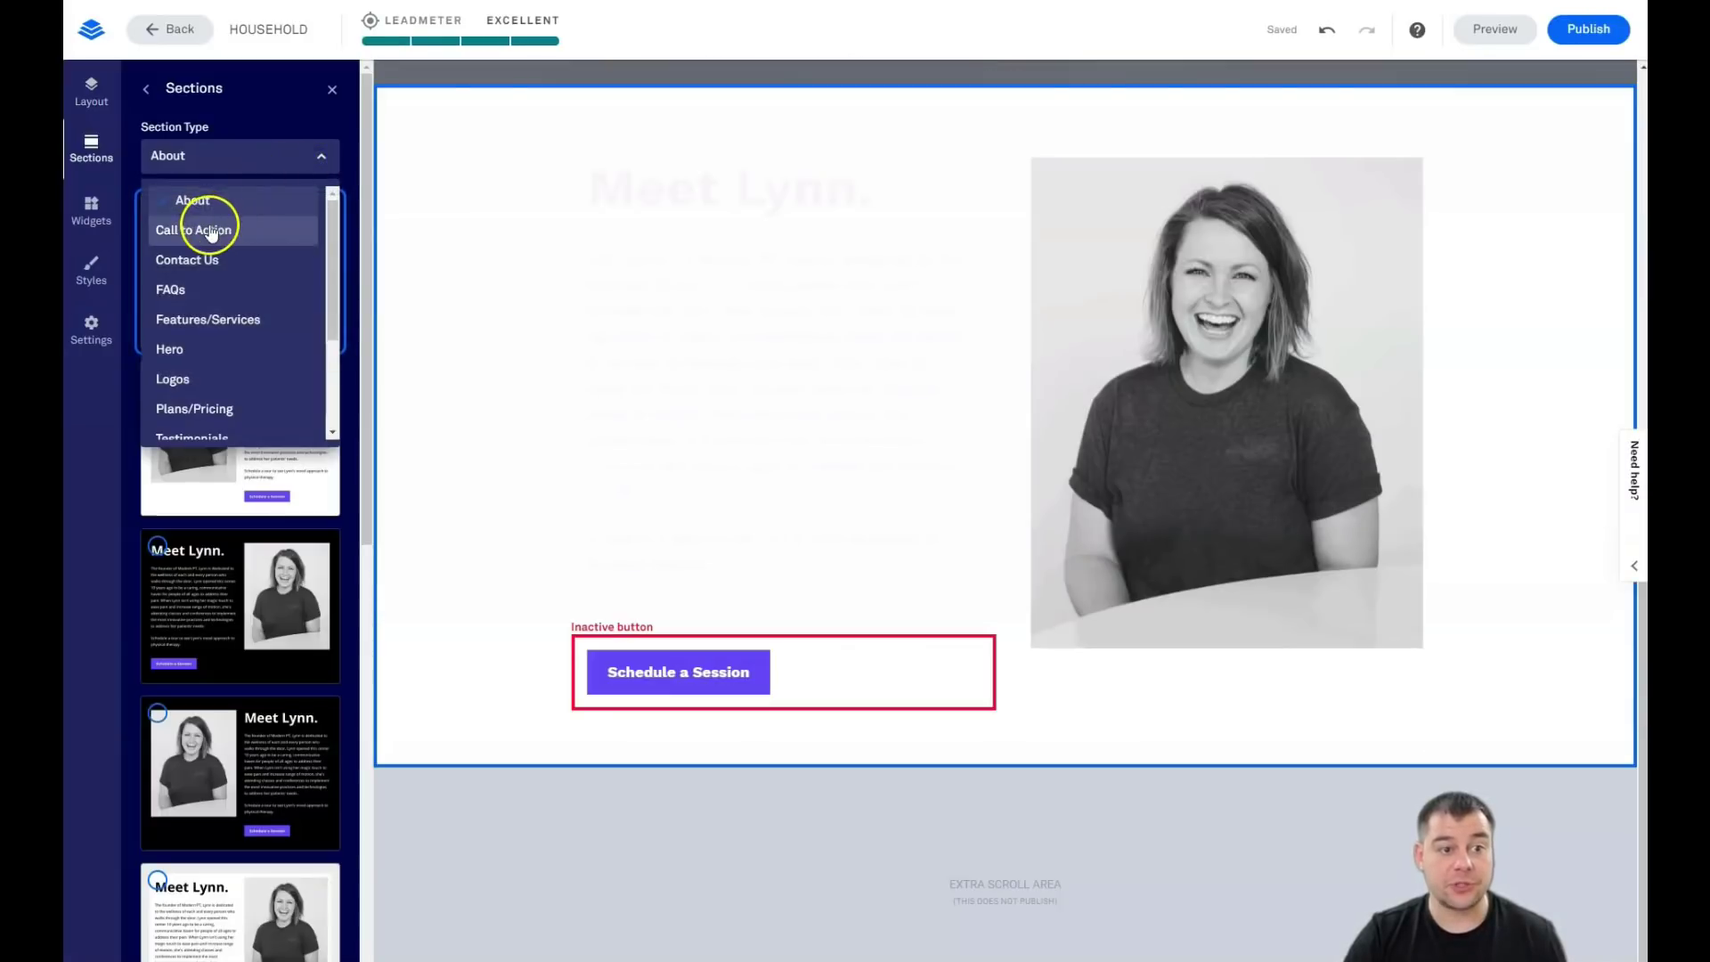
left_click(318, 160)
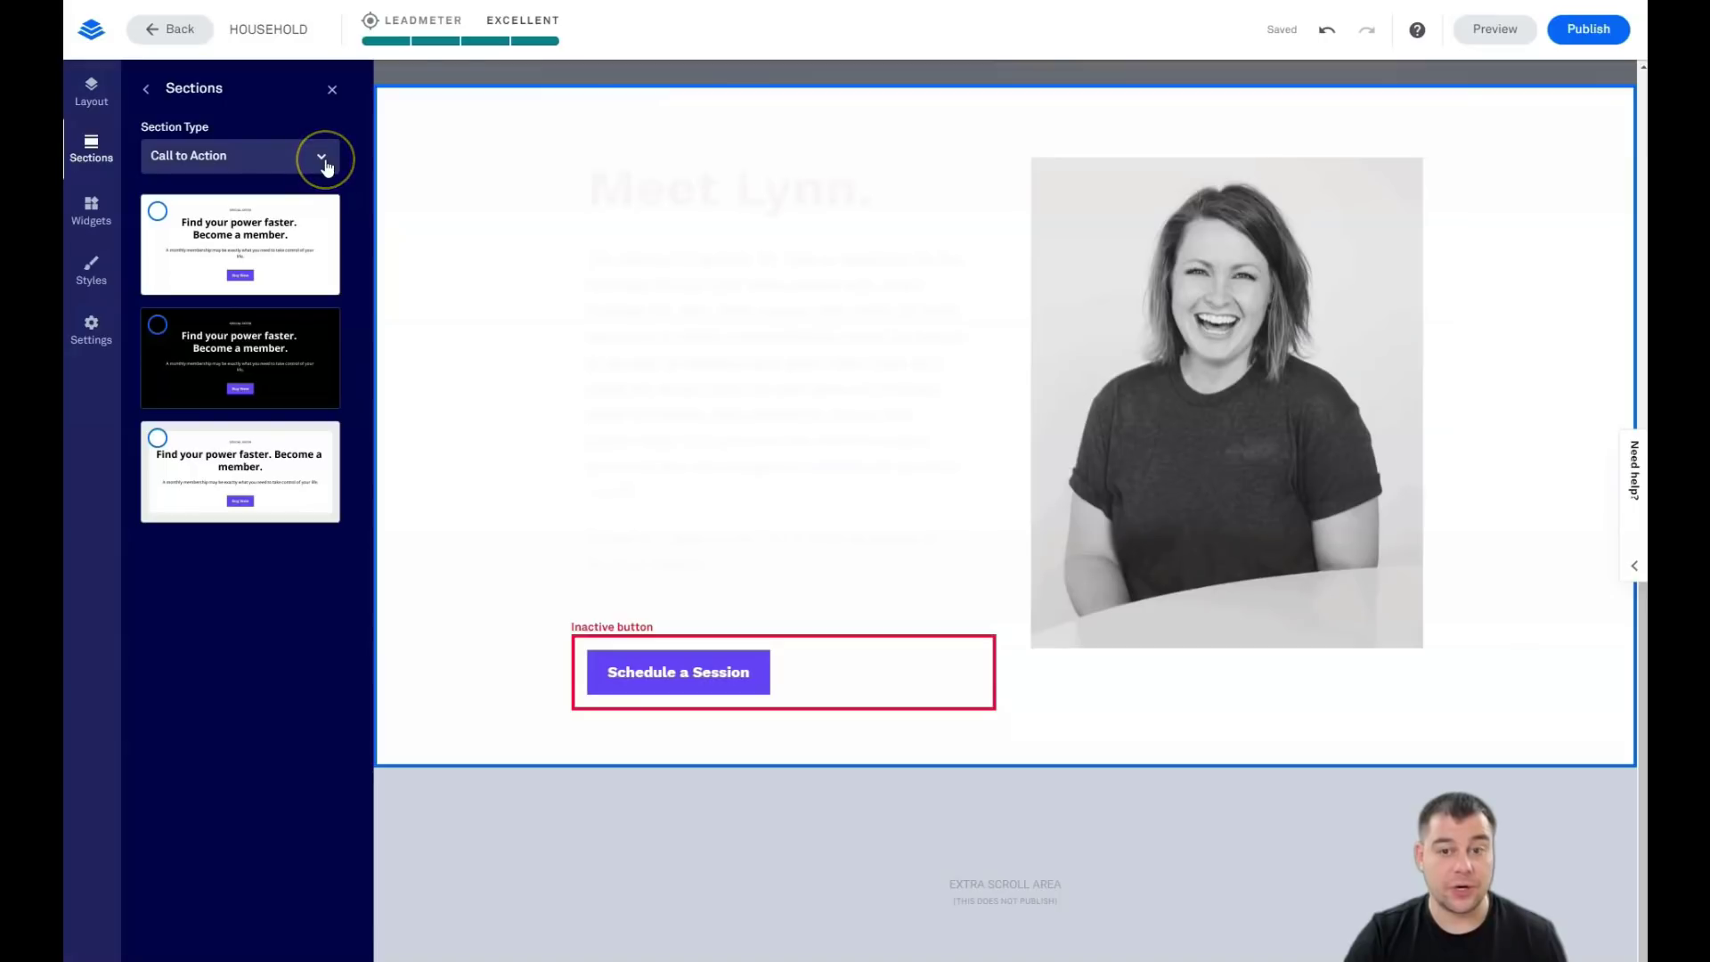
left_click(326, 167)
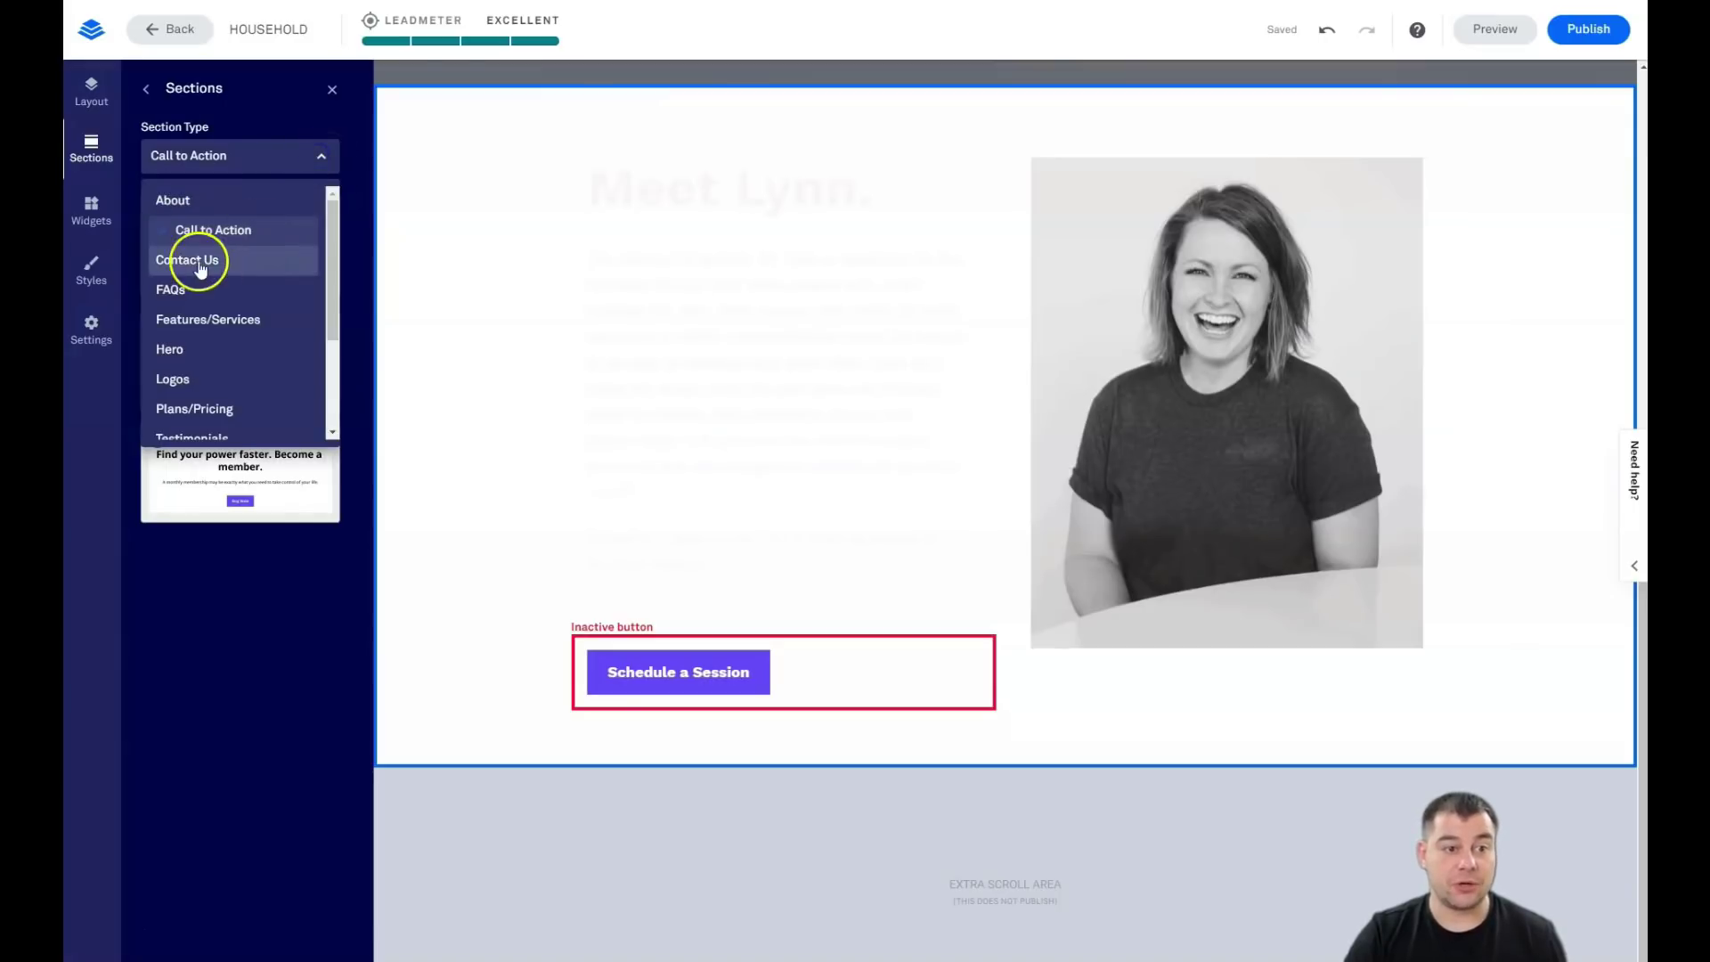
left_click(215, 256)
left_click(321, 162)
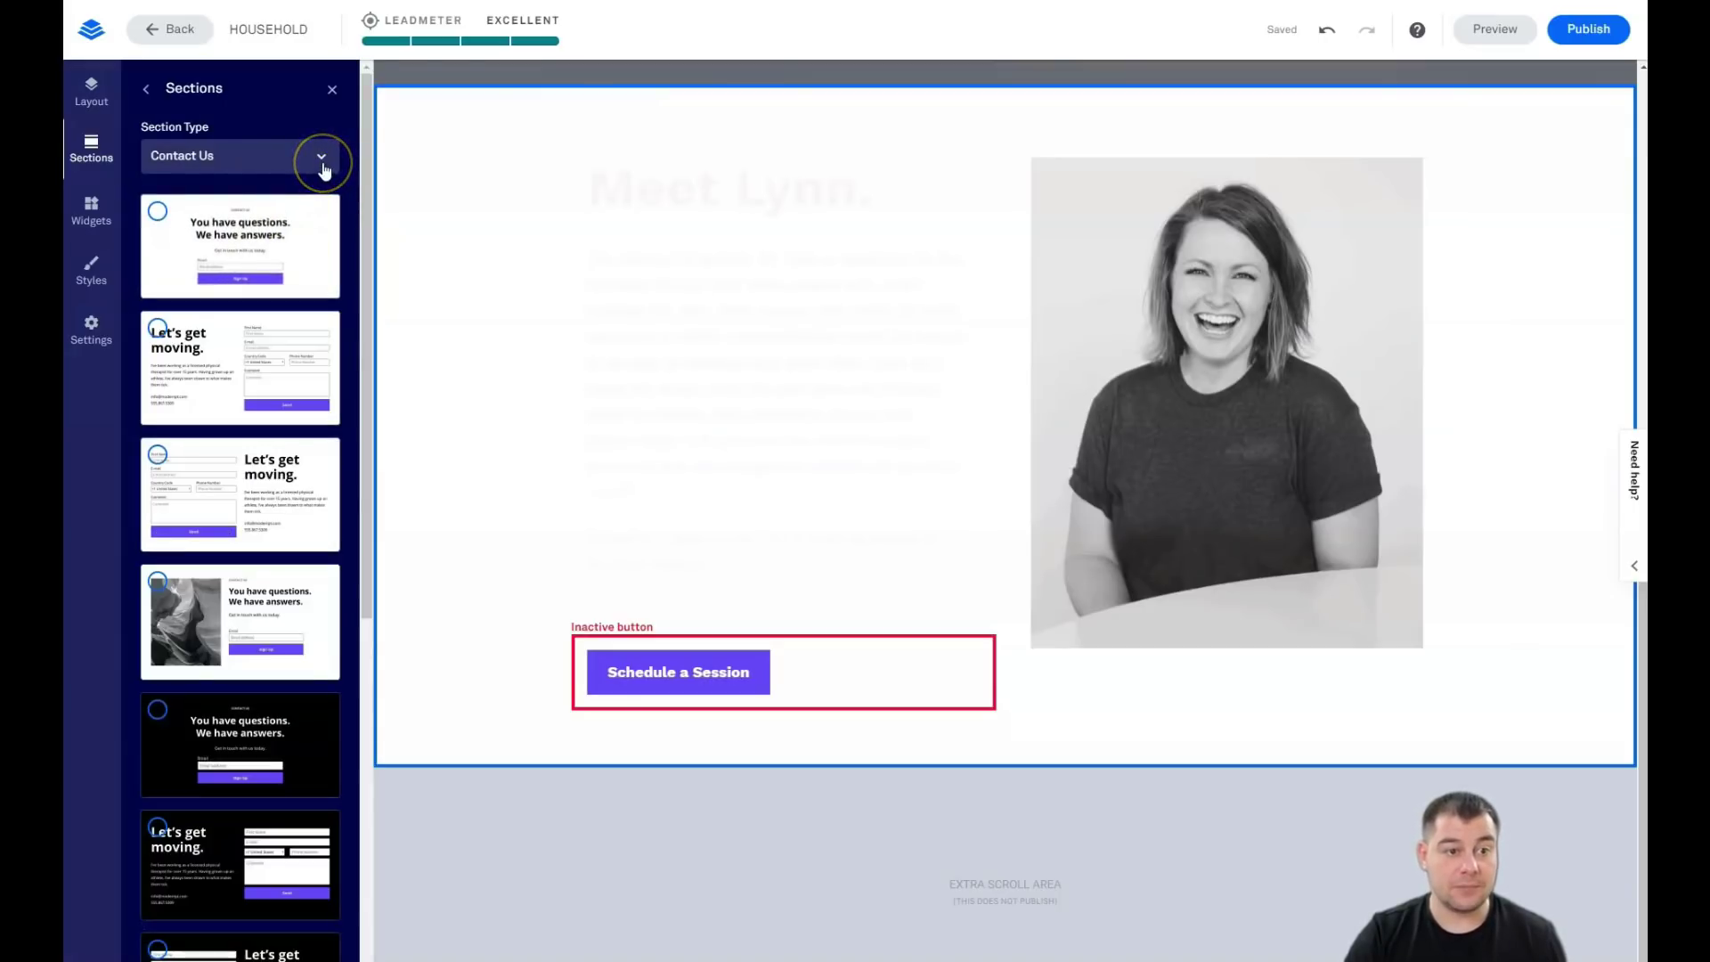
left_click(237, 283)
Step: Insert the white two-plan "Plans for all levels" section of the Plans/Pricing type below the About section
left_click(321, 164)
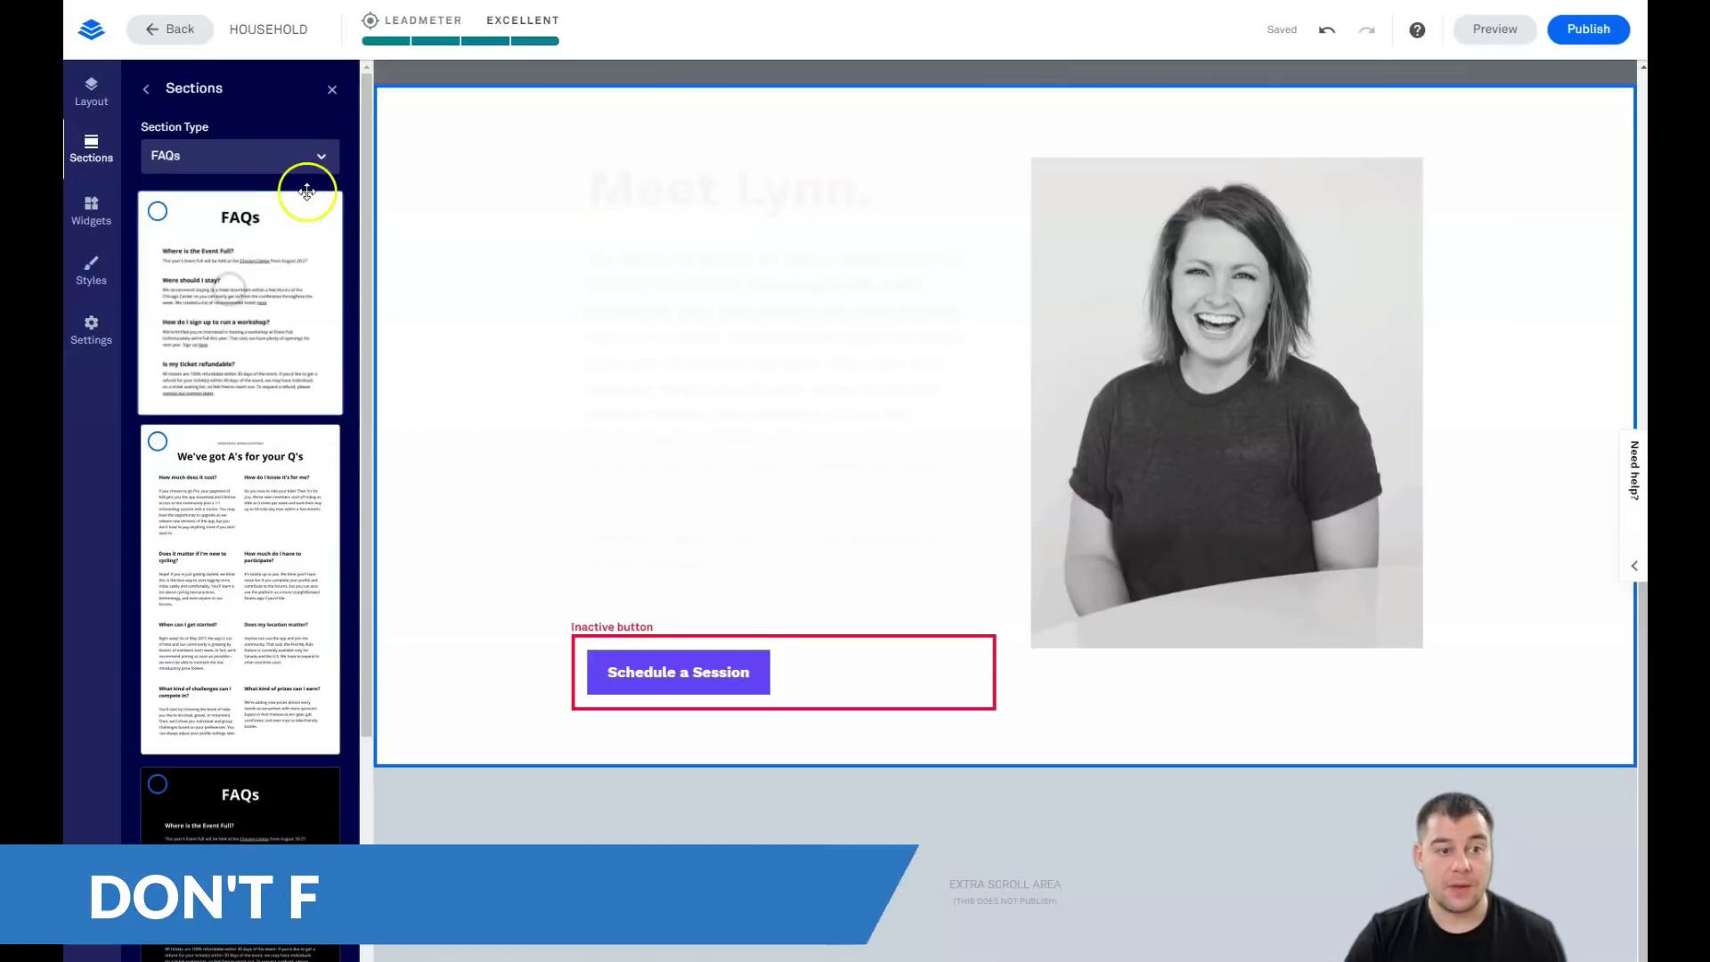
scroll(229, 316, "down", 2)
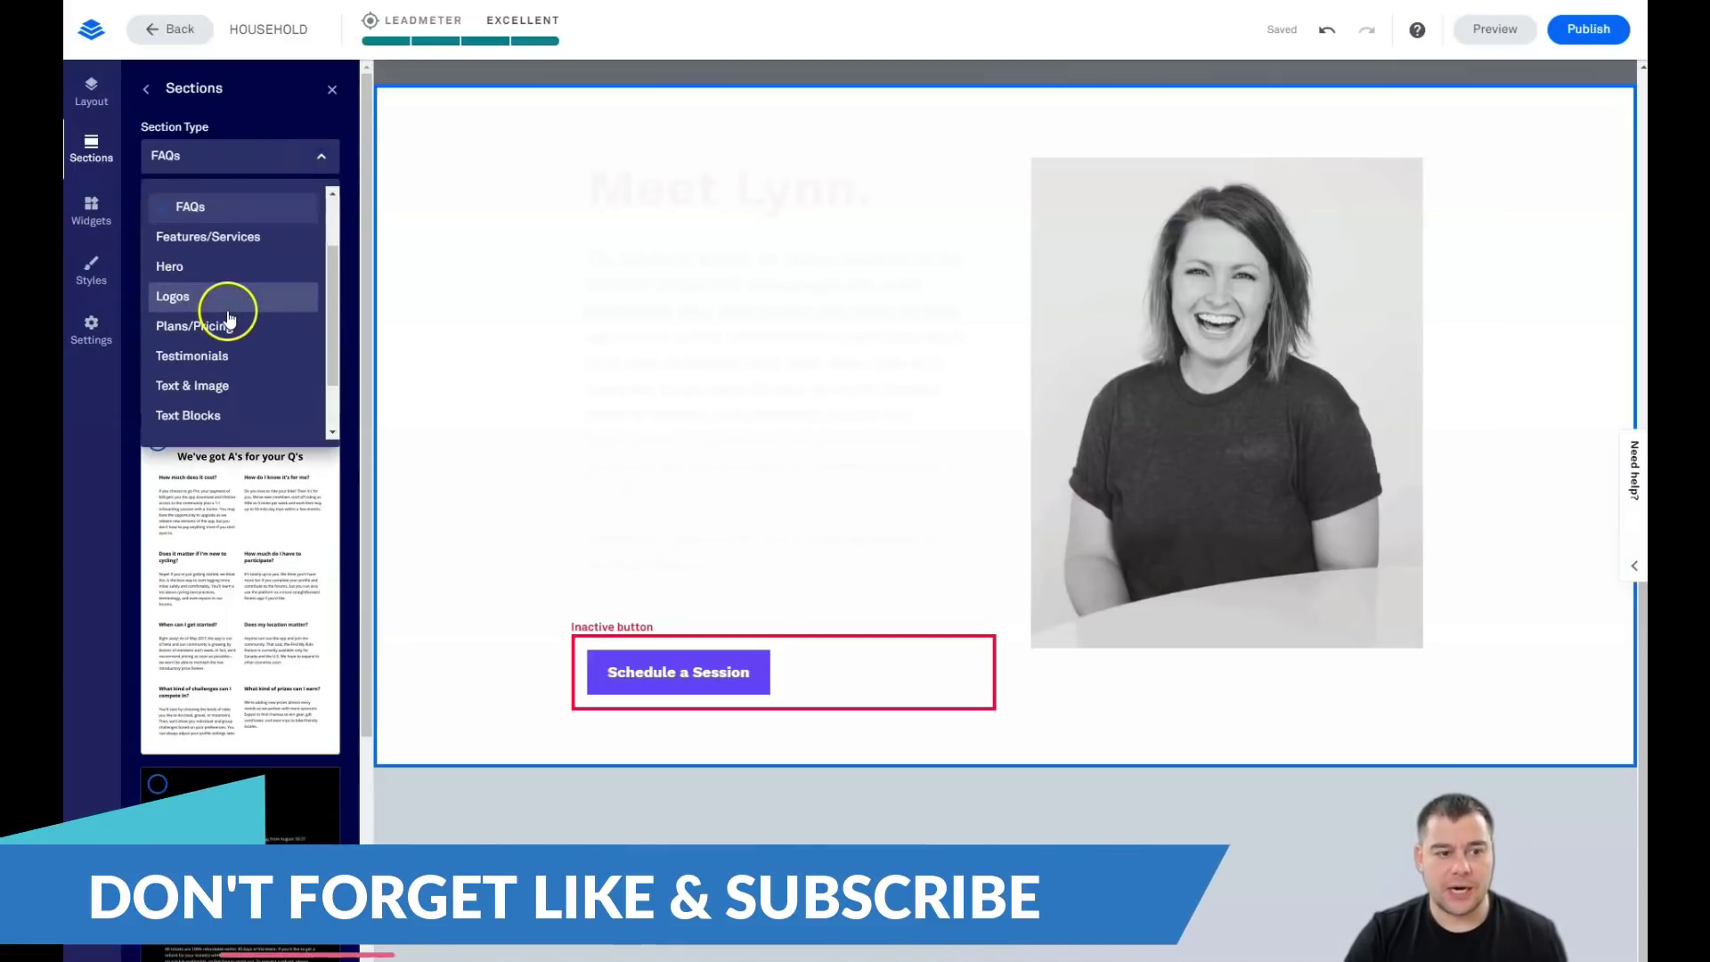
left_click(230, 327)
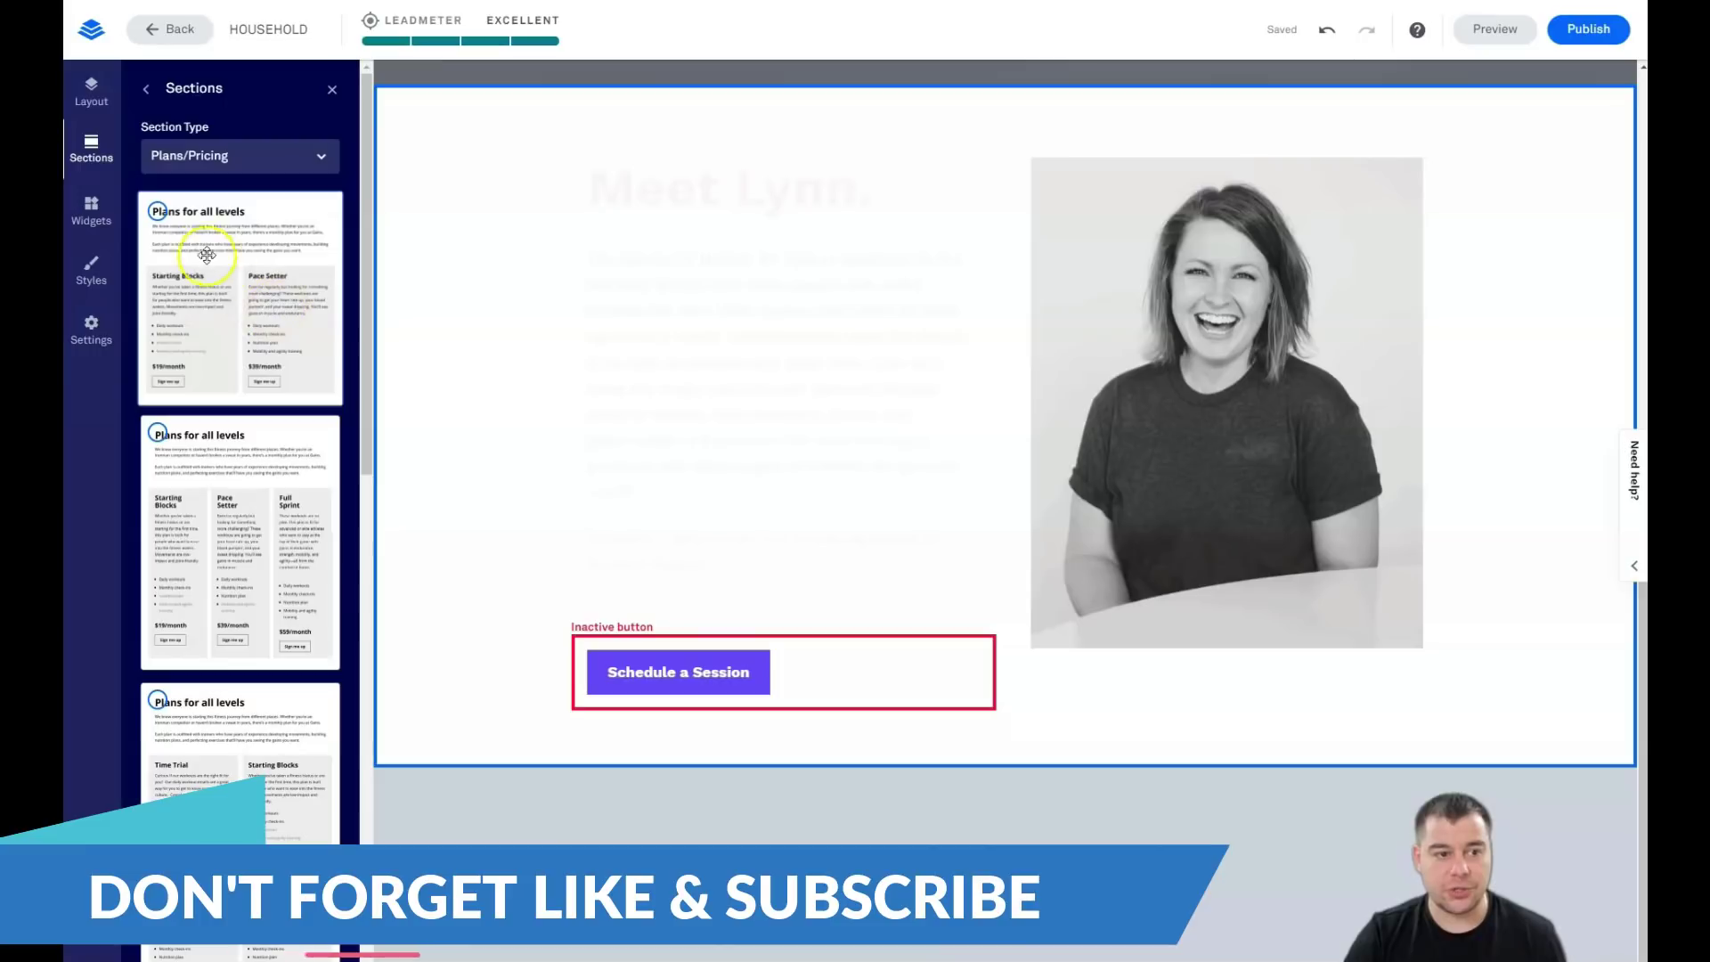
left_click(292, 278)
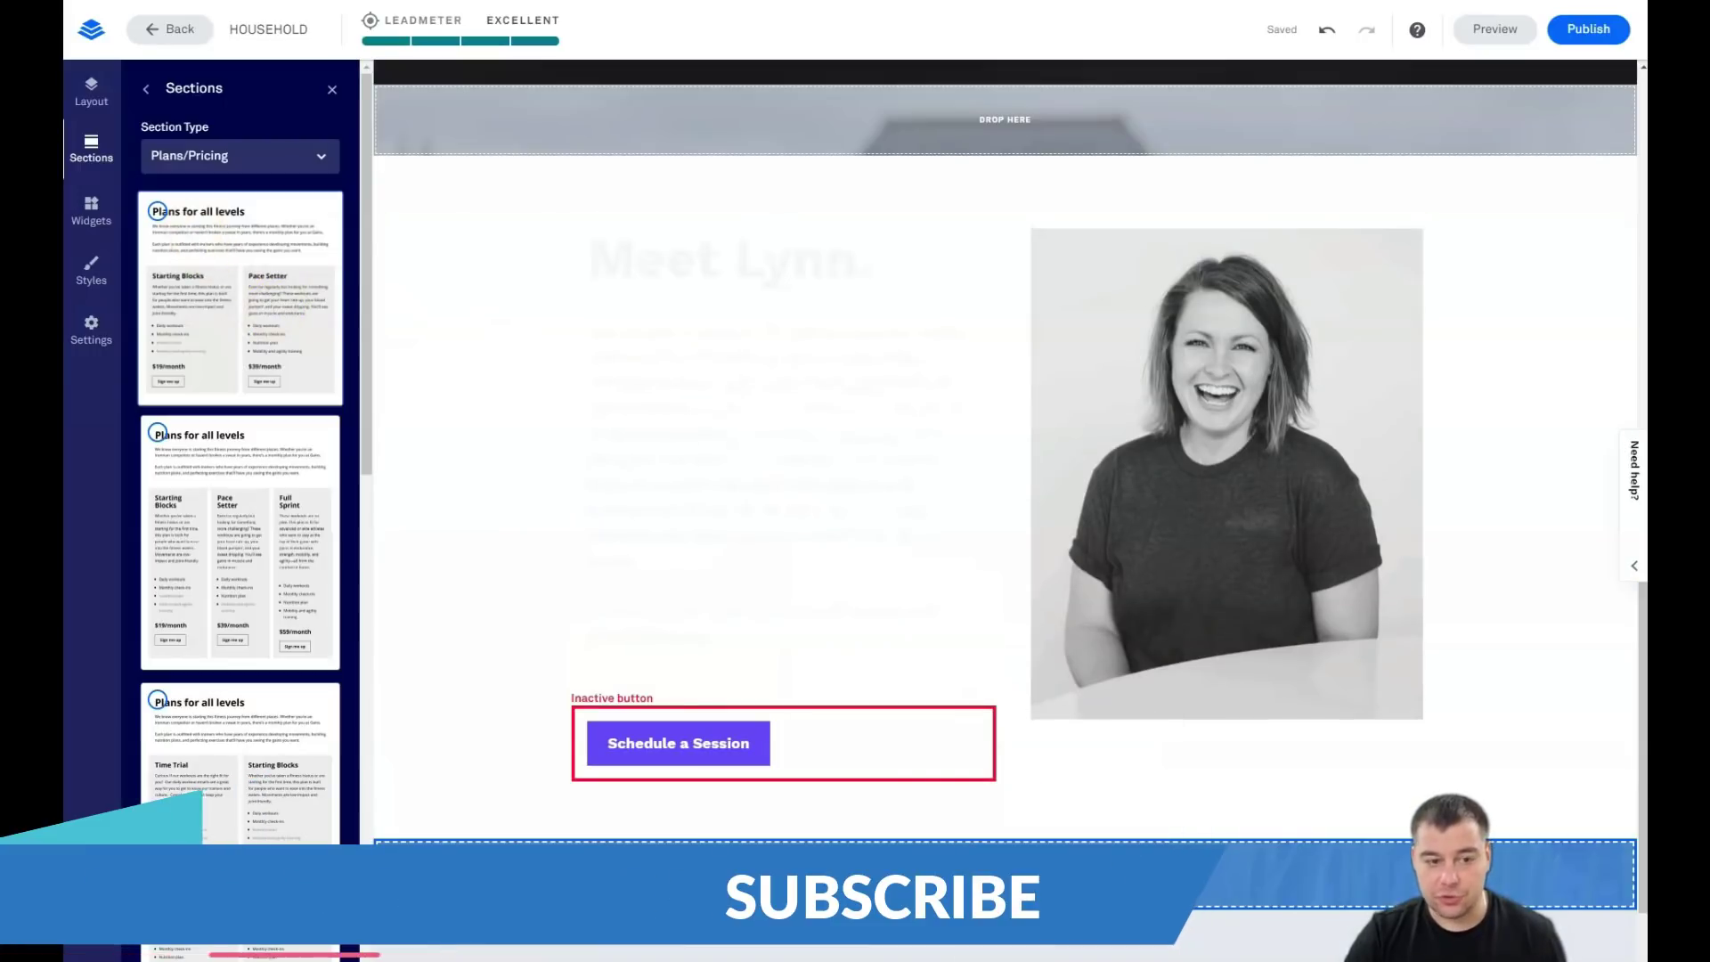
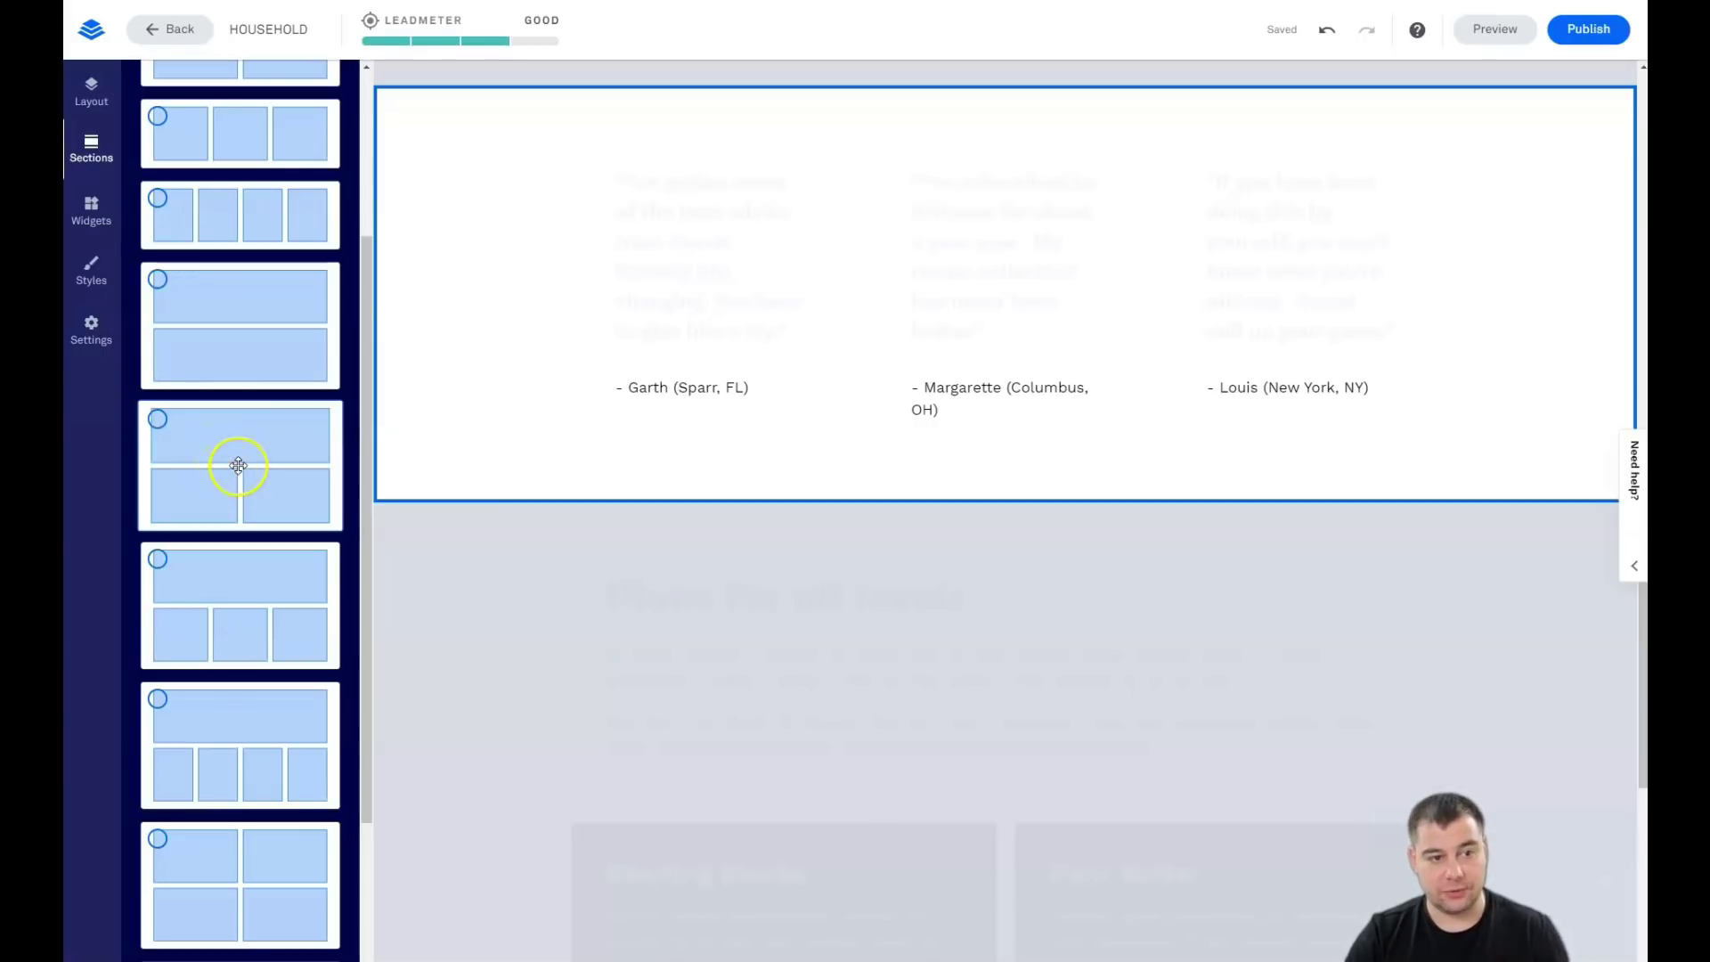
Step: Insert a blank section with one full-width column above two half-width columns, directly above the testimonials section
scroll(281, 338, "up", 2)
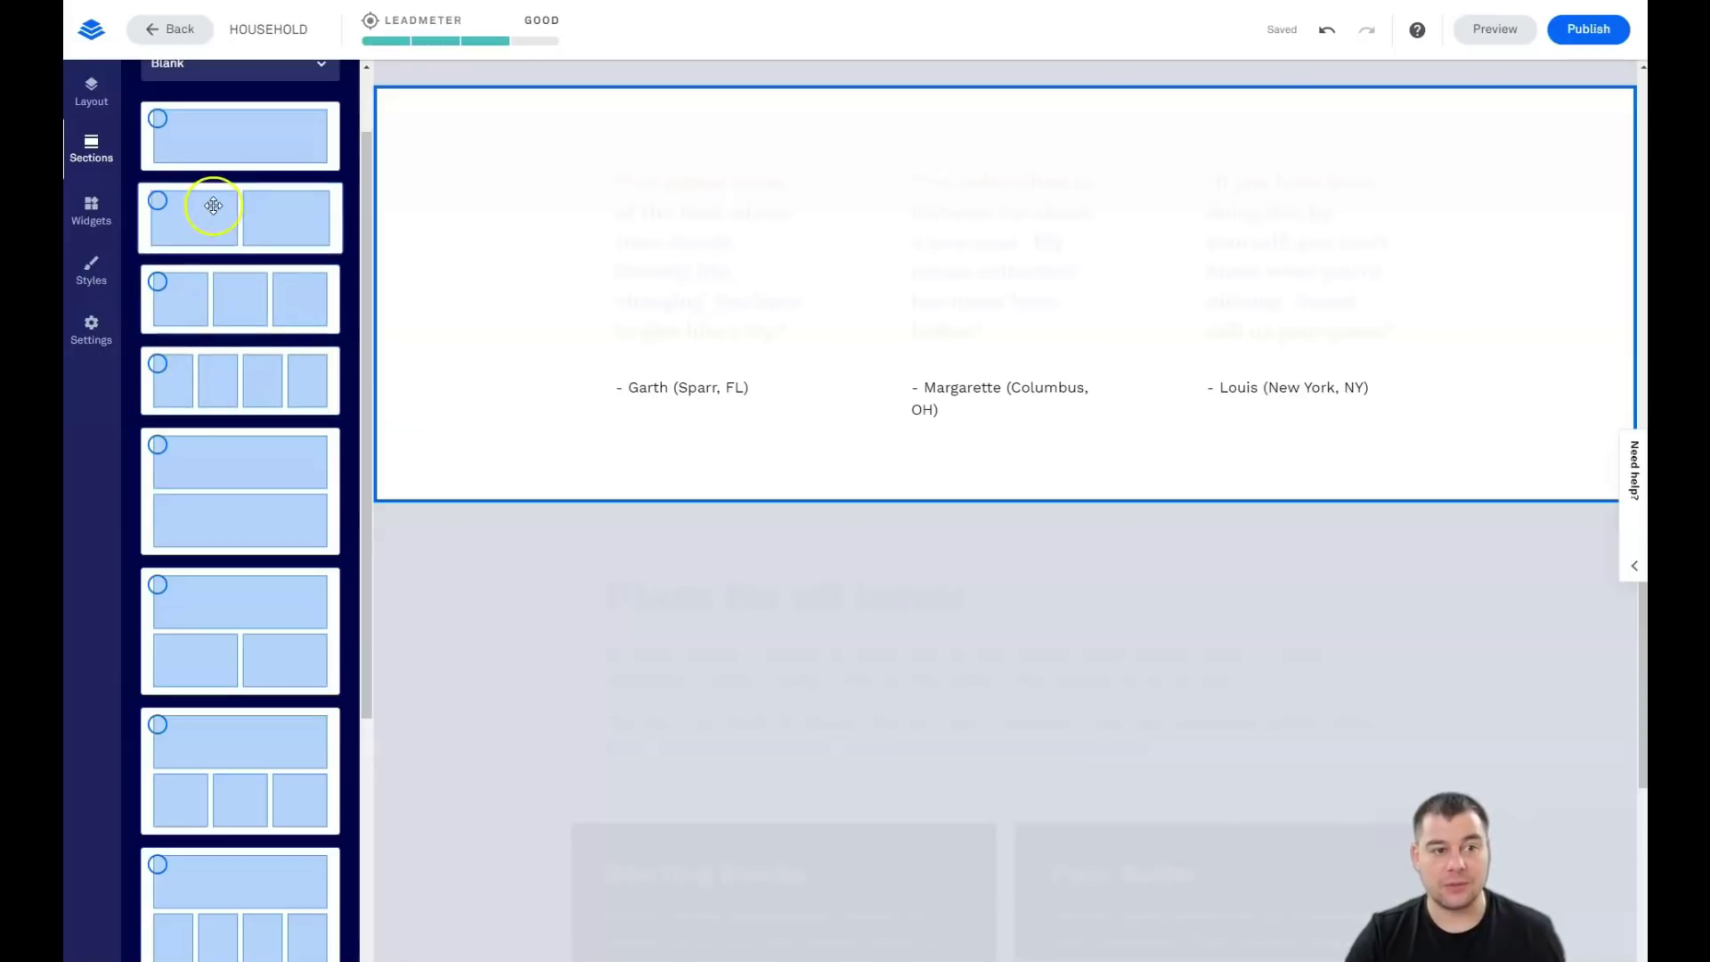
scroll(283, 357, "down", 1)
scroll(202, 275, "down", 2)
scroll(217, 269, "down", 2)
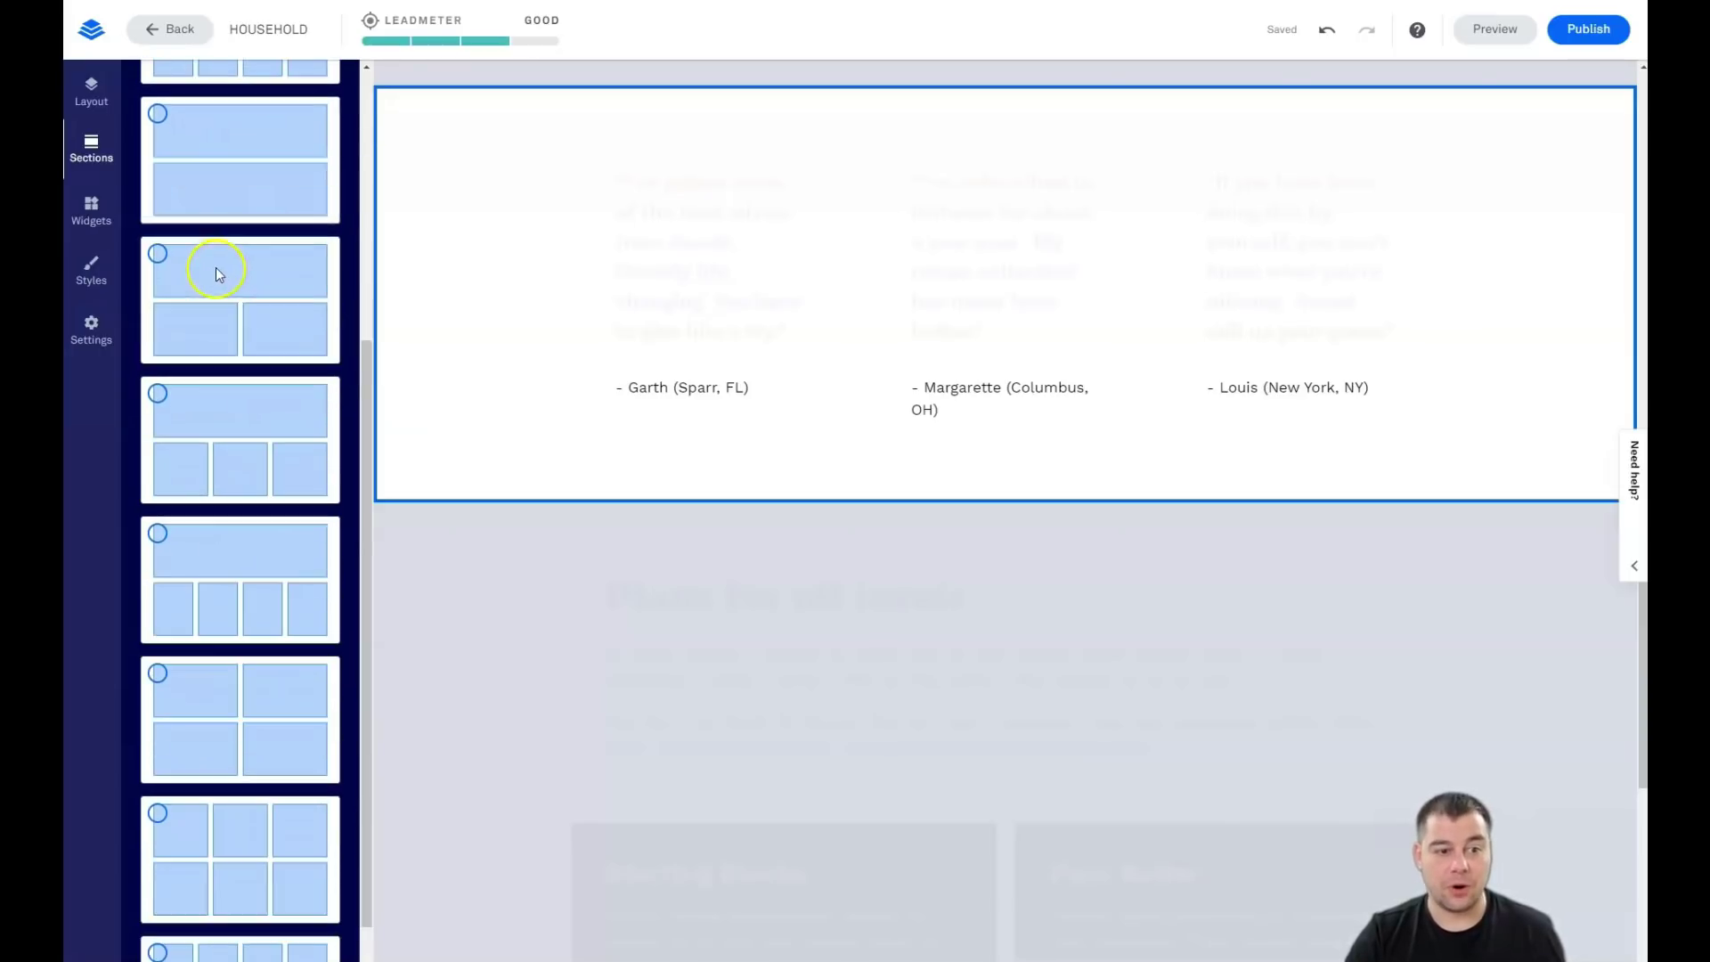
left_click_drag(437, 269, 986, 133)
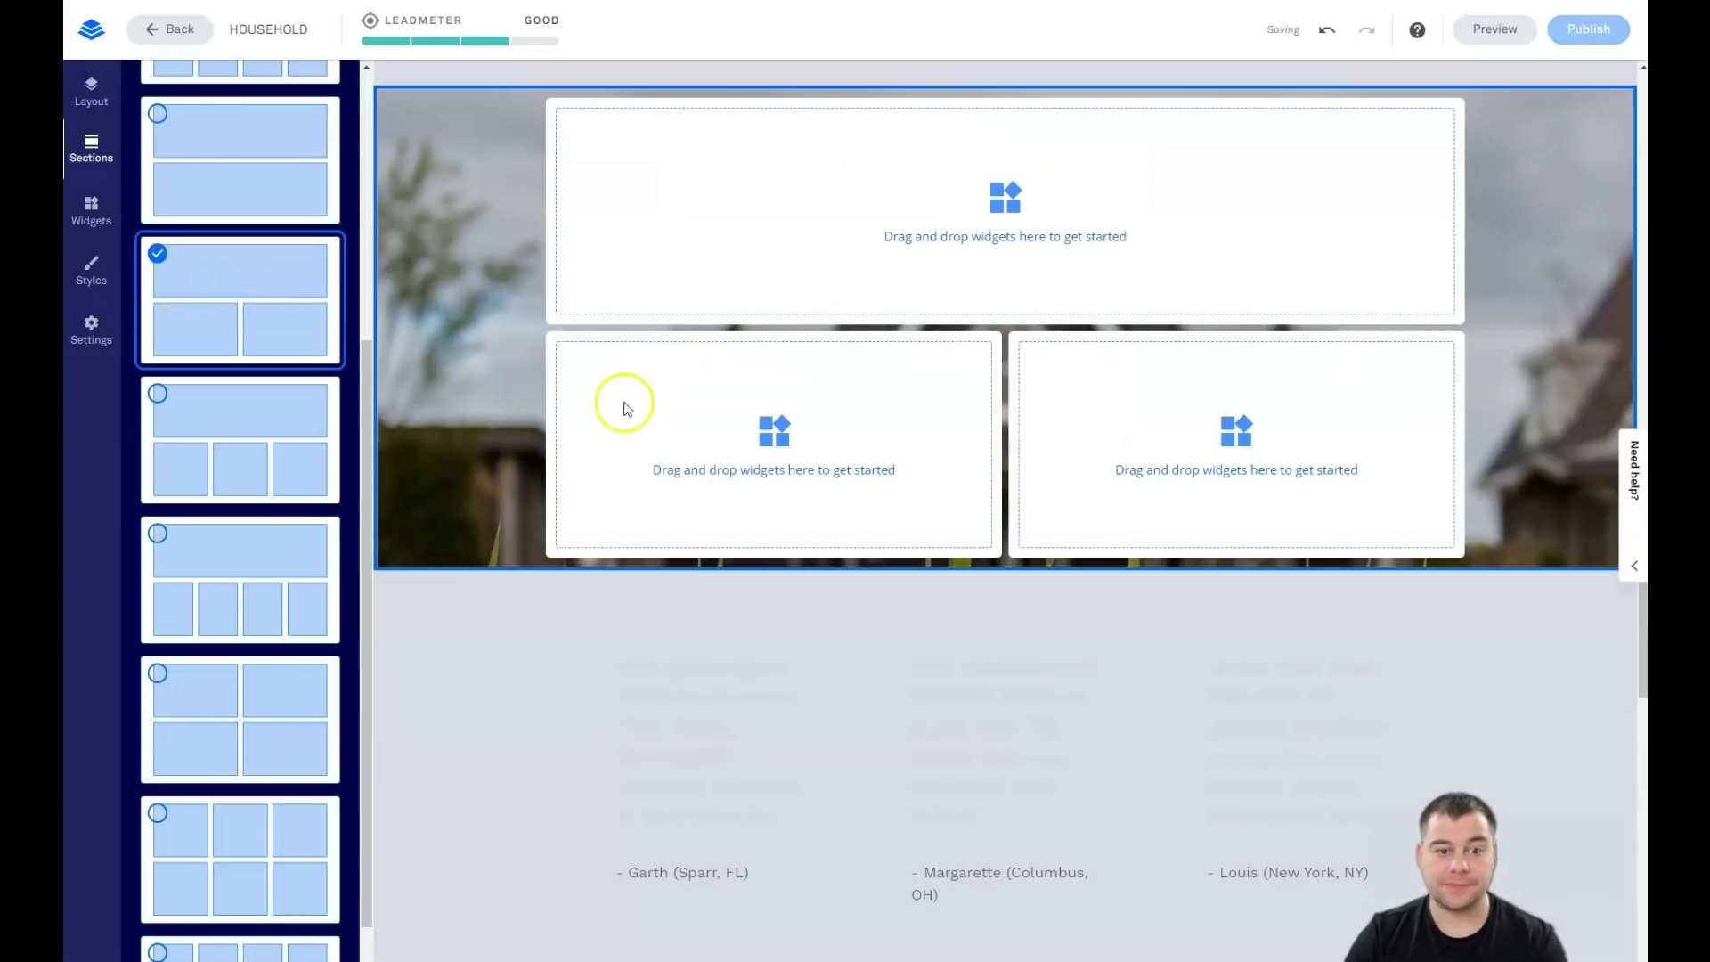
Step: Move the Footer section below Plans/Pricing 1 so that it comes last in the page's section order
scroll(623, 403, "up", 10)
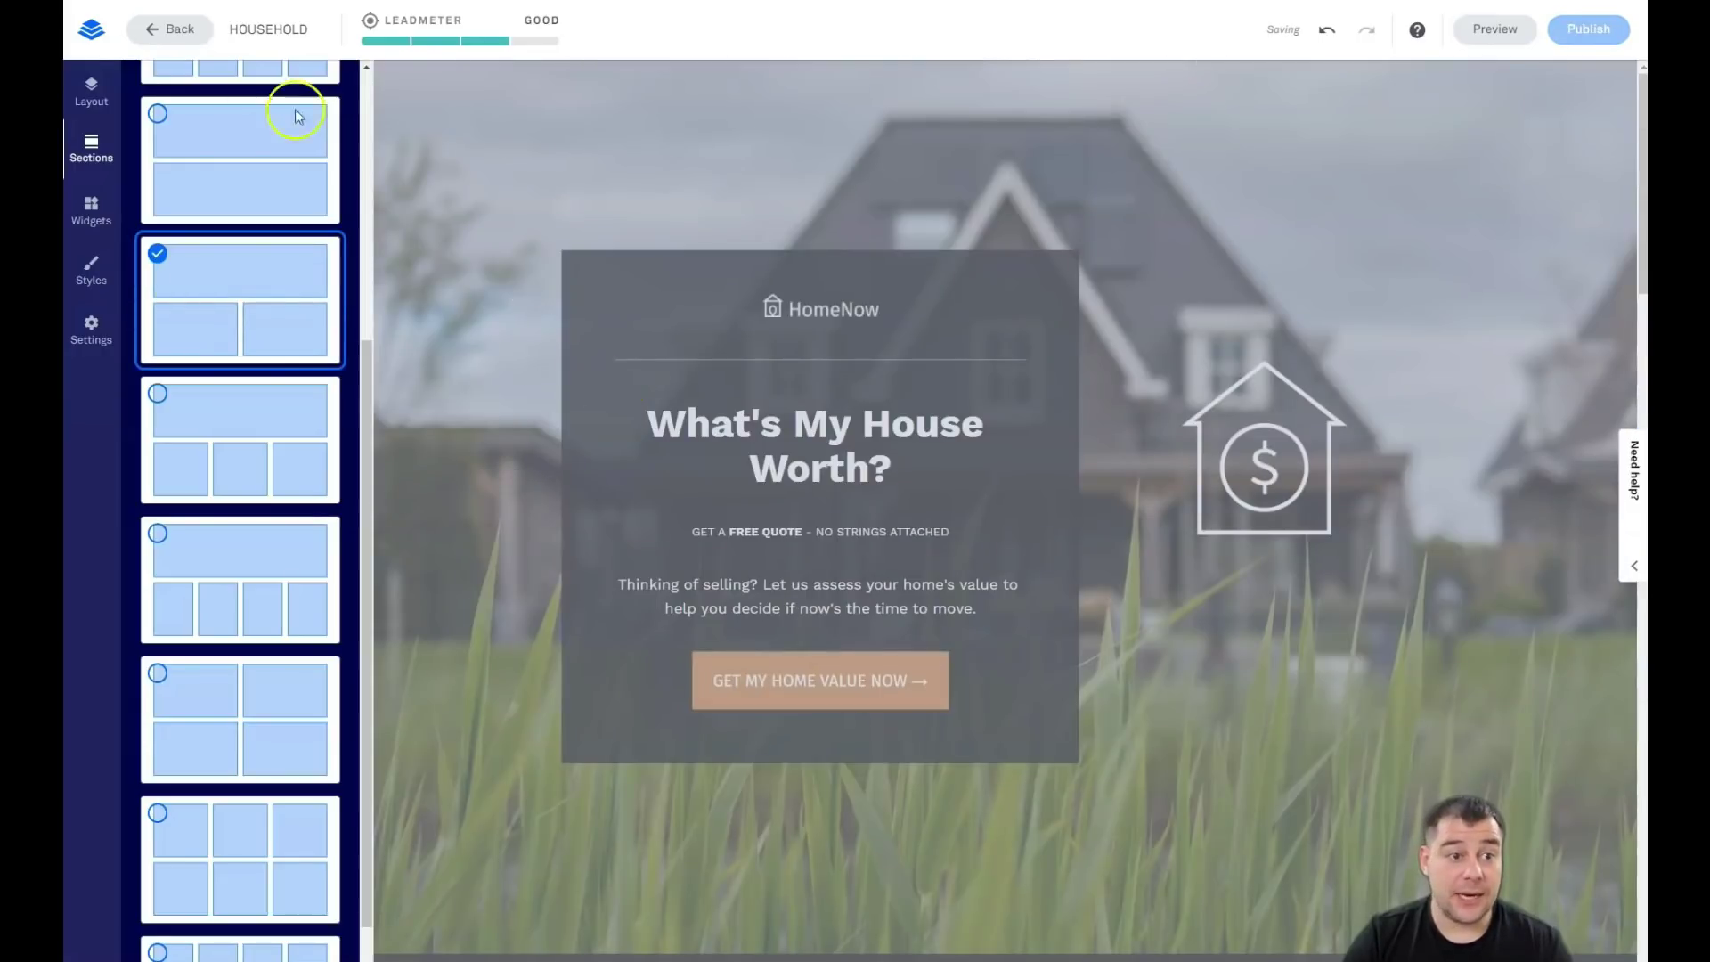
left_click(128, 142)
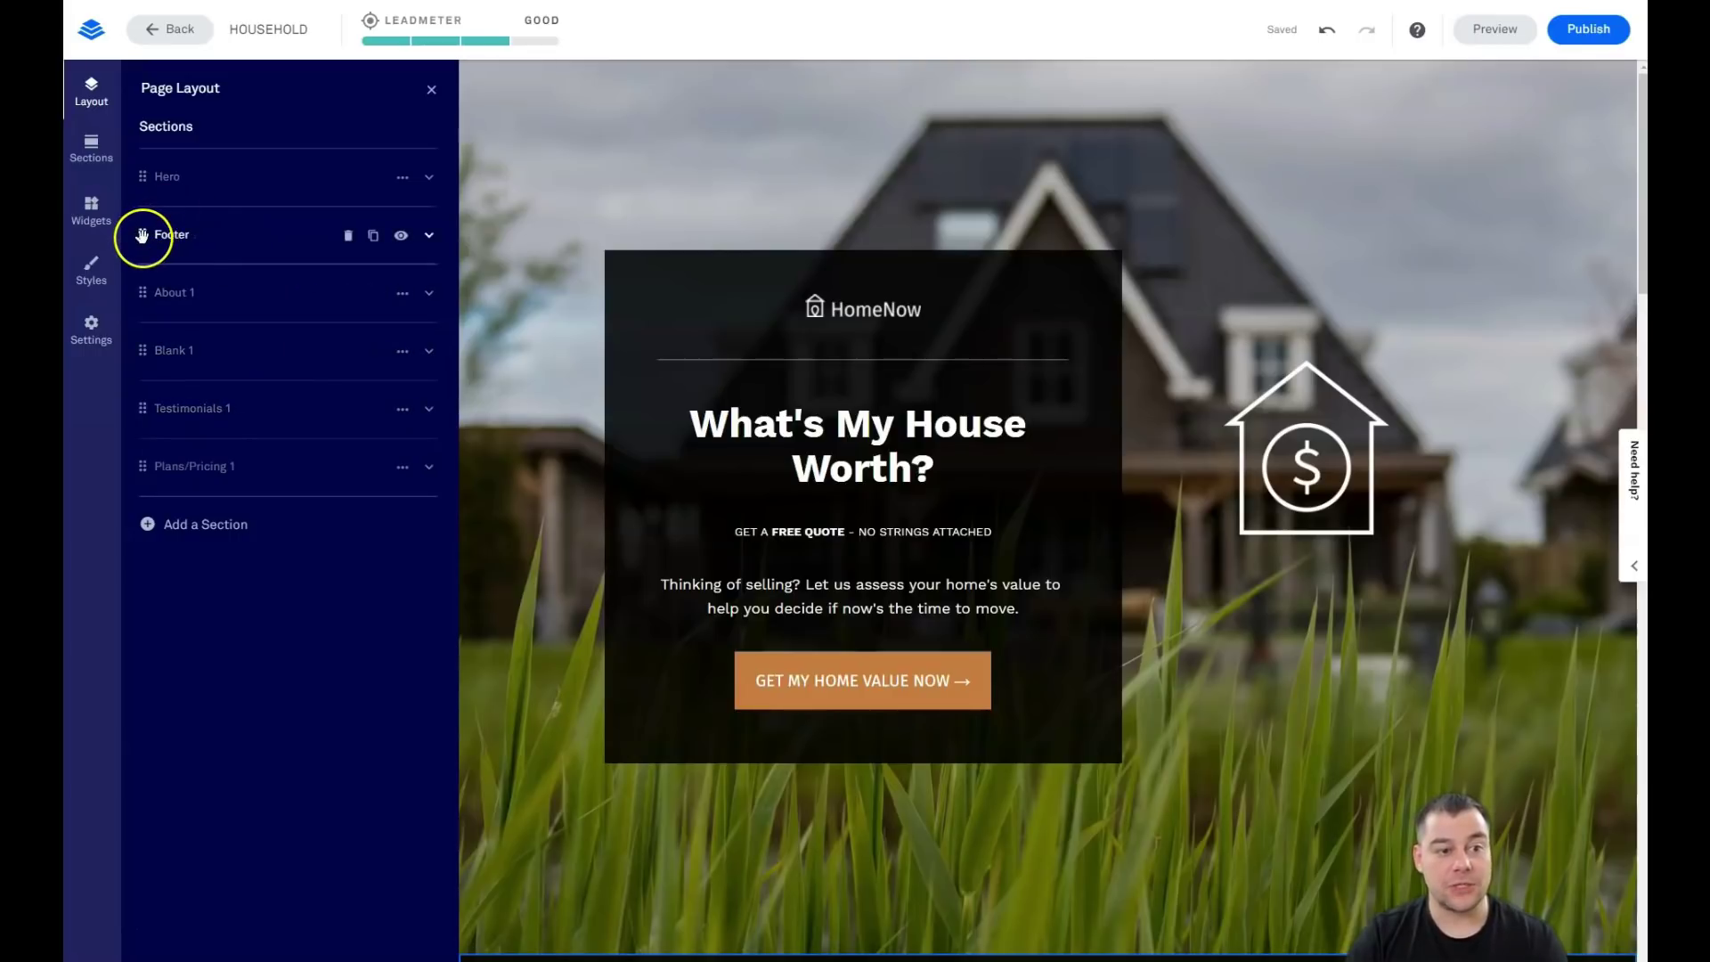
left_click_drag(142, 236, 144, 484)
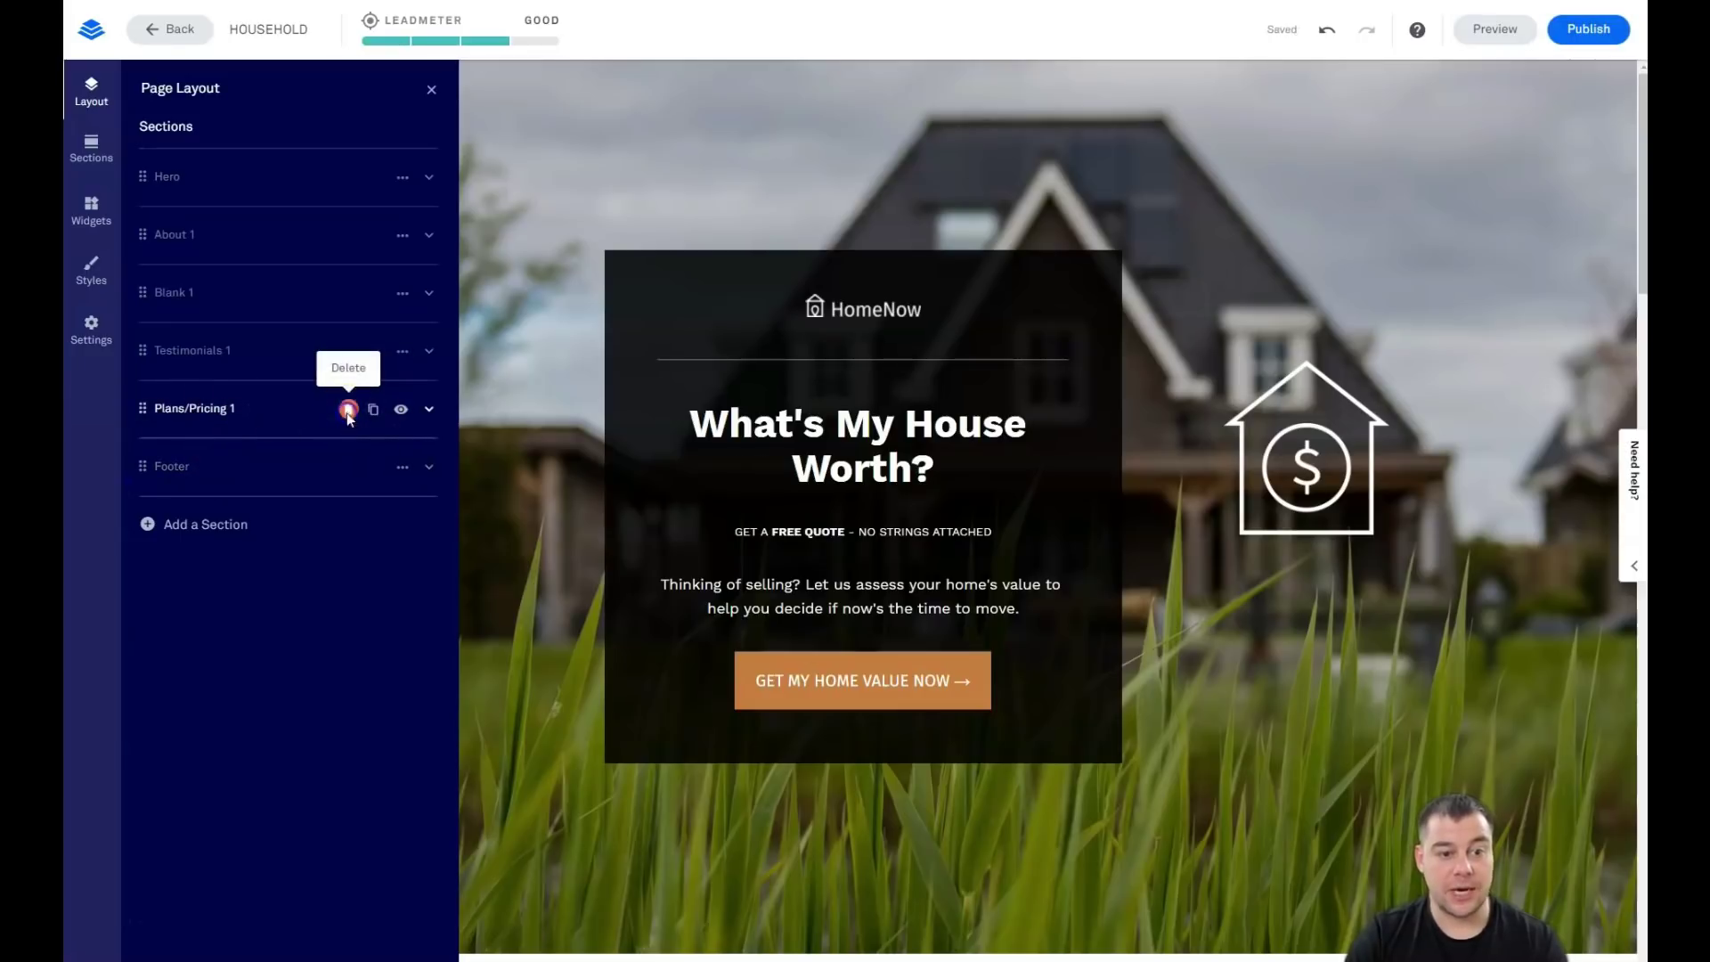
Step: Delete the Plans/Pricing 1 and Testimonials 1 sections from the page
left_click(346, 411)
left_click(290, 407)
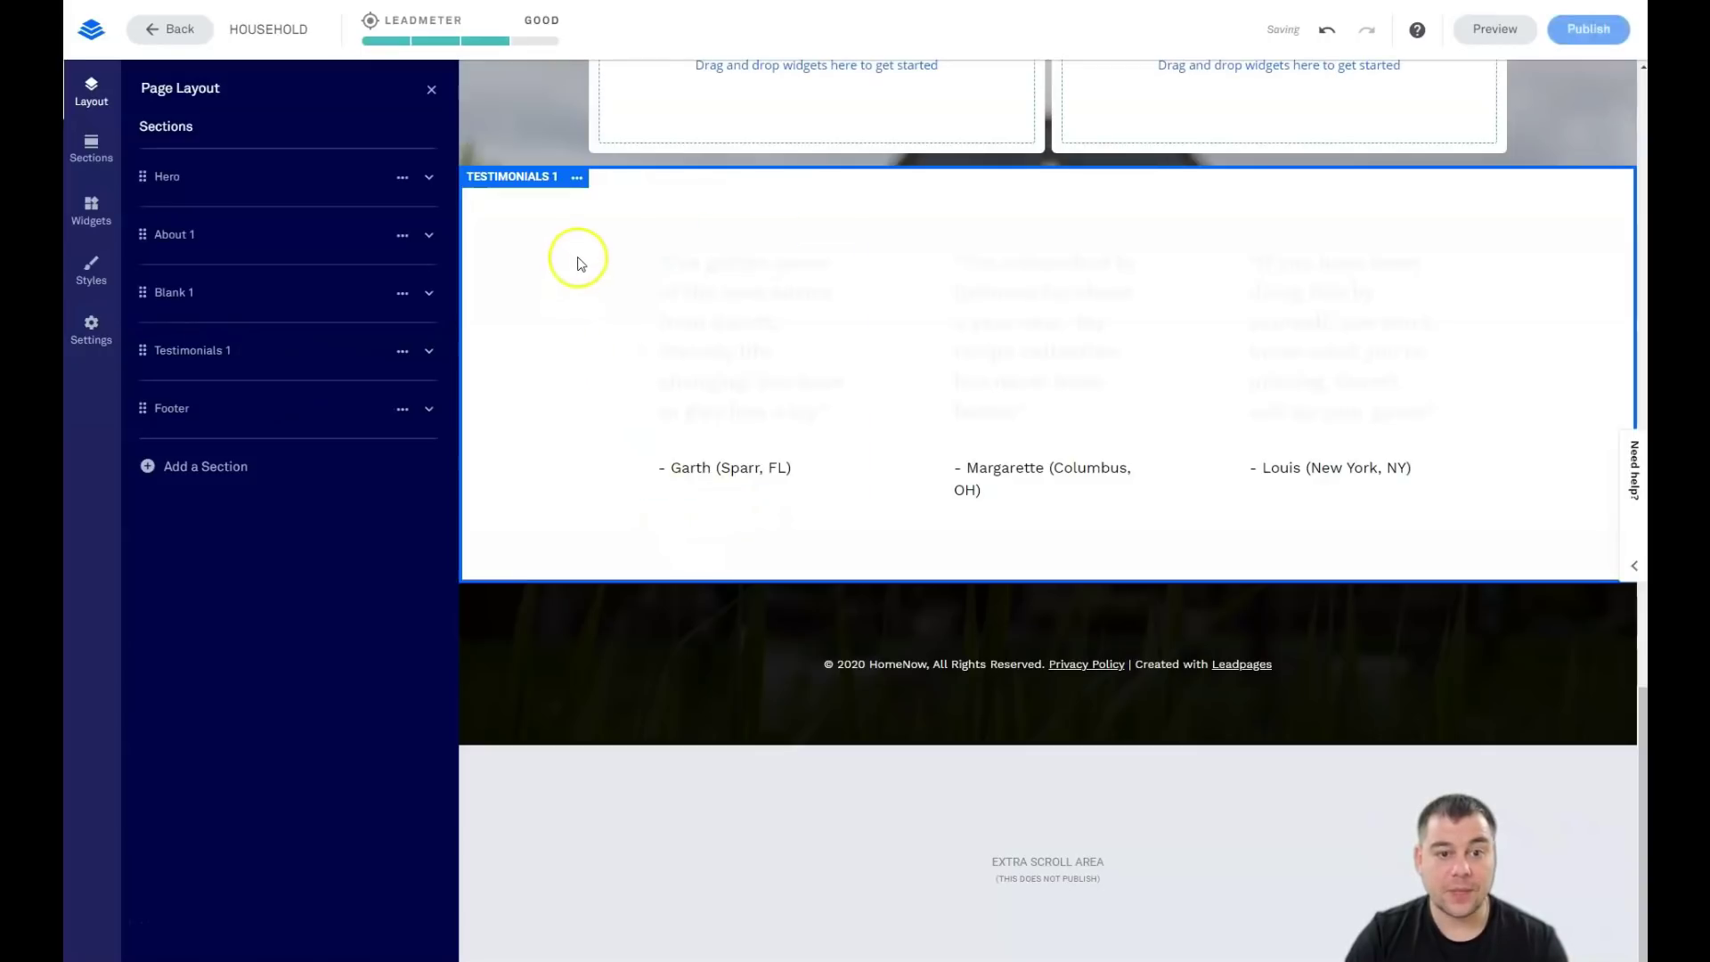
left_click(578, 179)
left_click(622, 328)
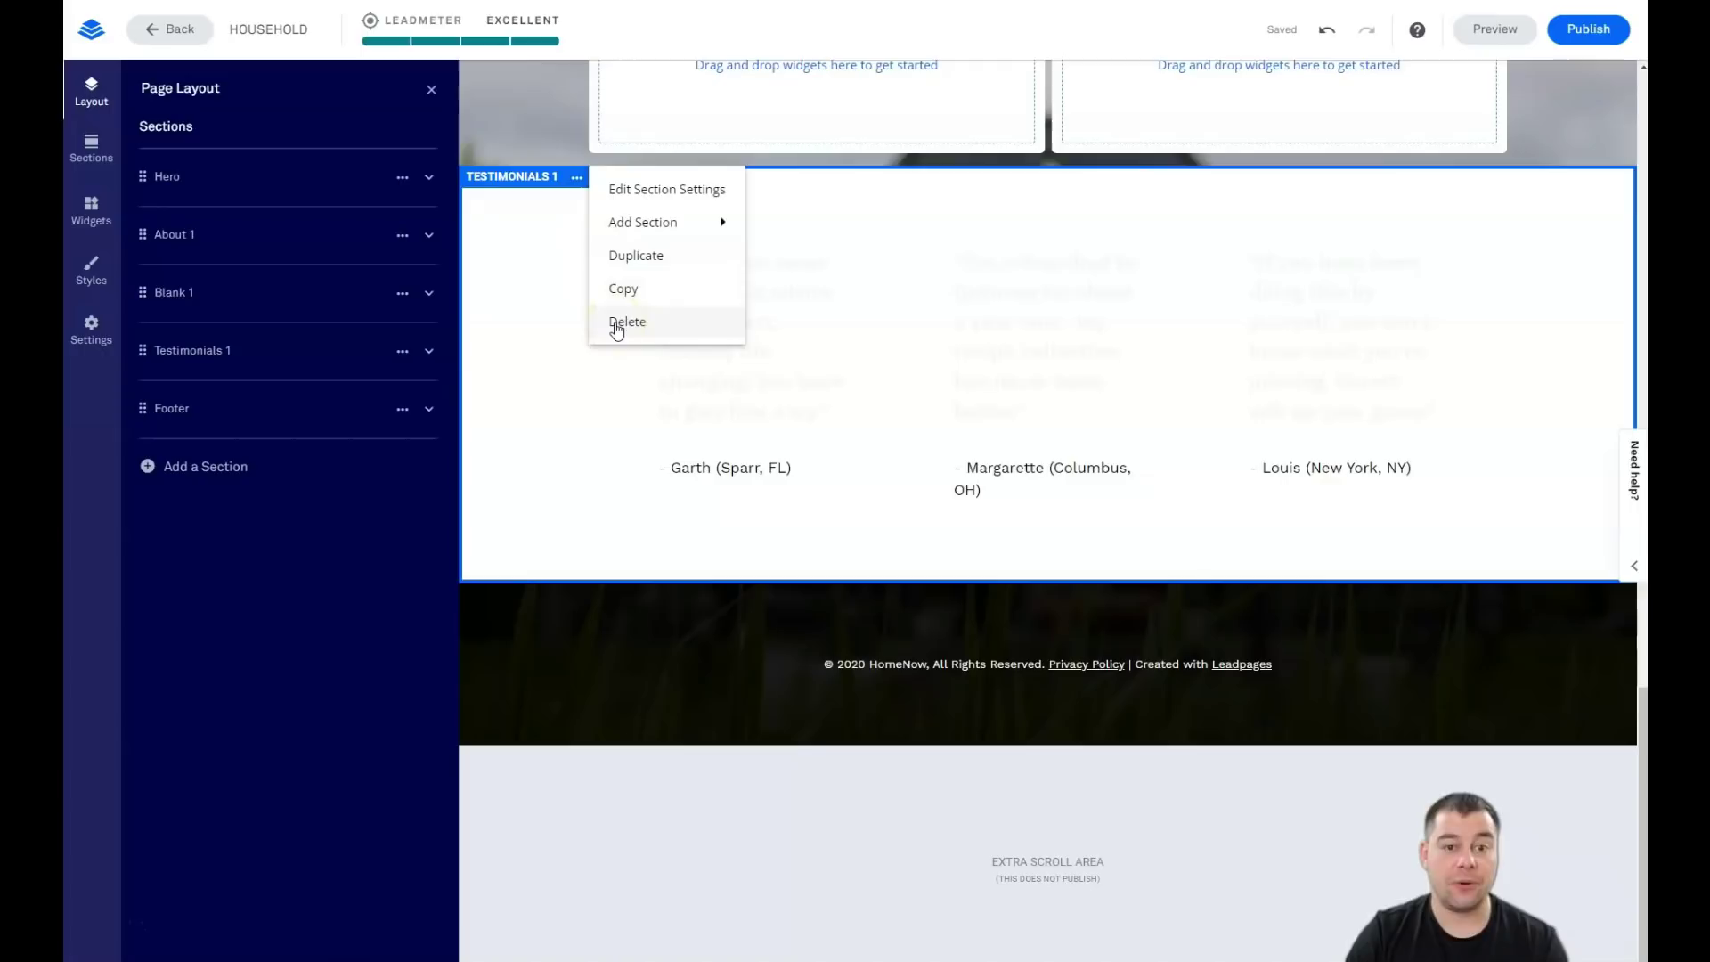
left_click(657, 277)
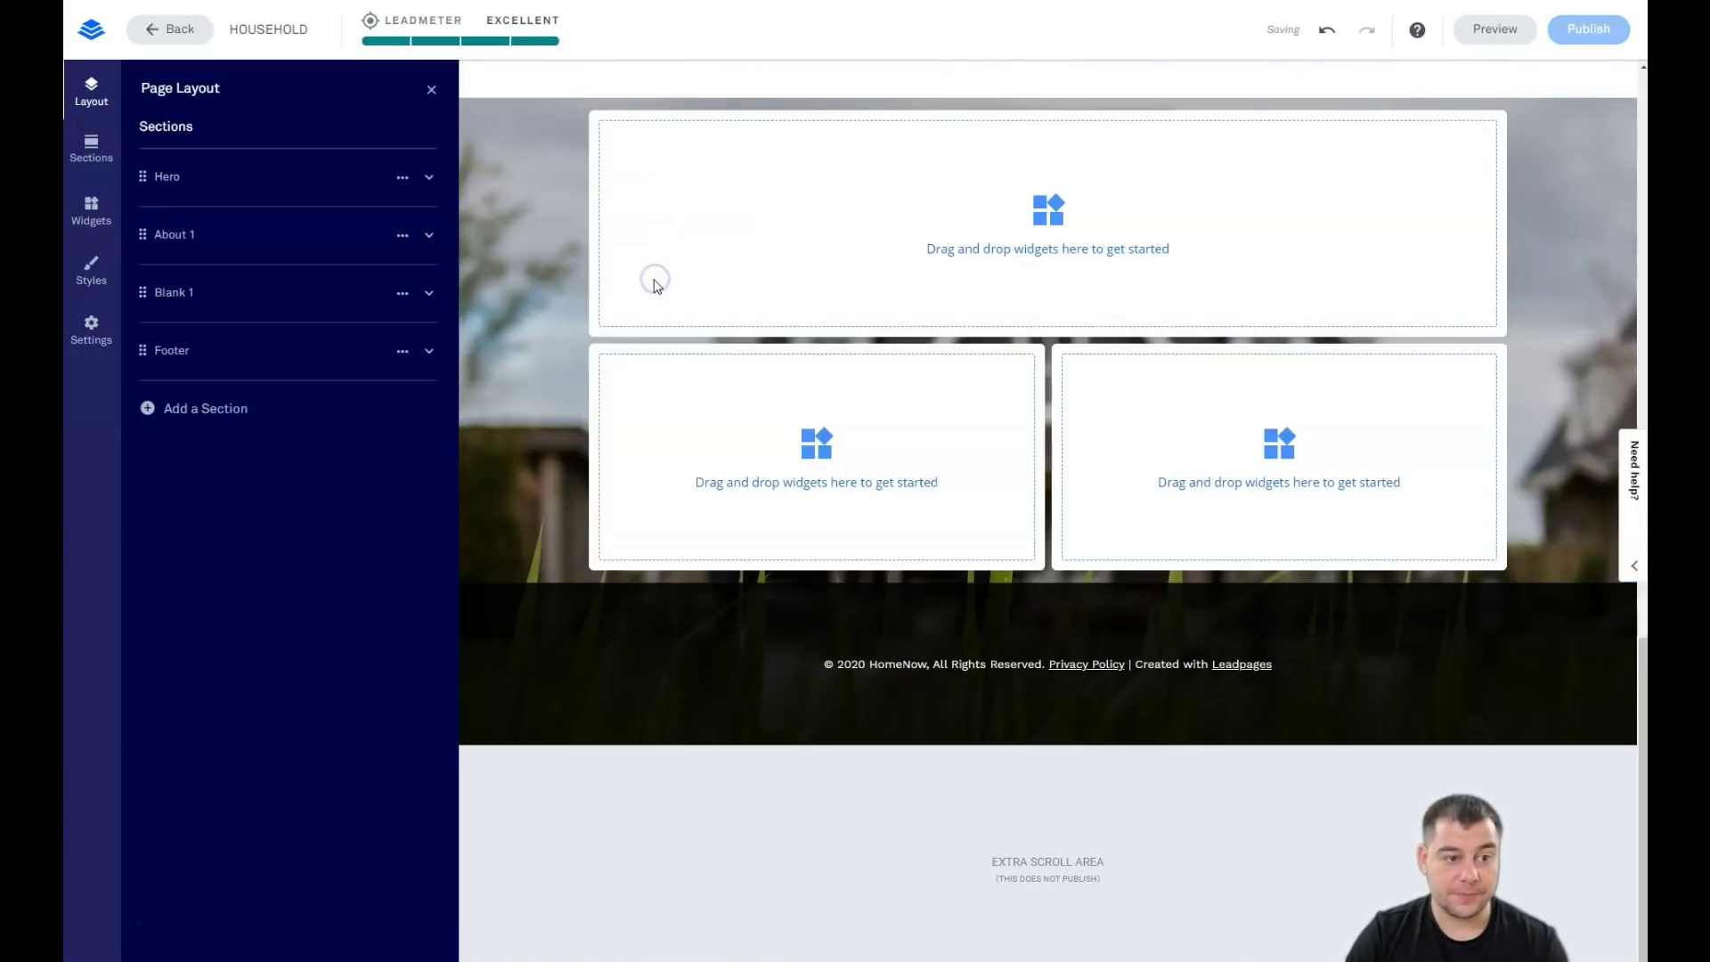
Step: Delete the About 1 section, keeping only the Hero, Blank 1 and Footer sections
left_click(591, 368)
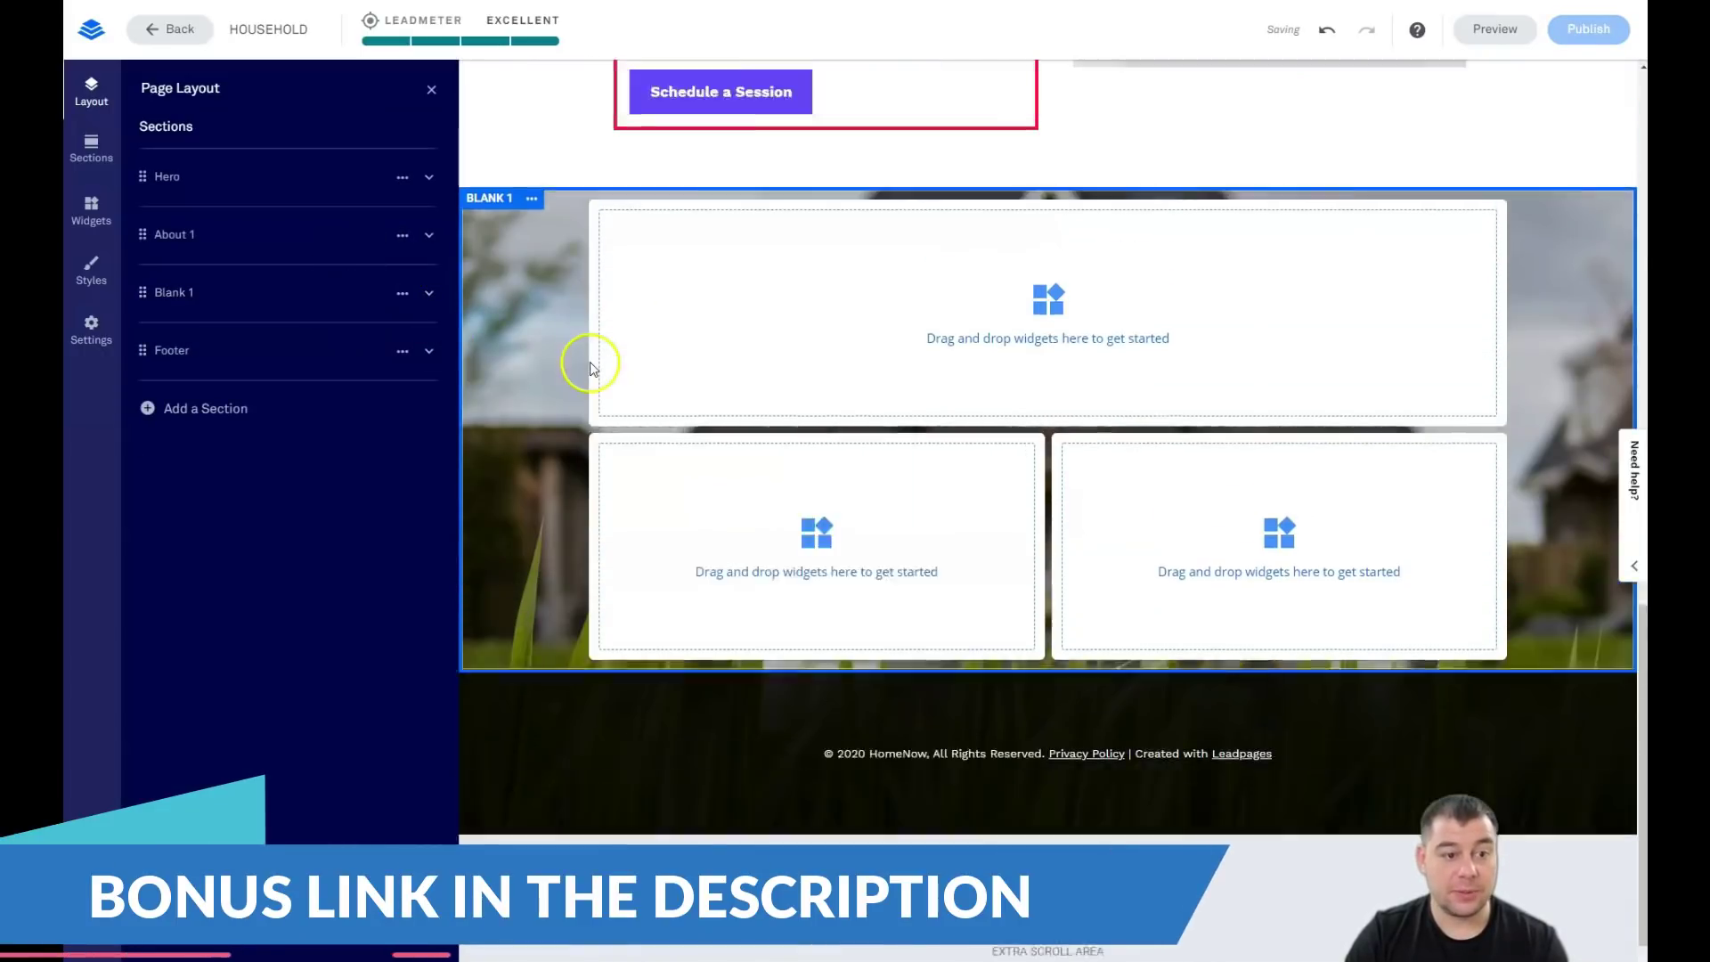
left_click(348, 239)
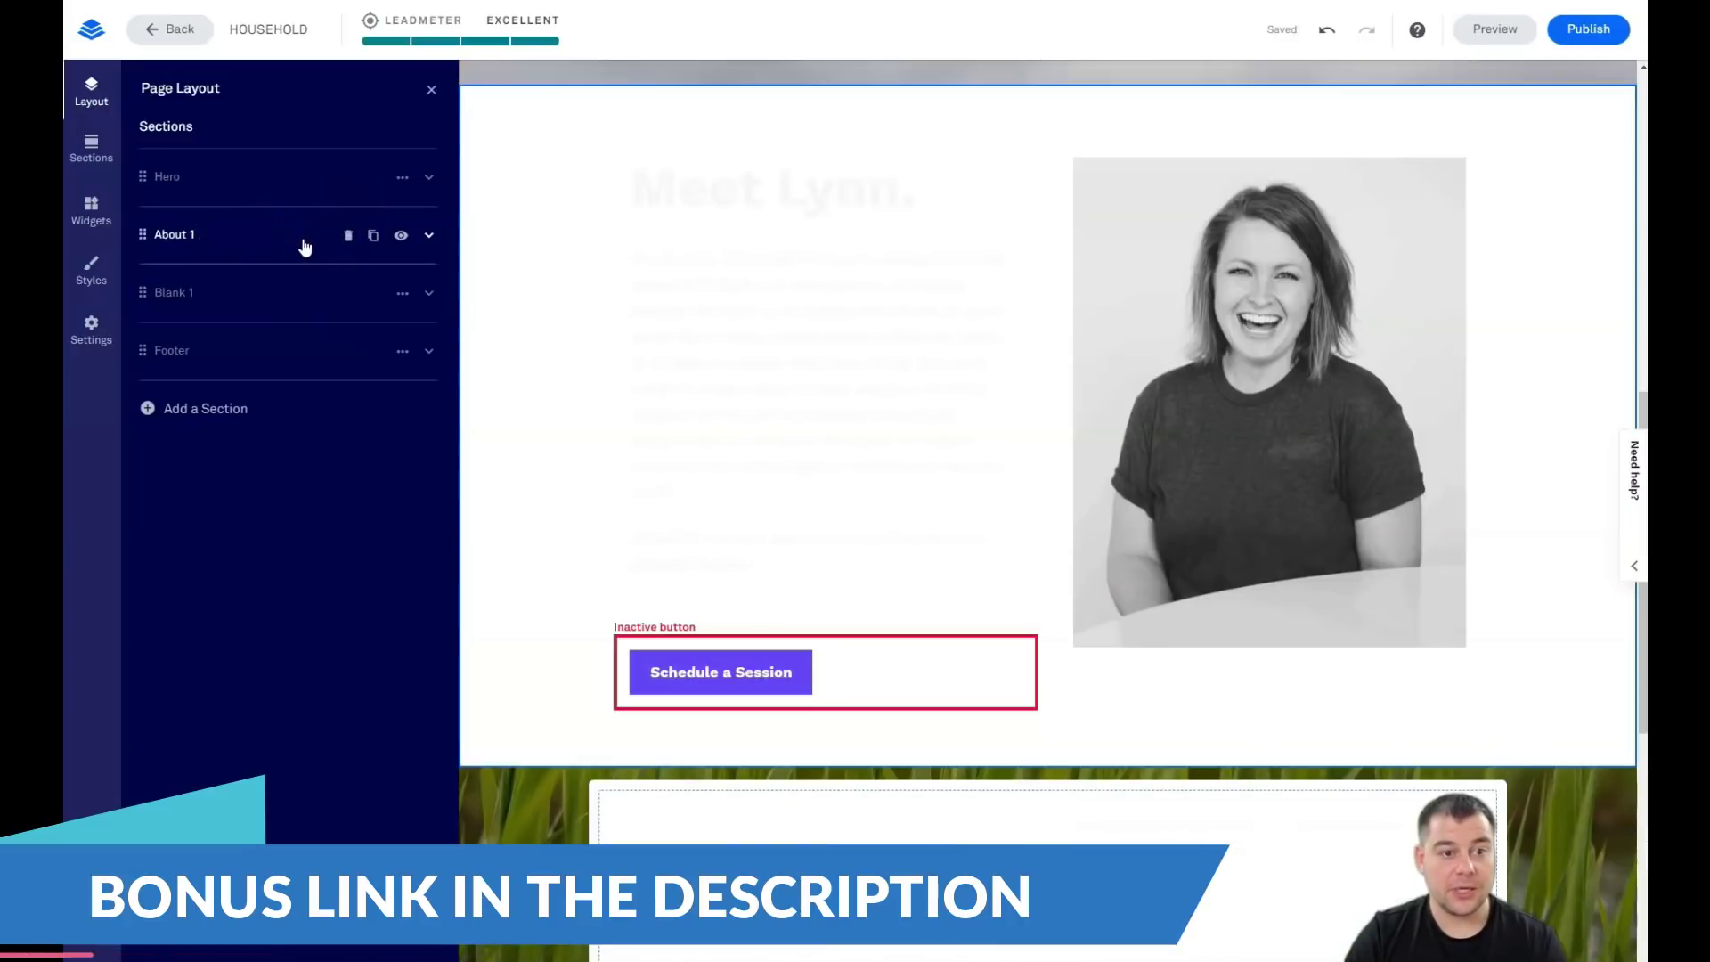
left_click(348, 236)
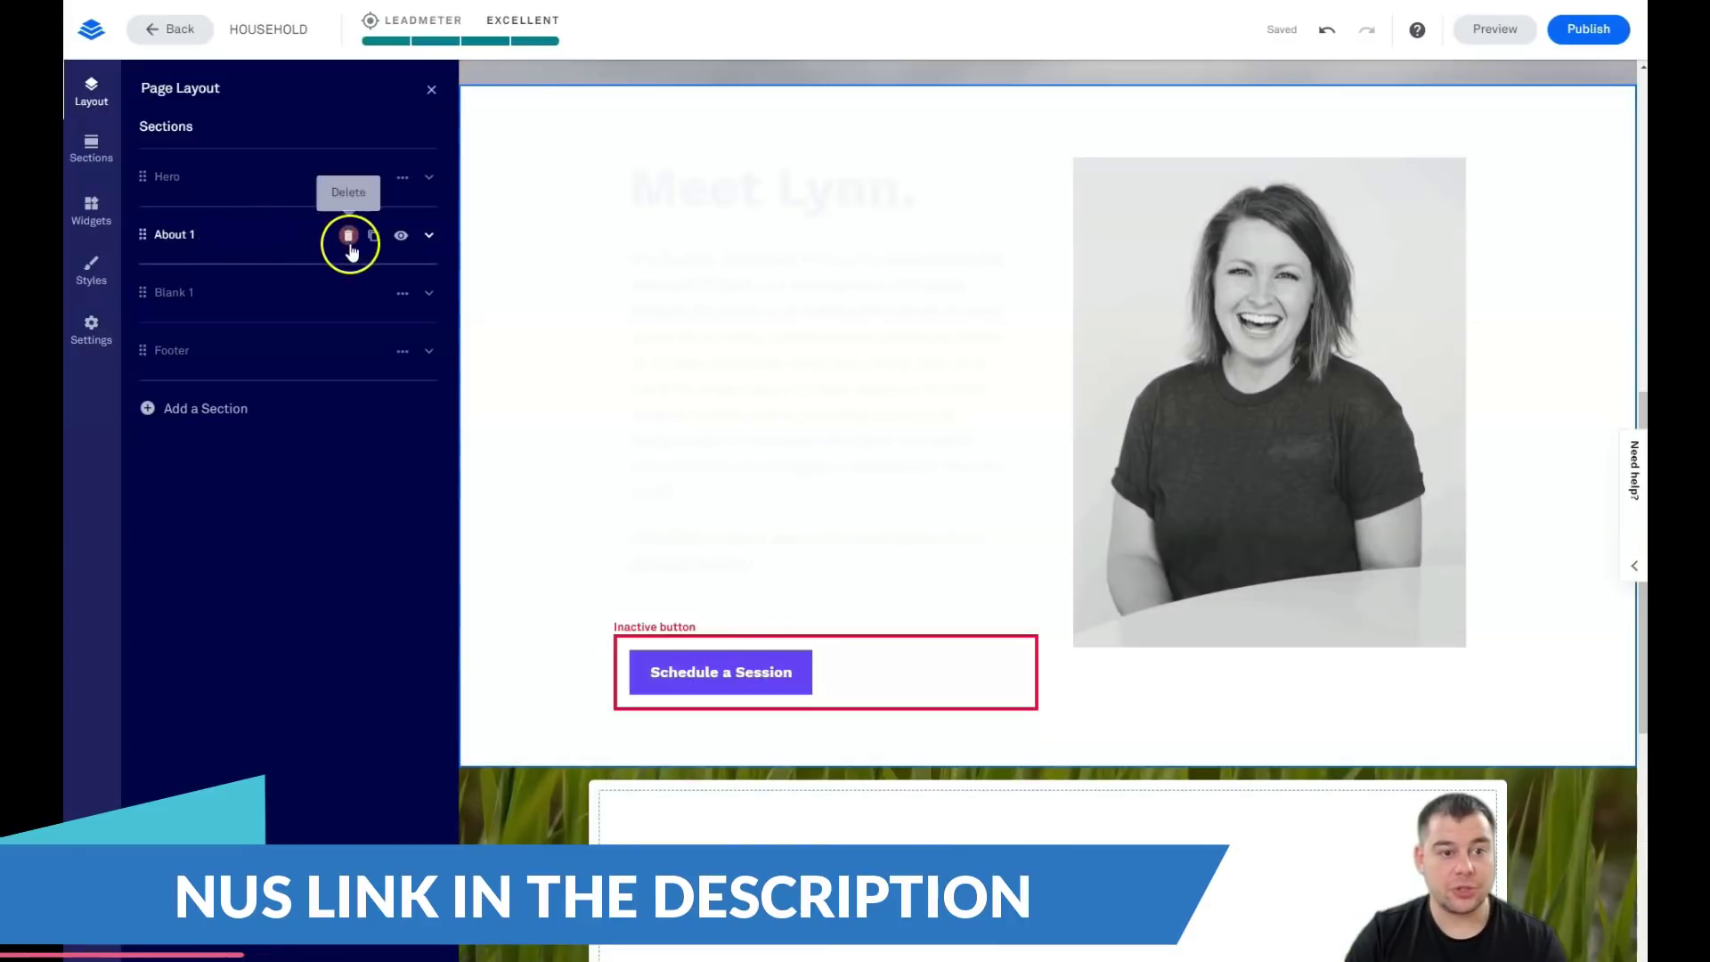
left_click(305, 239)
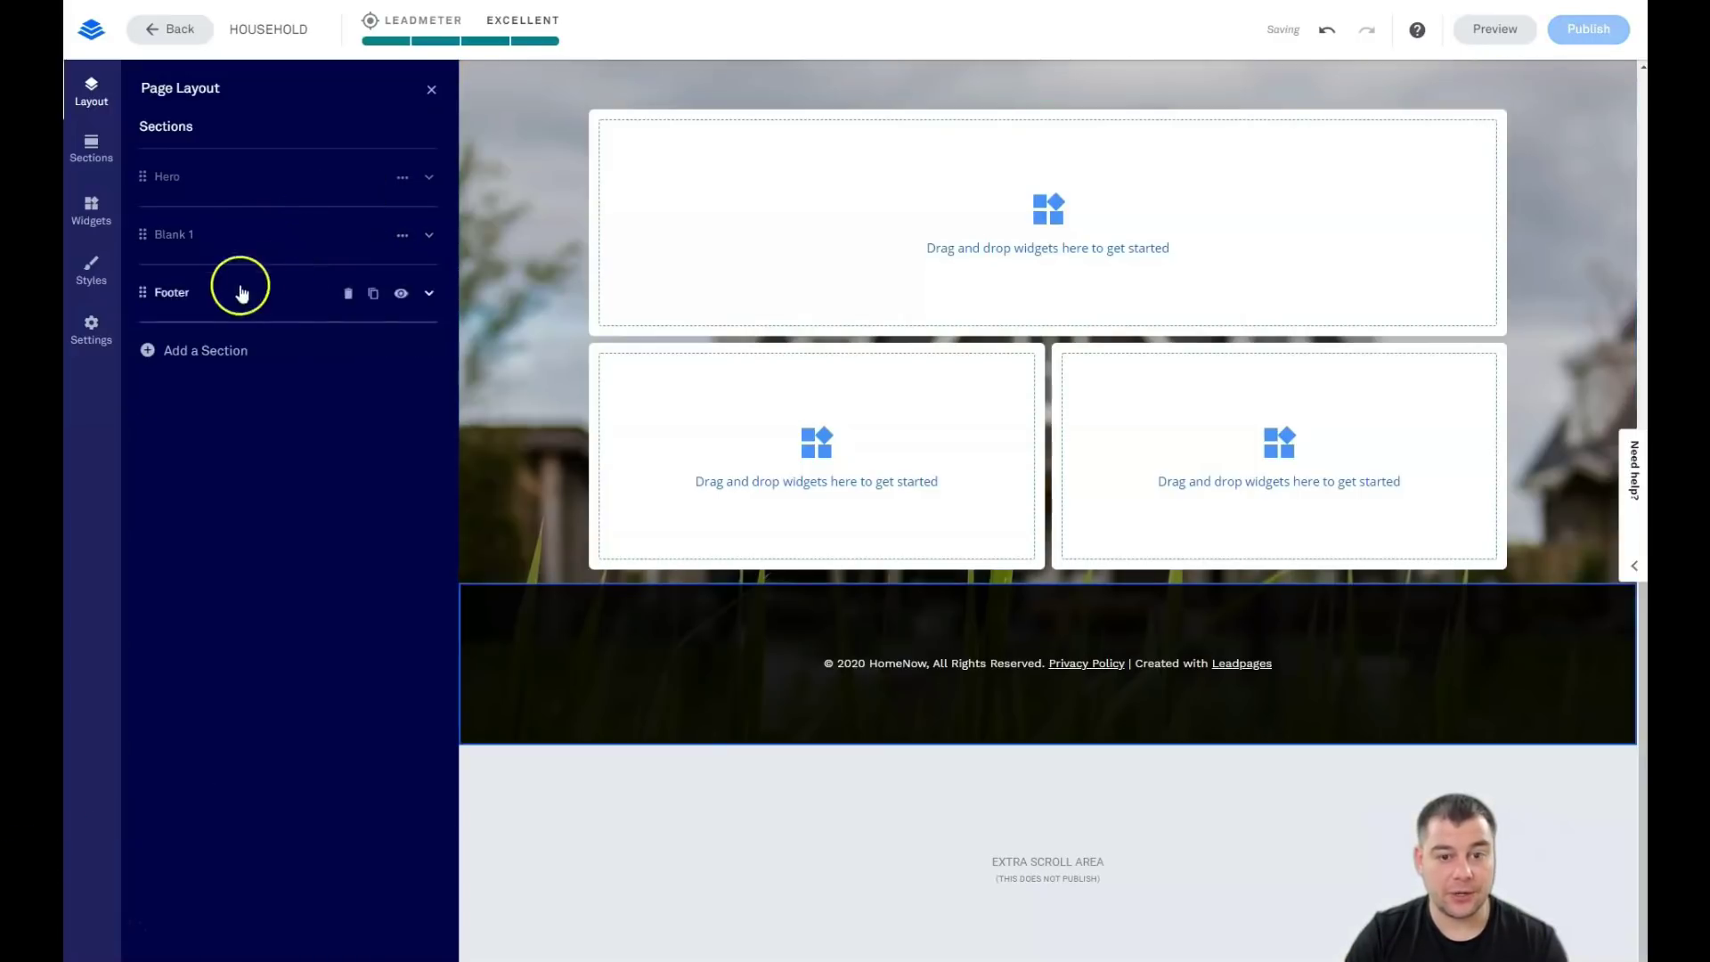
scroll(886, 398, "up", 10)
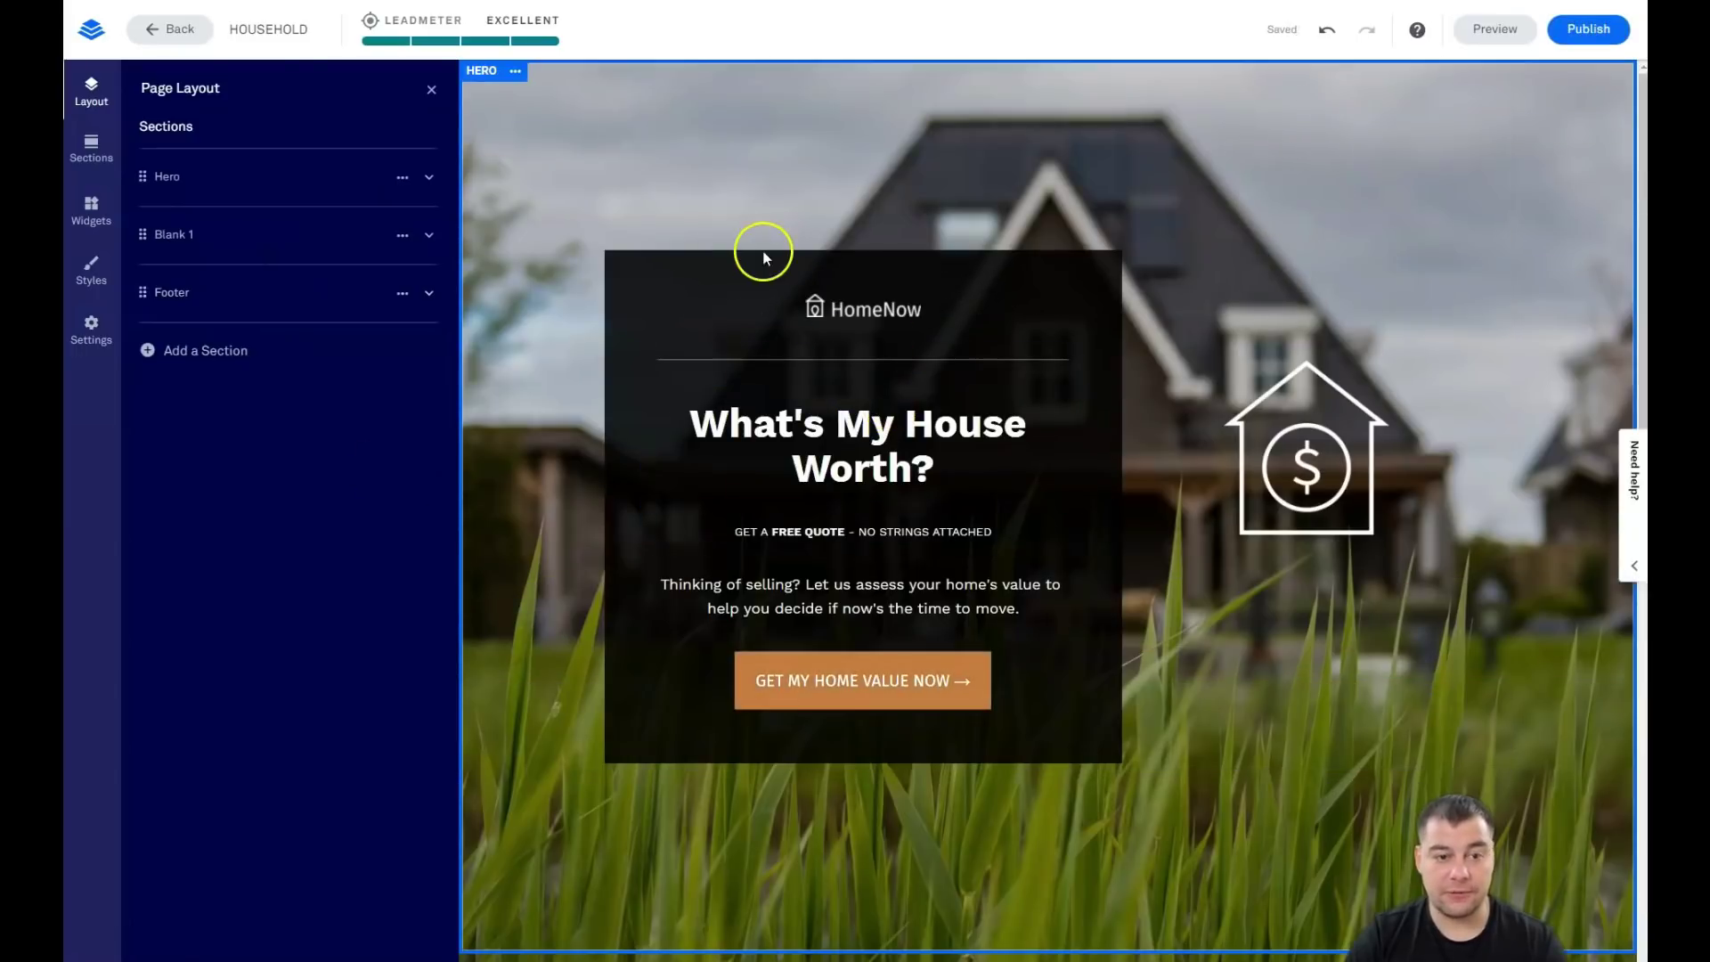
Step: Widen the hero's dark text column to about two thirds of the row, keeping the house icon beside it
left_click(429, 96)
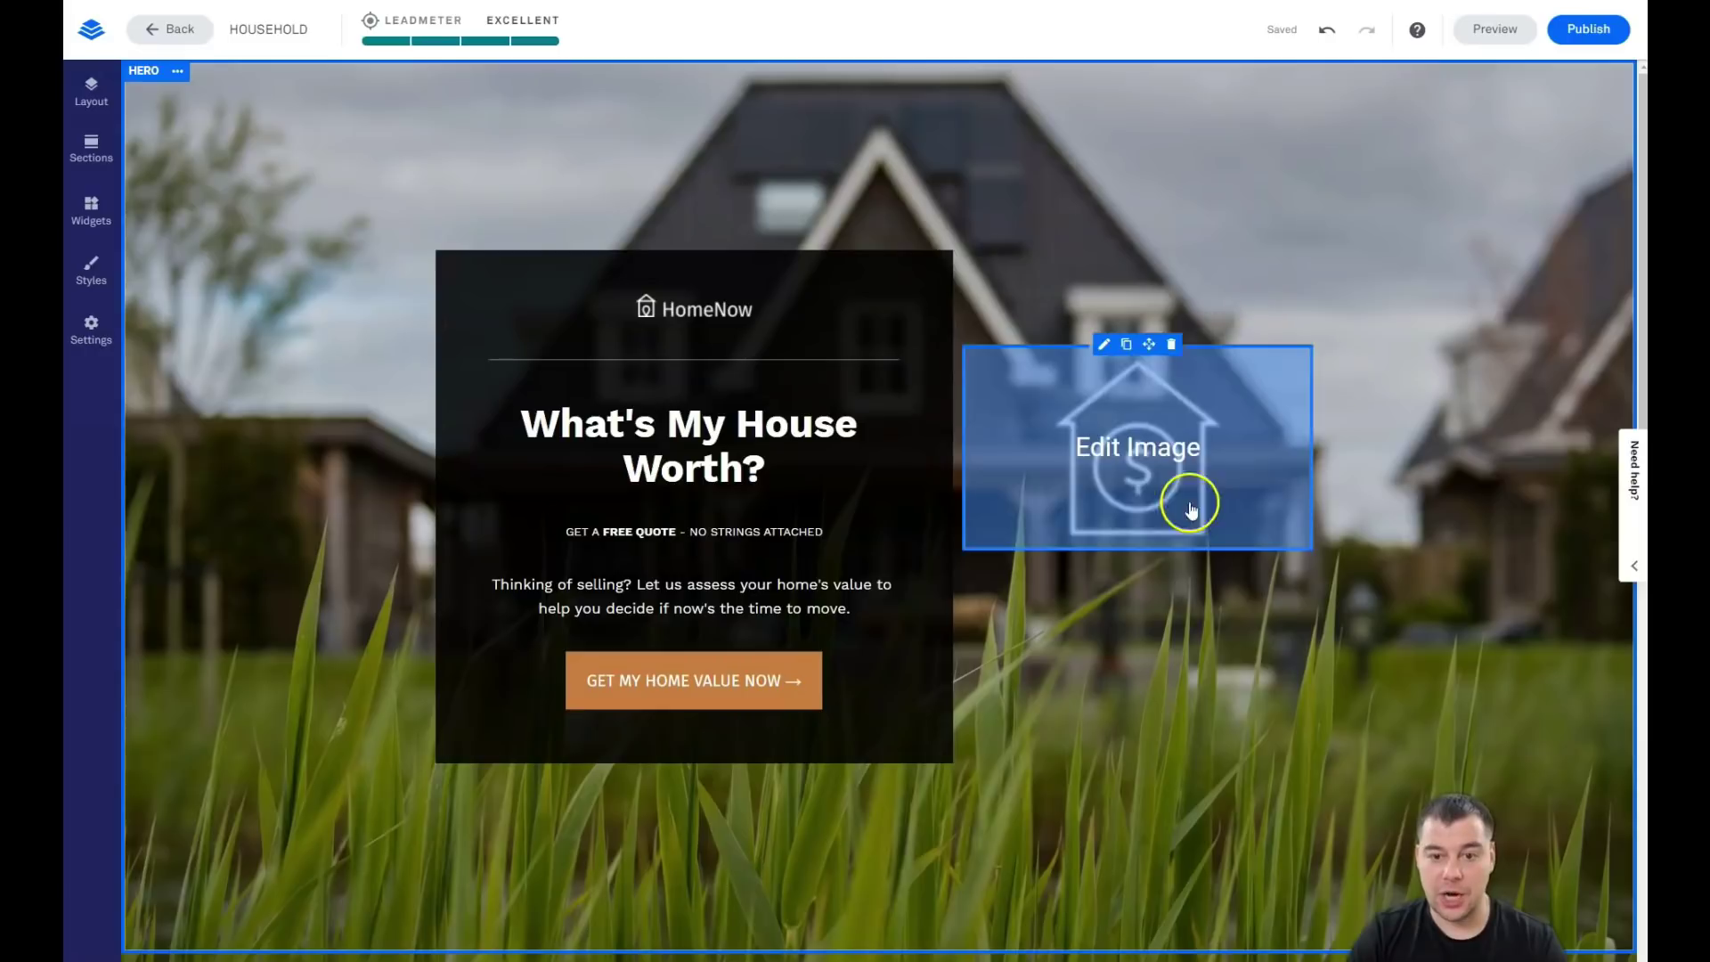
left_click_drag(1020, 519, 1267, 523)
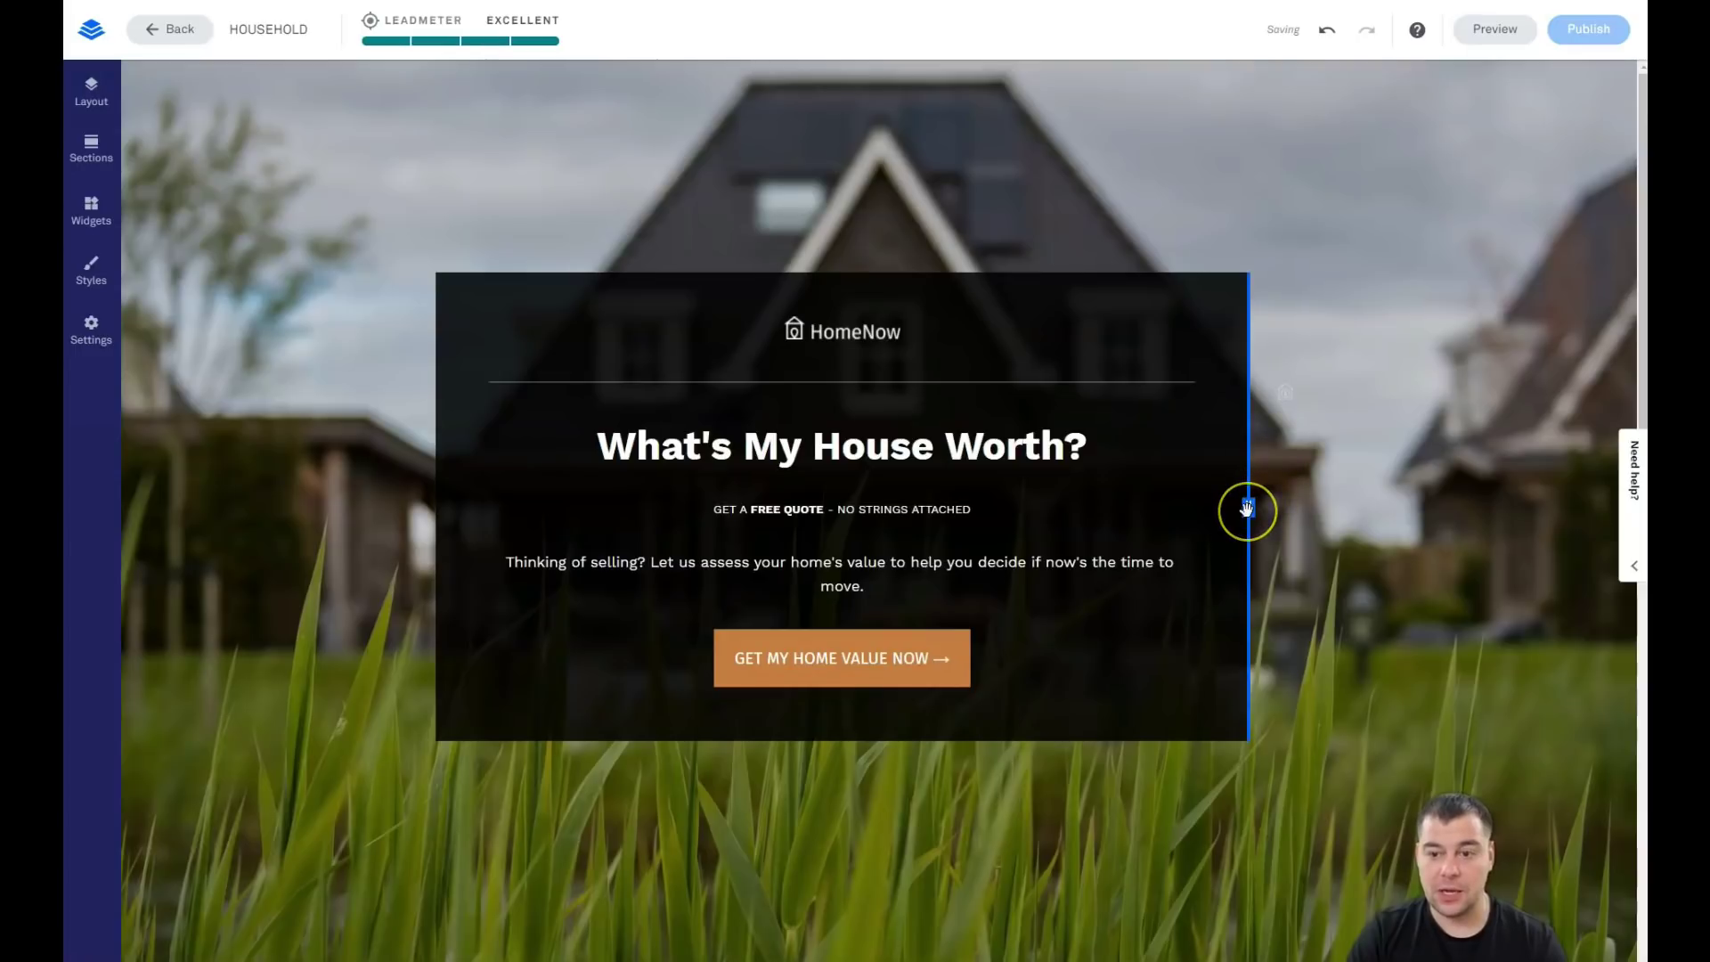
left_click_drag(1241, 511, 1062, 511)
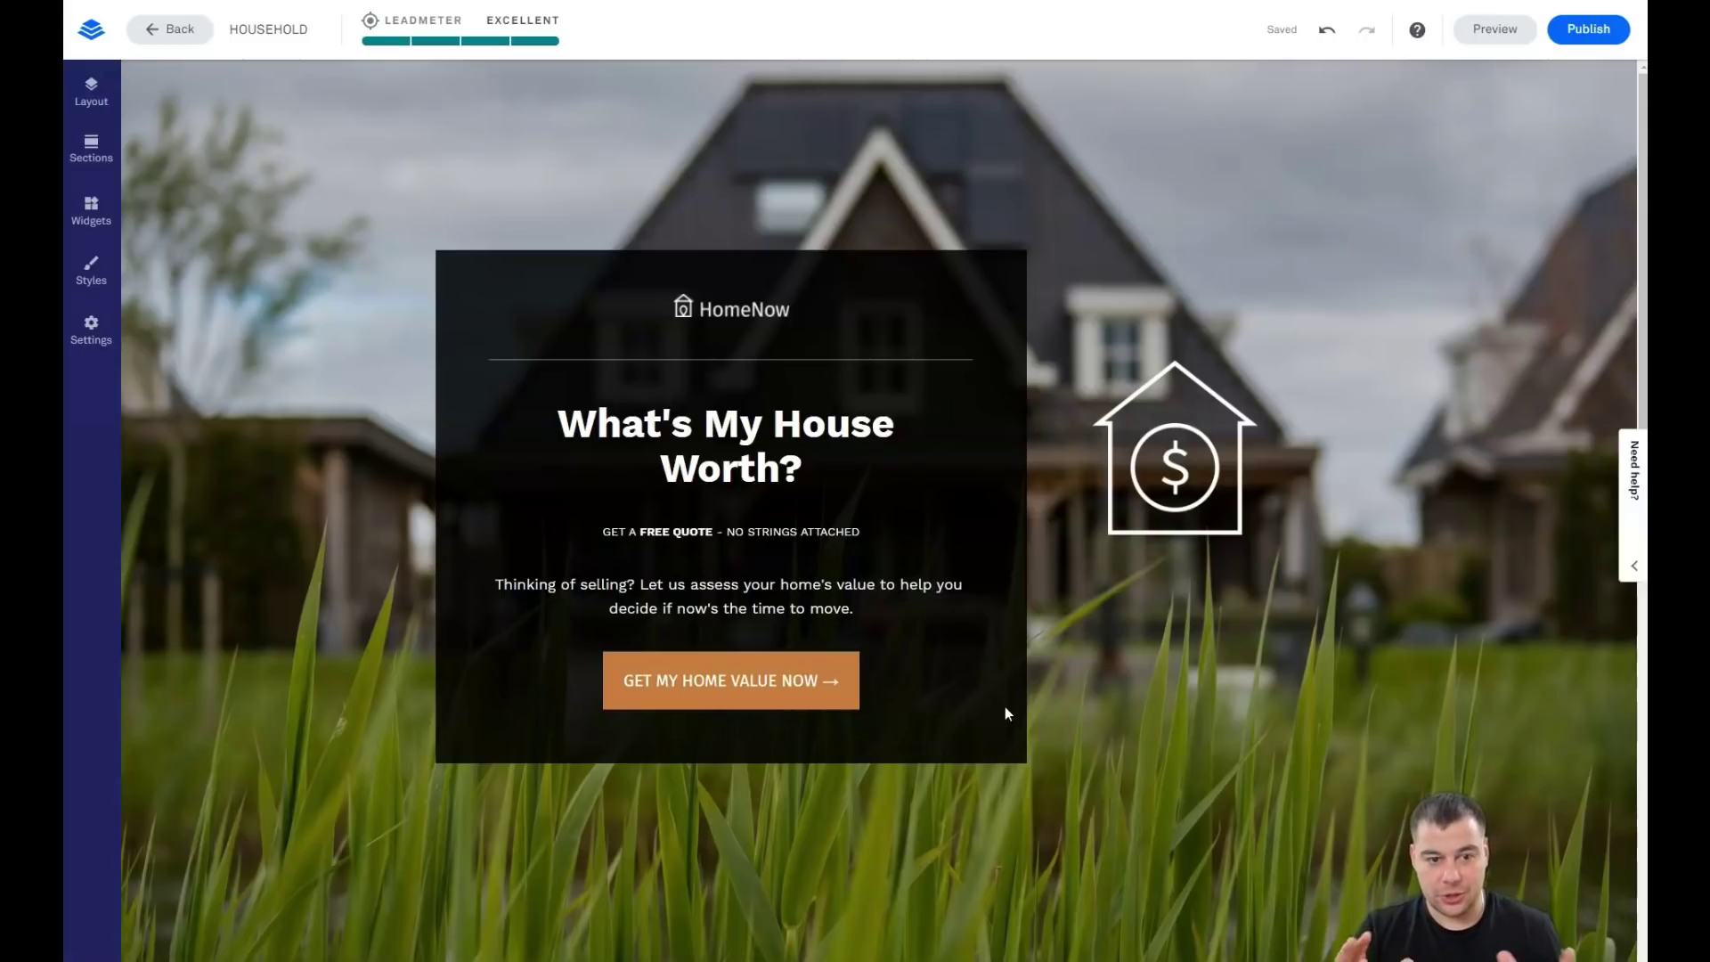
left_click(1031, 336)
scroll(1105, 360, "down", 4)
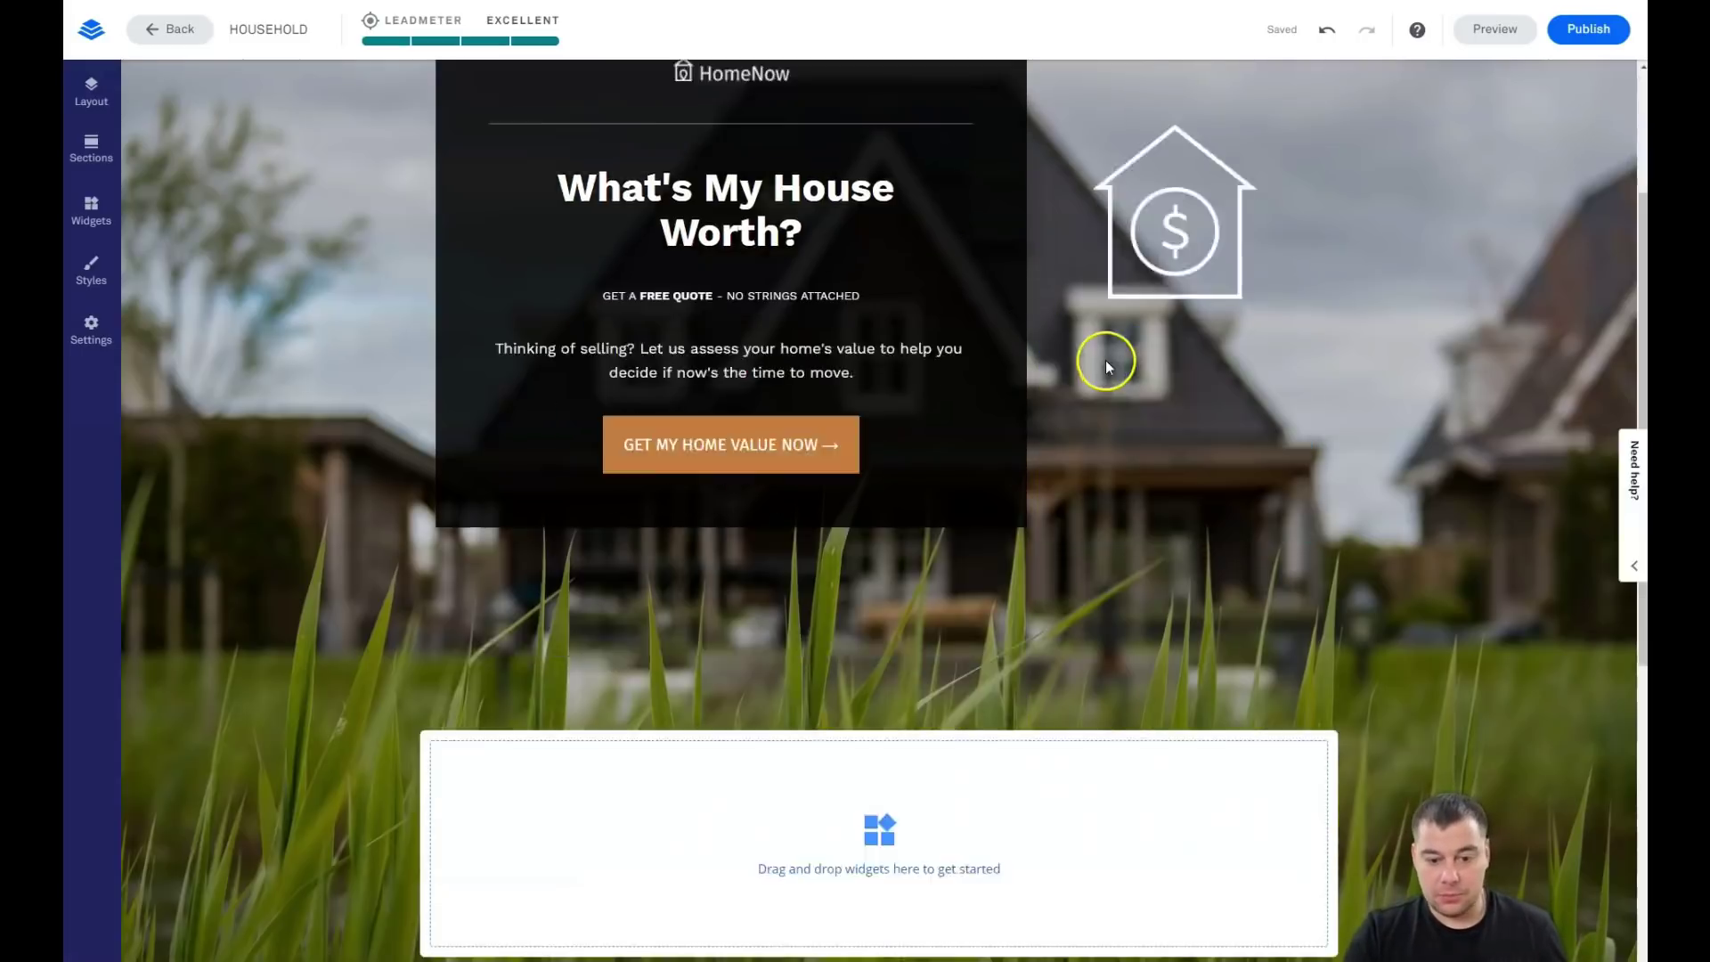
scroll(1115, 352, "down", 2)
scroll(1119, 336, "up", 6)
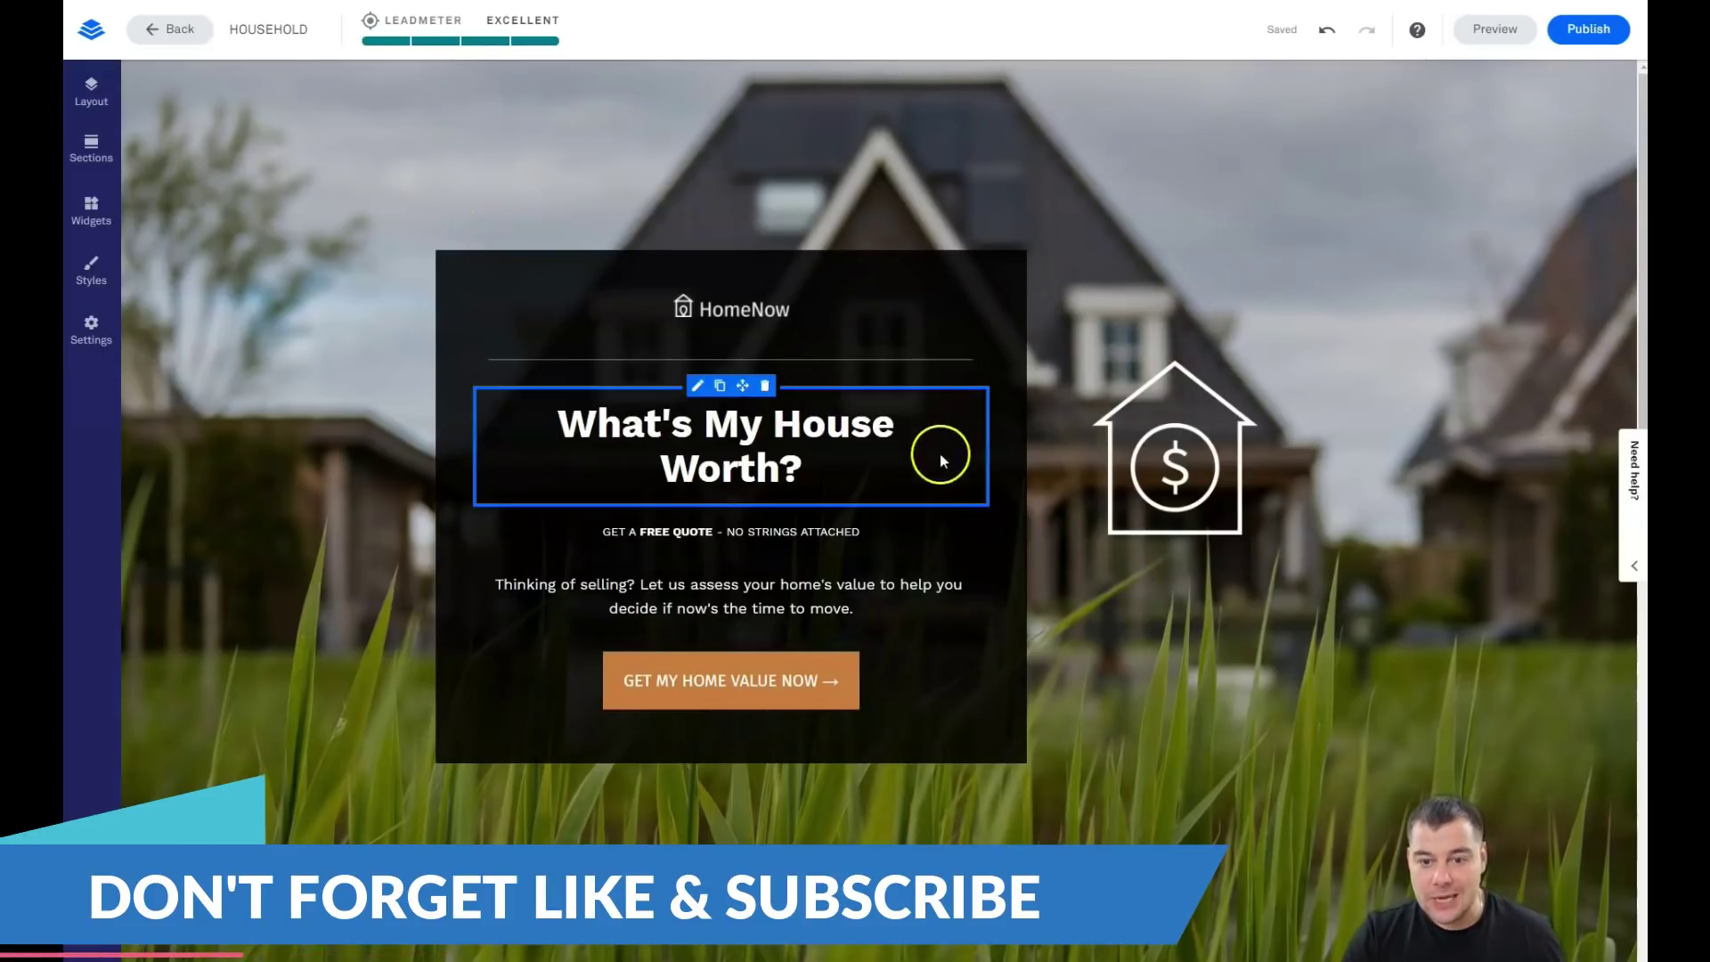
Step: Examine the Hero section's layout structure, its two columns in Row 1 and the options for adding a column or row
left_click(92, 89)
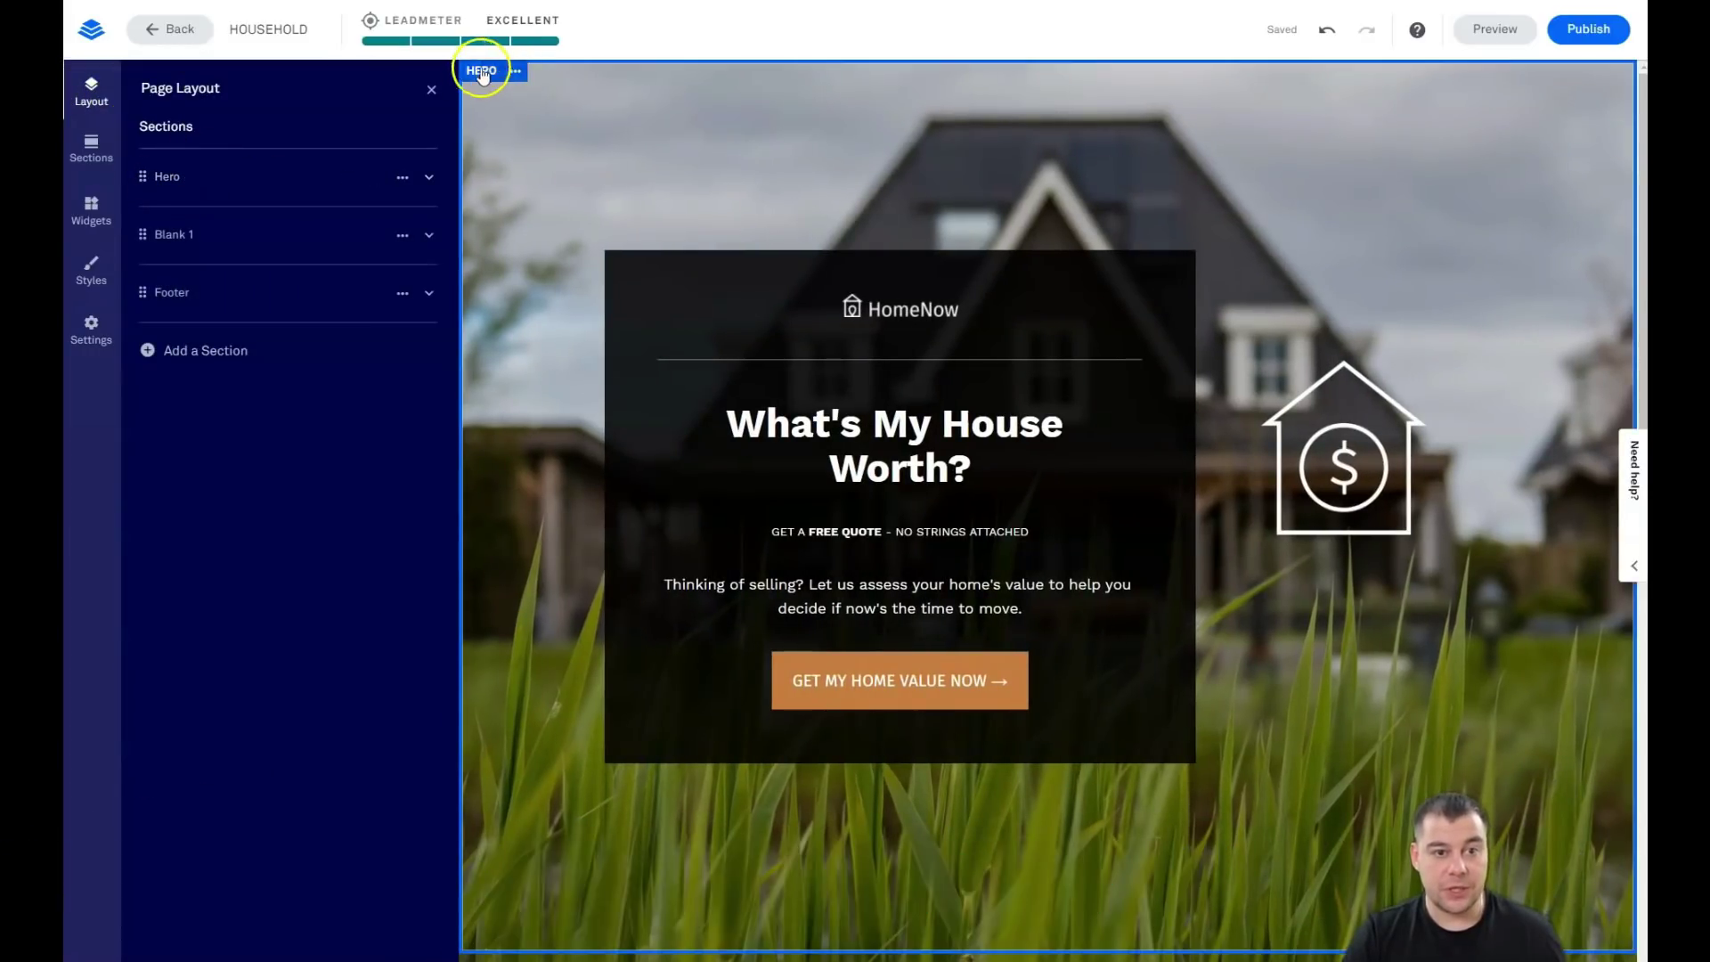
mouse_move(191, 169)
left_click(259, 183)
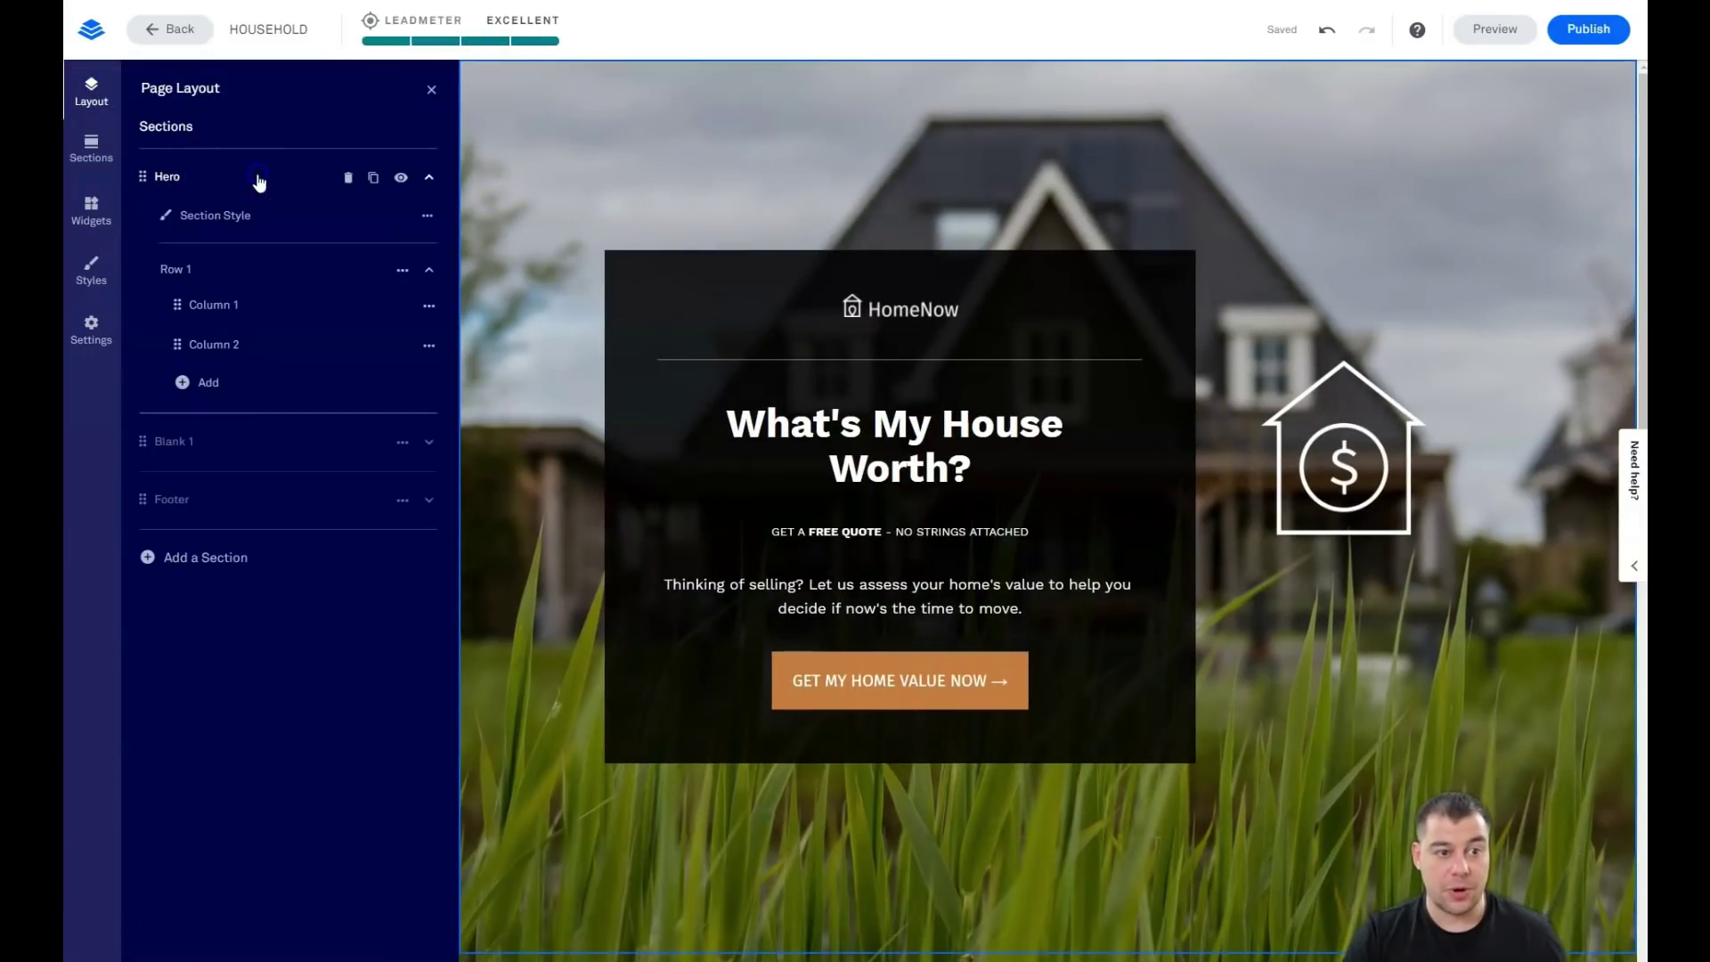
mouse_move(229, 309)
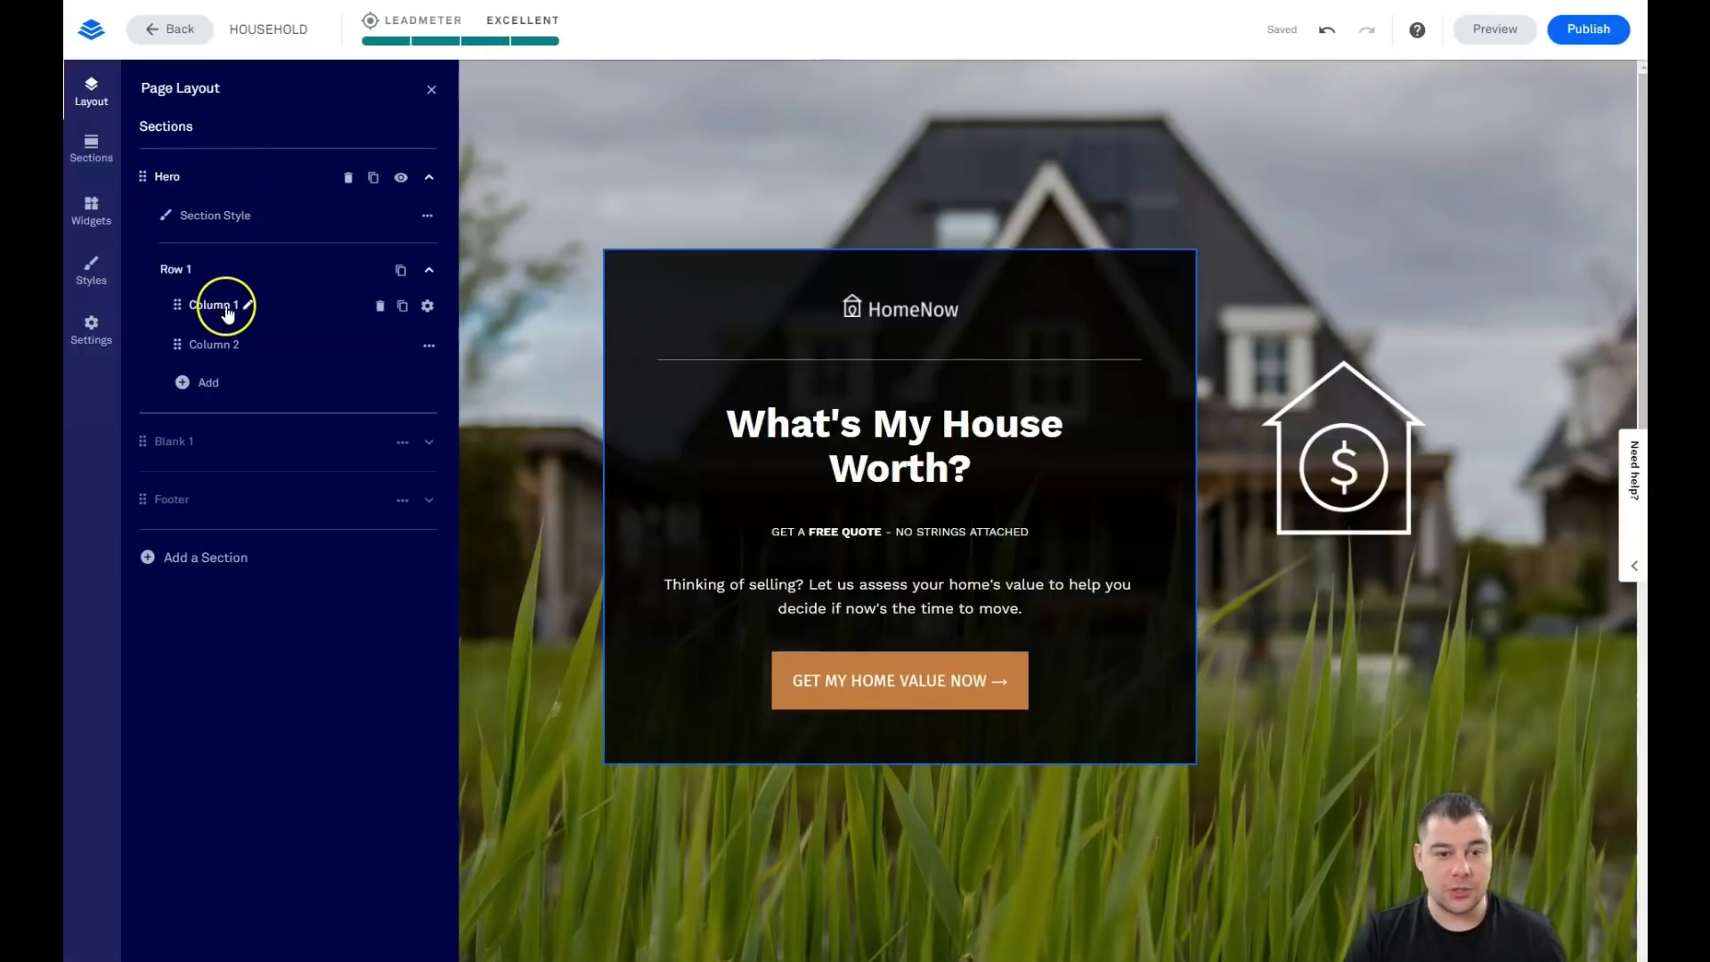
mouse_move(211, 348)
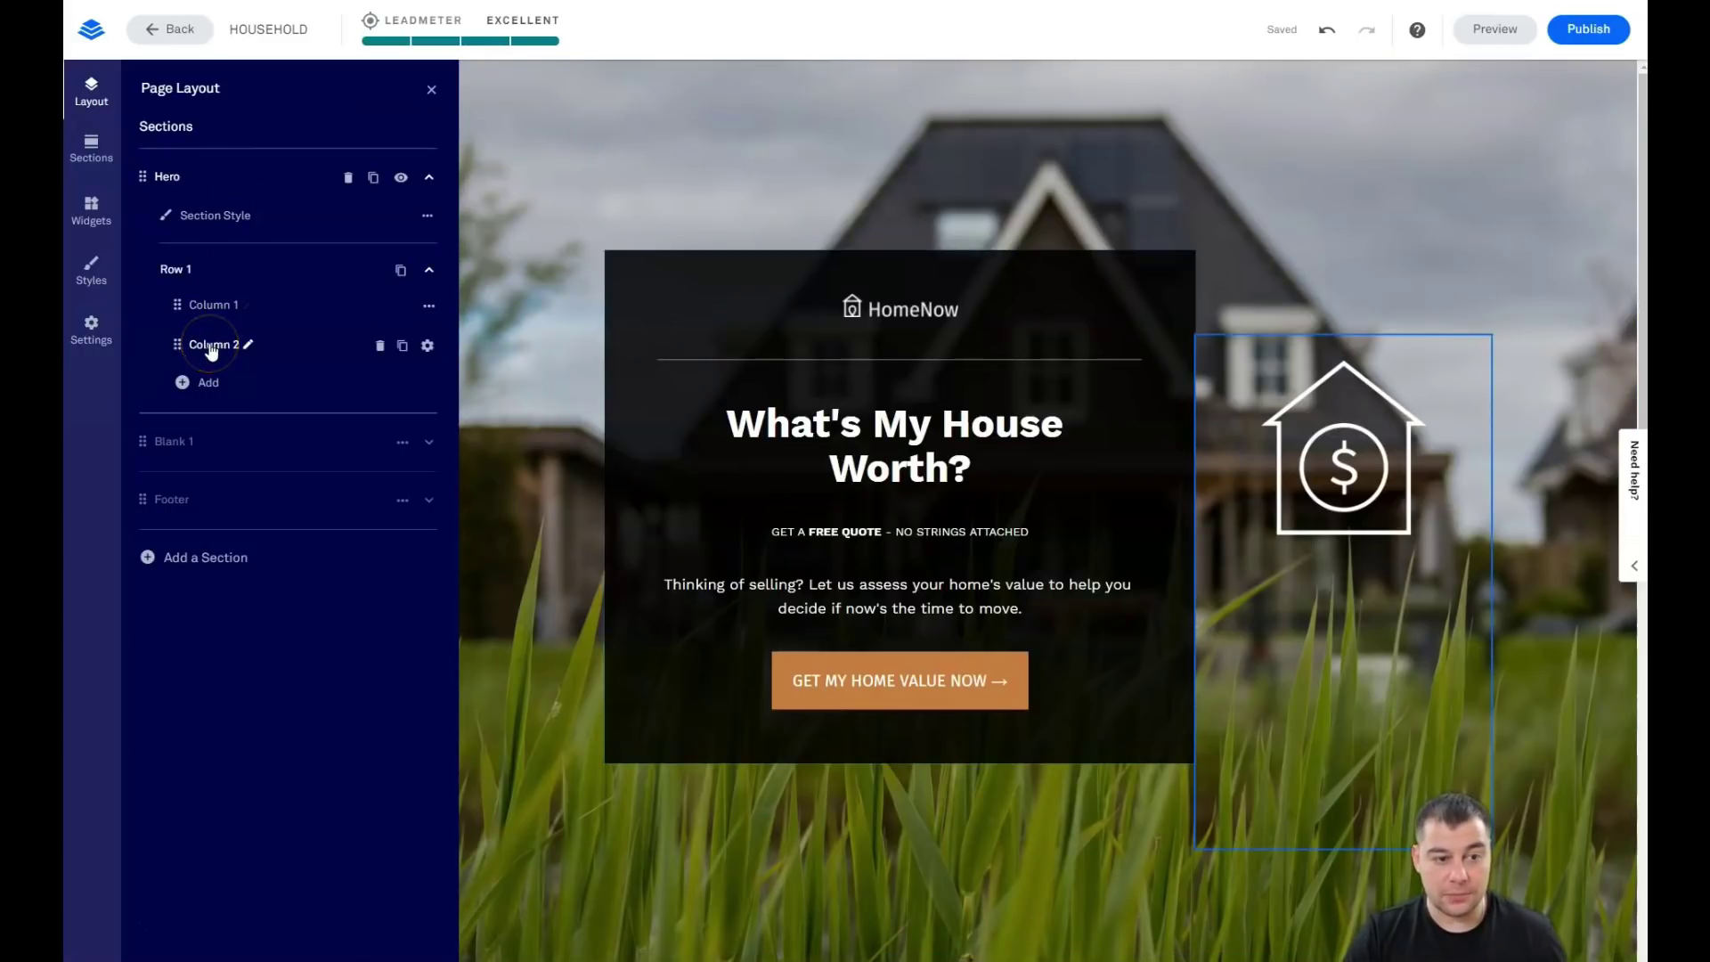
left_click(204, 385)
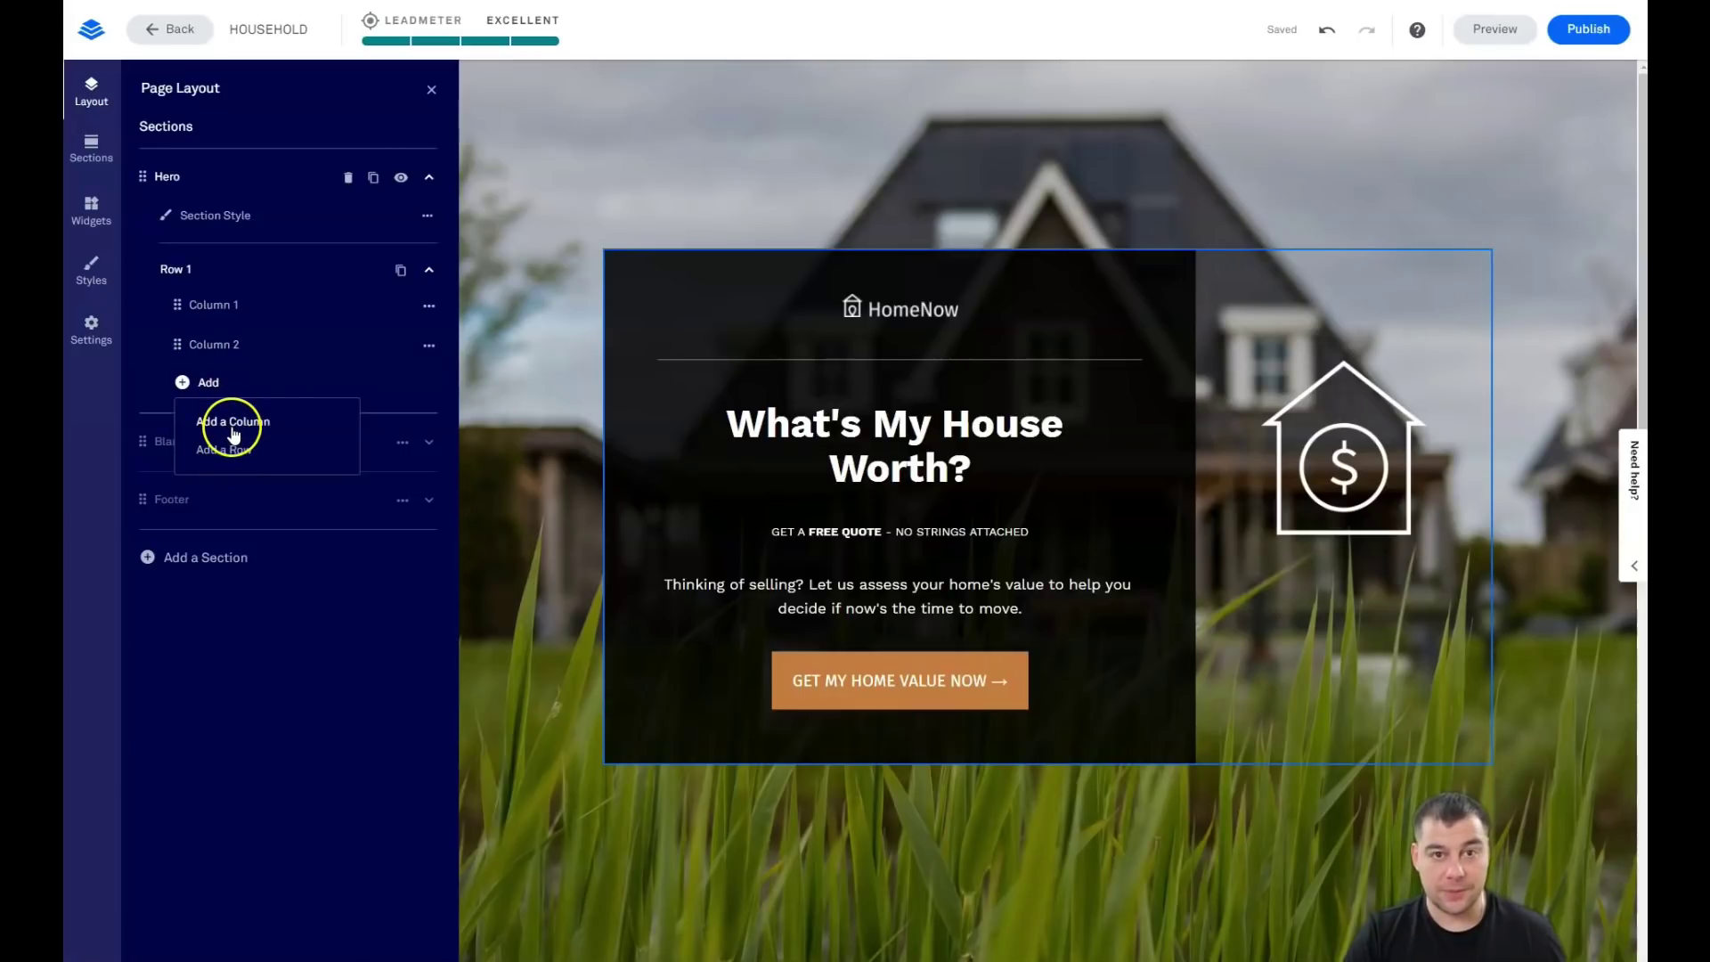
left_click(300, 386)
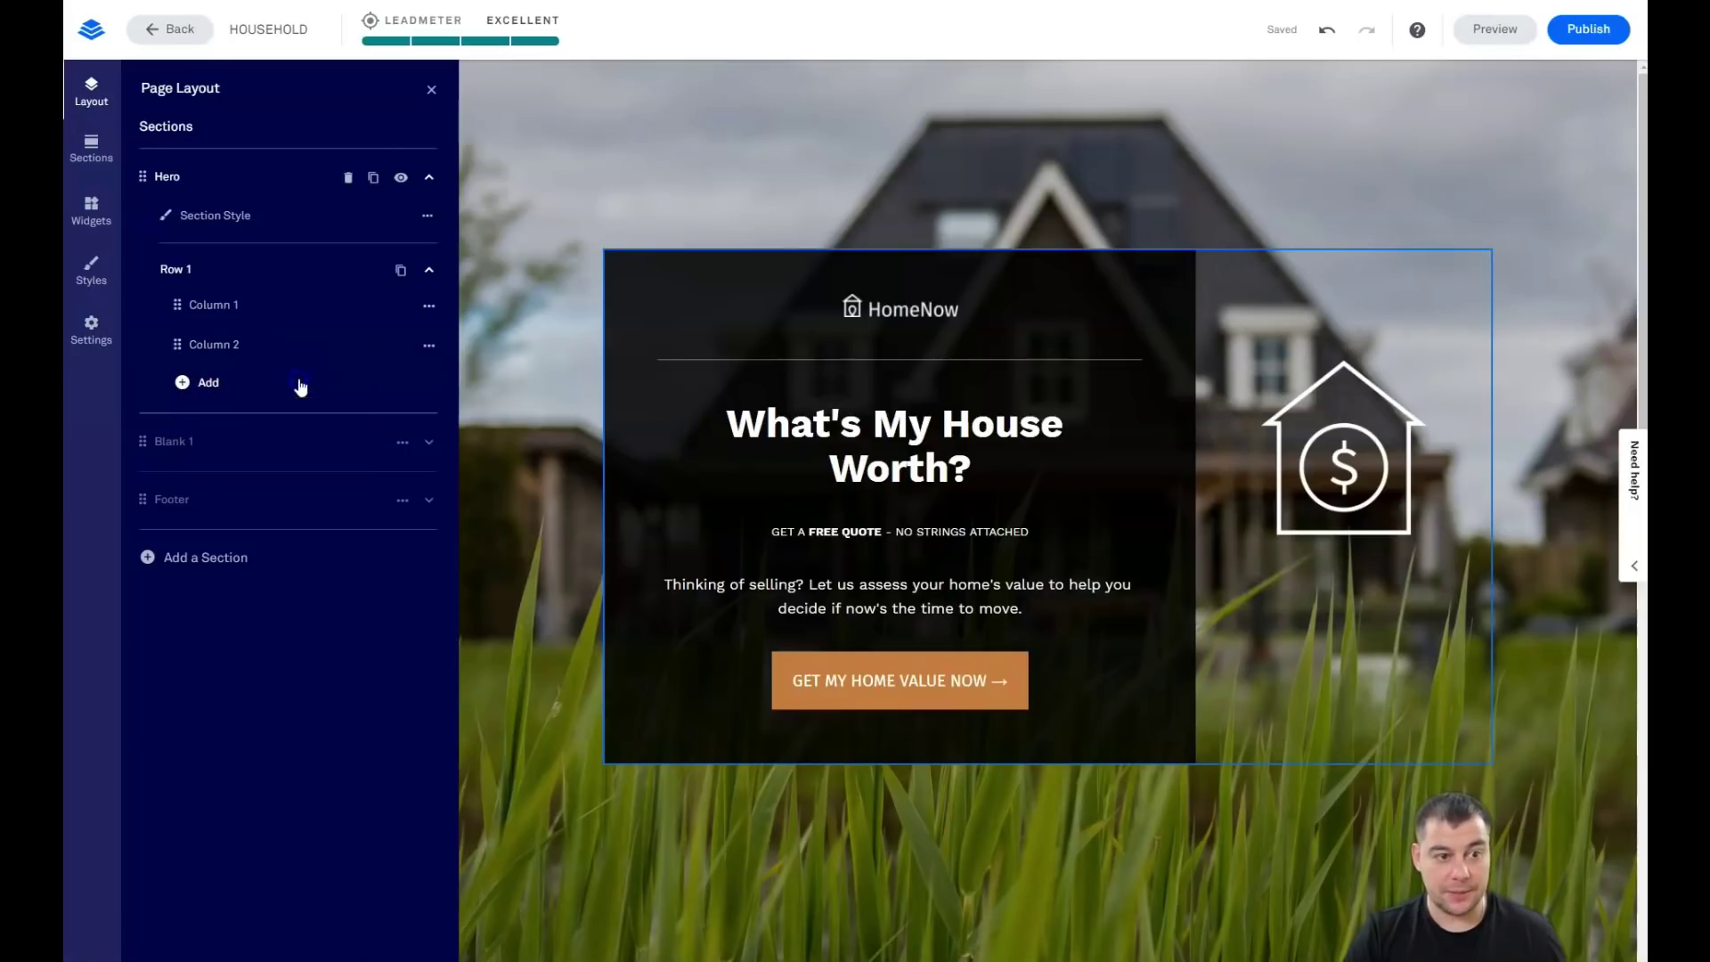
Step: Check the Hero section's style settings for a background color or image of its own
left_click(285, 229)
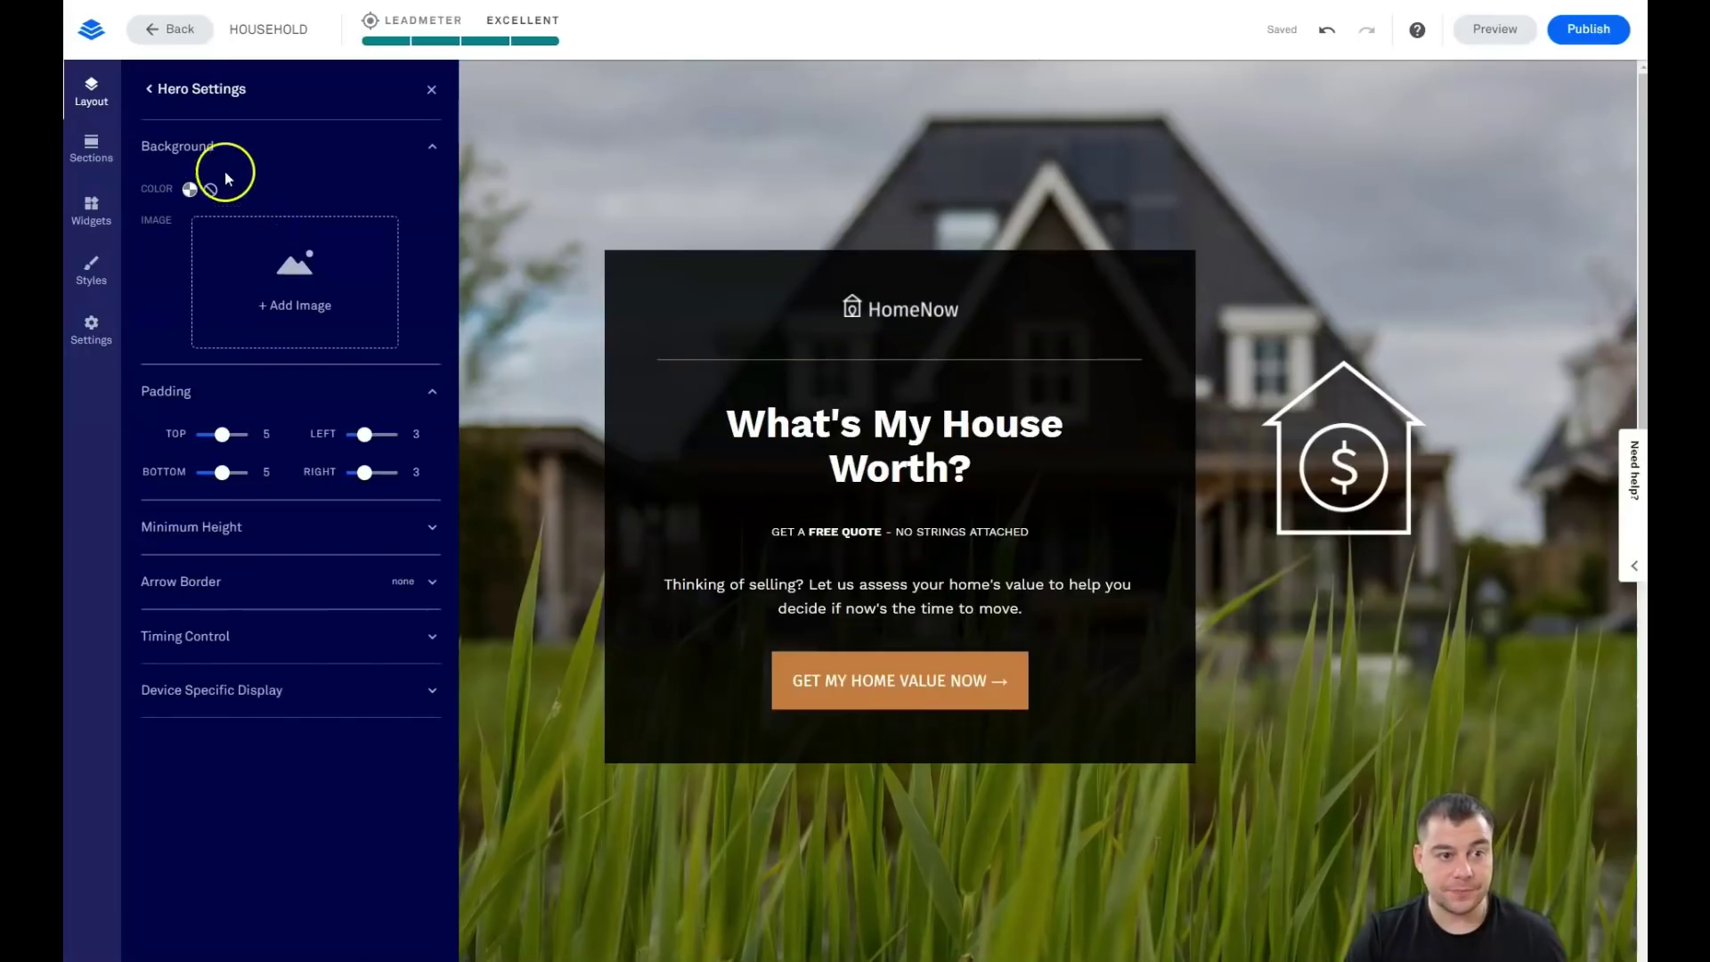
left_click(153, 88)
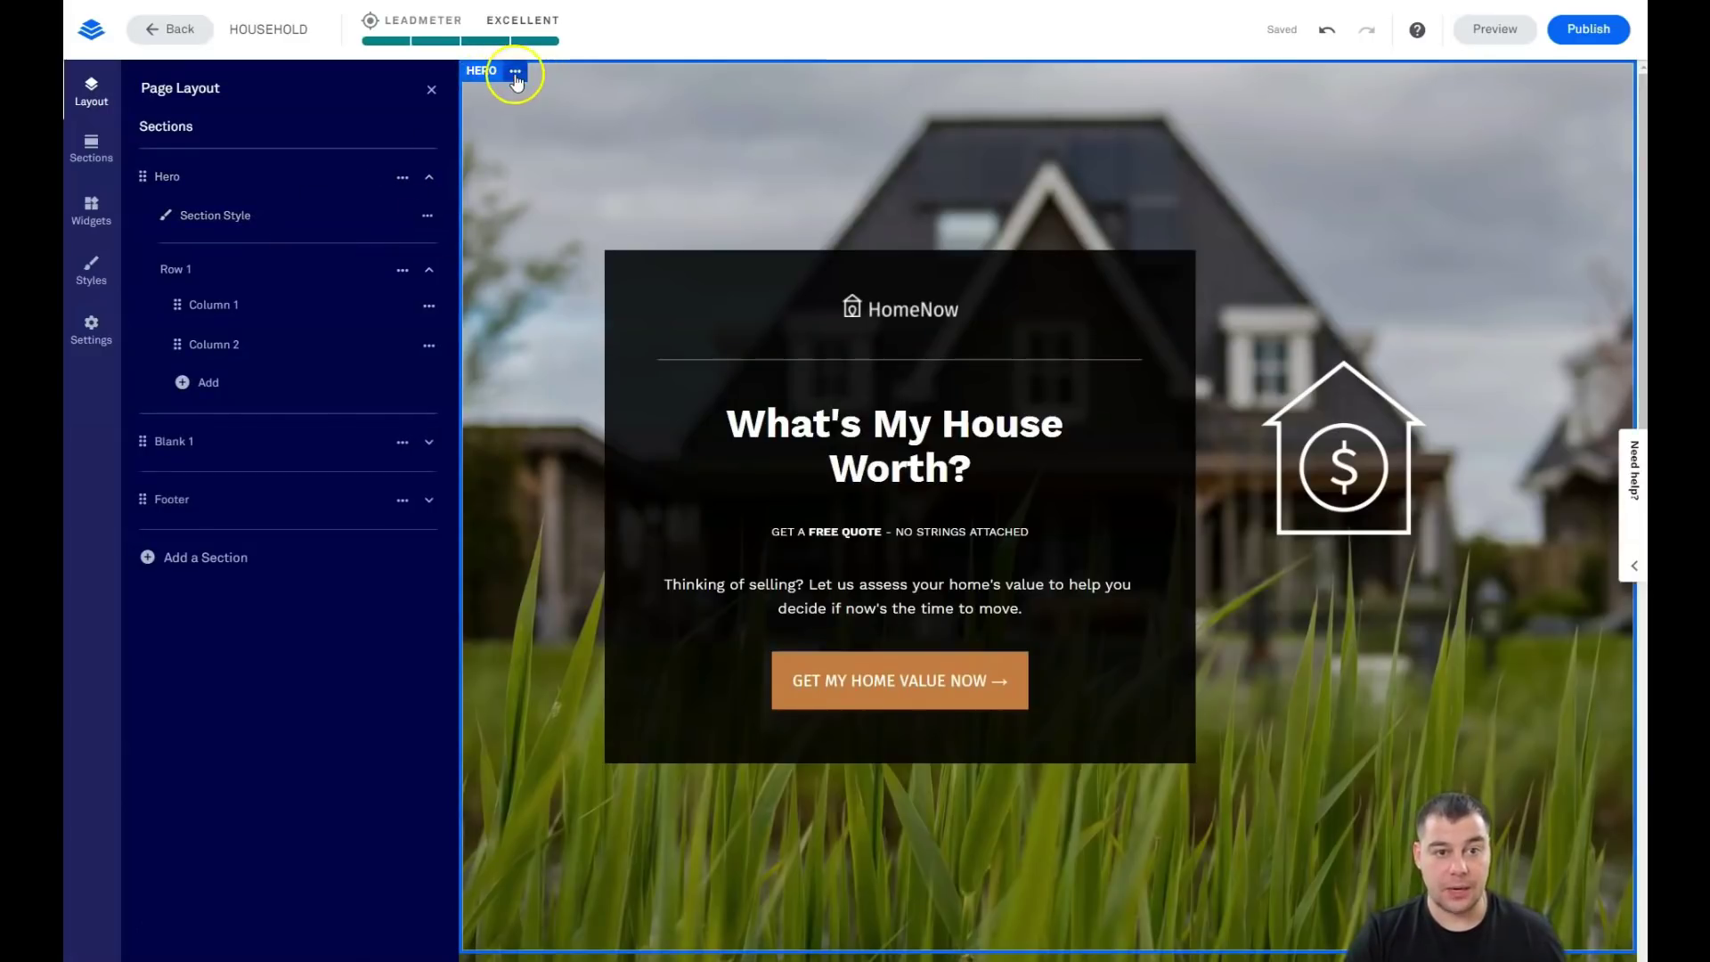
left_click(516, 70)
left_click(559, 80)
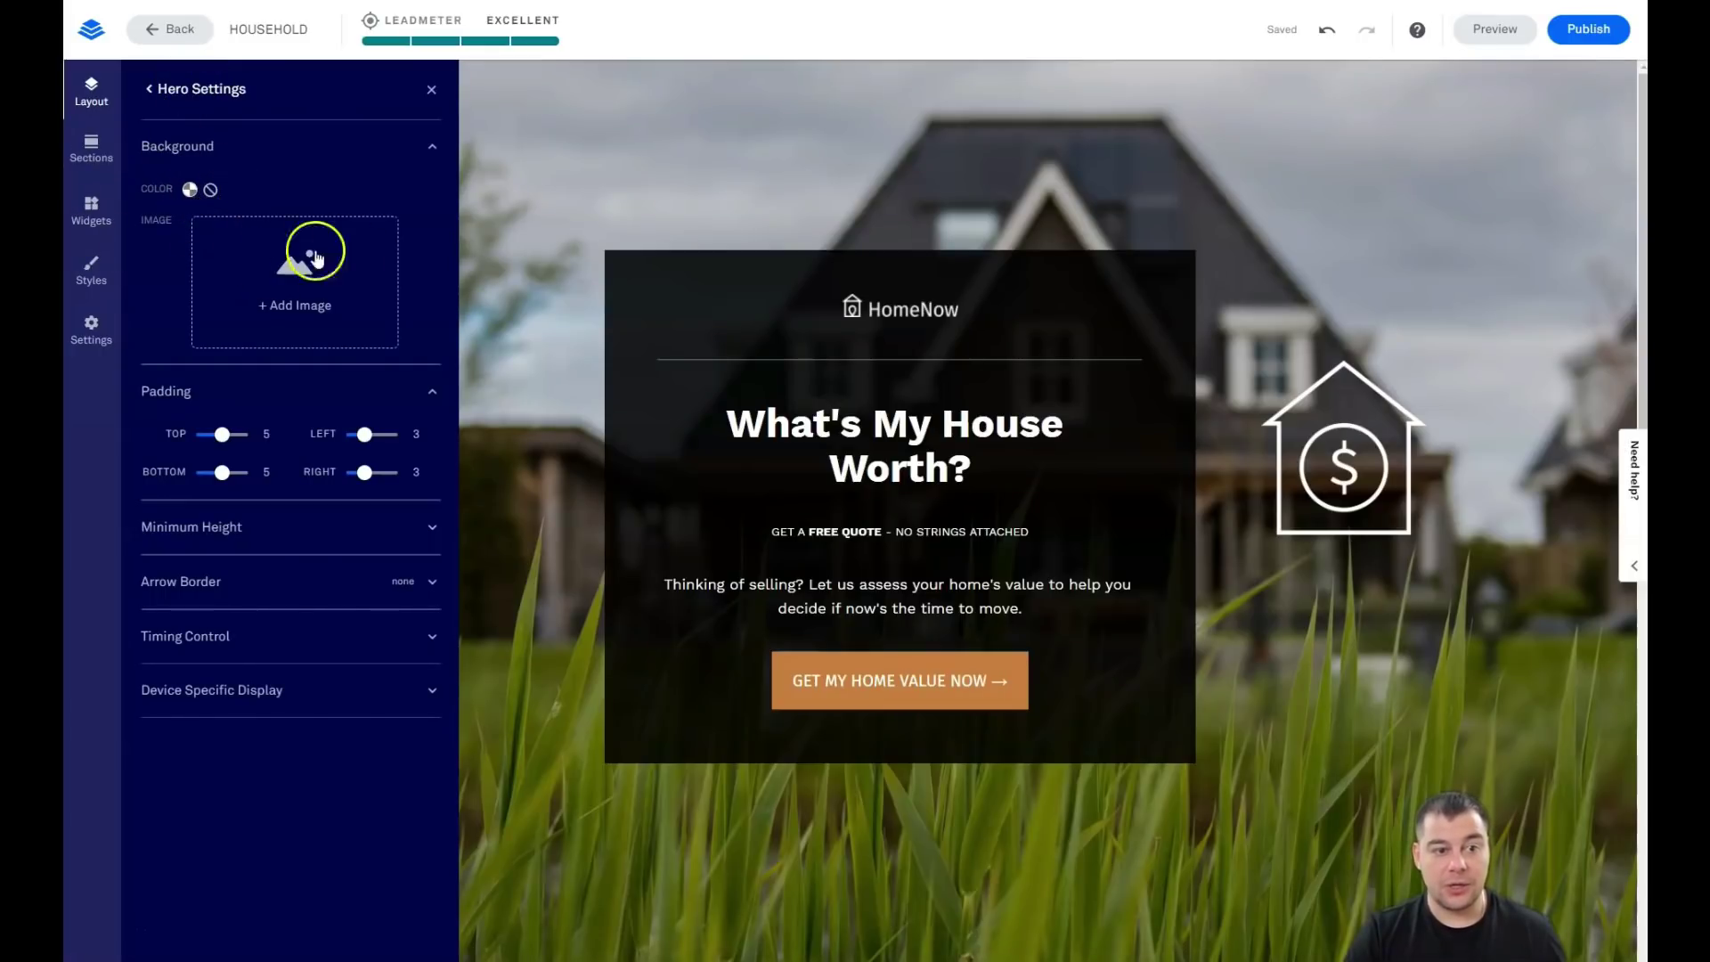
scroll(1425, 356, "down", 5)
scroll(1453, 383, "up", 5)
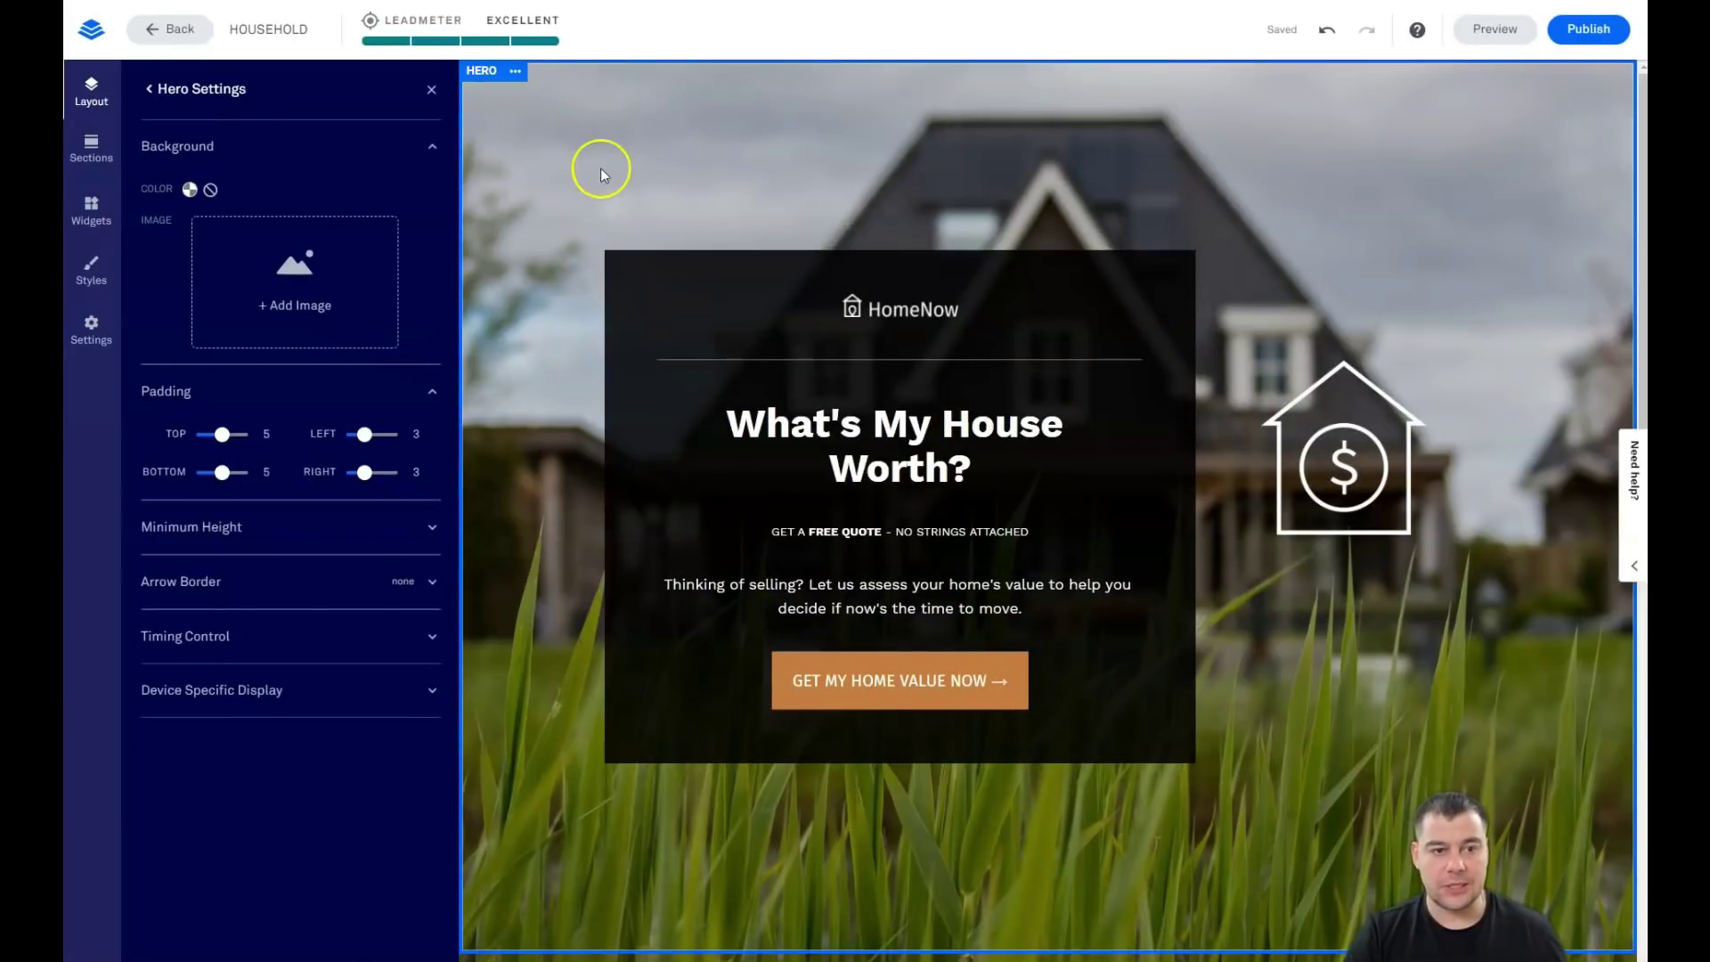
left_click(432, 89)
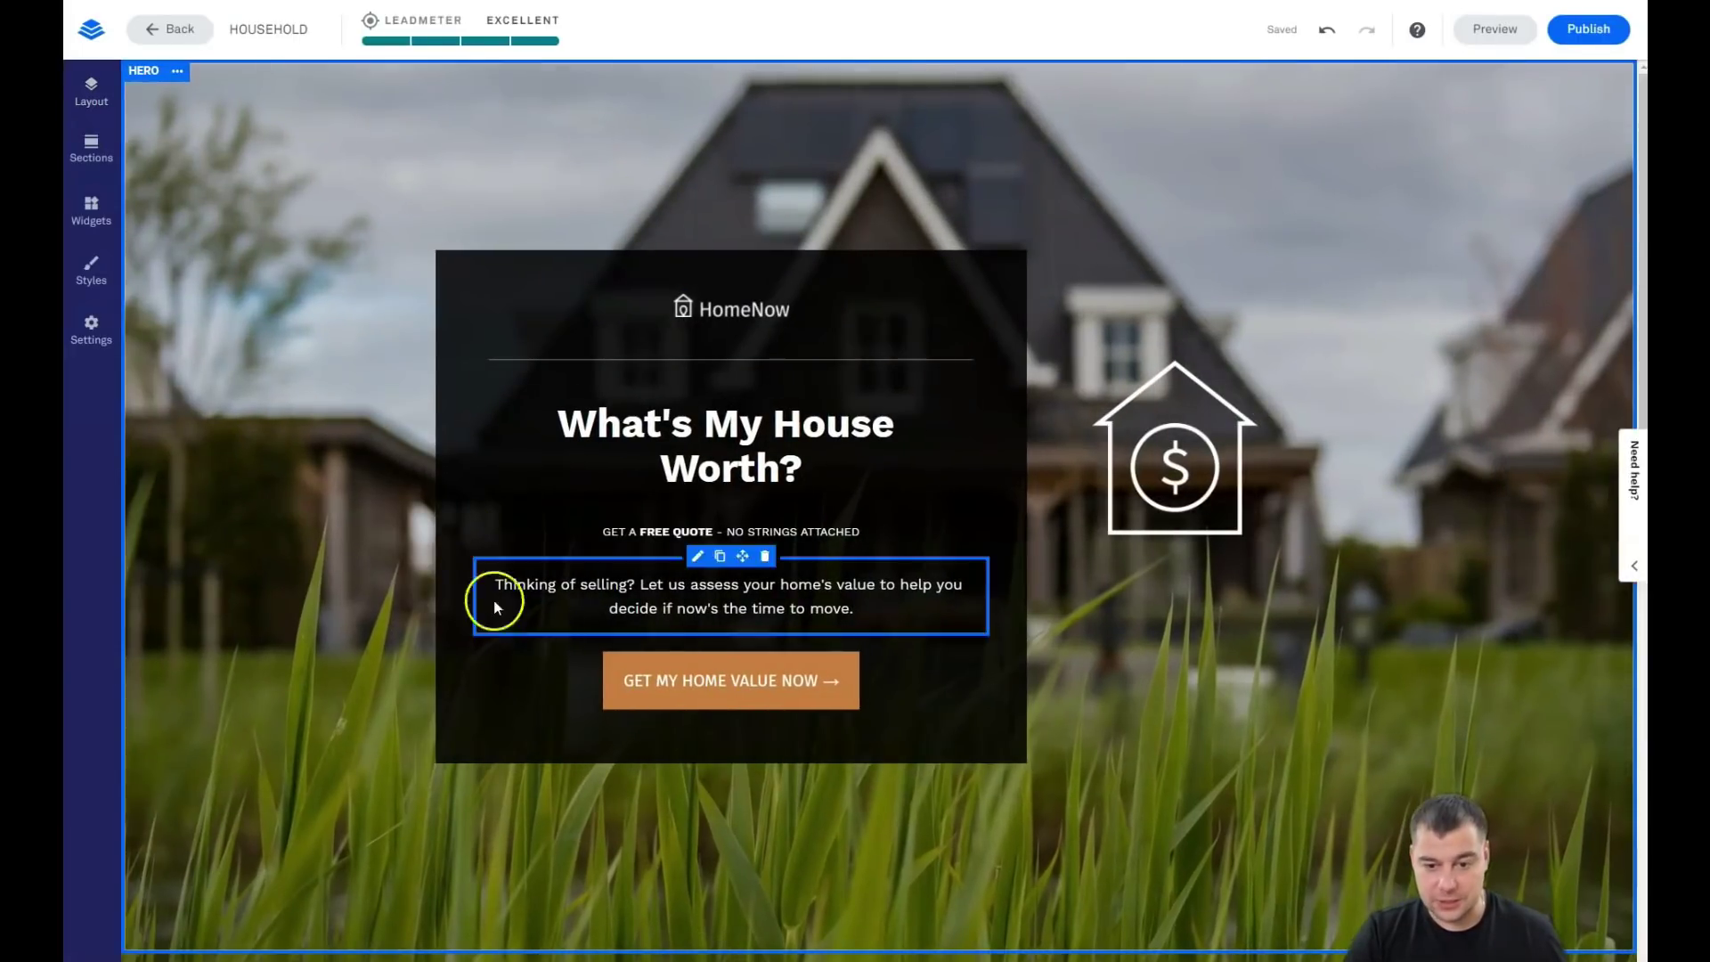
Step: Look over the page down to the footer and inspect the Page Background options in the page styles
scroll(1258, 474, "down", 8)
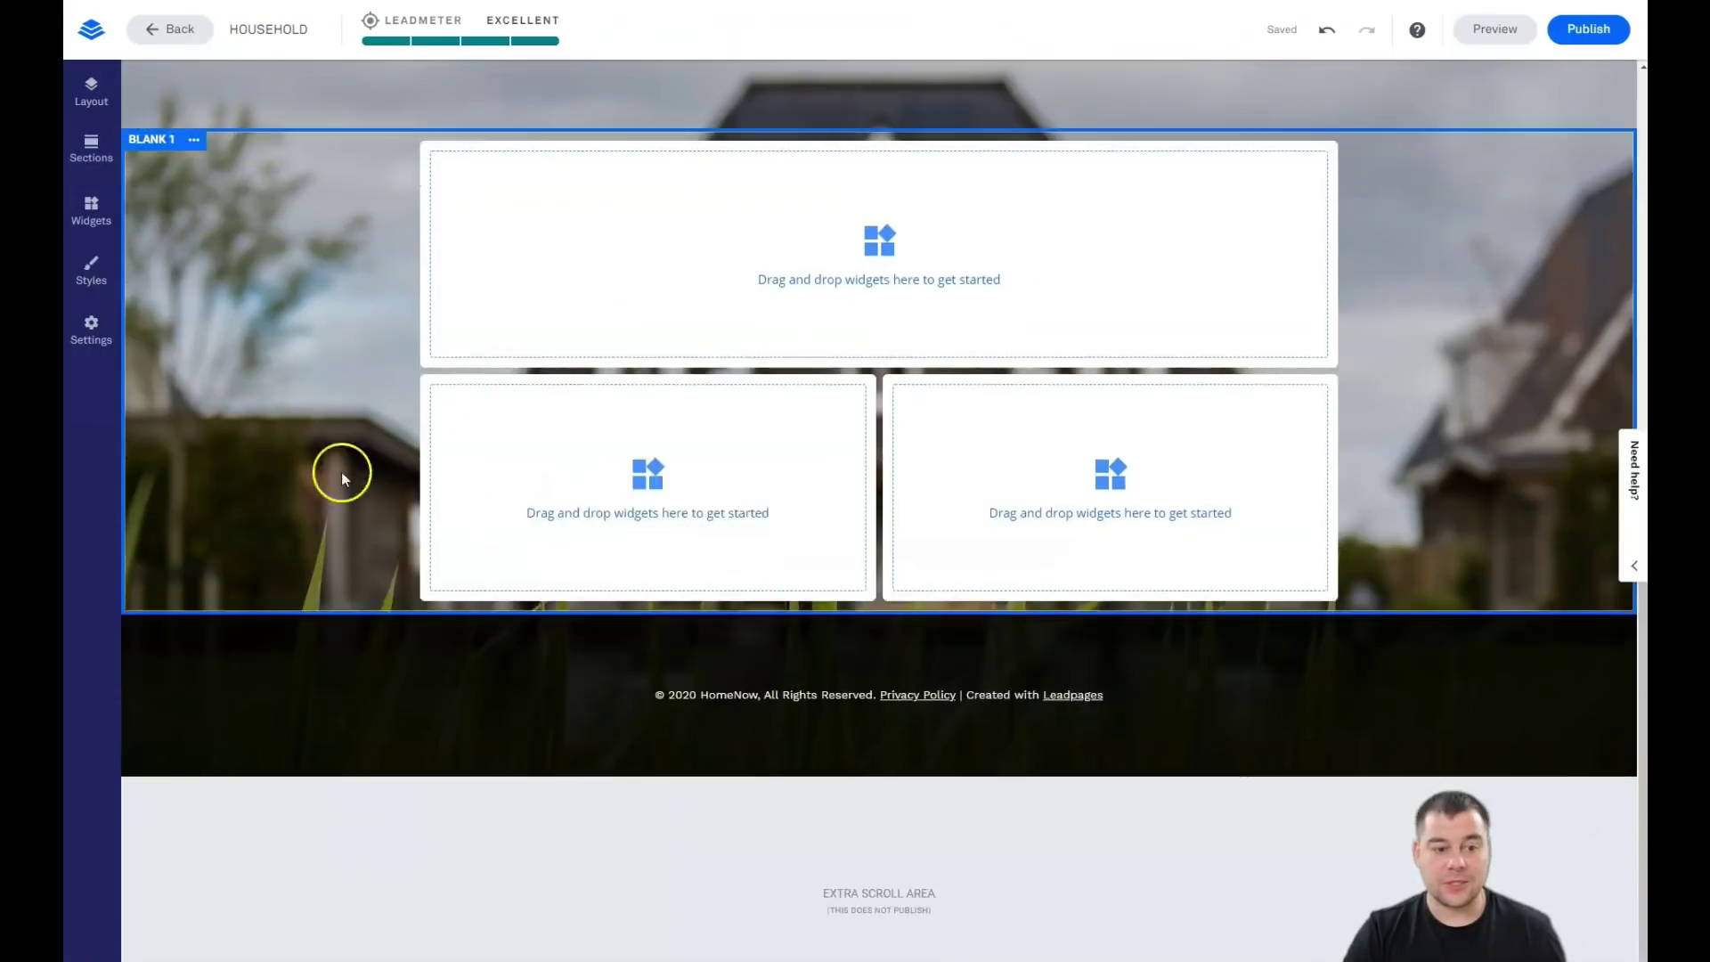
scroll(278, 458, "up", 8)
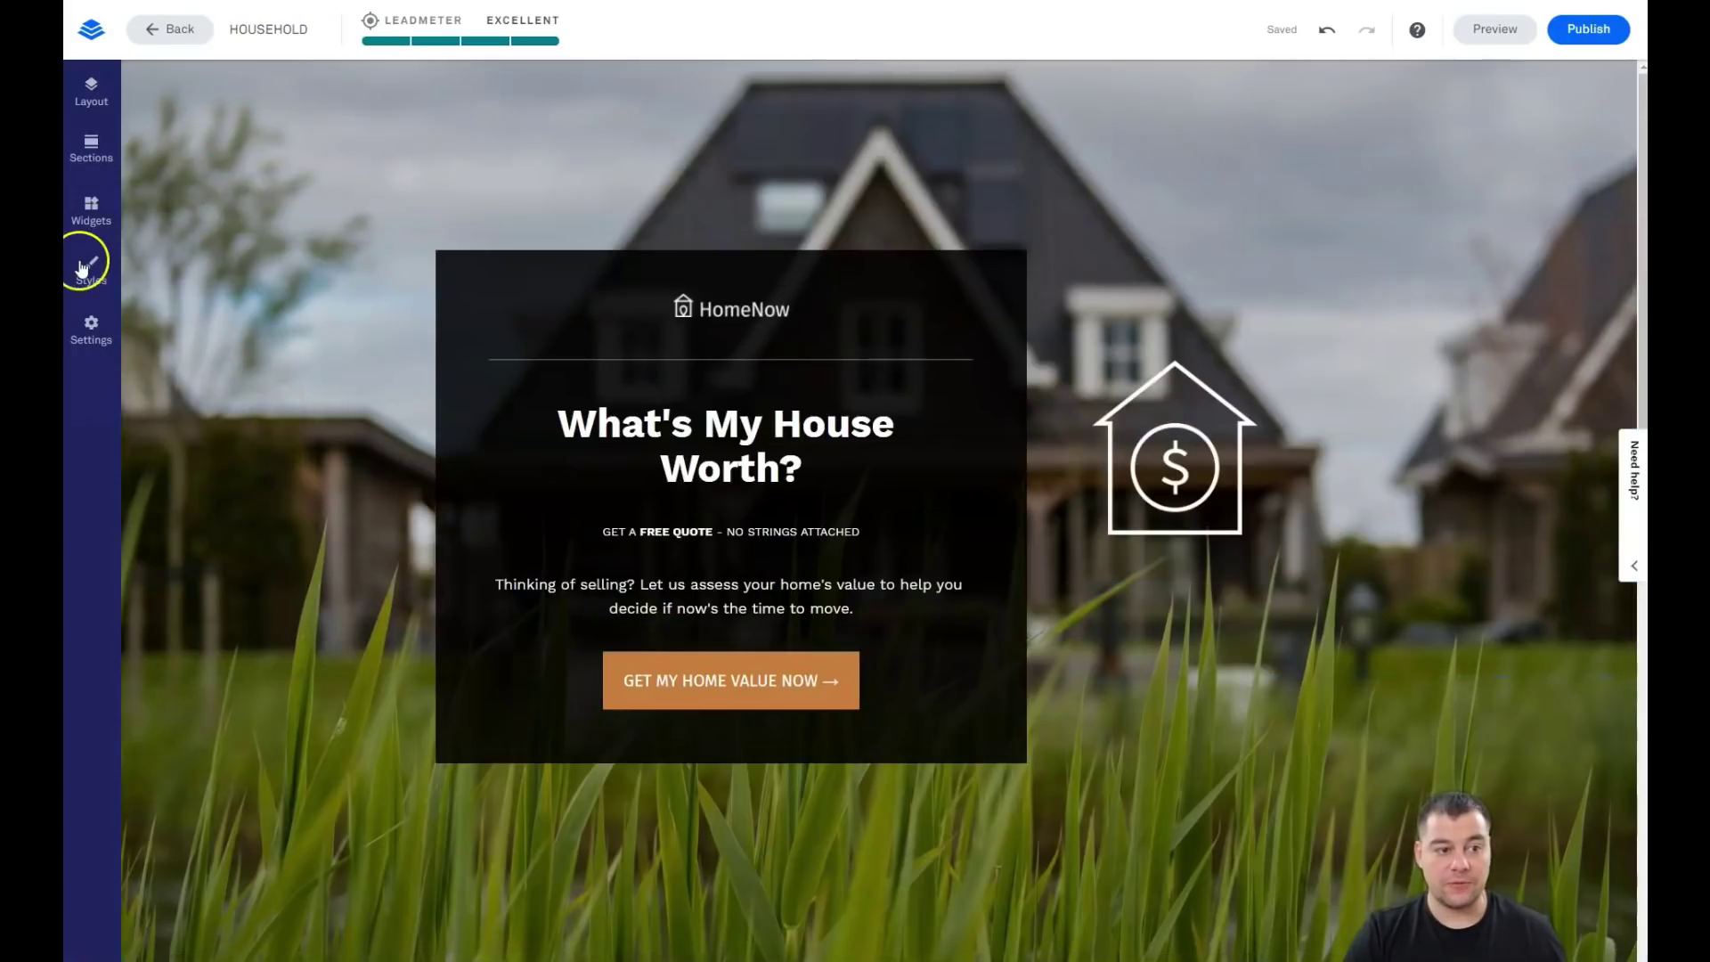
left_click(89, 283)
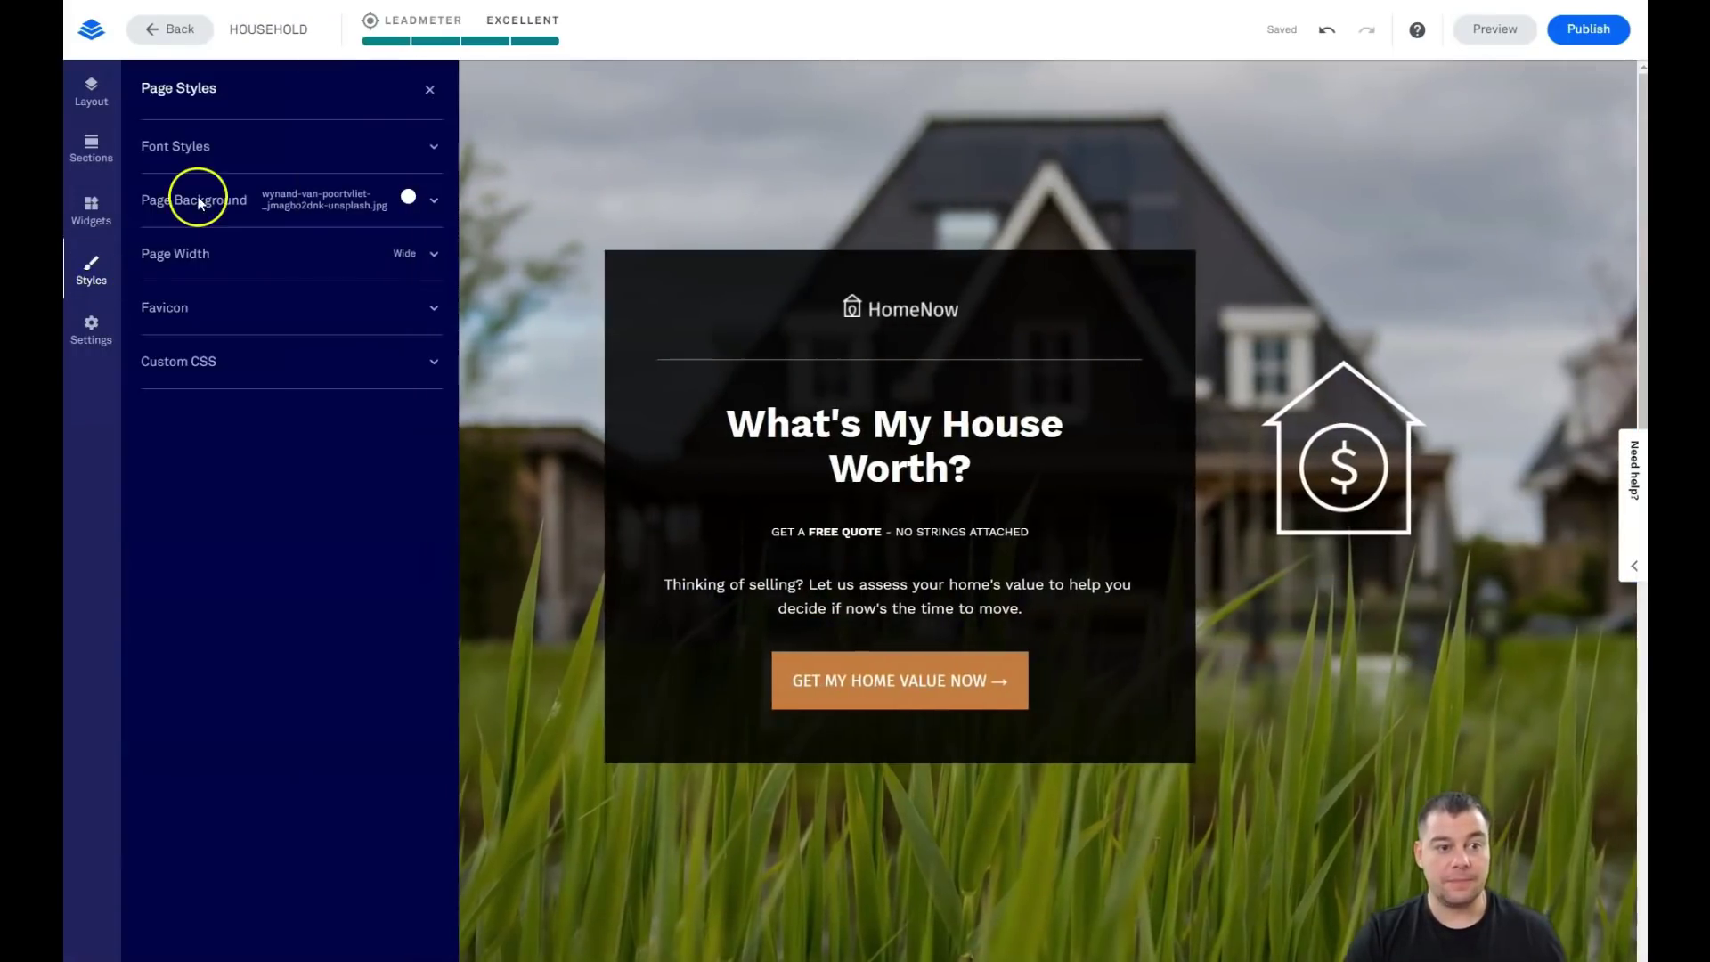
left_click(430, 203)
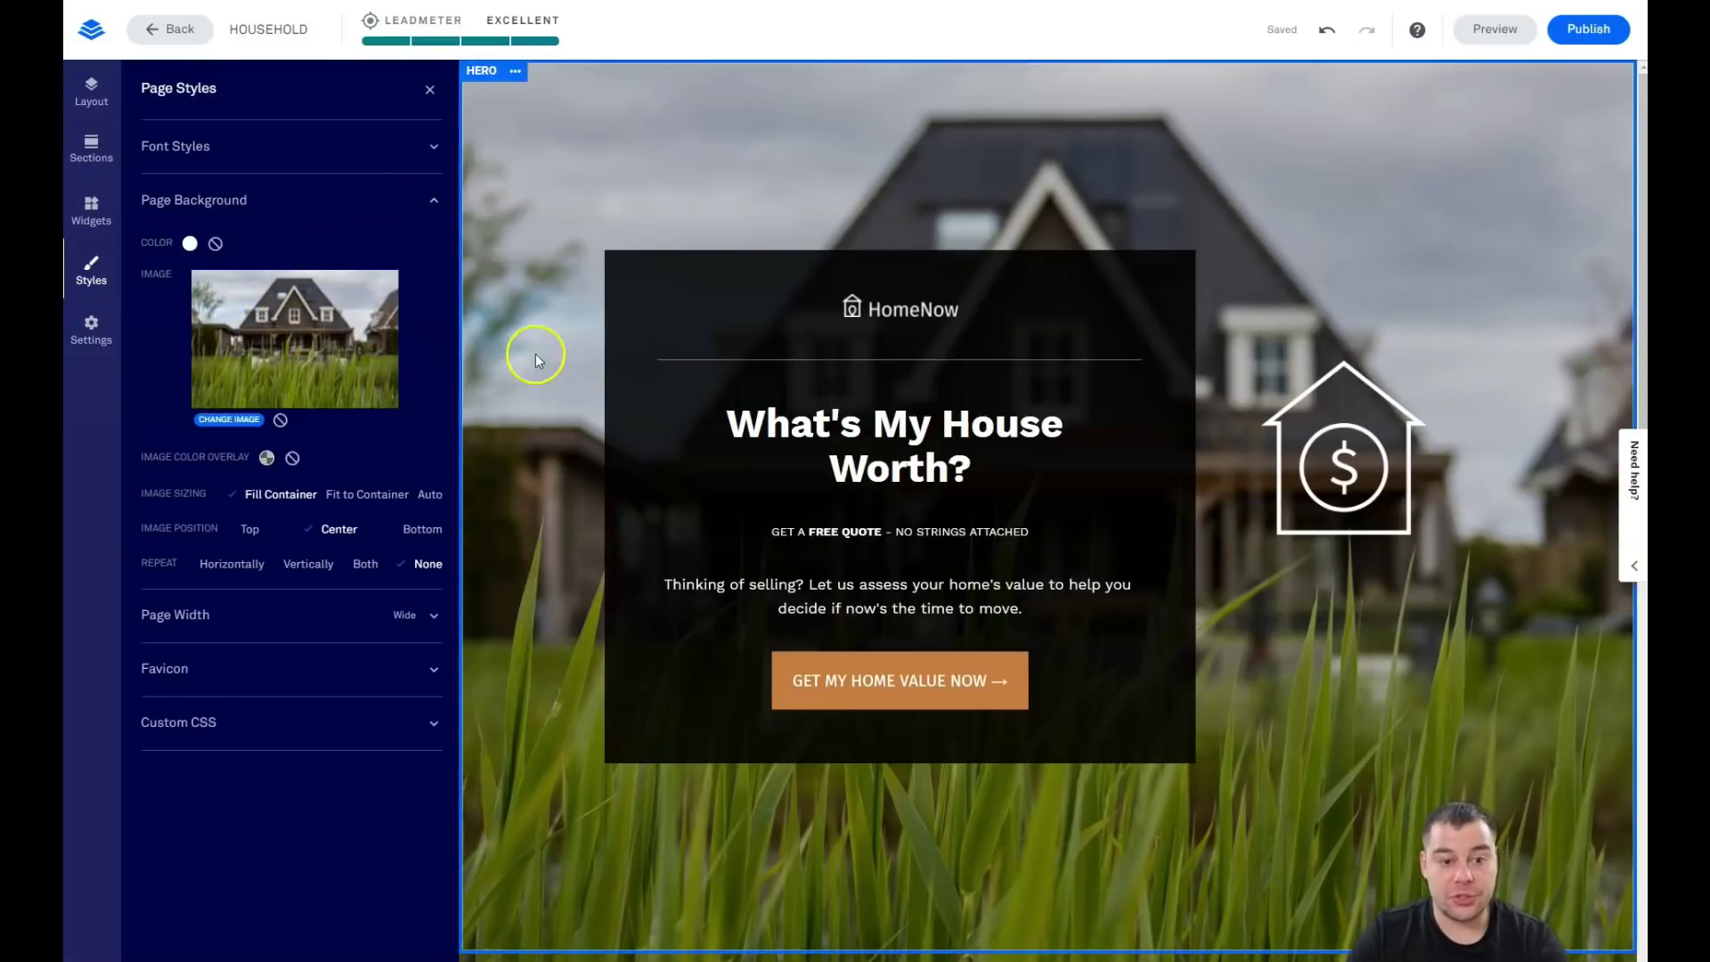
scroll(542, 383, "down", 3)
scroll(542, 390, "up", 3)
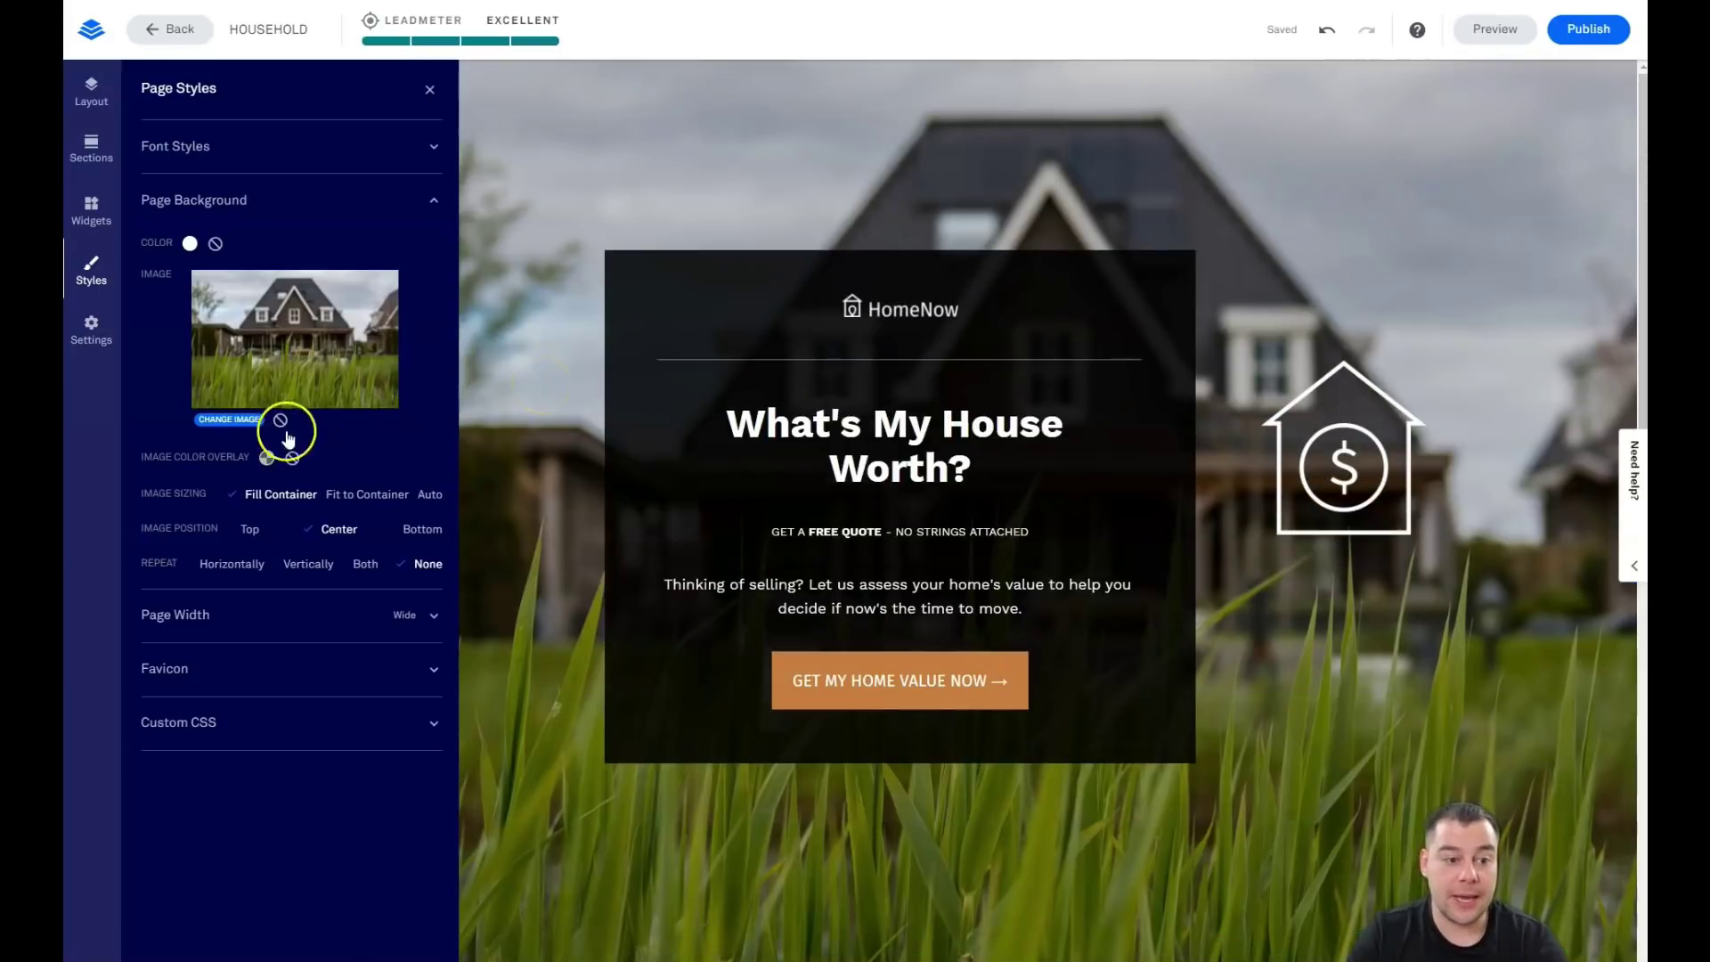
Step: Replace the page background image with the photo of the blue modern house from the uploaded images
left_click(210, 422)
scroll(855, 528, "down", 3)
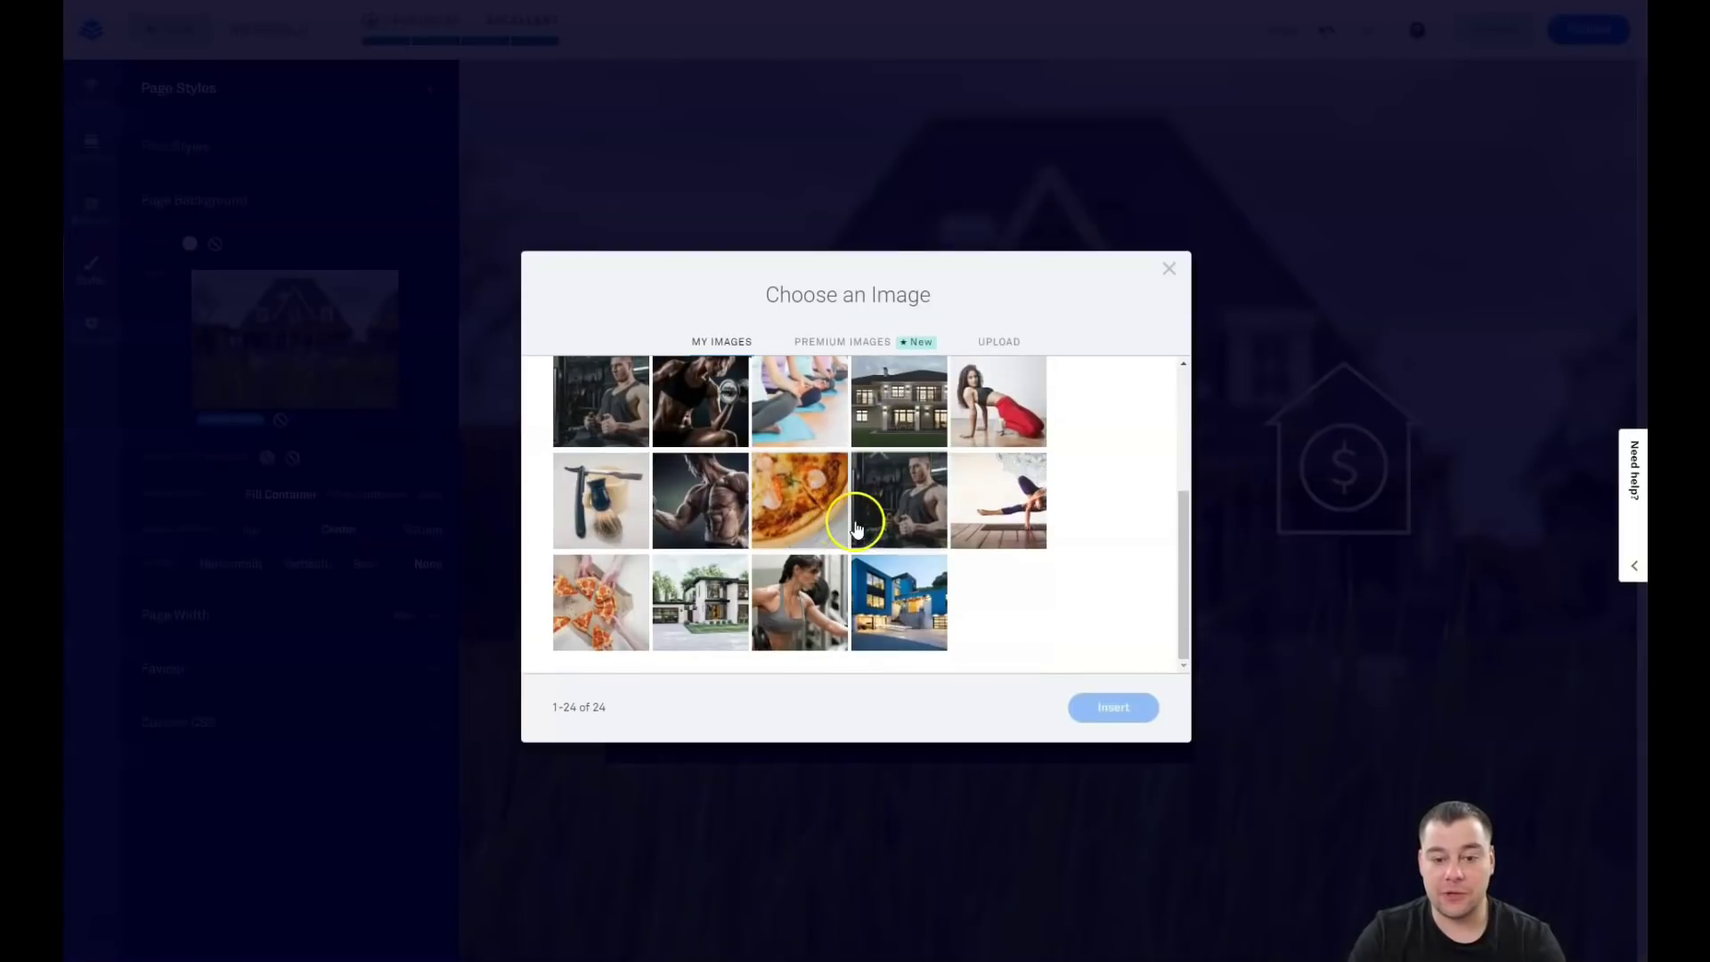
left_click(899, 602)
left_click(1113, 707)
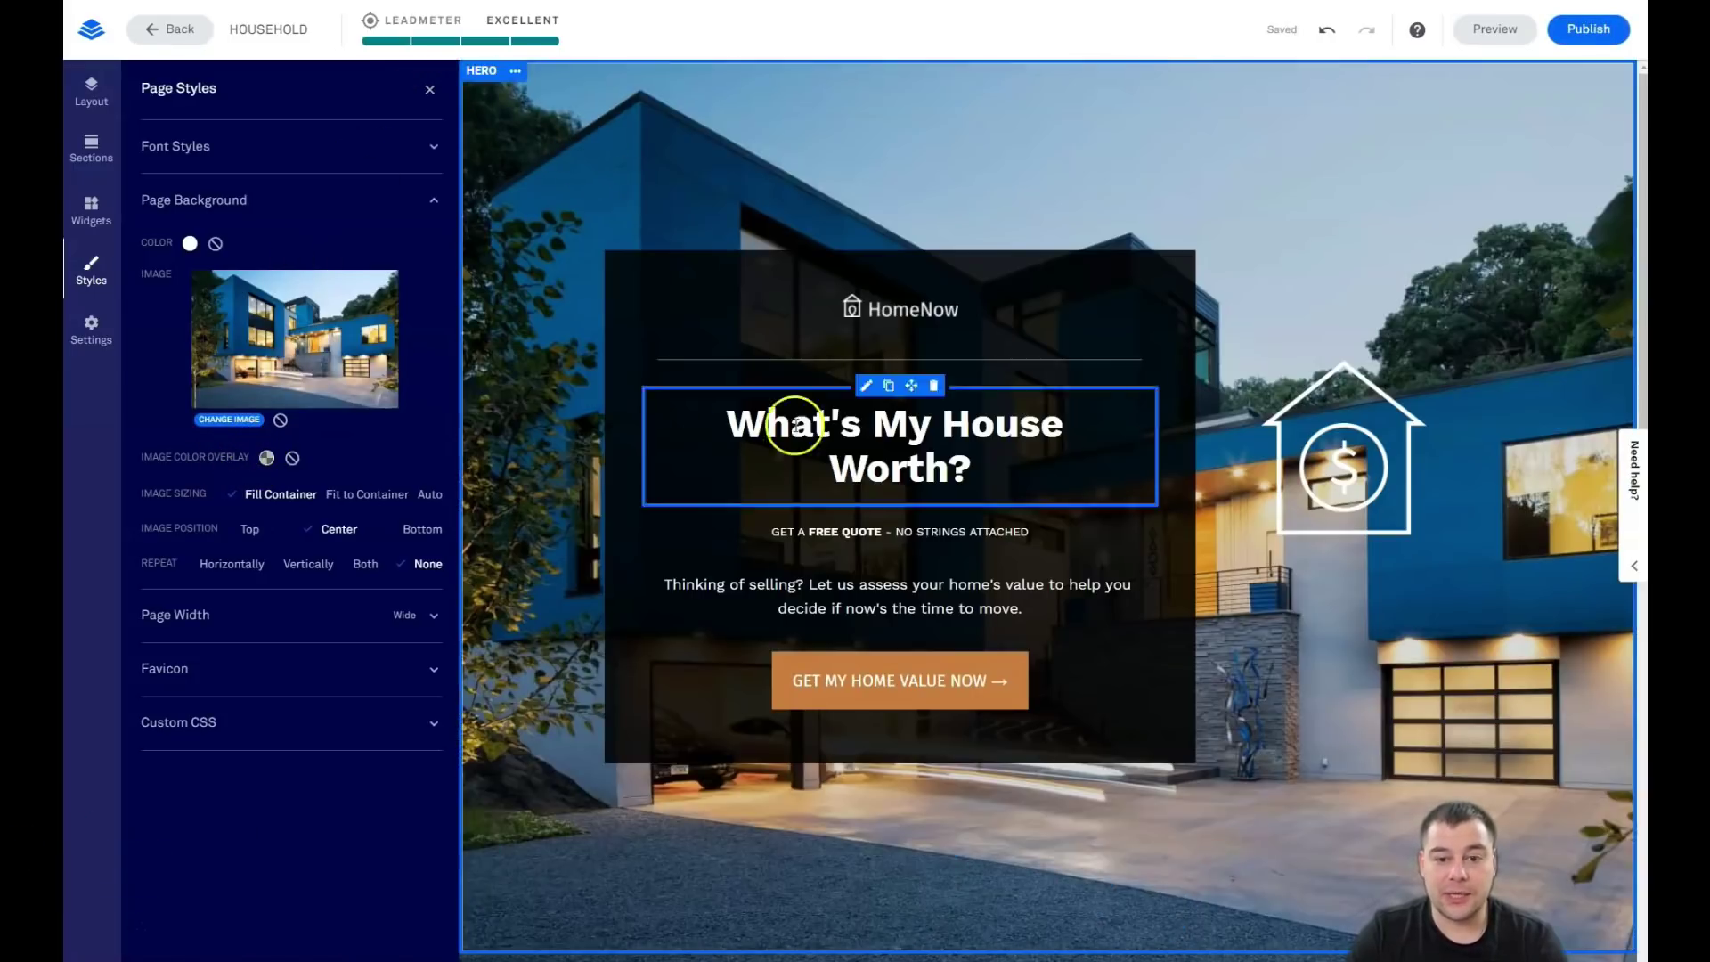
scroll(1387, 472, "down", 5)
scroll(1387, 472, "down", 4)
scroll(1119, 370, "up", 9)
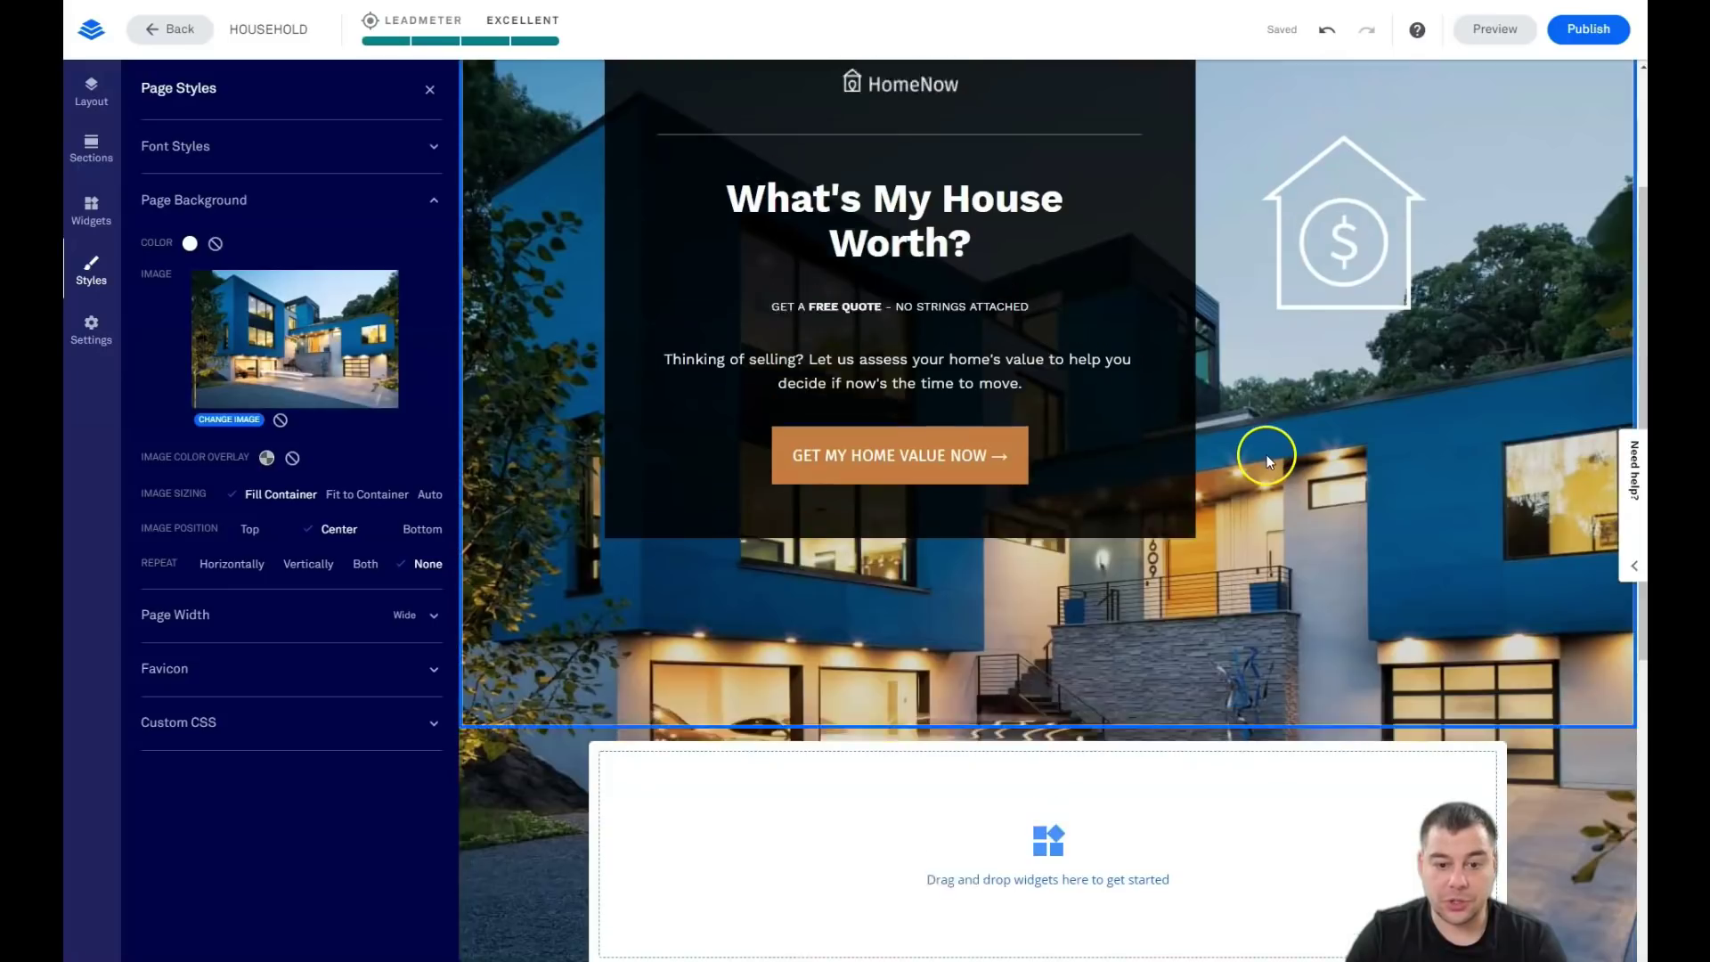
Step: Replace the page background image's color overlay with dark gray 403F3F at 79 opacity
left_click(293, 459)
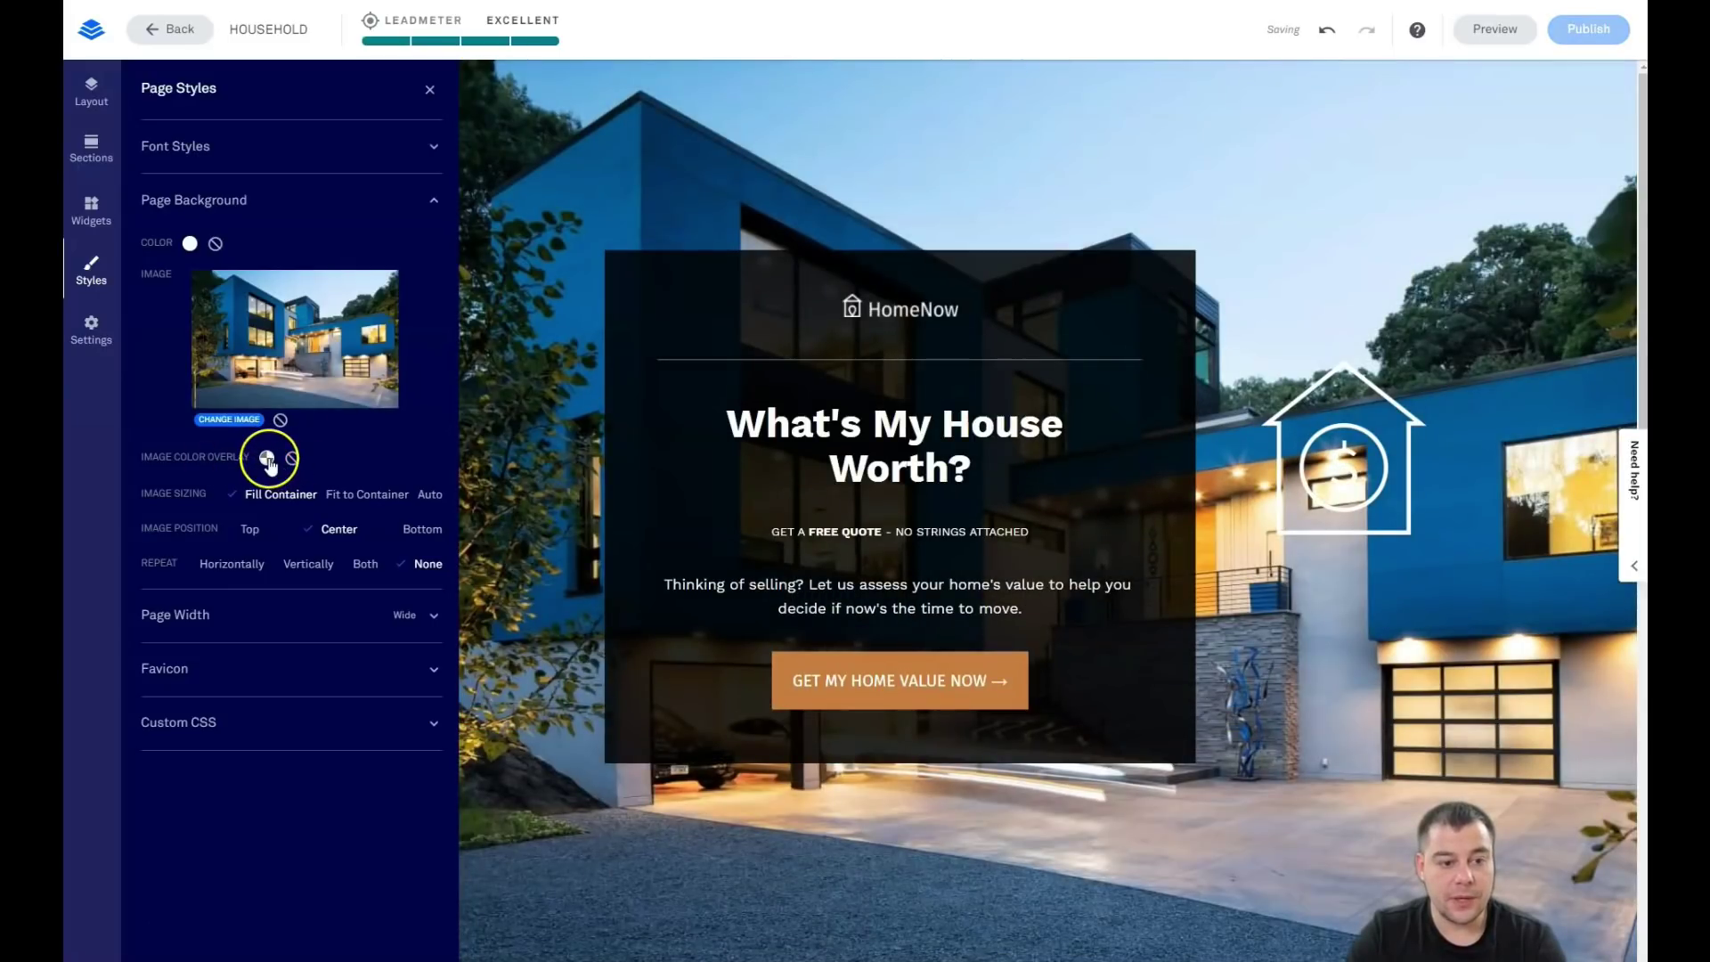
left_click(267, 458)
left_click(317, 547)
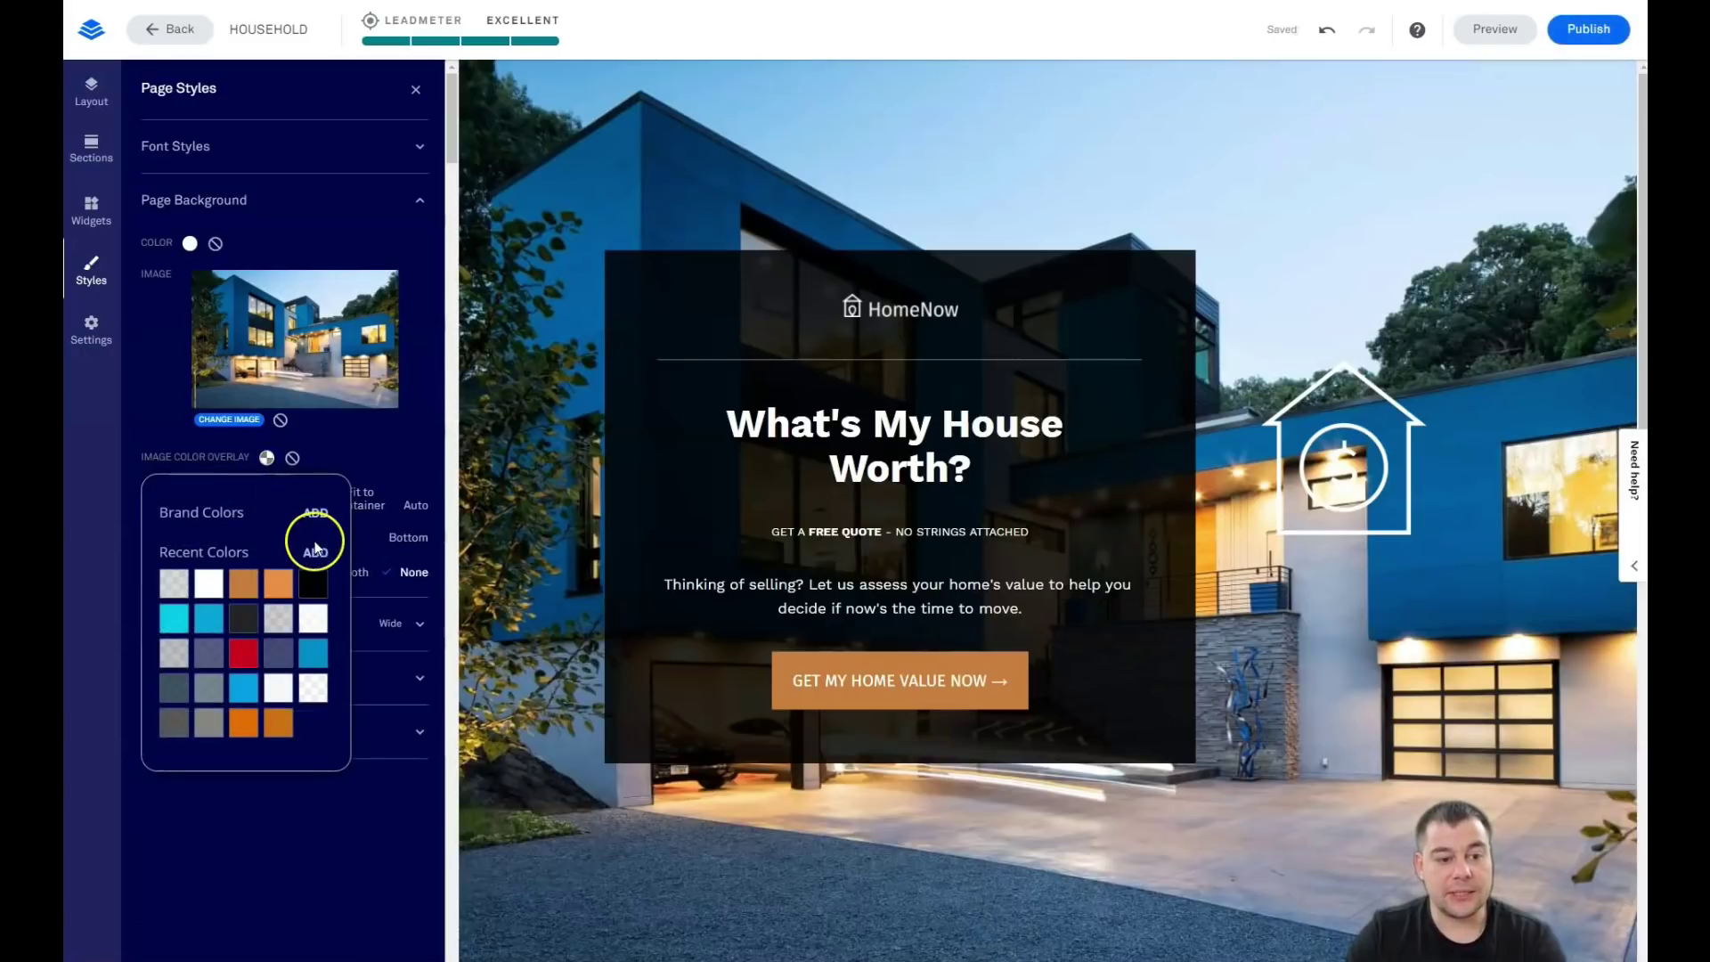
left_click_drag(164, 579, 159, 590)
left_click(349, 590)
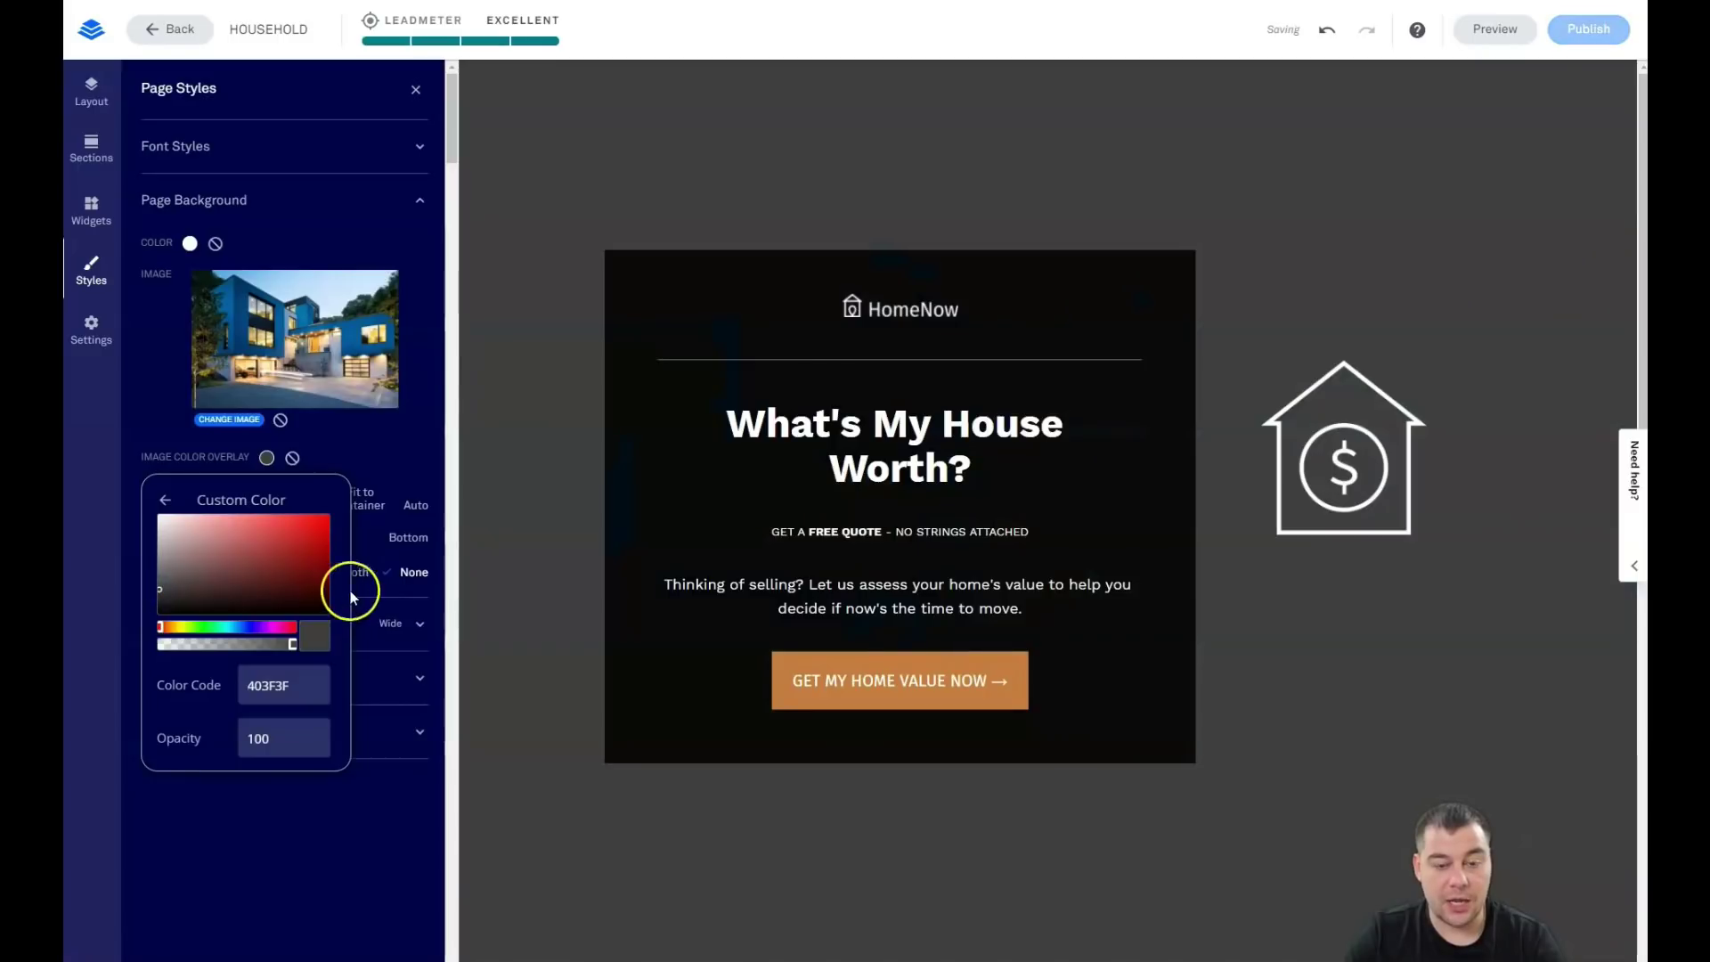
mouse_move(293, 645)
left_mouse_down()
mouse_move(255, 646)
mouse_move(271, 656)
left_mouse_up()
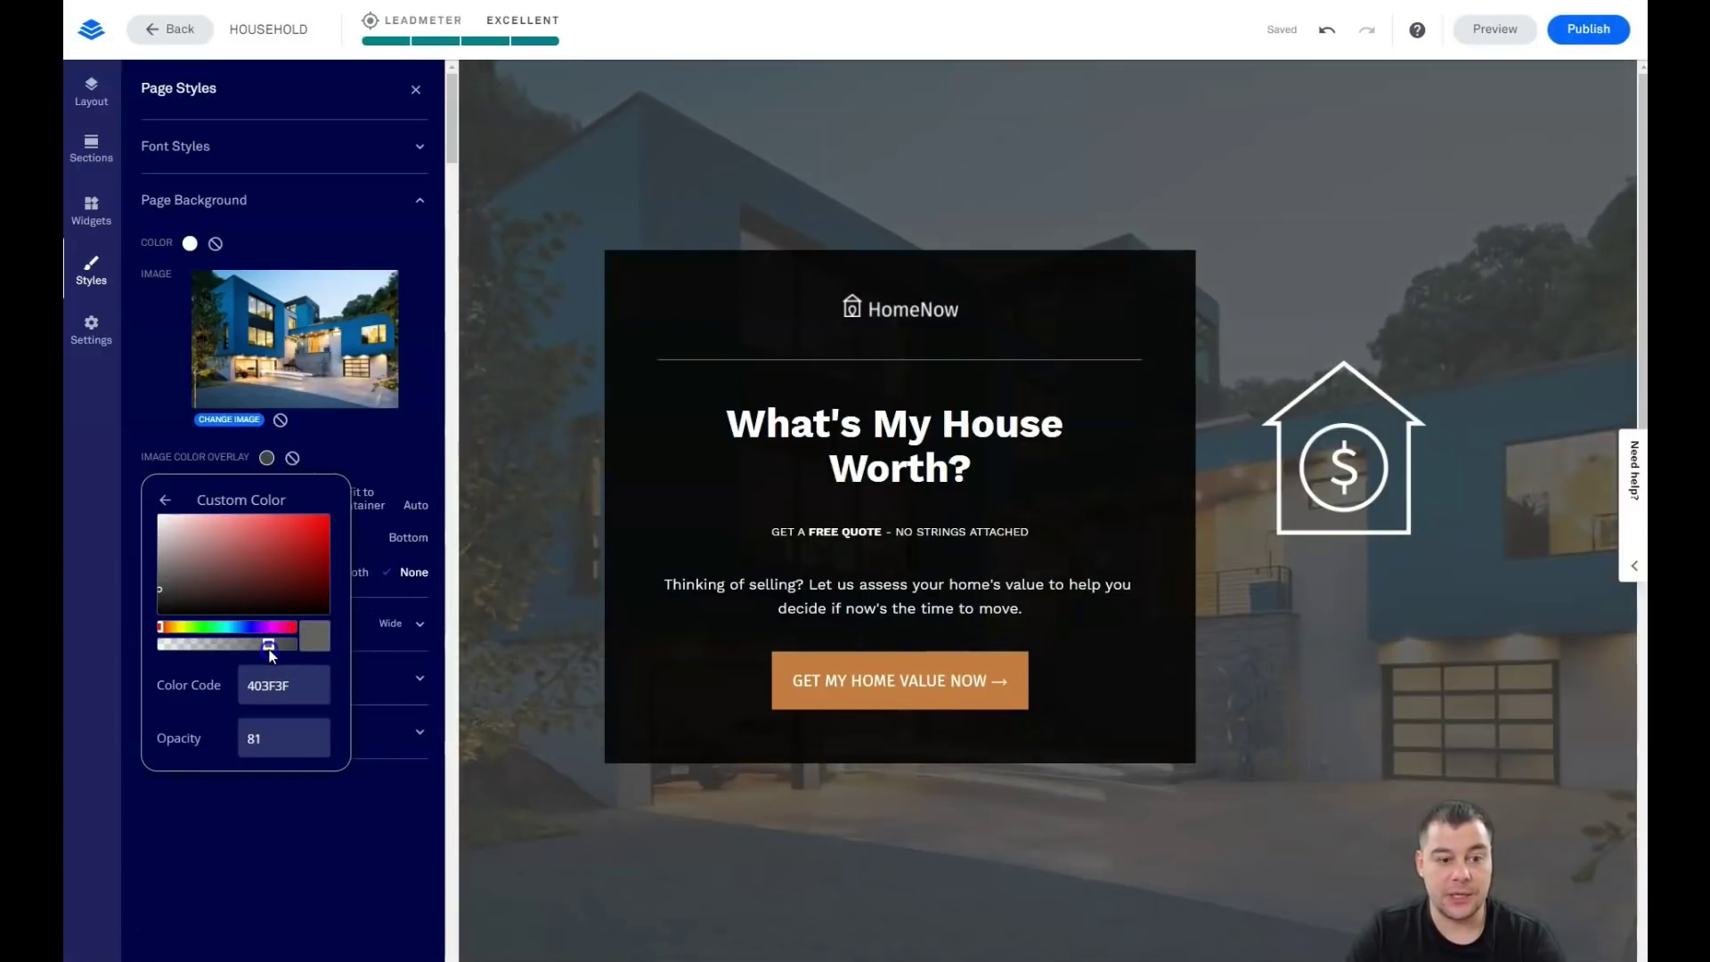
left_click(1448, 614)
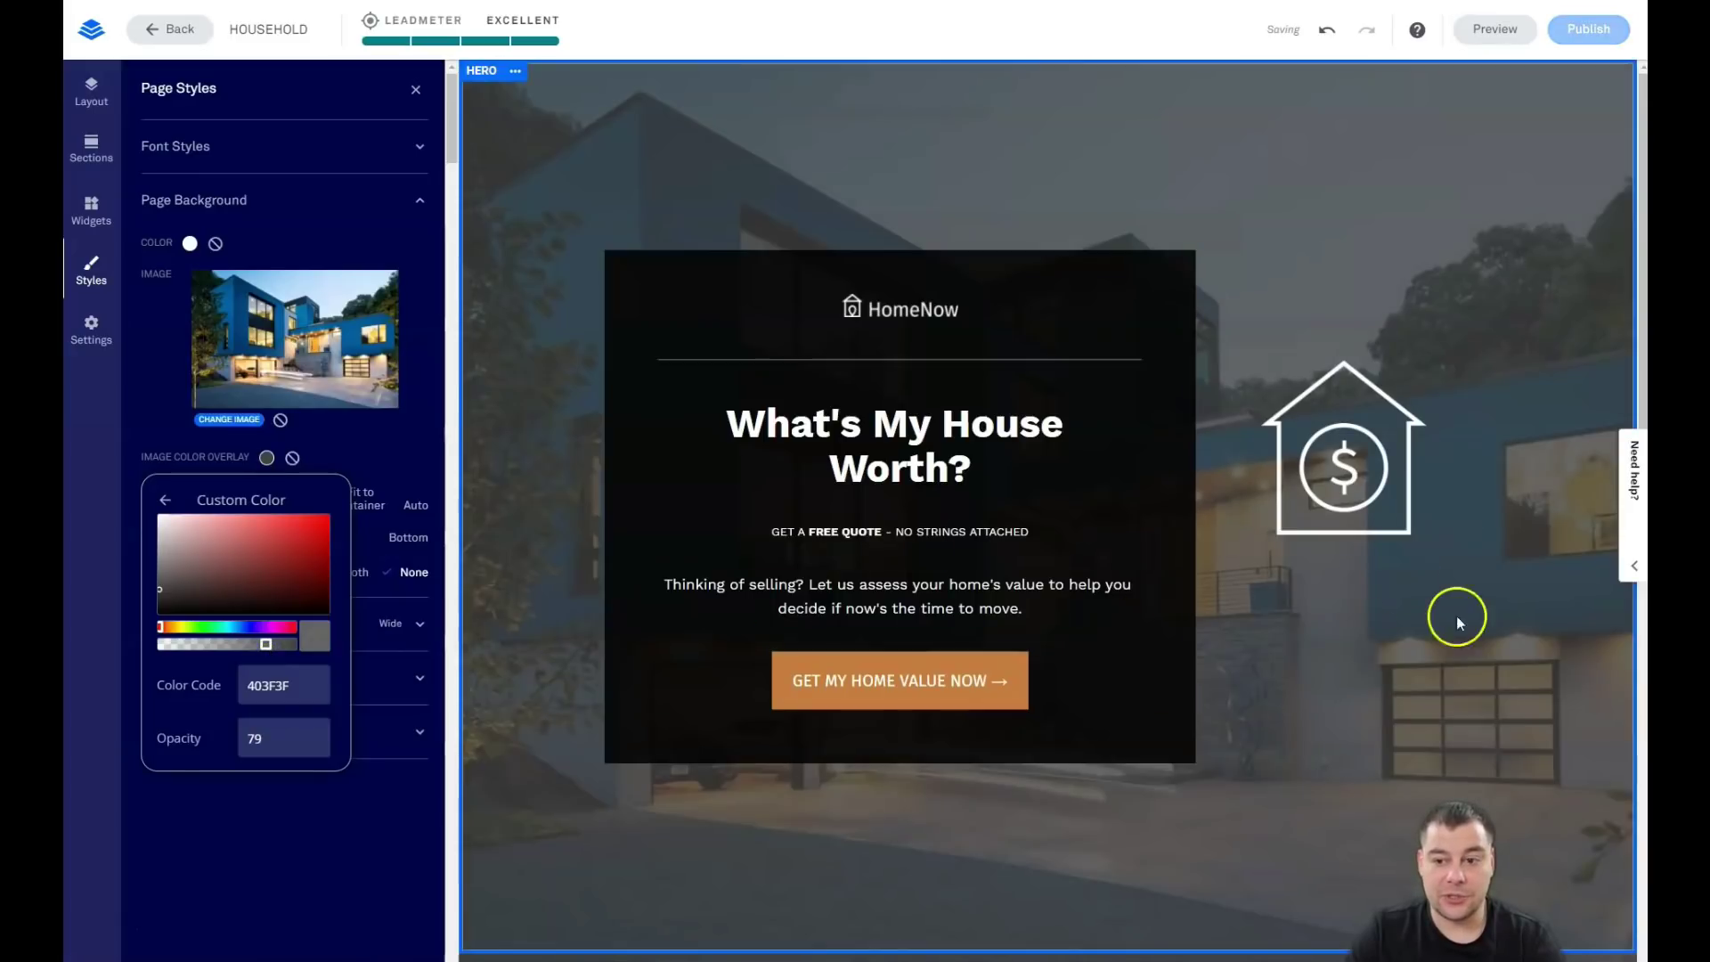
scroll(1441, 615, "down", 1)
scroll(1425, 602, "down", 8)
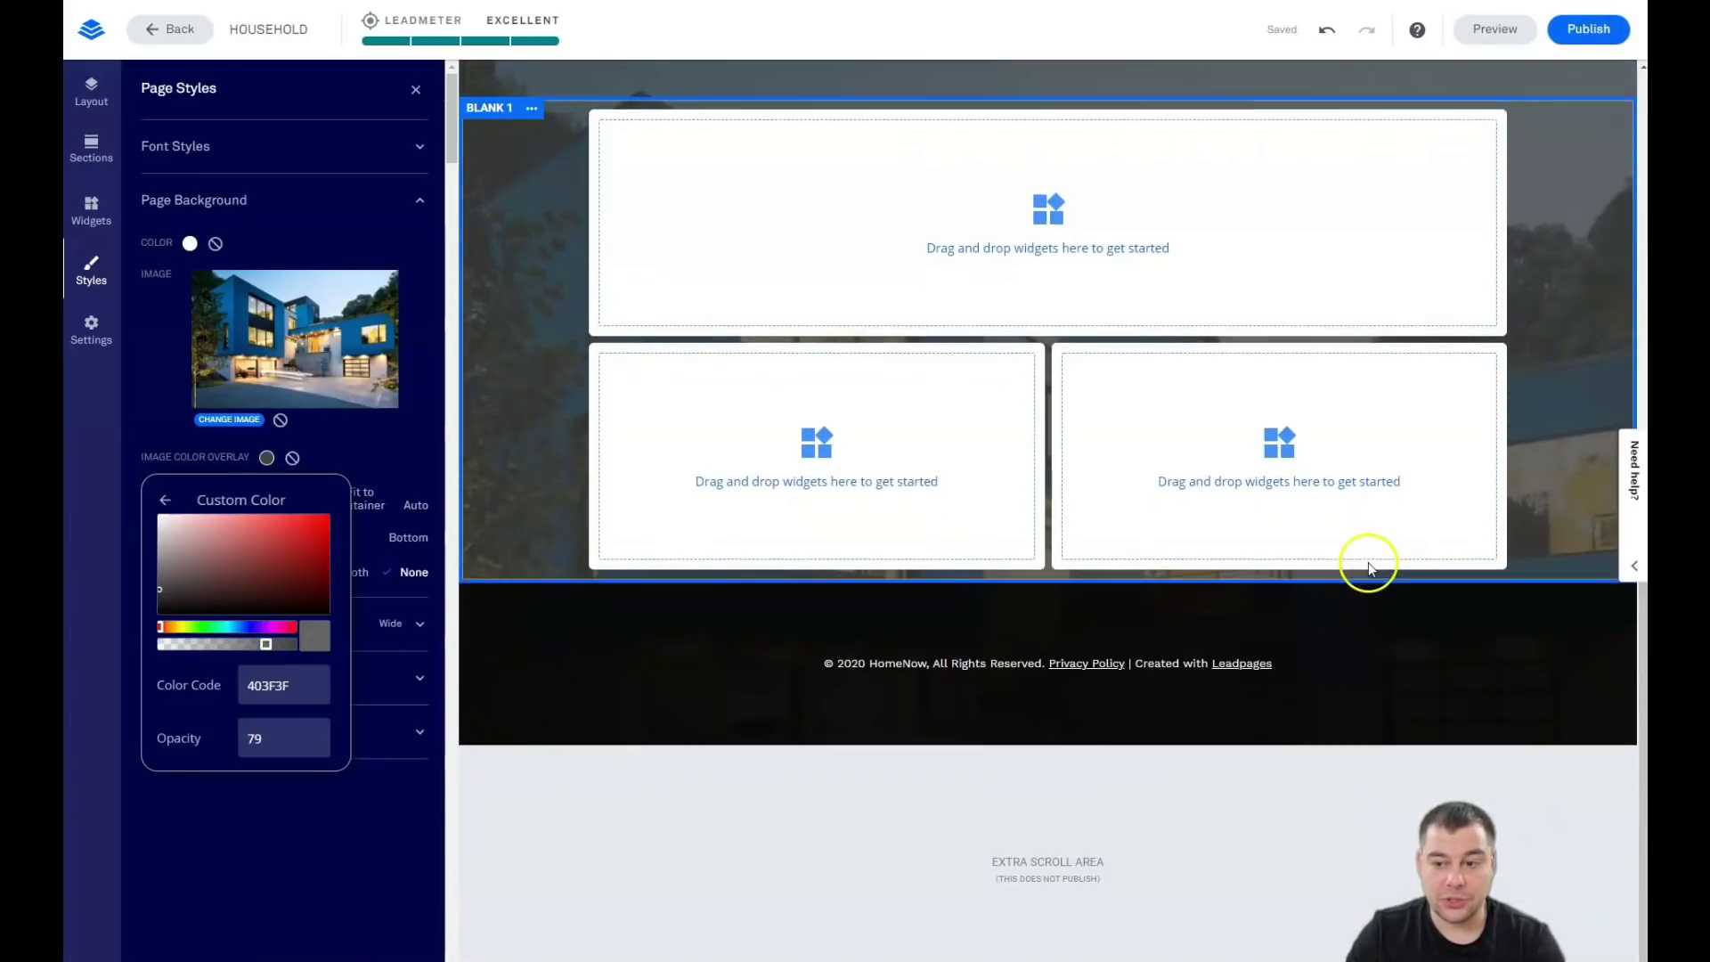
scroll(1381, 560, "up", 3)
scroll(1372, 556, "up", 6)
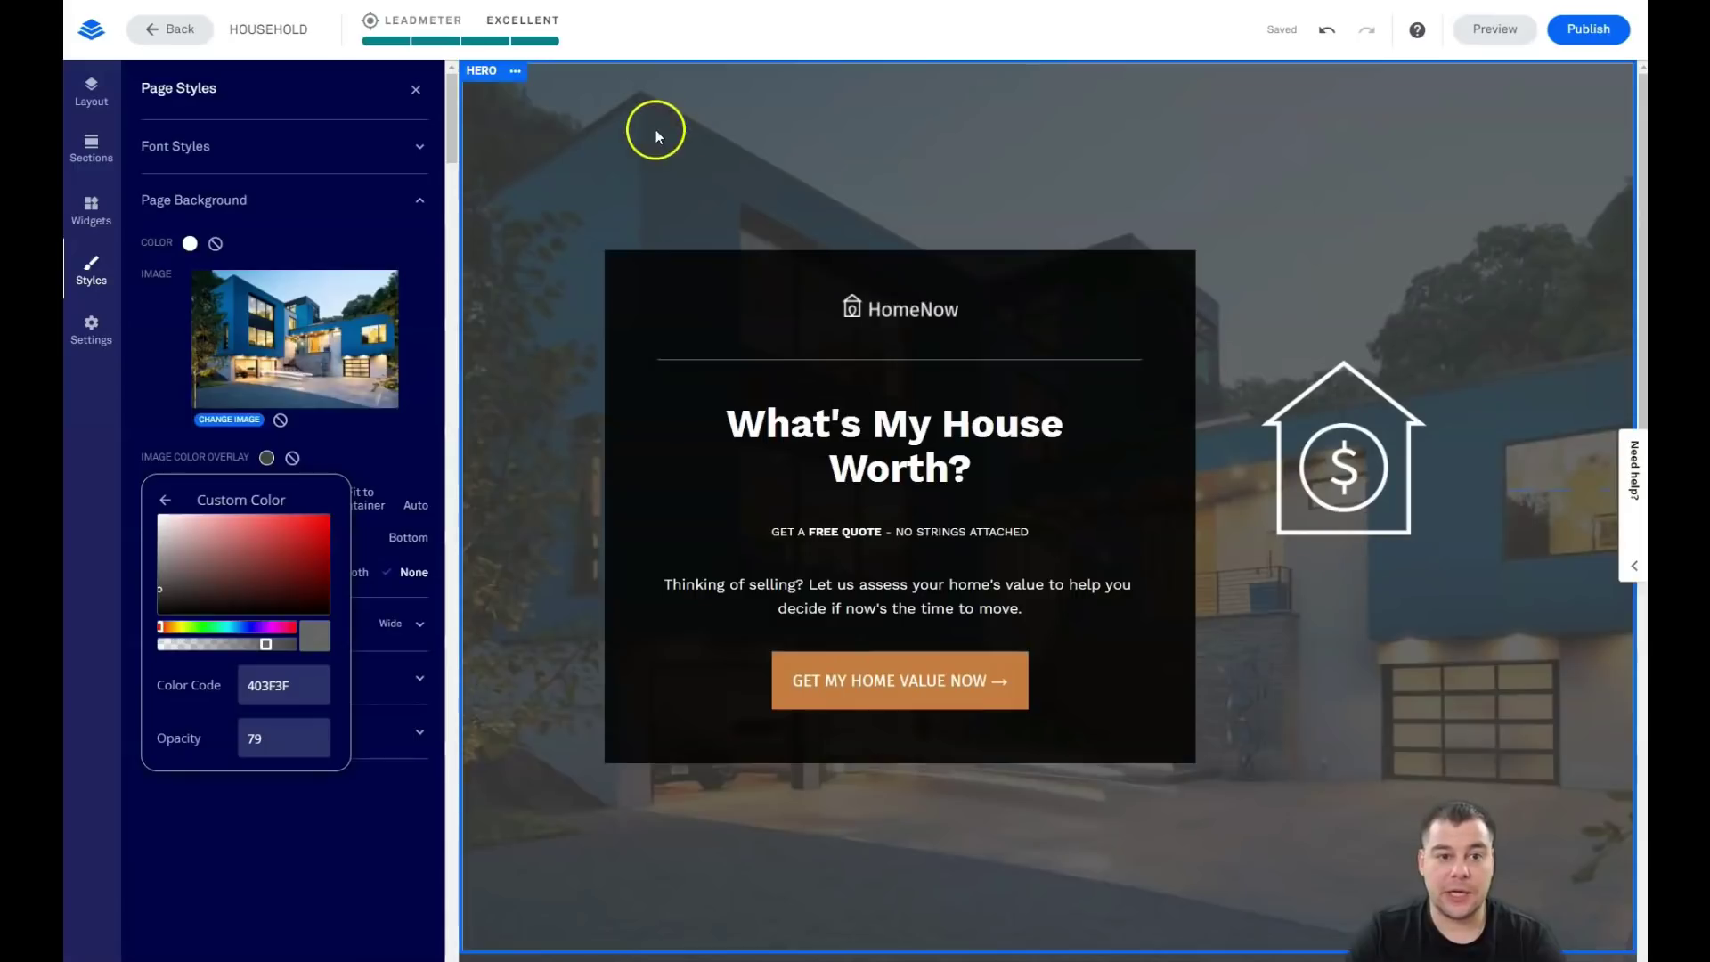
left_click(416, 89)
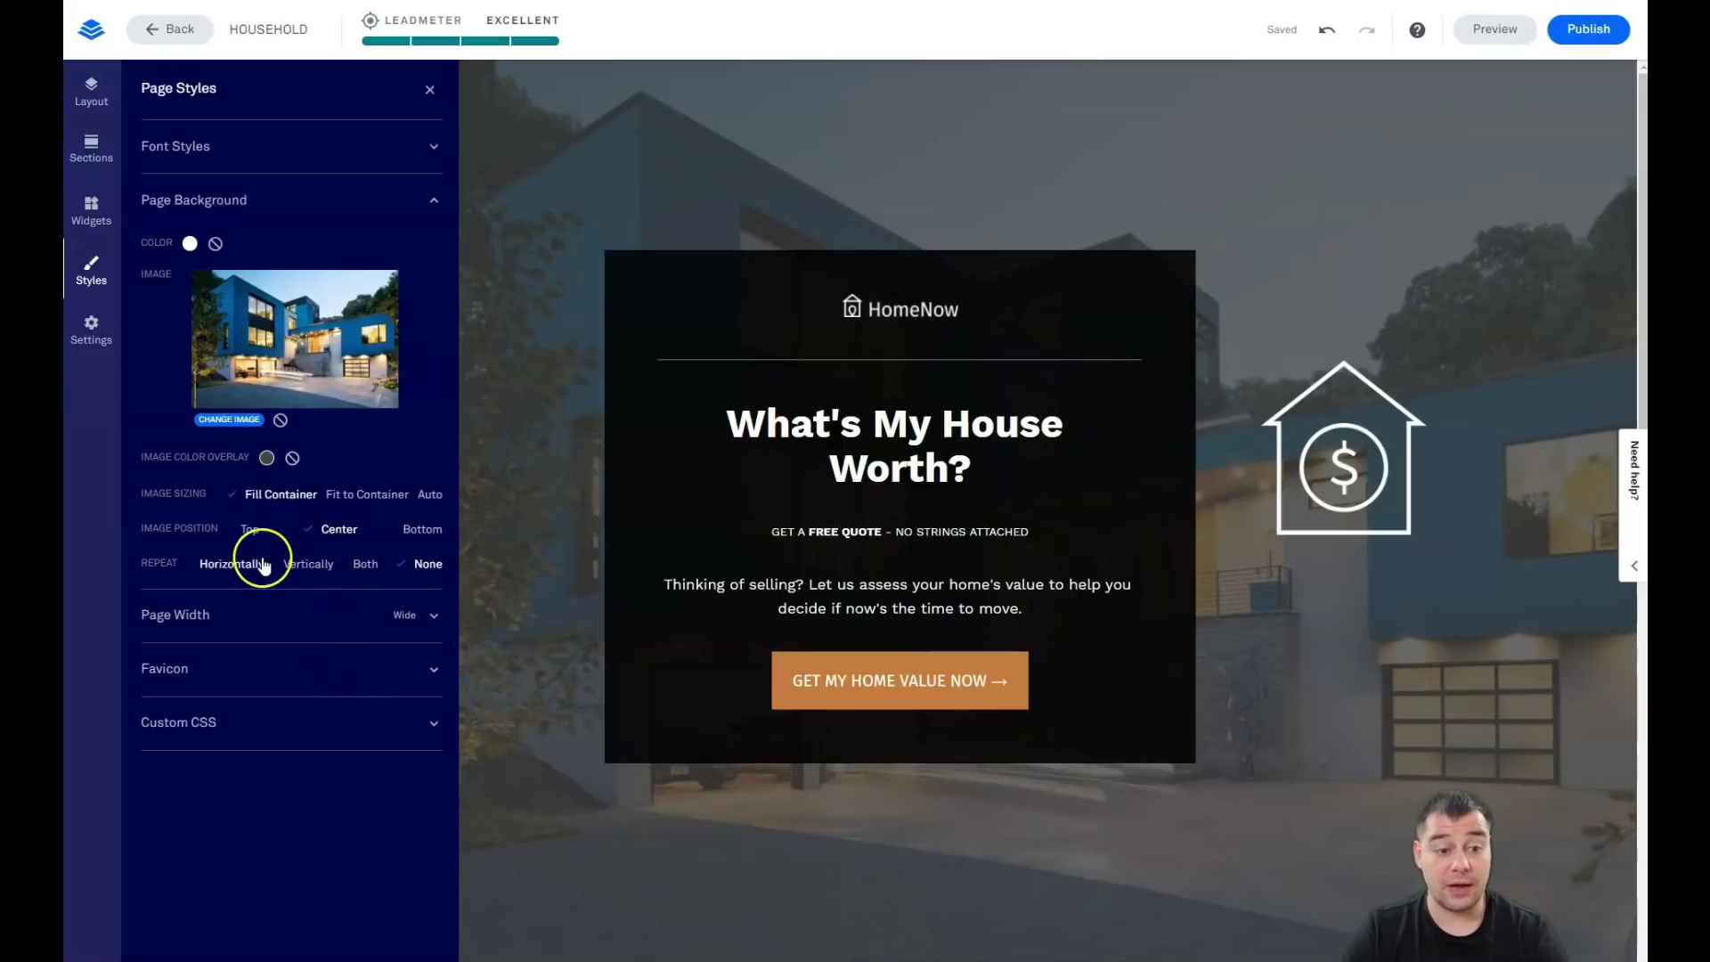
left_click(429, 92)
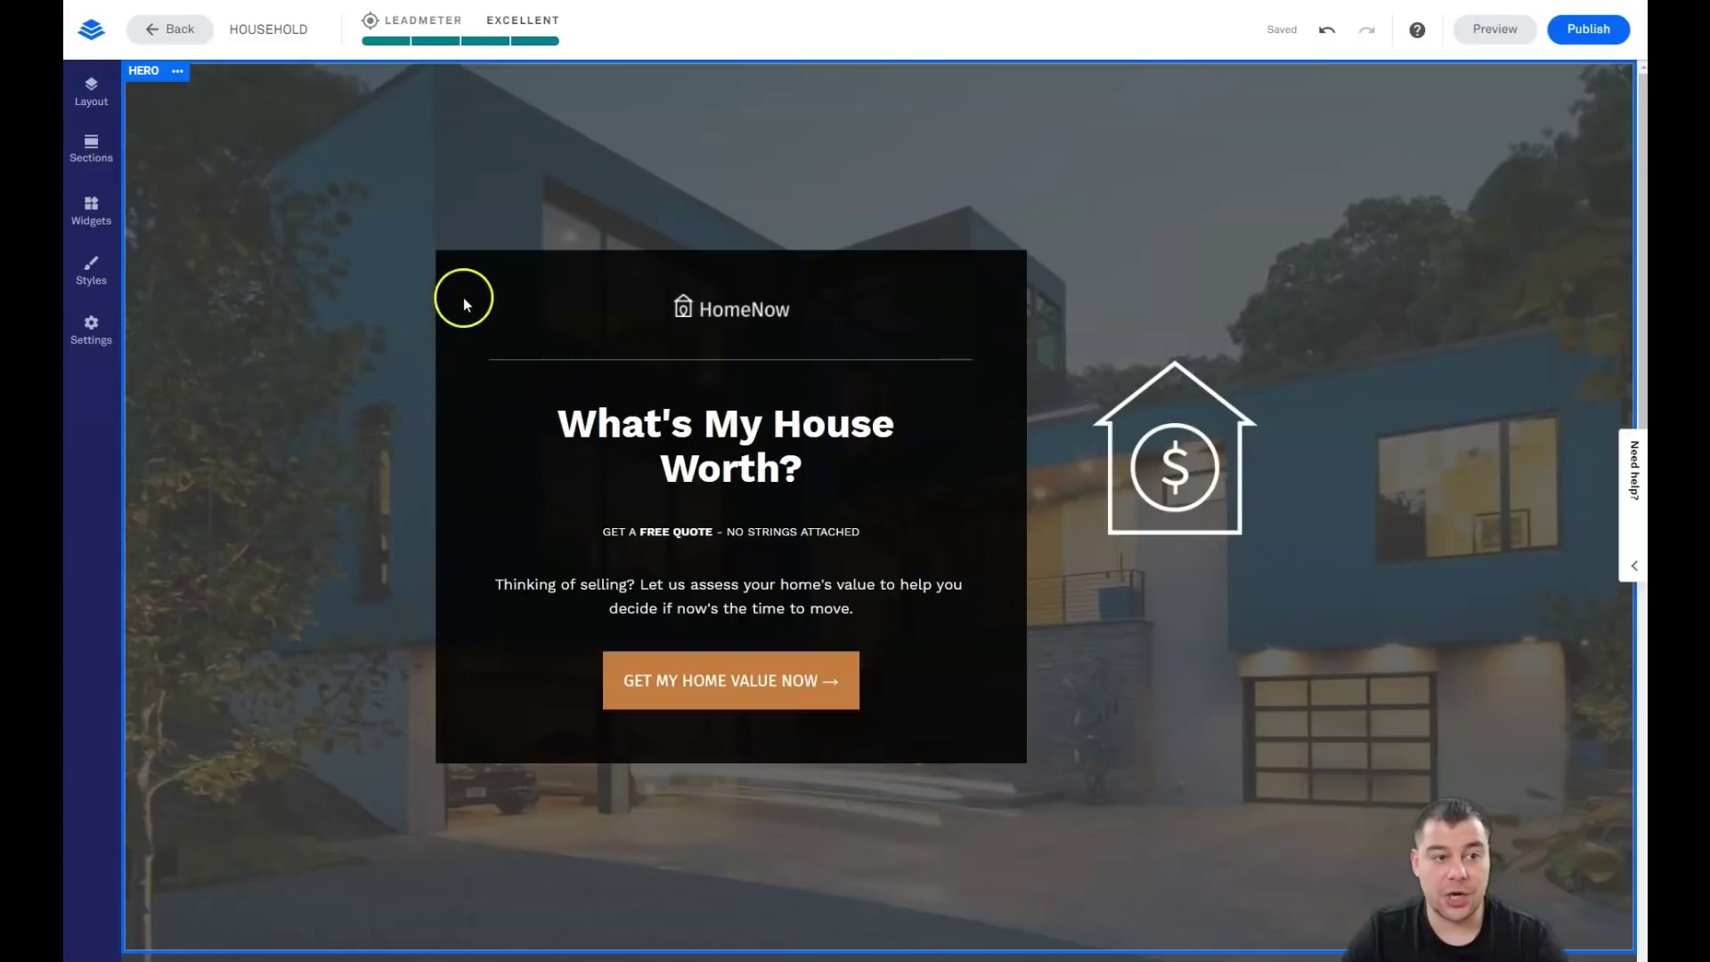
Step: Check the Hero section's background and padding settings, and return to the page's layout structure
left_click(180, 73)
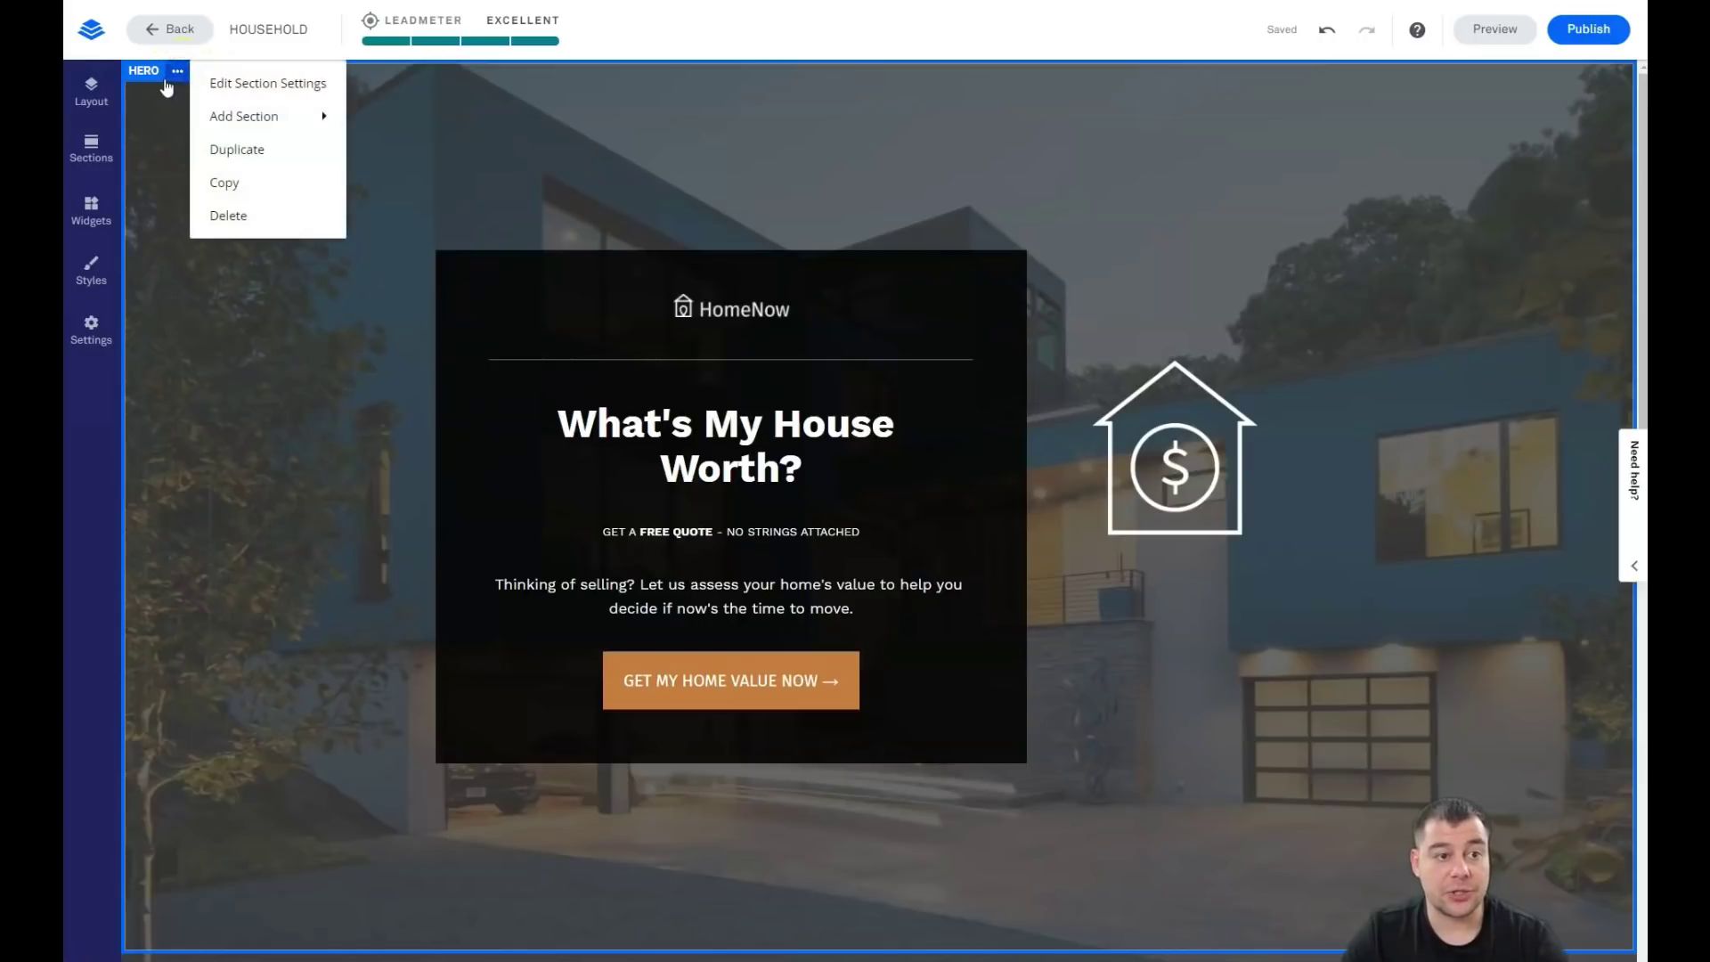
left_click(85, 105)
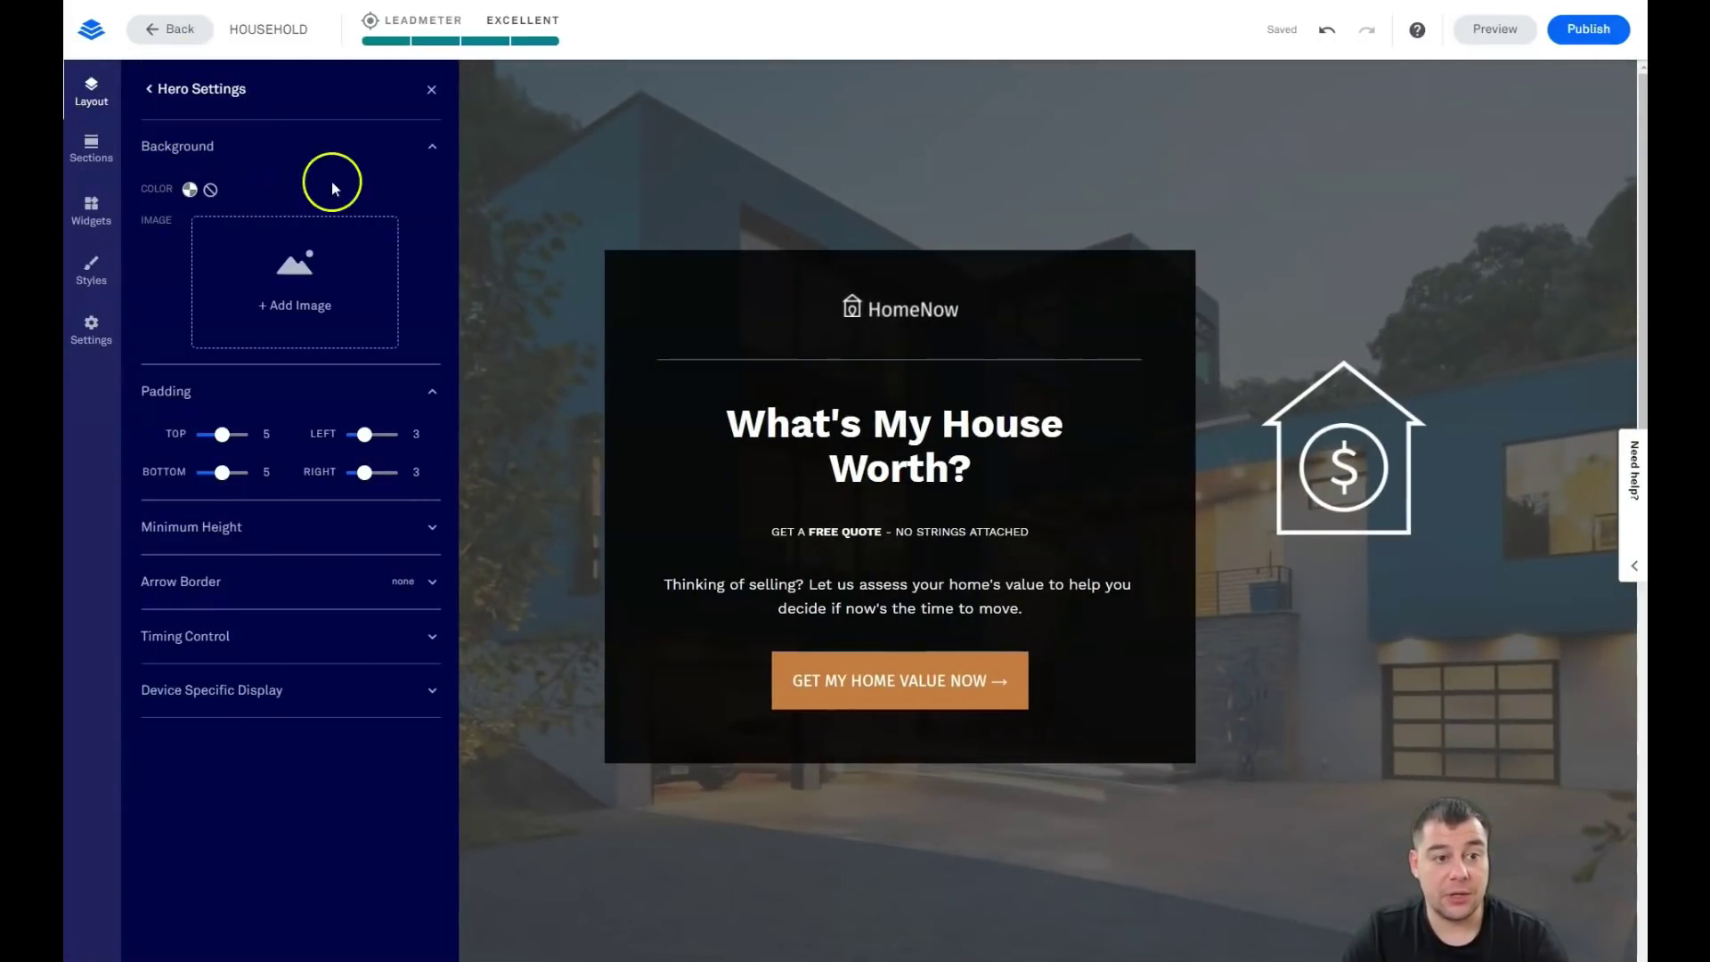
left_click(428, 156)
left_click(149, 89)
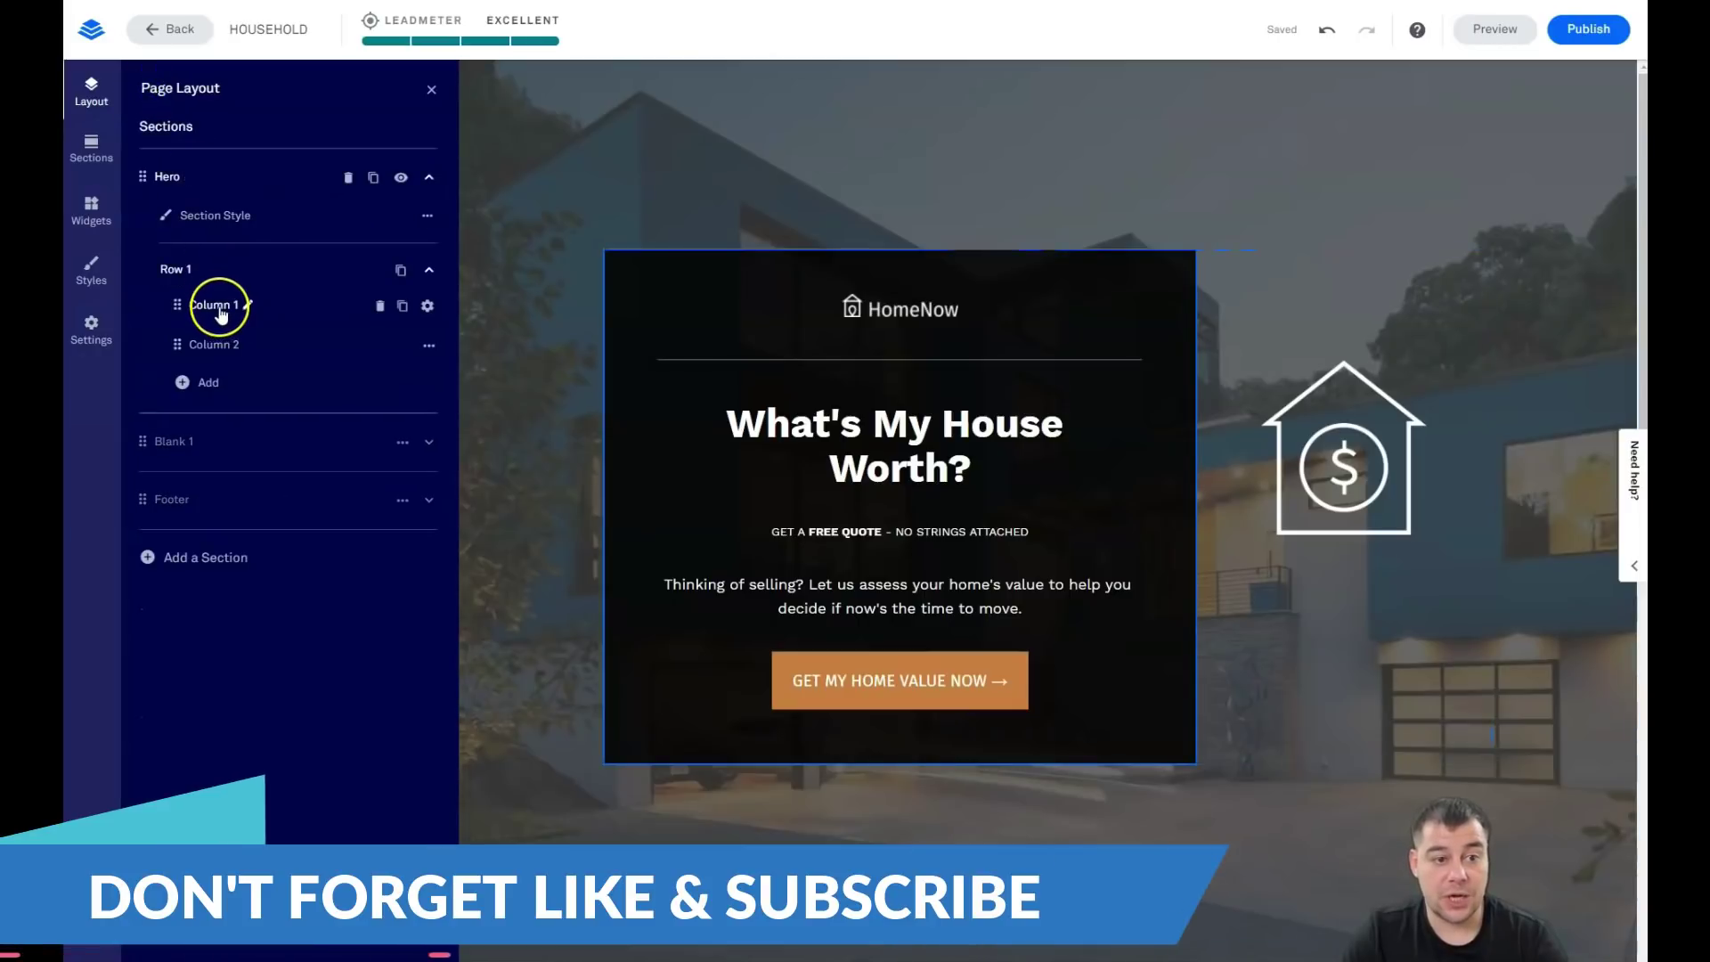
Step: Try a solid blue background on the Hero's Column 1, and change it to the translucent gray from the recent colors
left_click(427, 305)
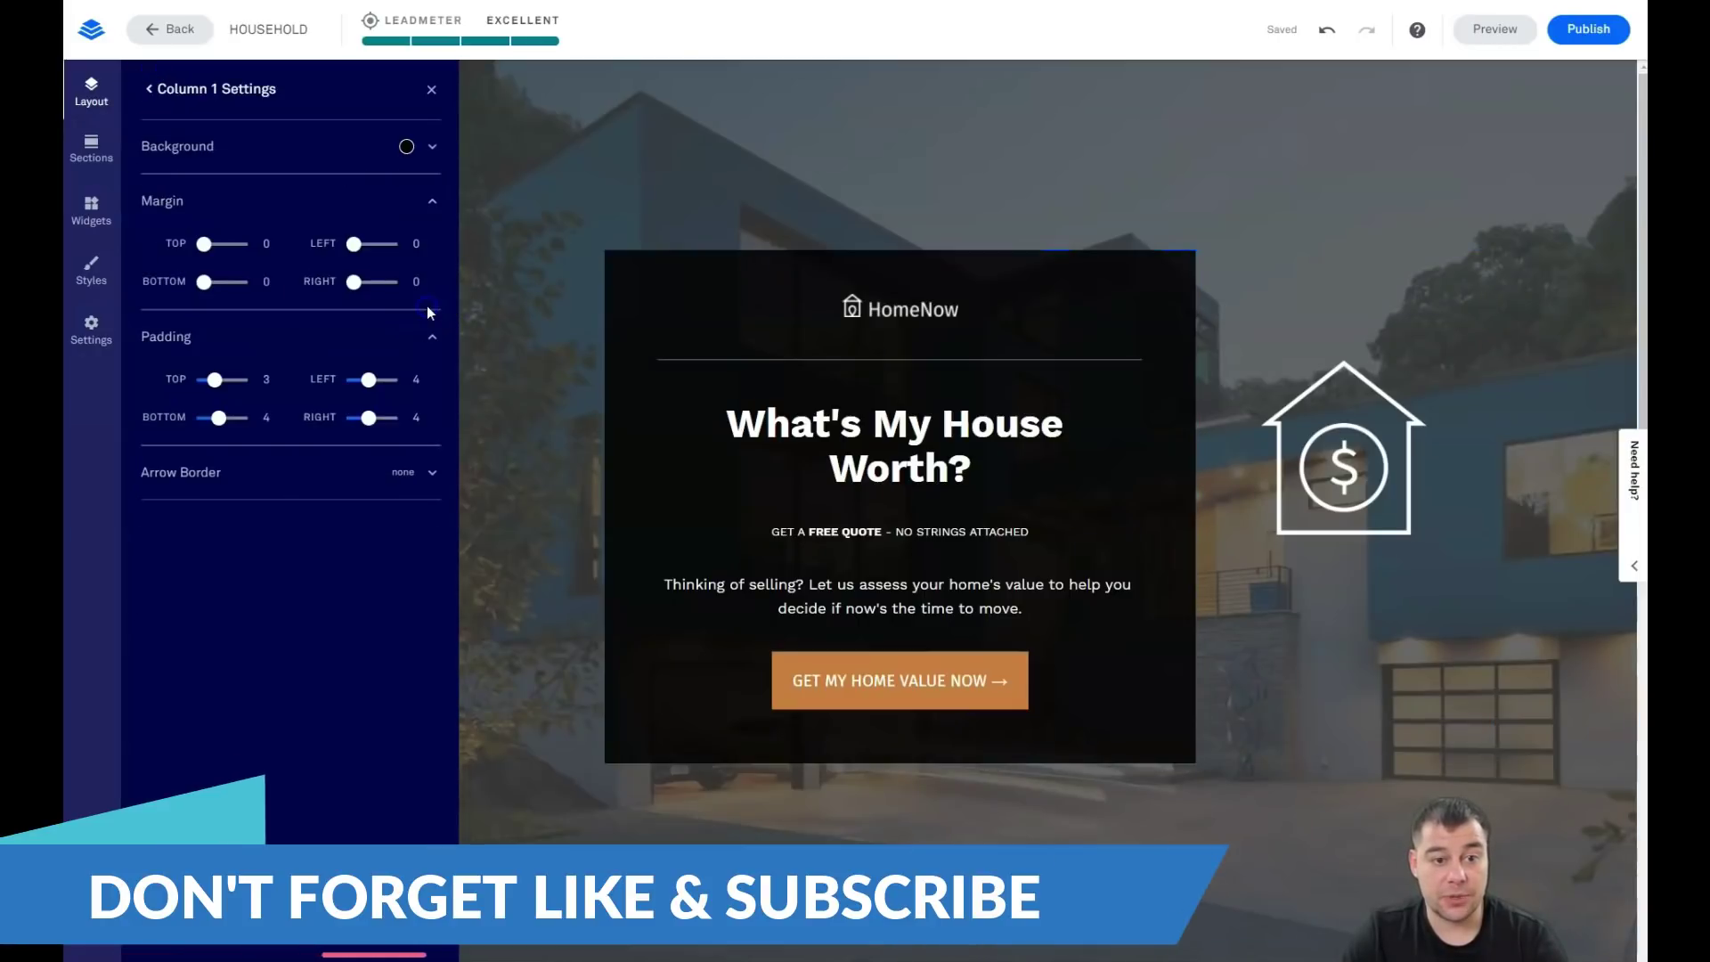
left_click(412, 148)
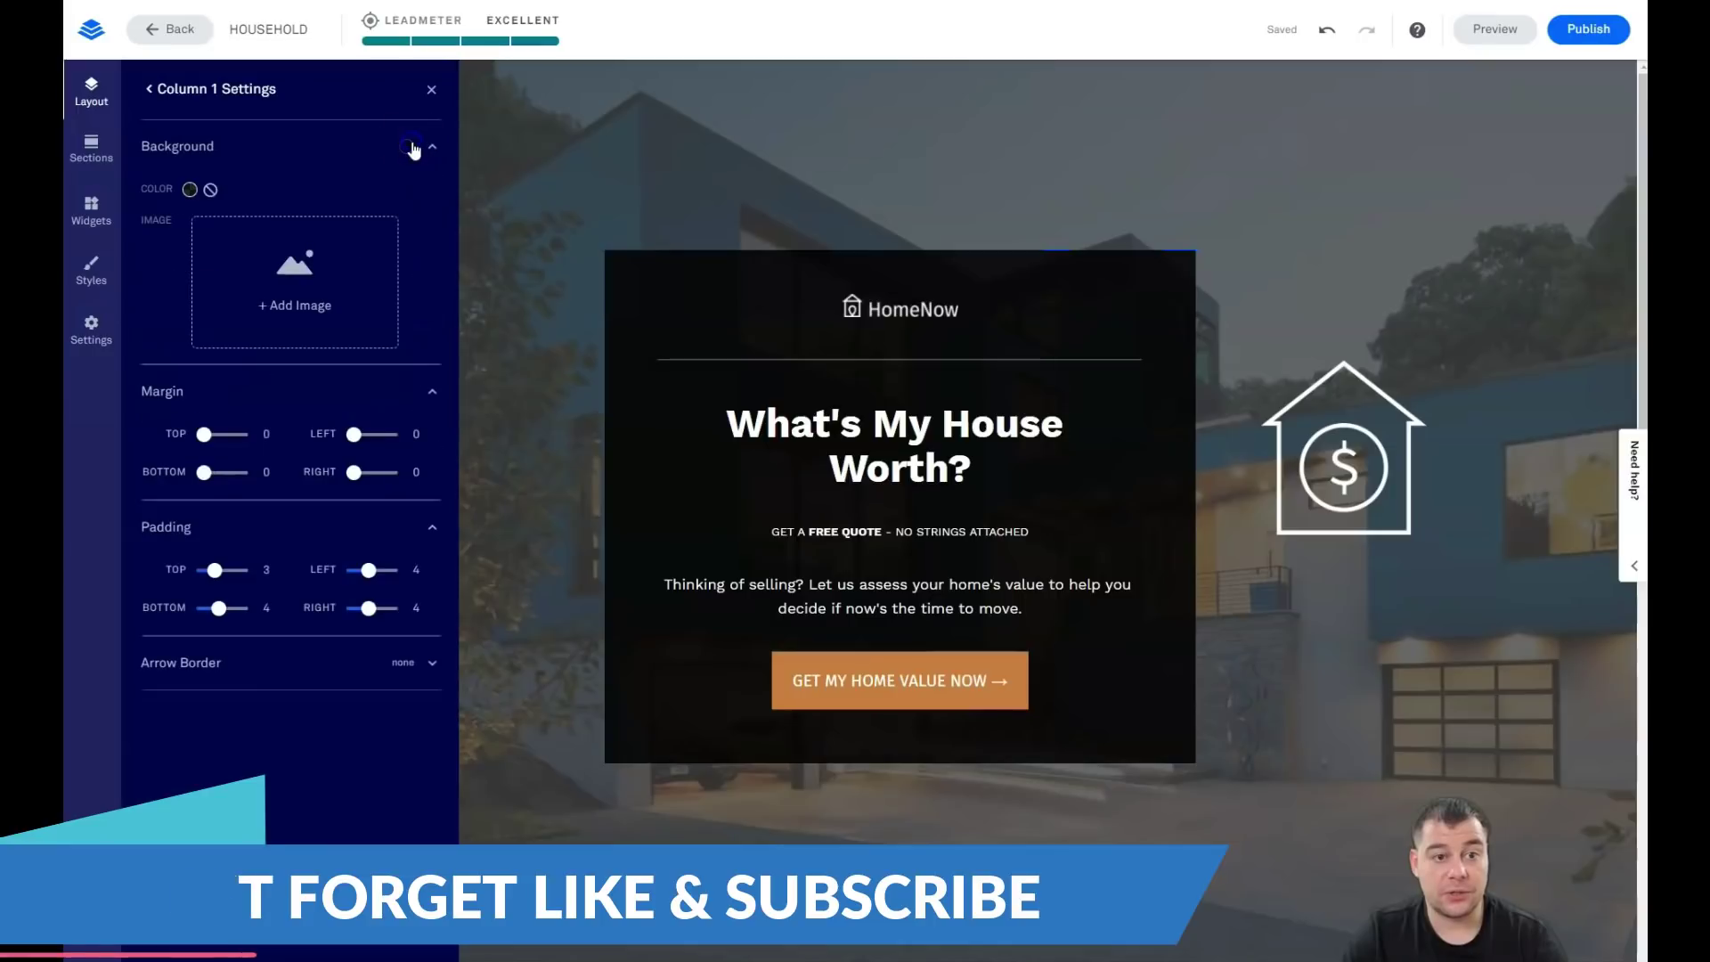
left_click(190, 190)
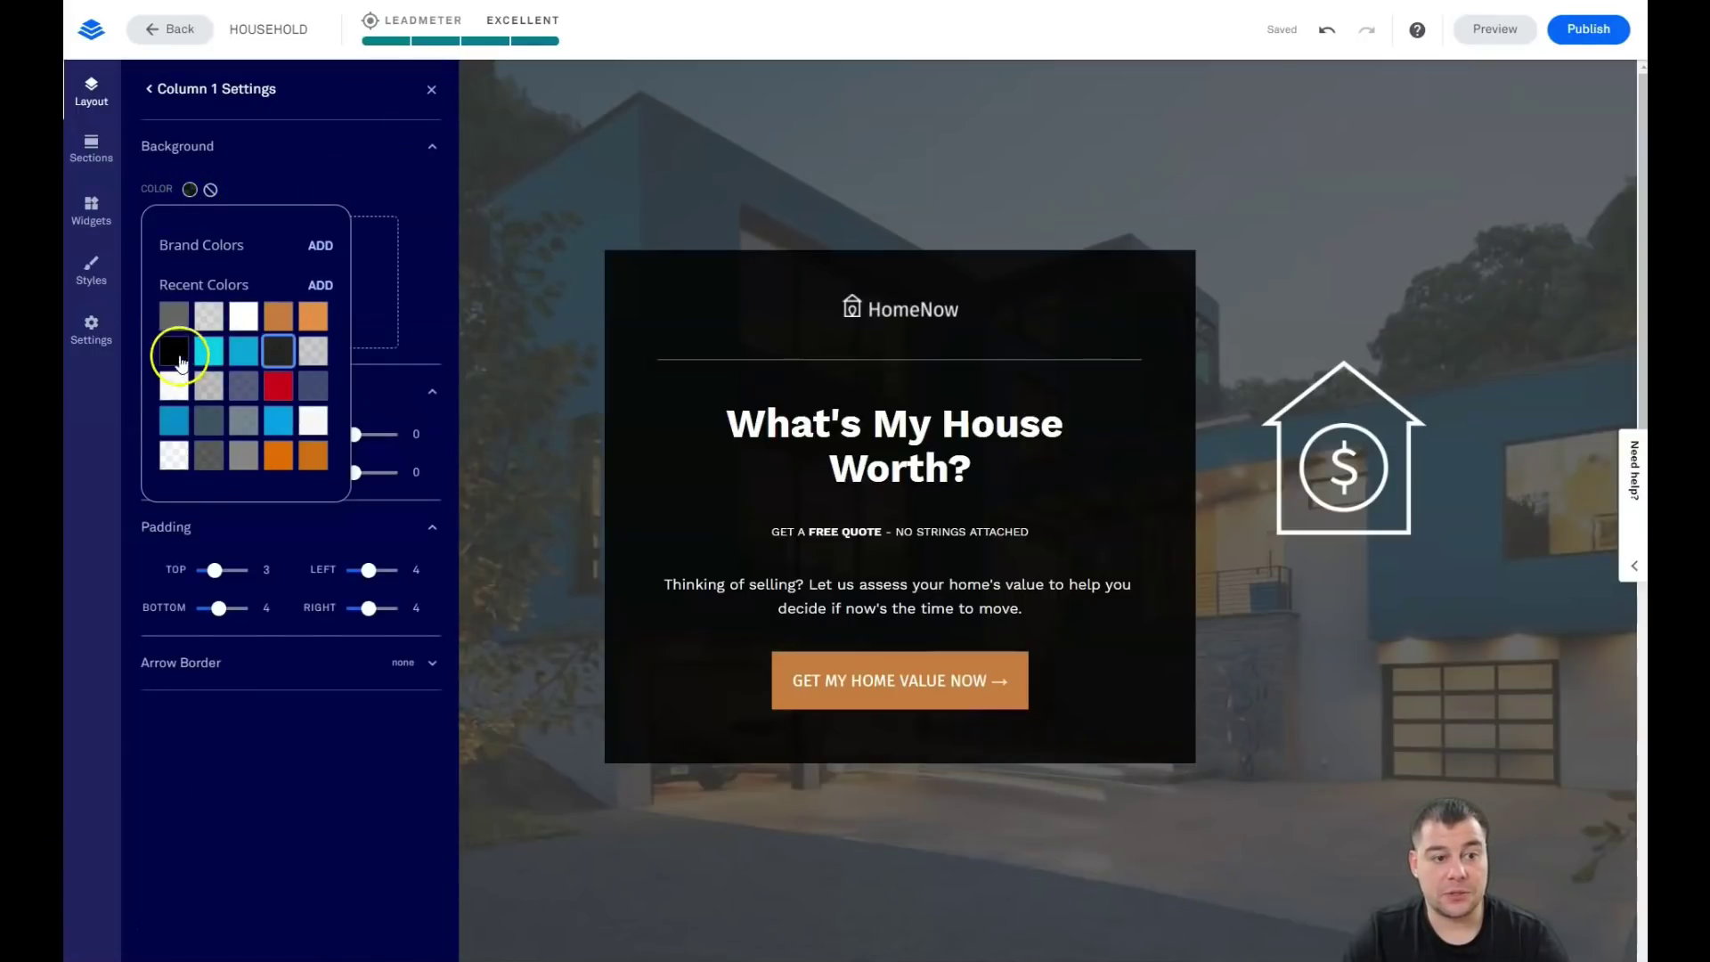
left_click(175, 425)
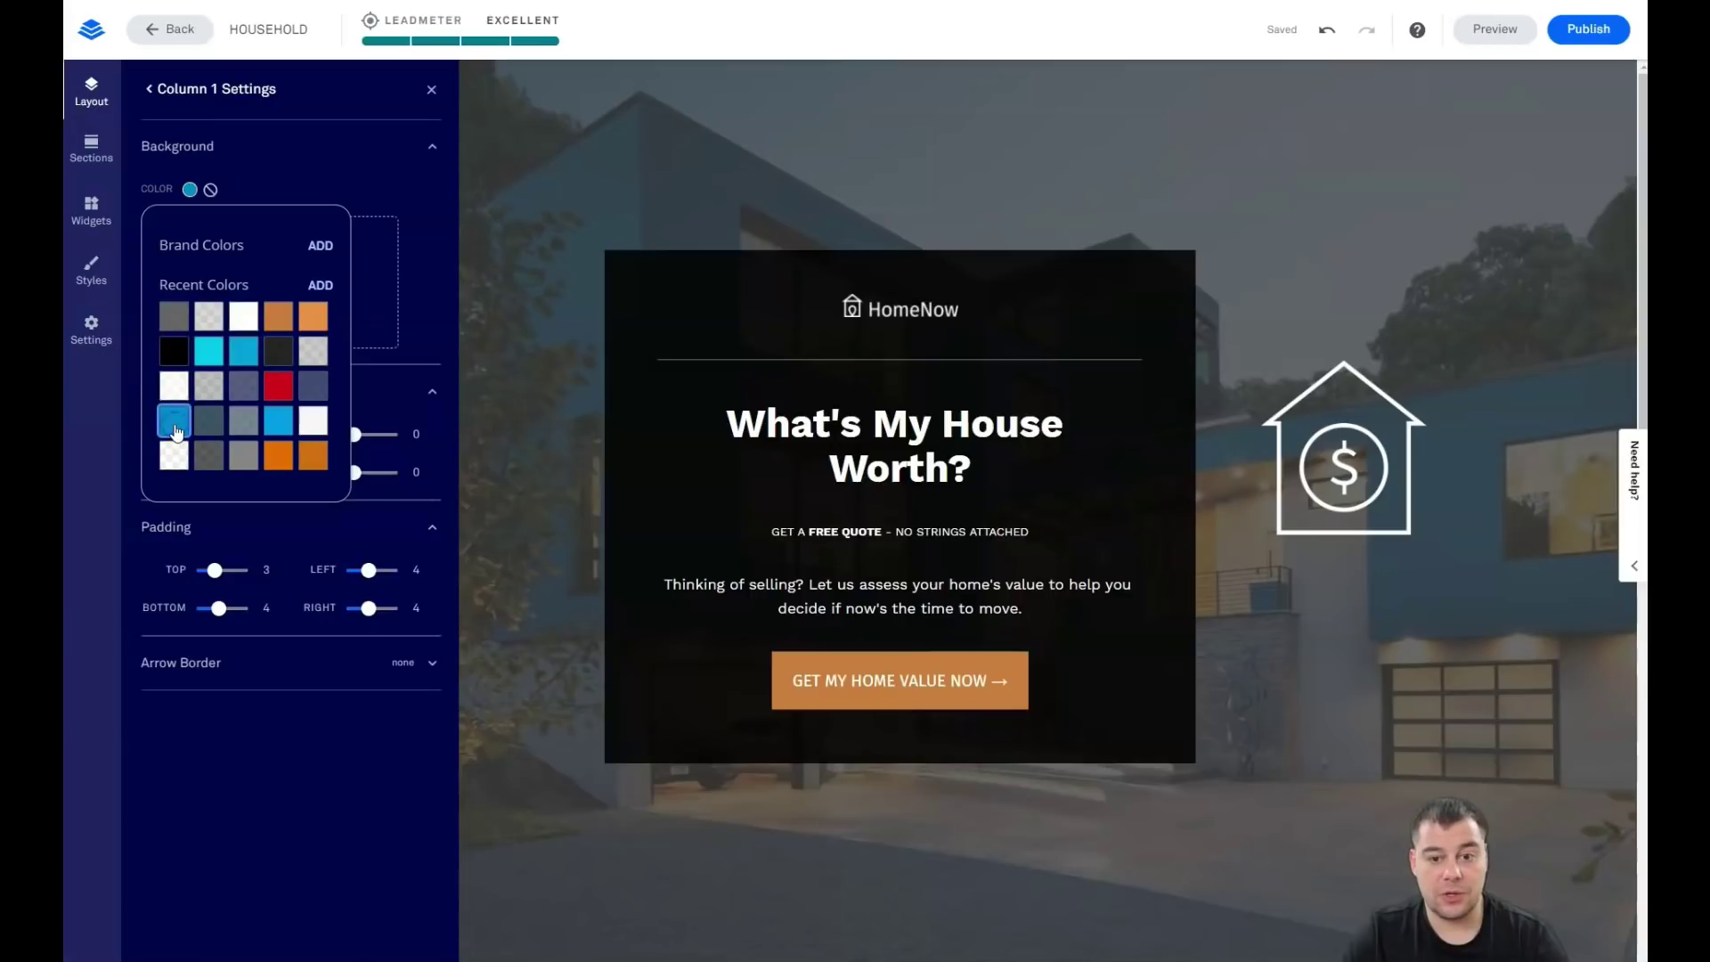
left_click(175, 426)
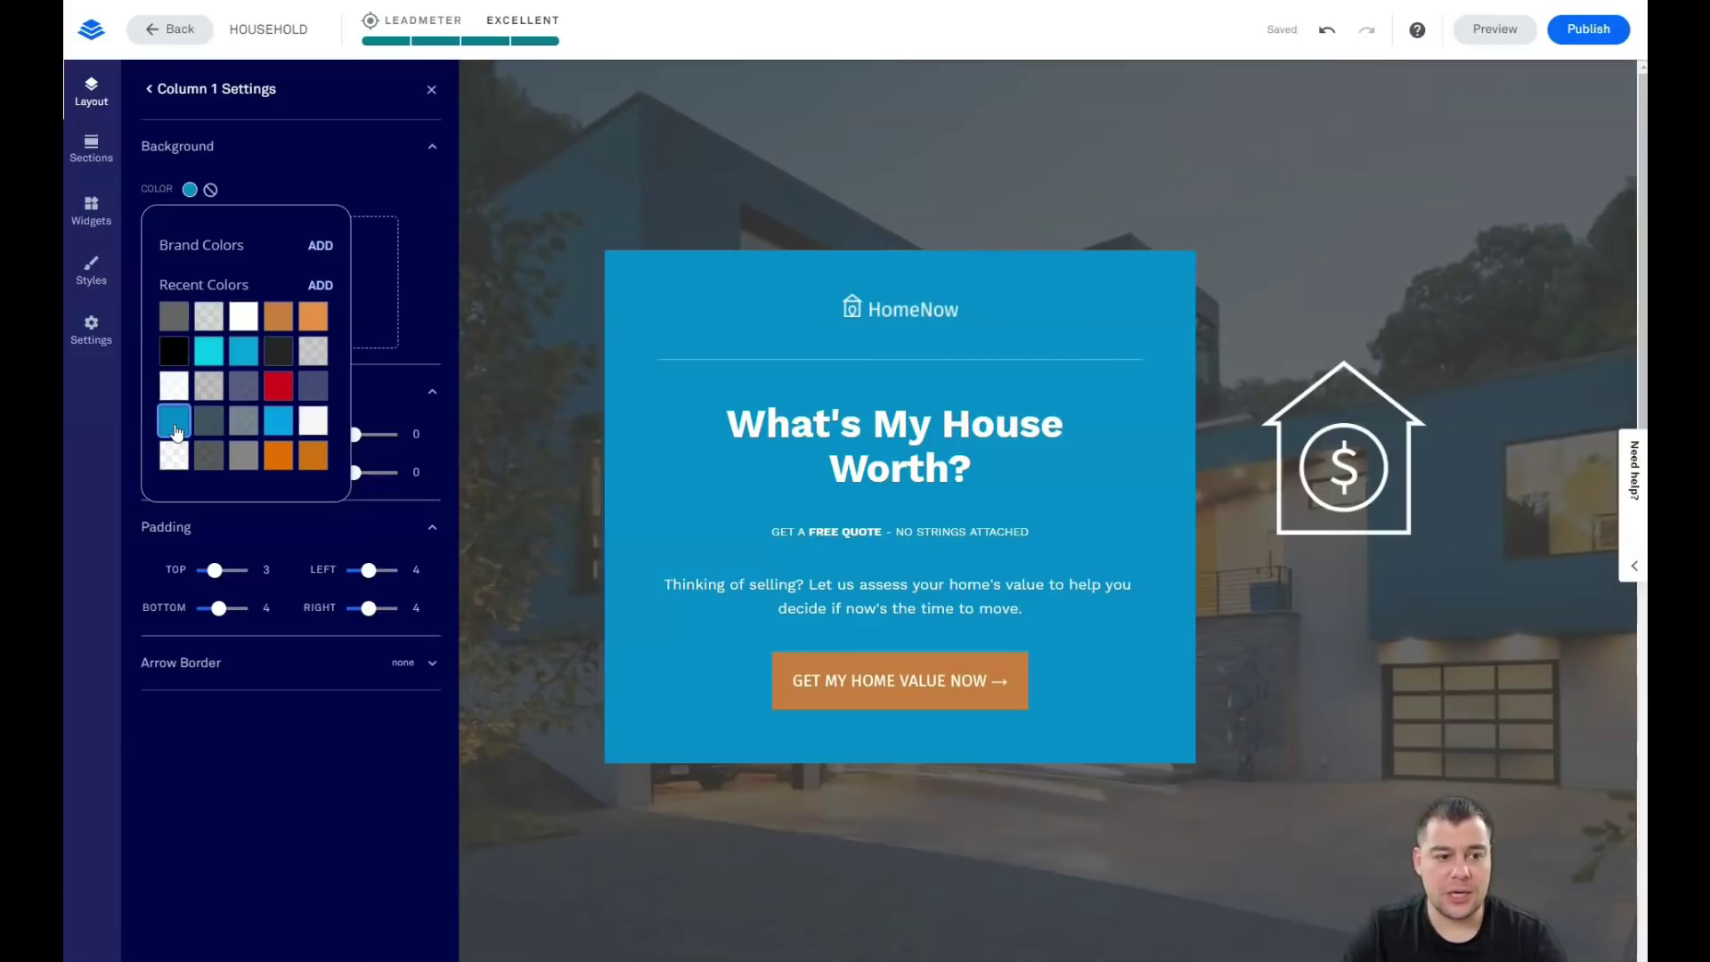
left_click(174, 323)
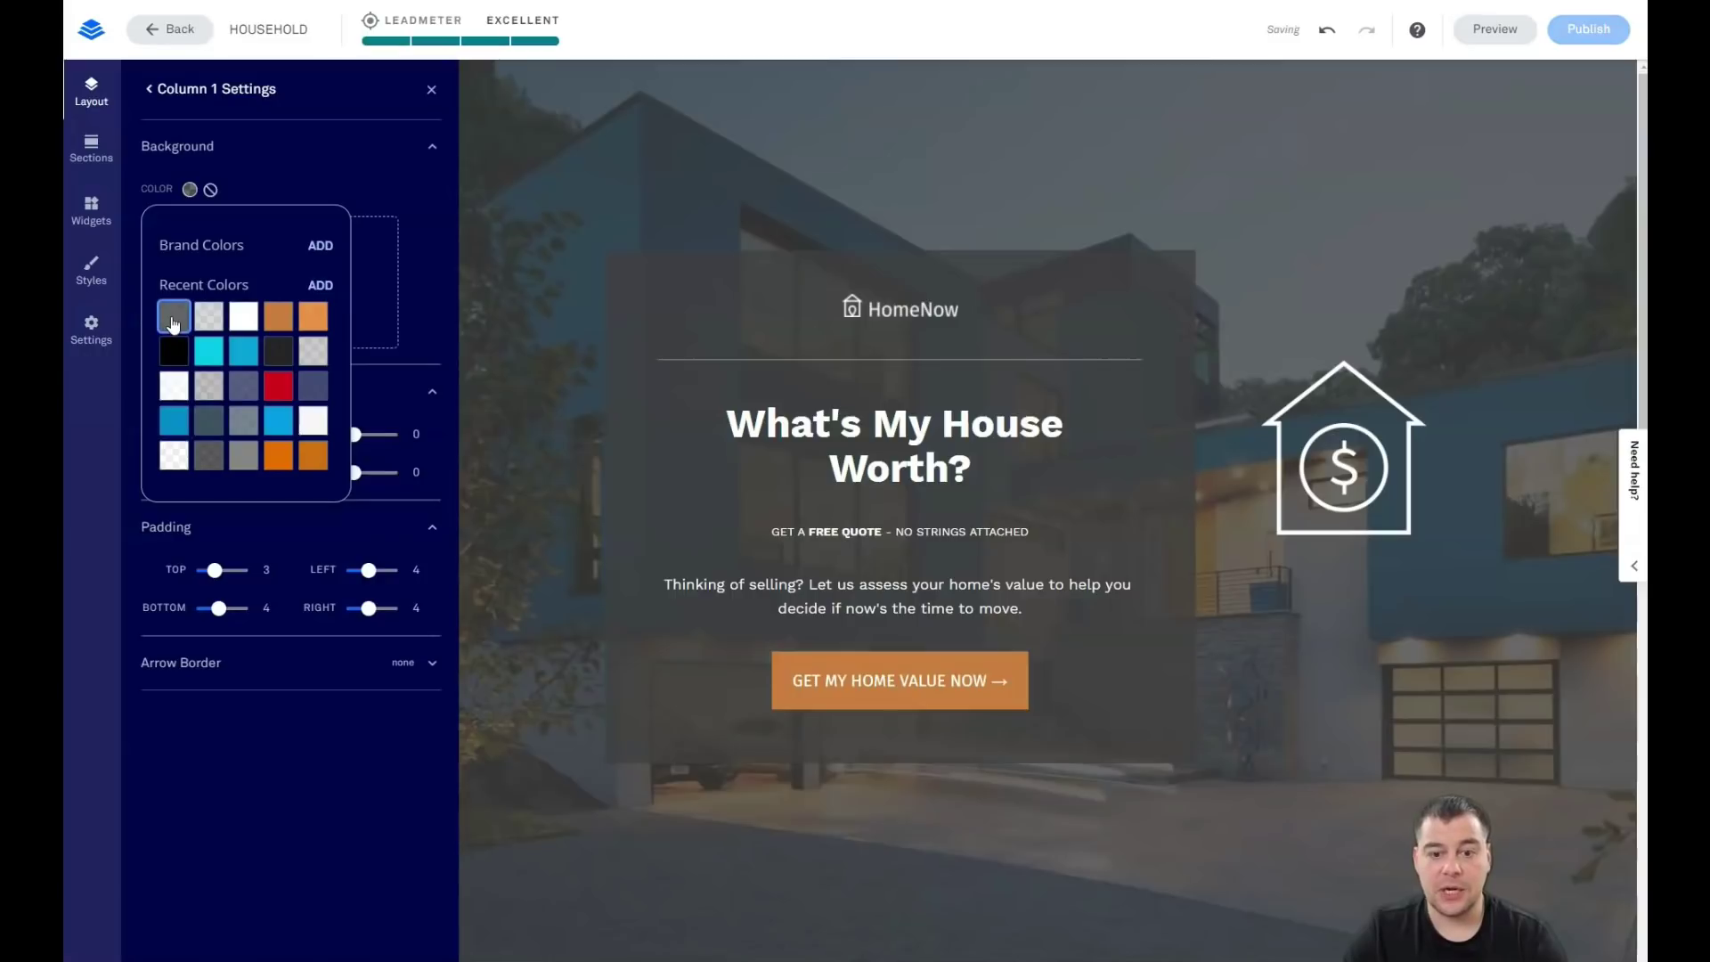
Step: Try black and near-black backgrounds on the Hero's Column 1, and settle on the recent translucent gray
left_click(248, 354)
left_click(171, 354)
left_click(174, 361)
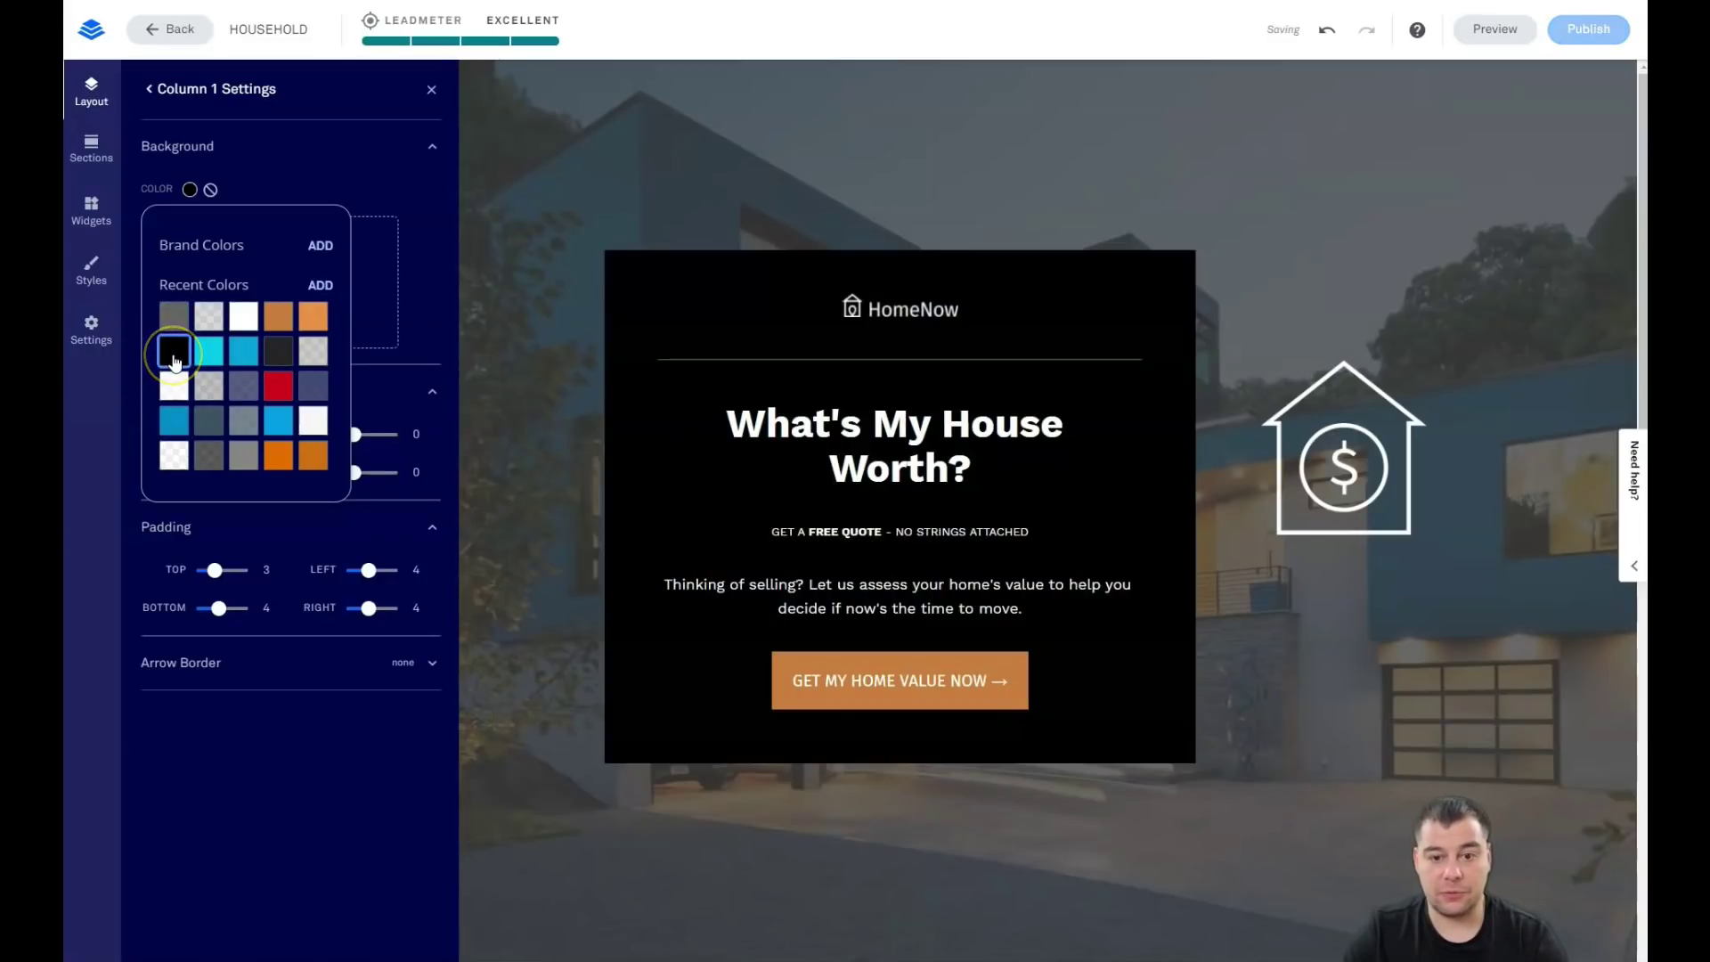
left_click(273, 357)
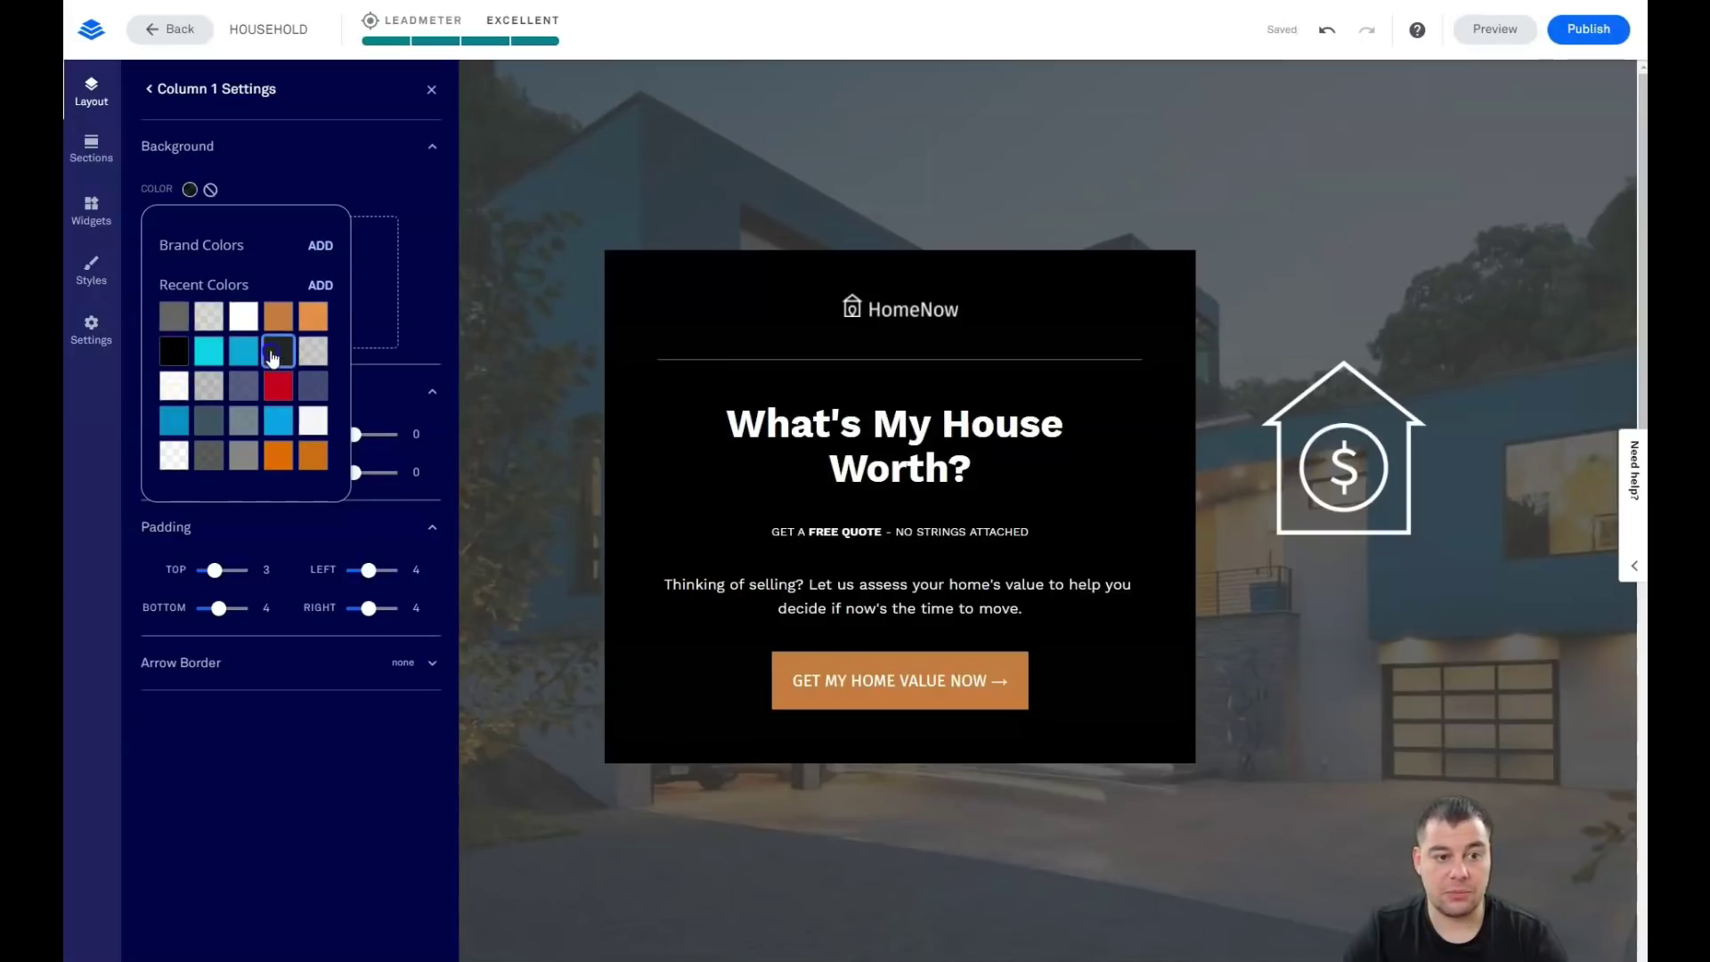
left_click(275, 359)
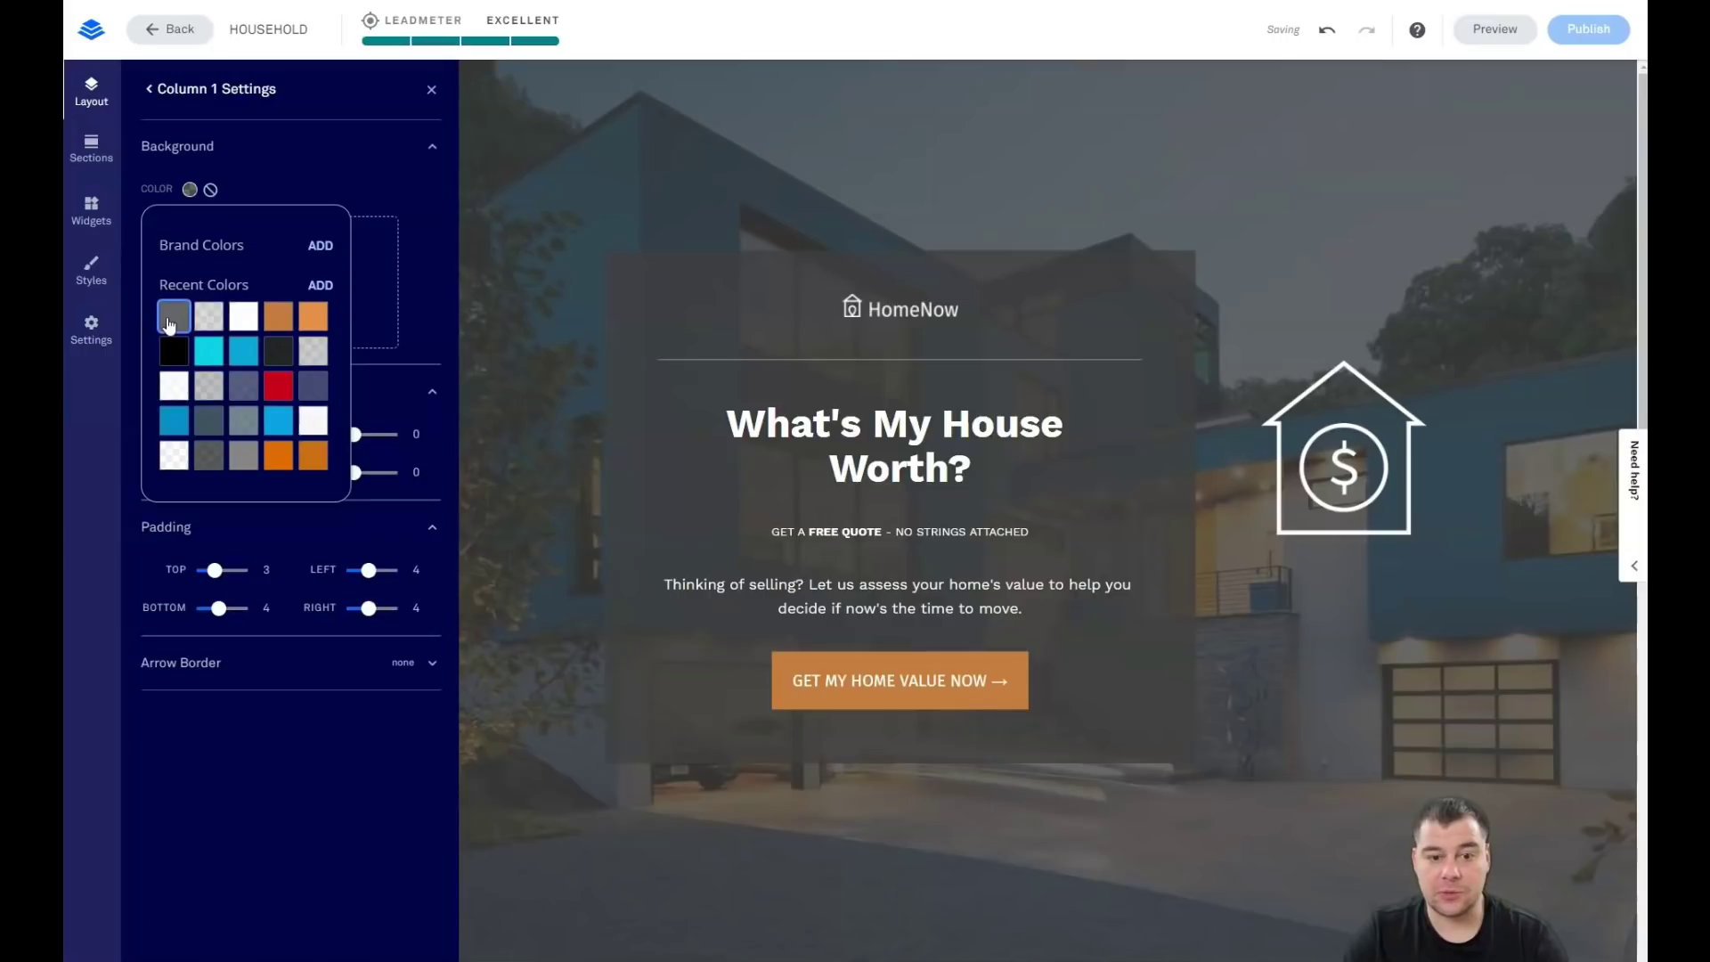
scroll(1076, 529, "down", 4)
scroll(1114, 515, "up", 4)
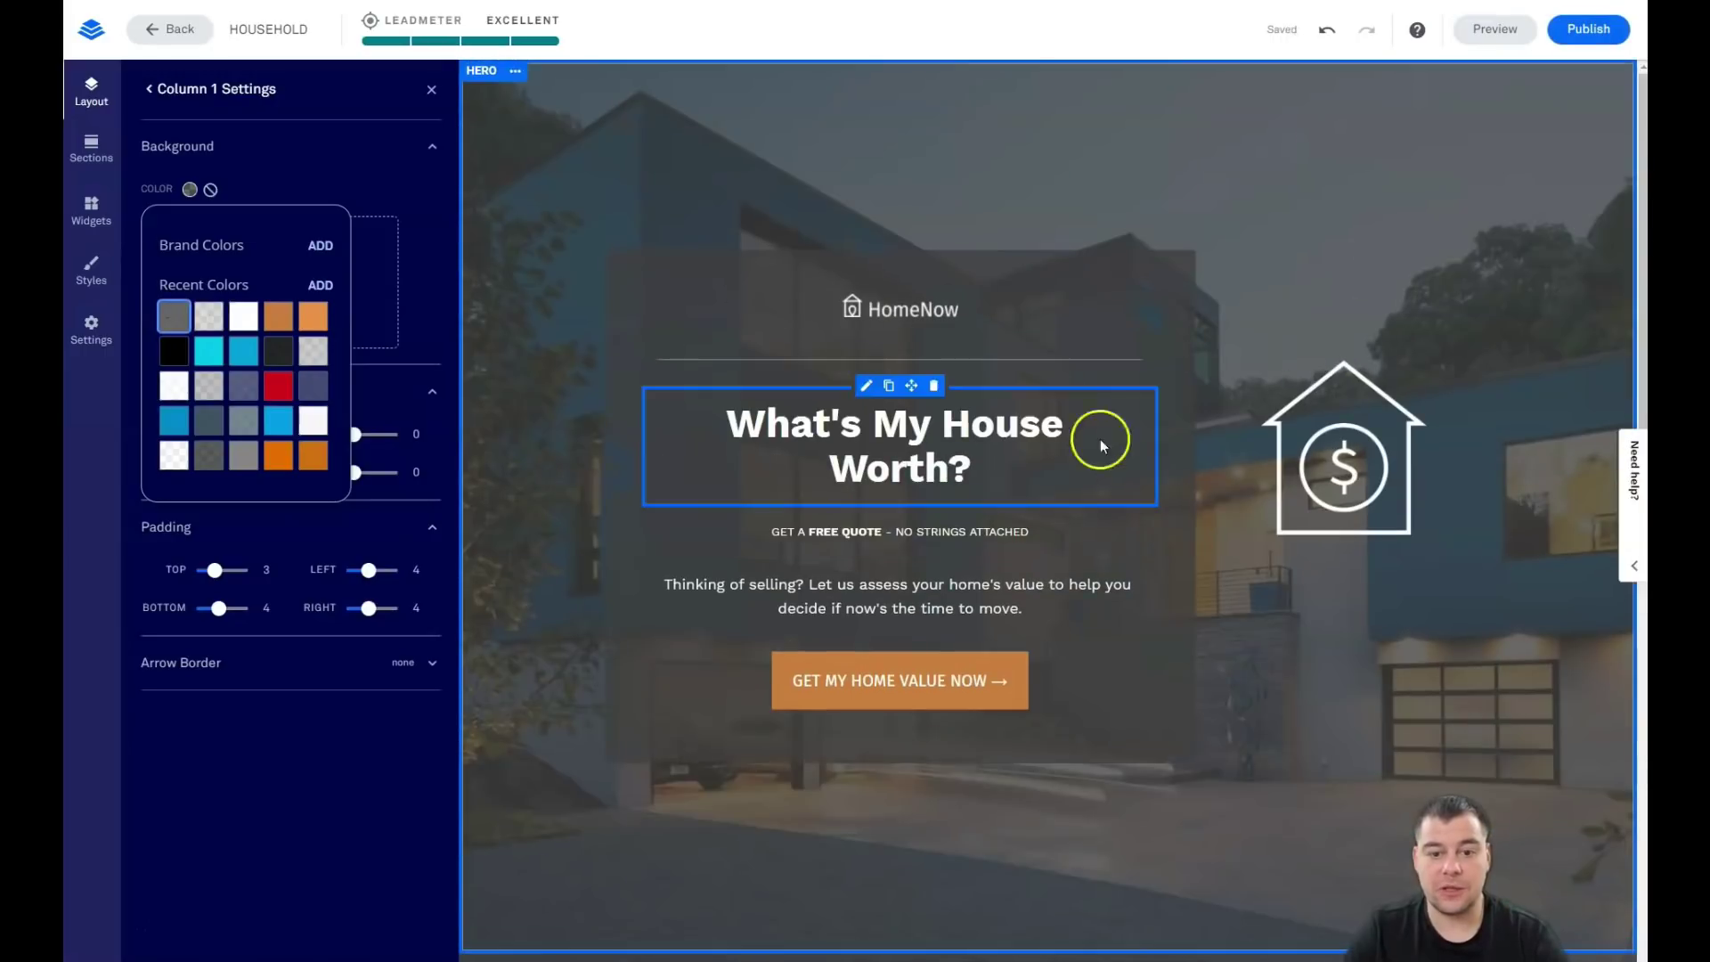
left_click(430, 92)
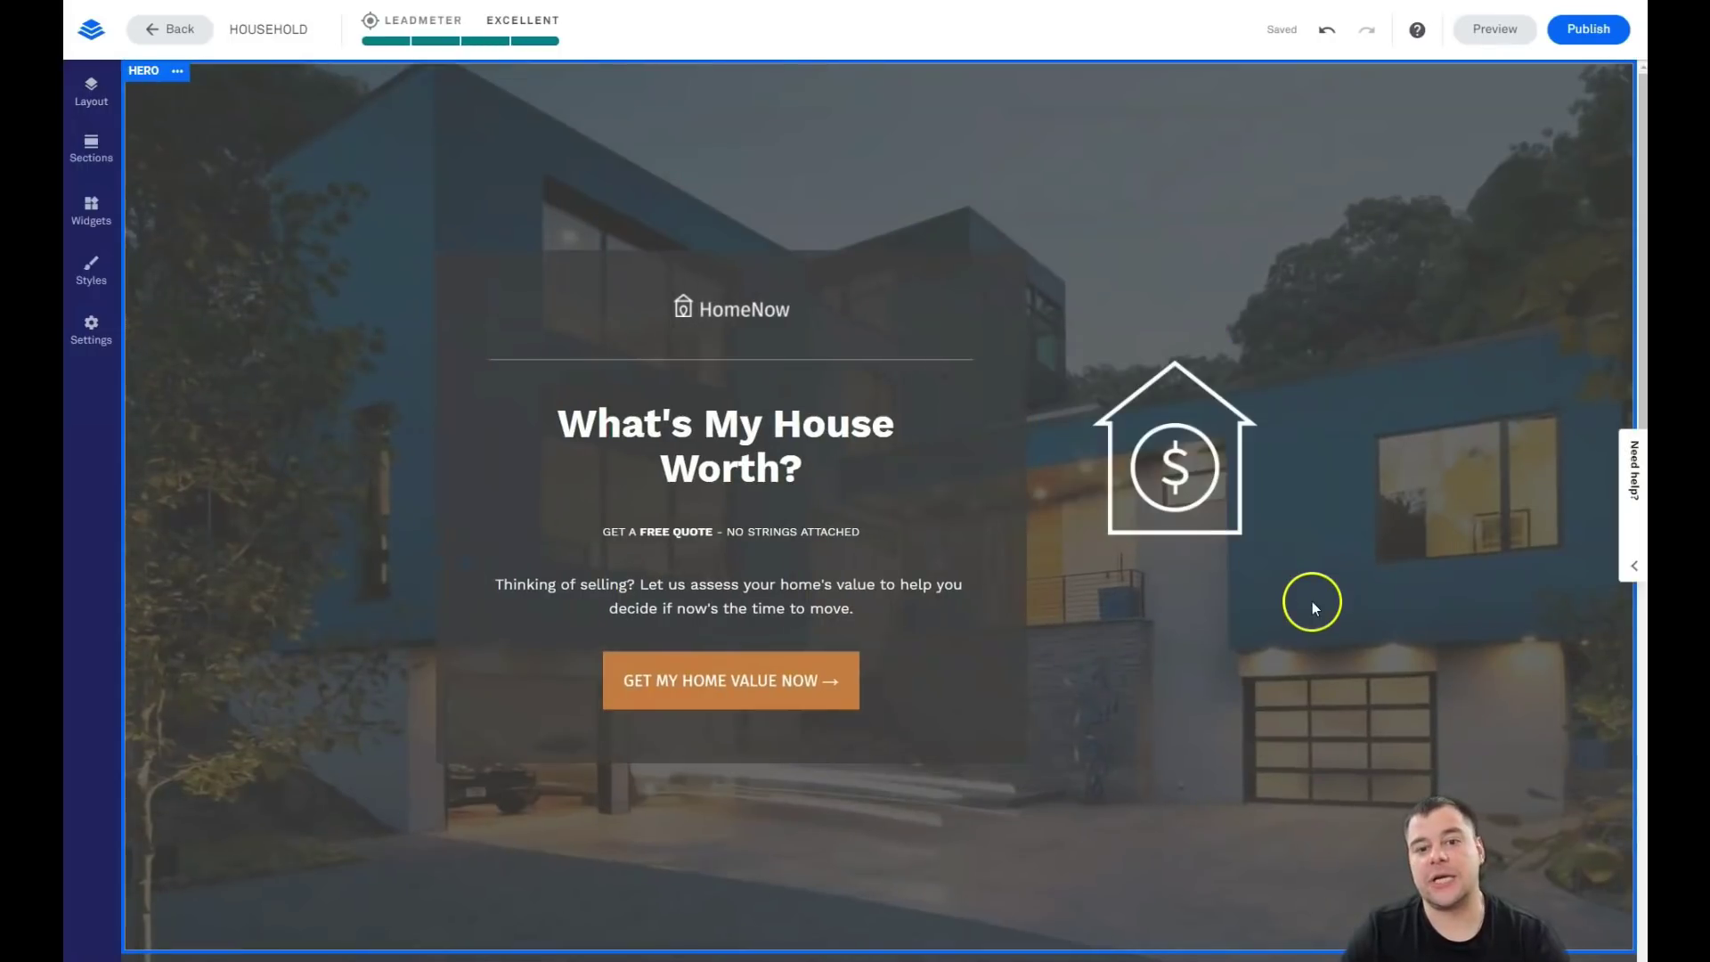
Step: Fill the Blank 1 section with a Video widget in the wide column, and Text and Button widgets in the two columns beneath
scroll(1118, 478, "down", 8)
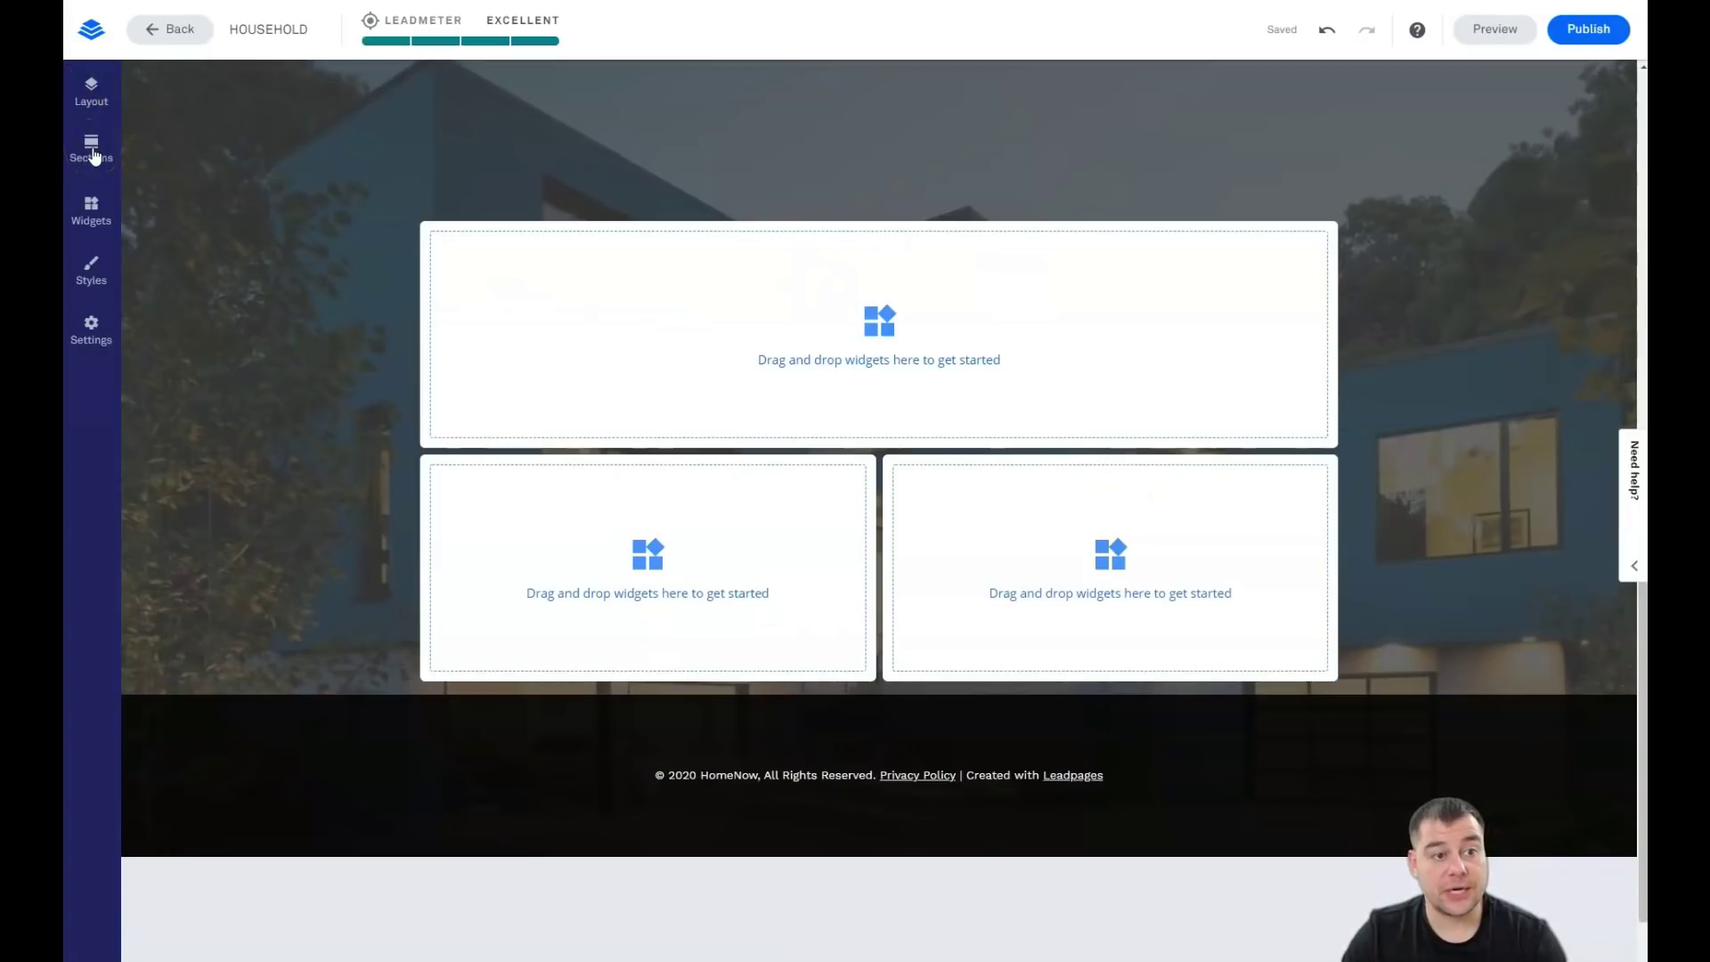
left_click(84, 223)
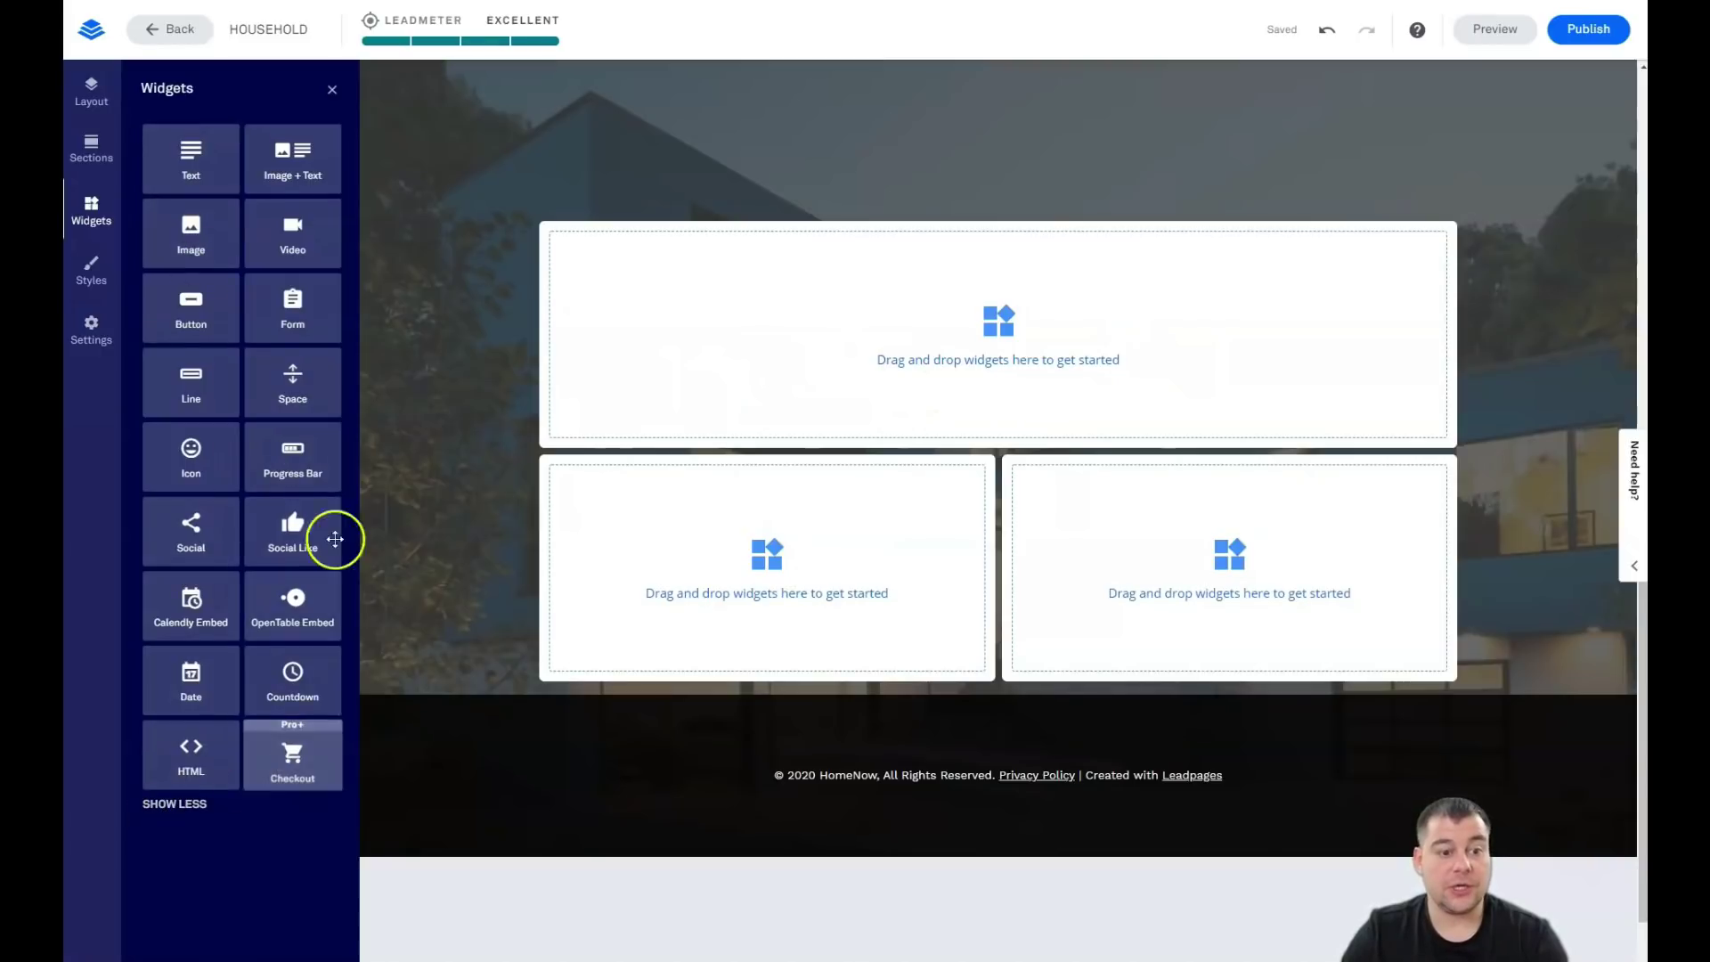
left_click(169, 806)
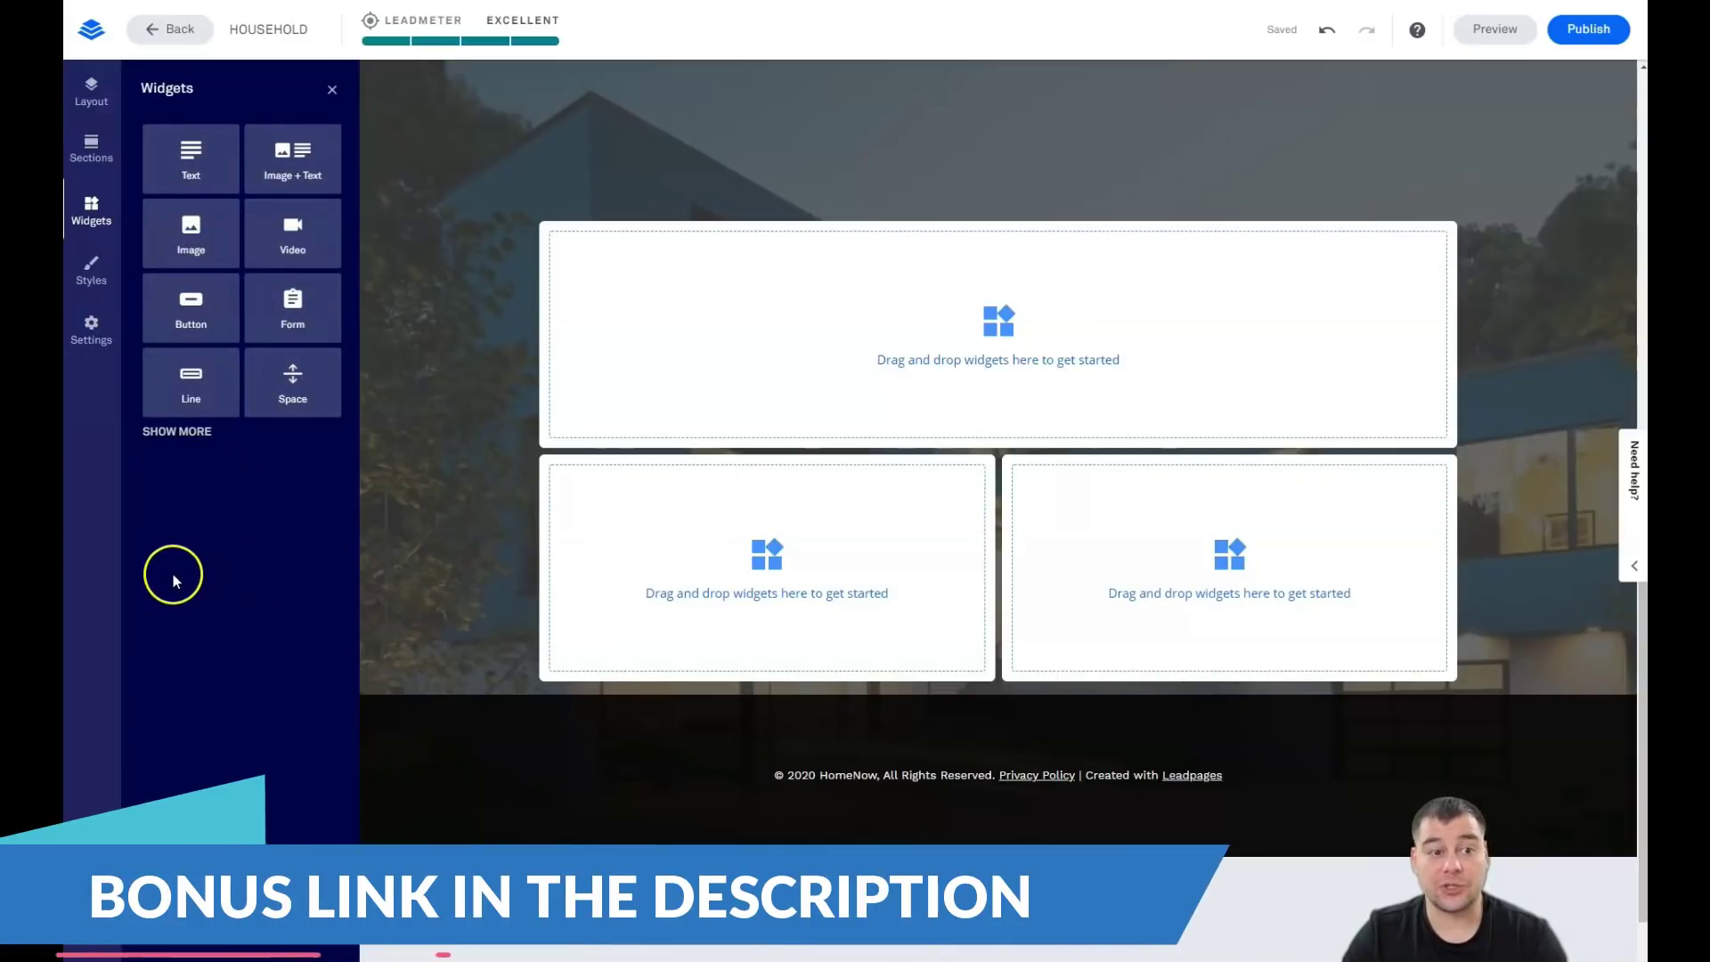
left_click_drag(286, 237, 834, 366)
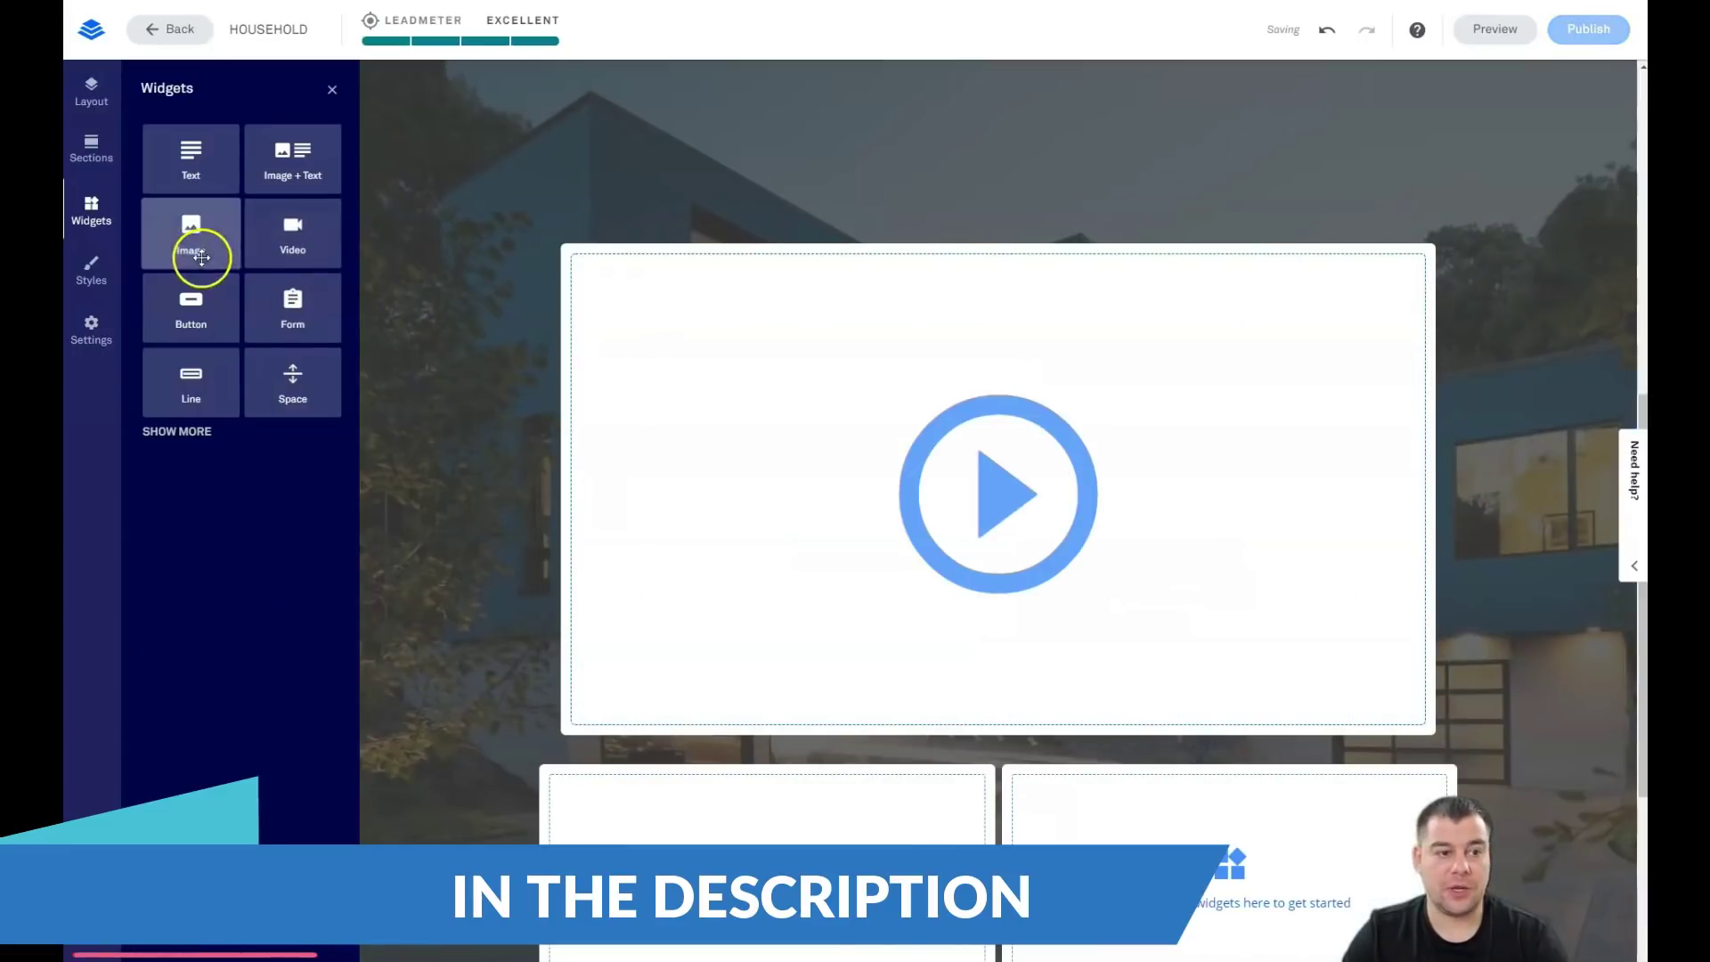
left_click_drag(184, 158, 799, 895)
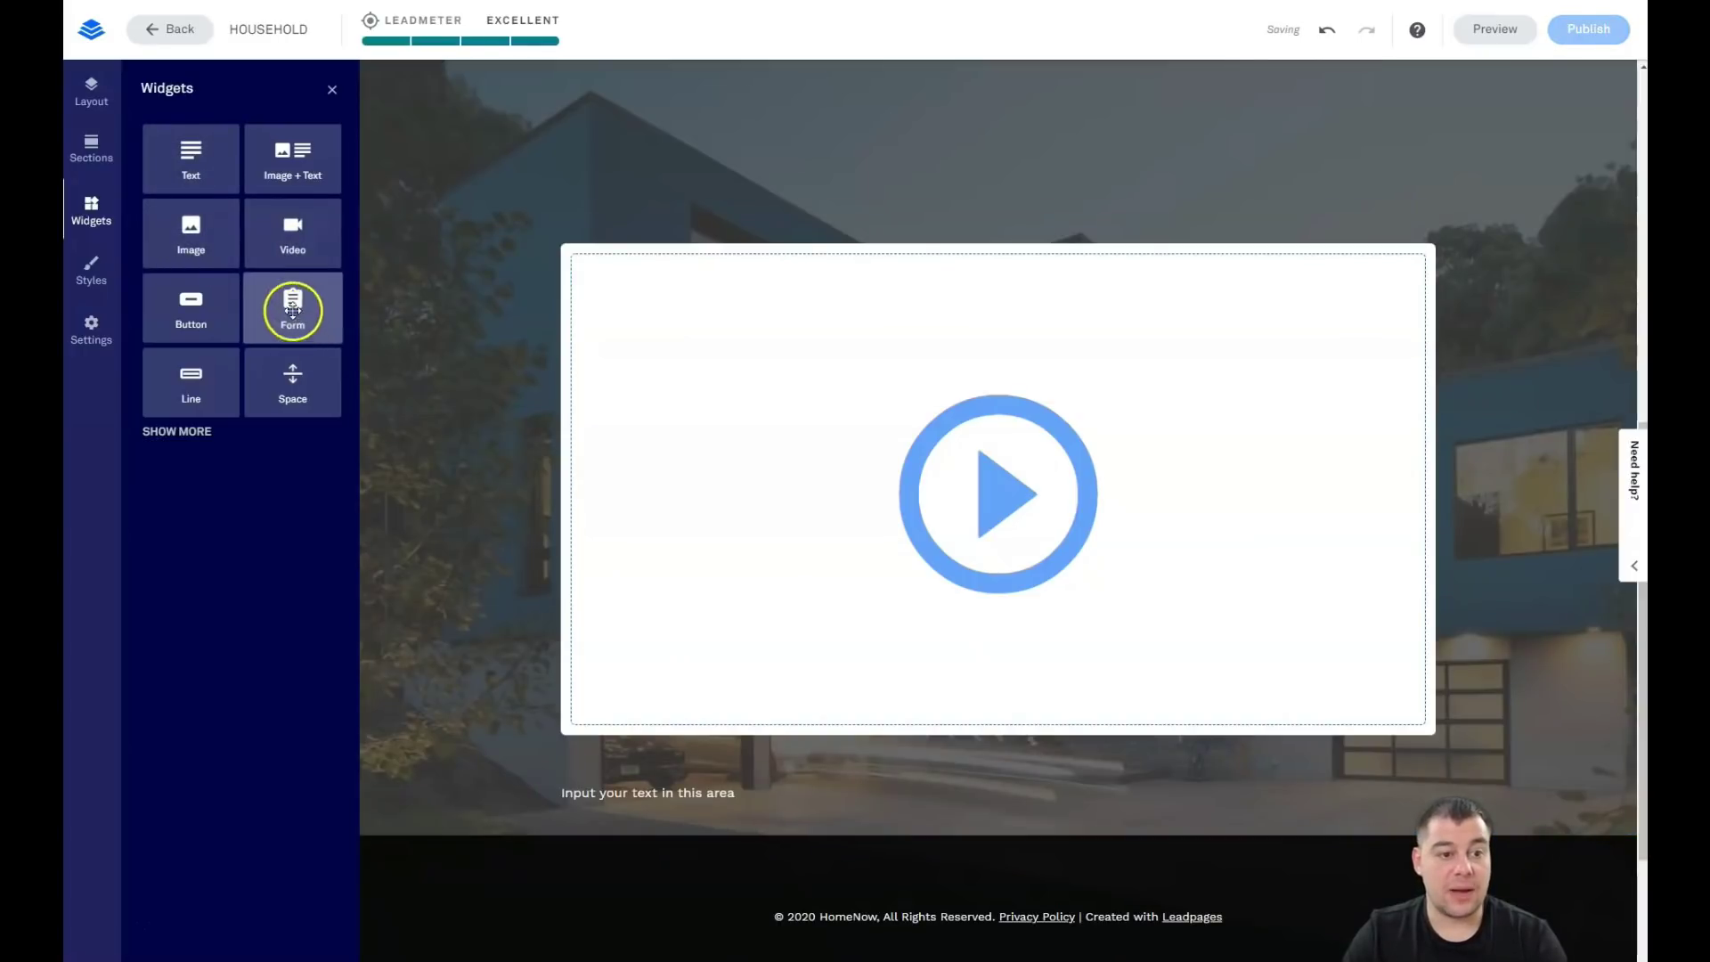
left_click_drag(203, 306, 1199, 793)
scroll(1547, 477, "down", 3)
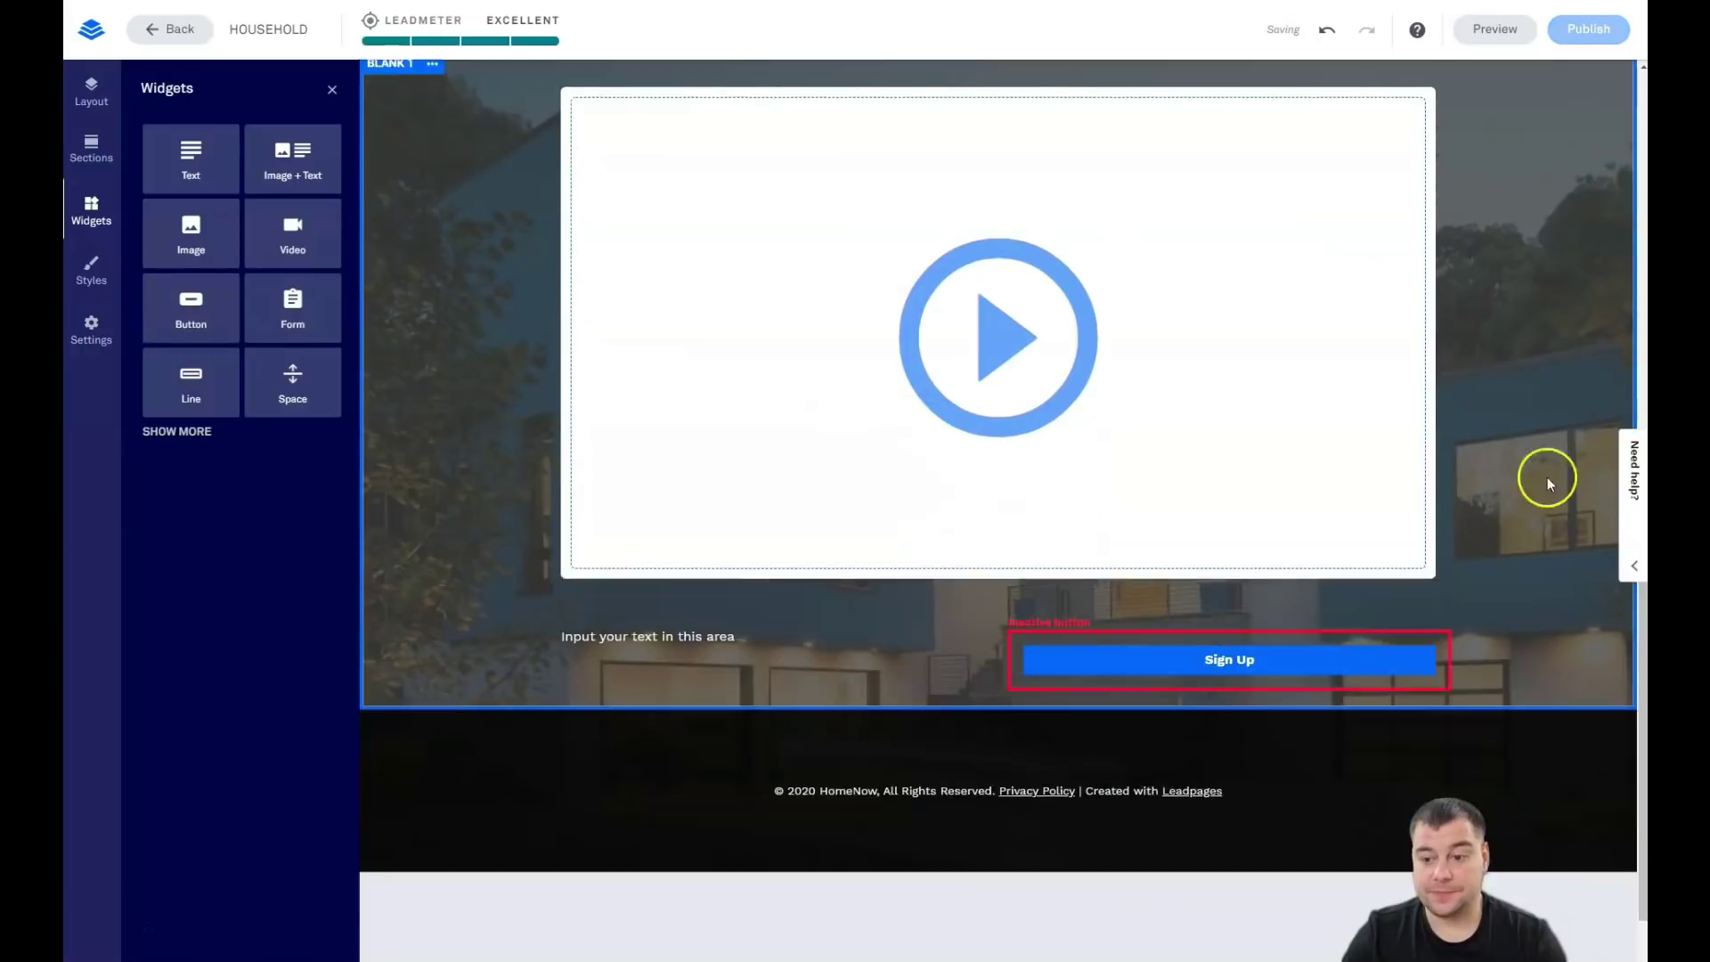
scroll(1466, 420, "up", 4)
scroll(1466, 420, "down", 2)
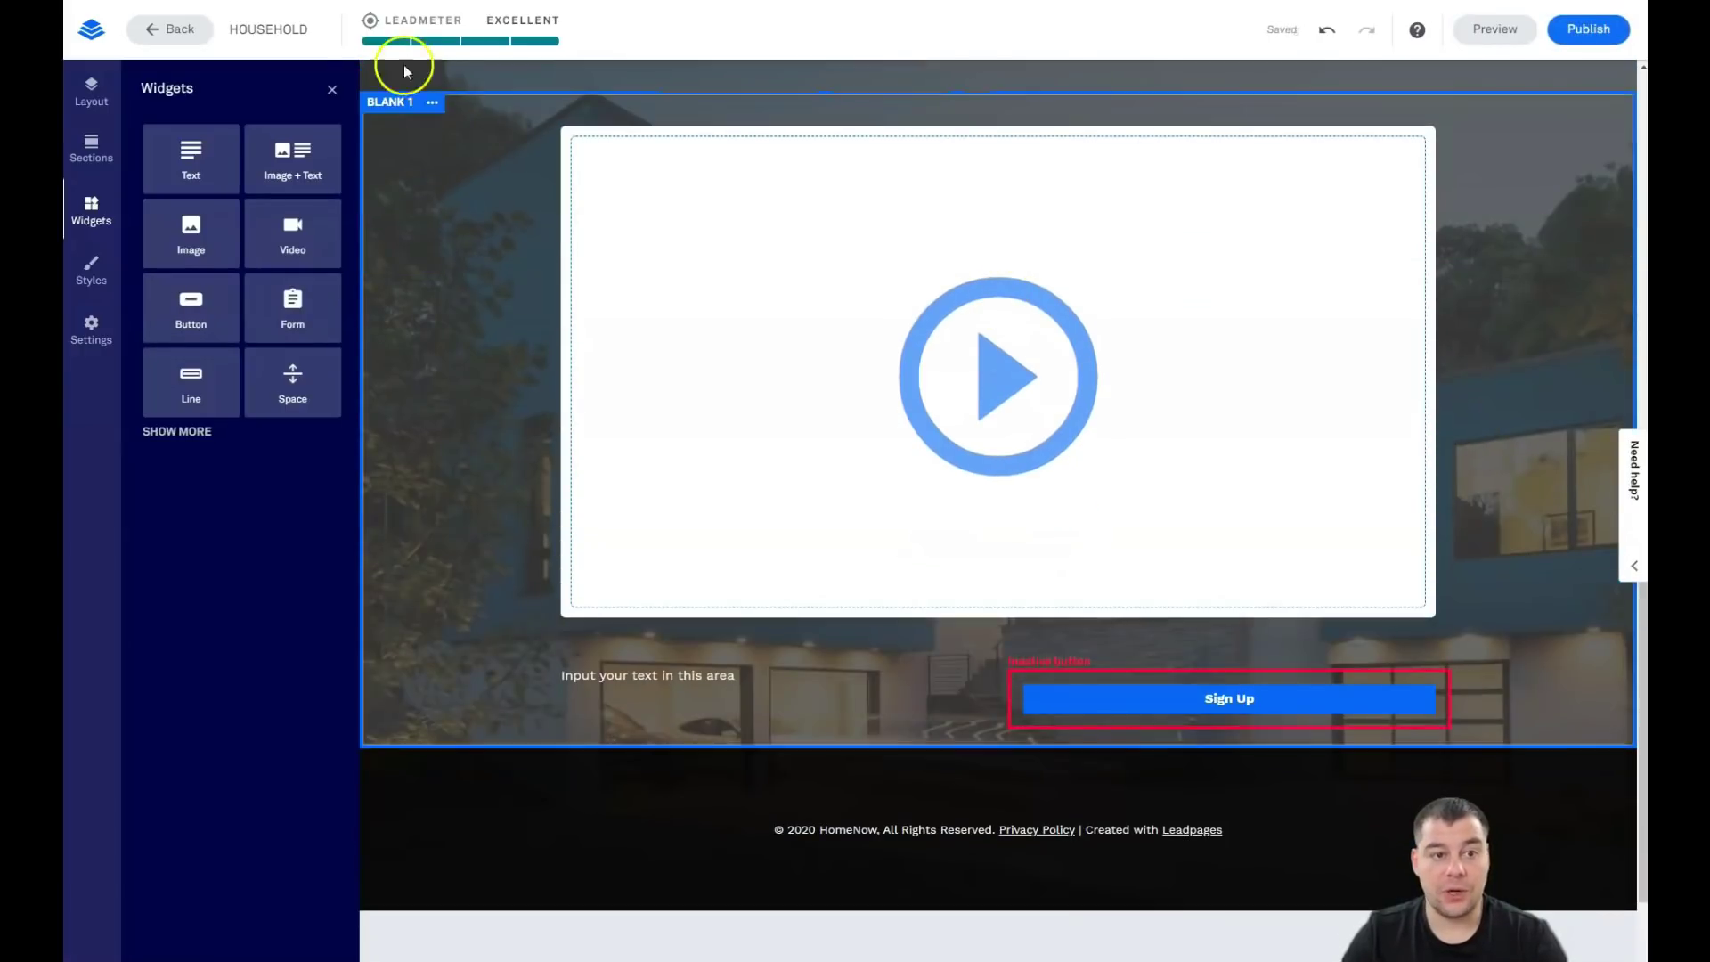
Step: Set the Blank 1 section's minimum height to 90% and check the resulting spacing on the page
left_click(330, 93)
left_click(193, 101)
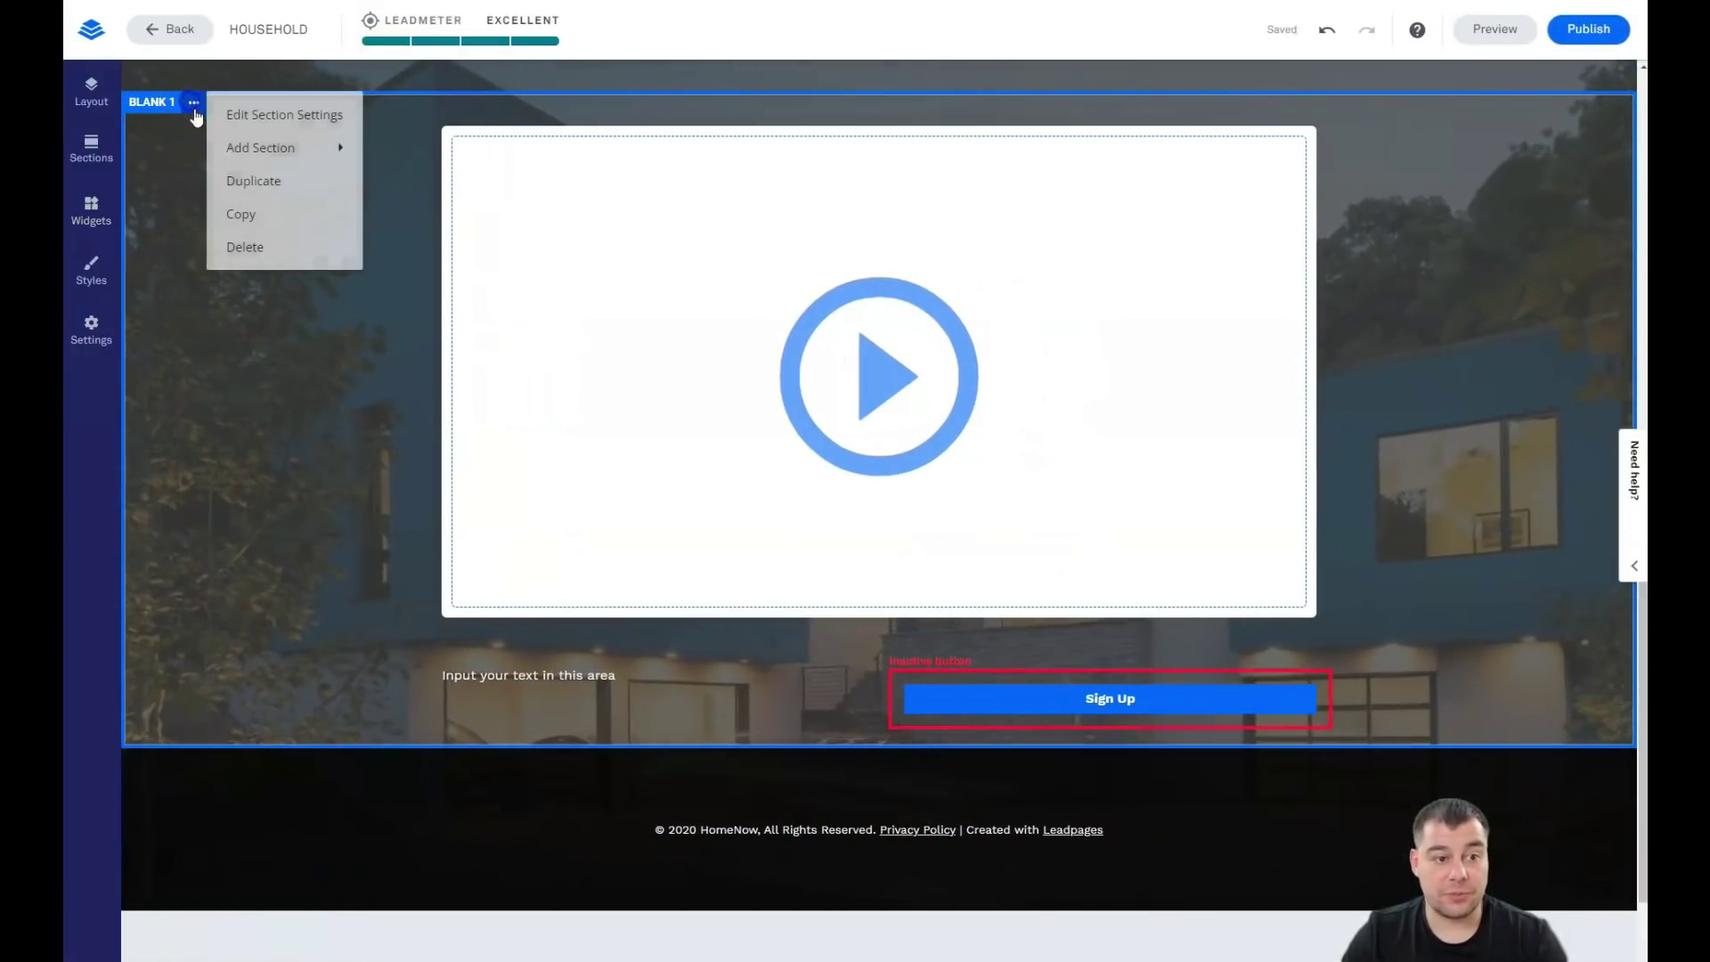
left_click(267, 114)
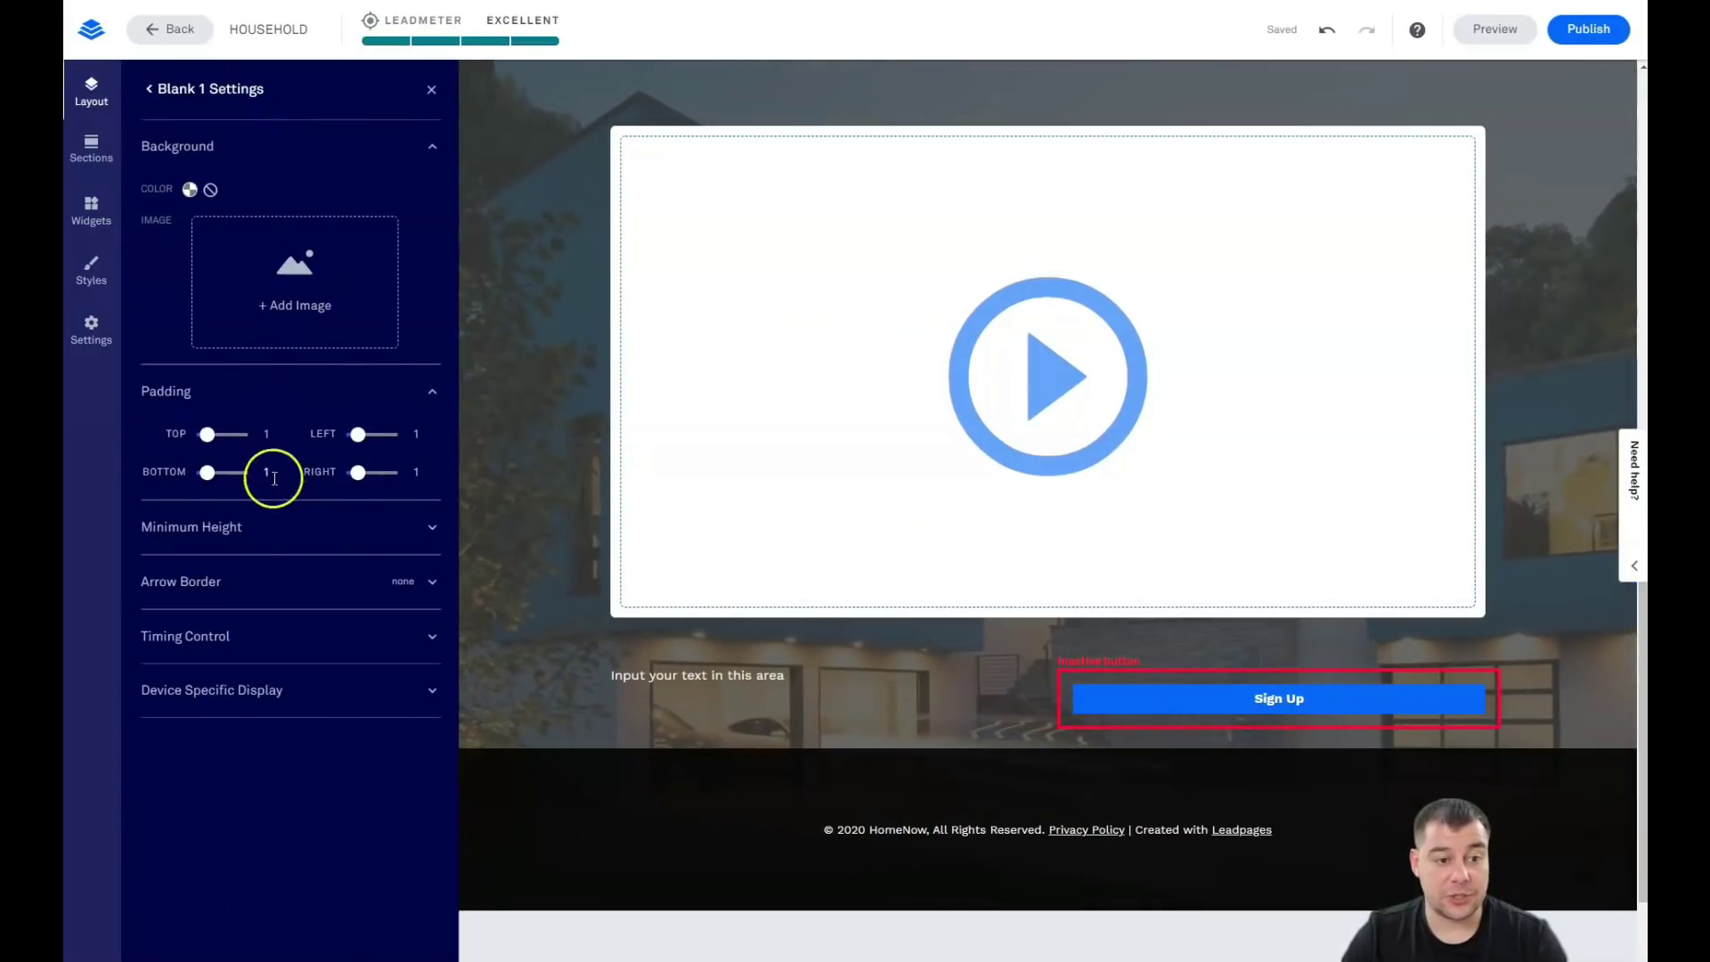
left_click(320, 529)
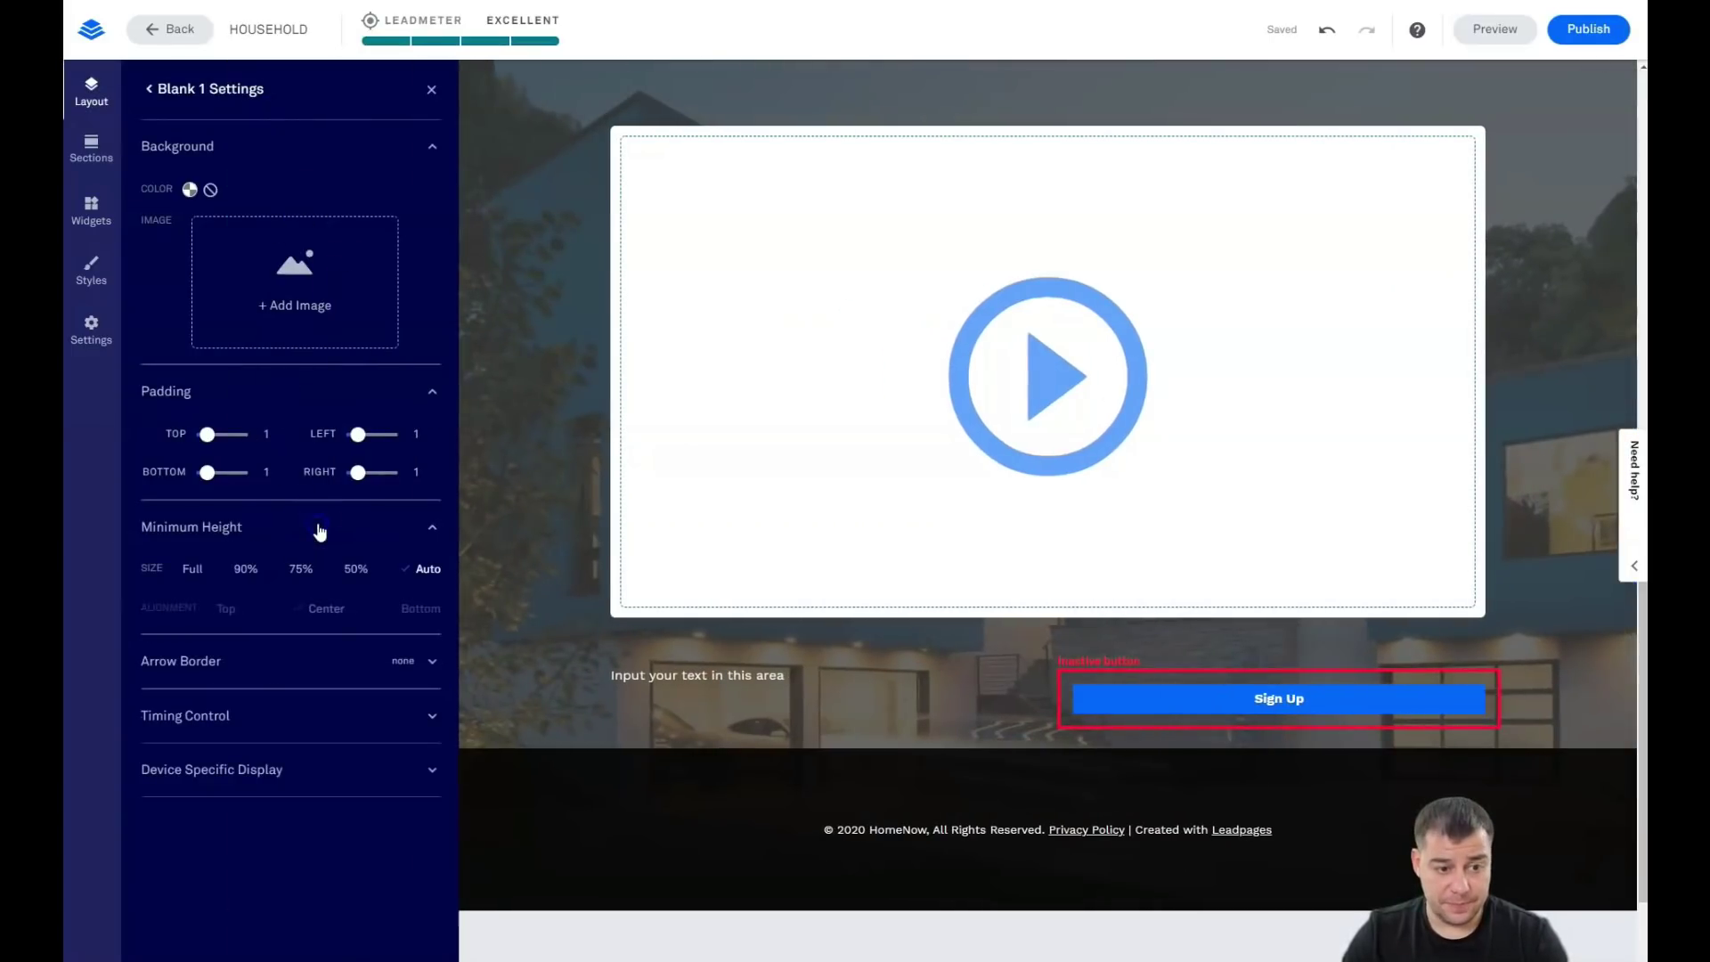
left_click(356, 571)
left_click(252, 572)
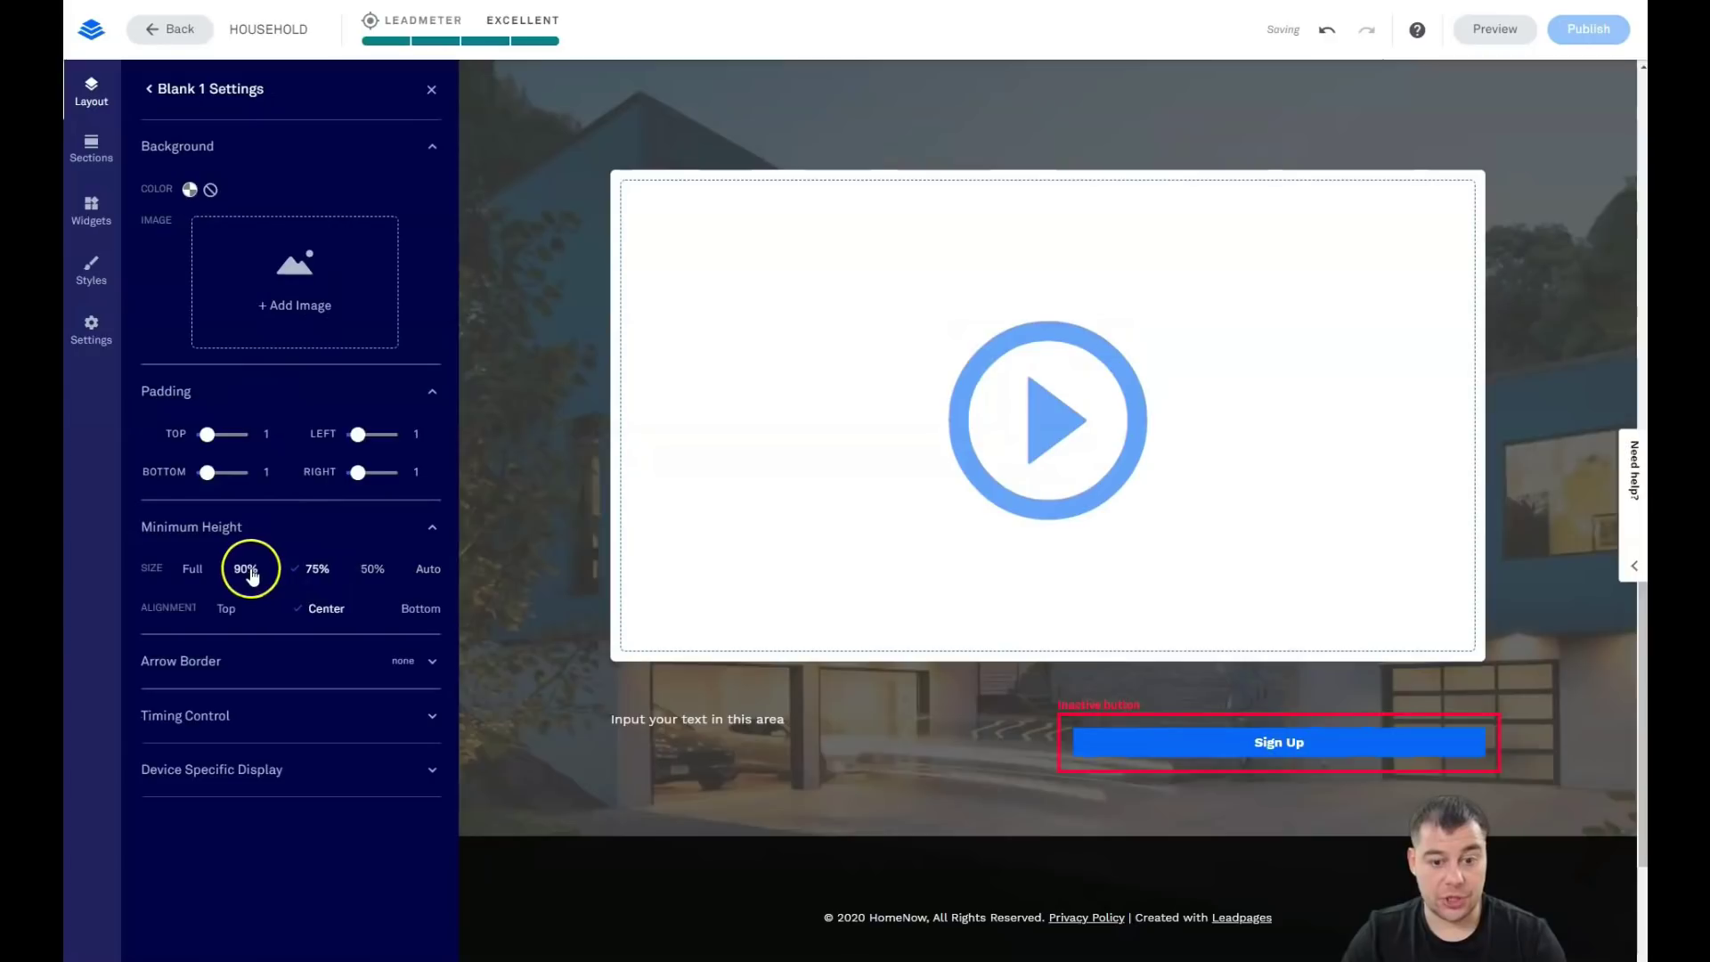
scroll(1033, 531, "up", 5)
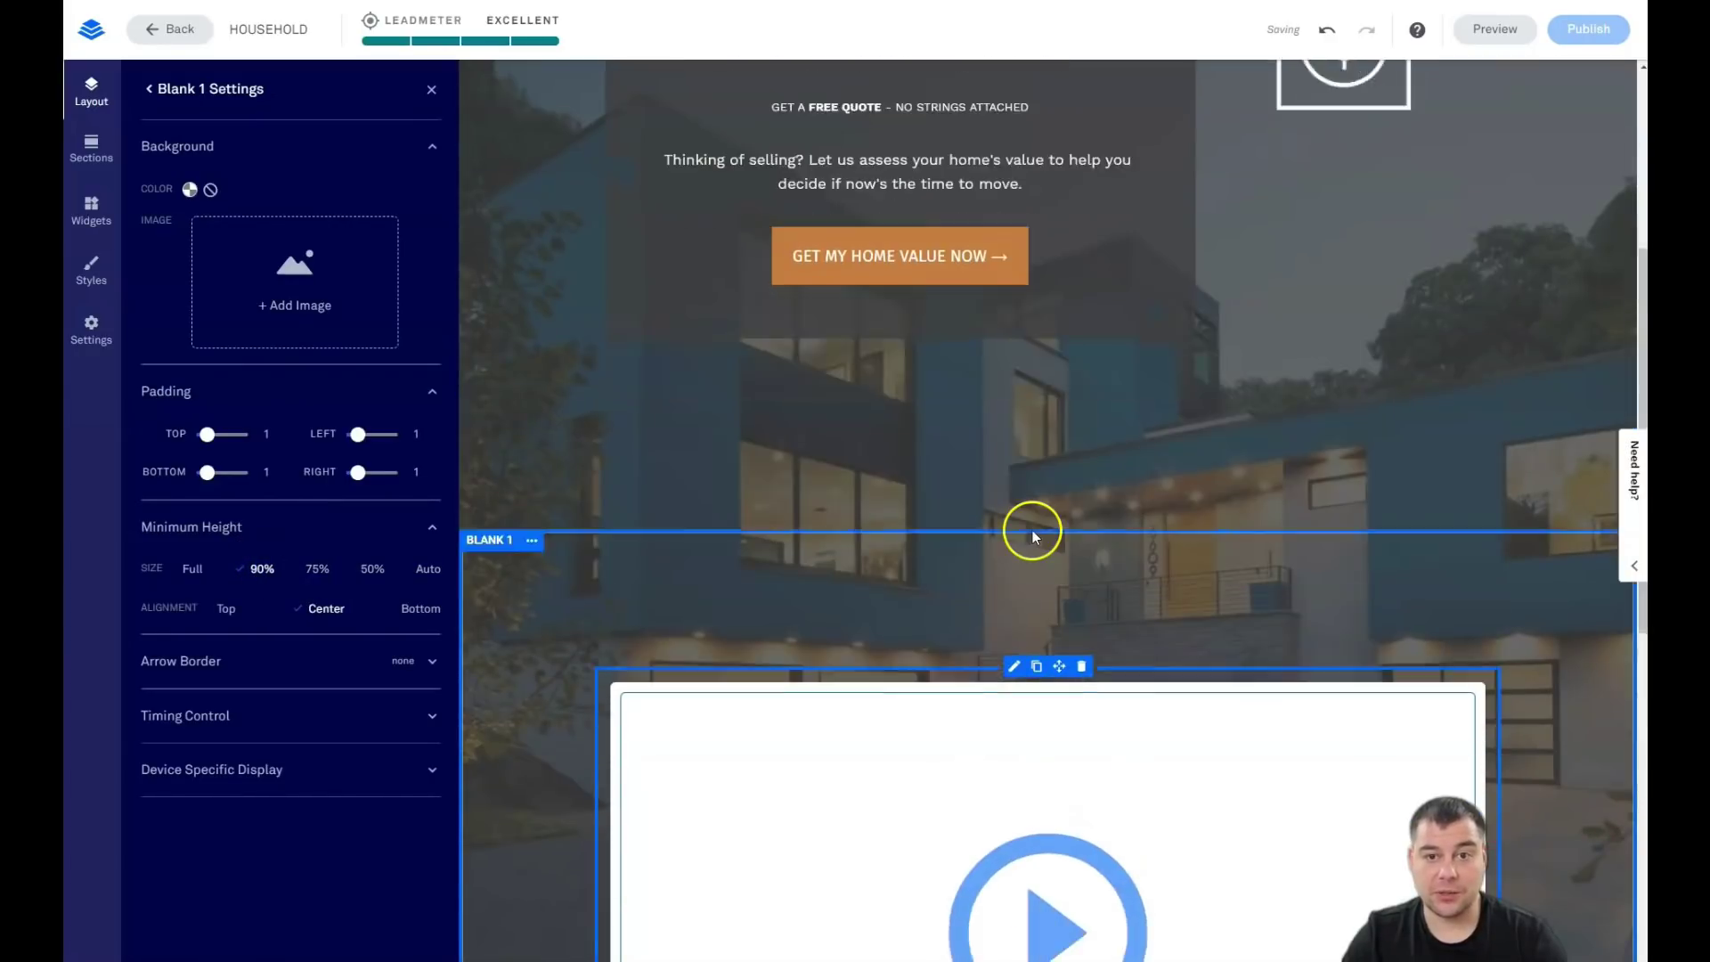
scroll(1033, 530, "down", 5)
left_click(433, 90)
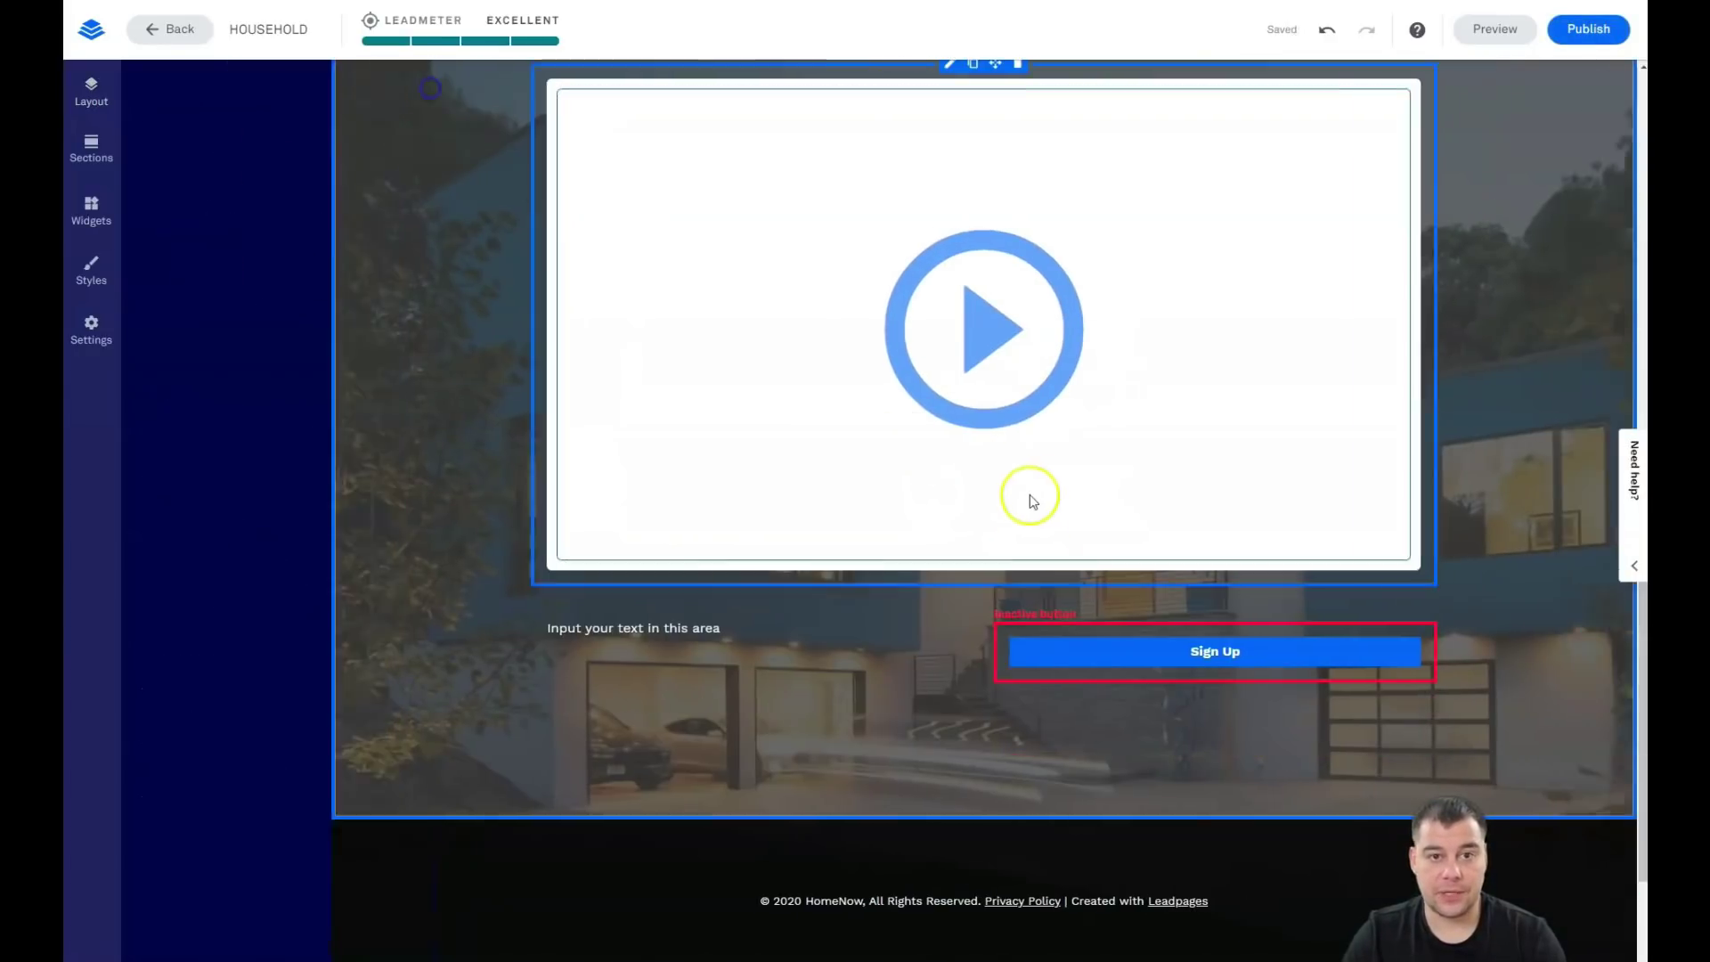
scroll(1050, 382, "down", 3)
scroll(853, 482, "up", 4)
scroll(851, 476, "up", 4)
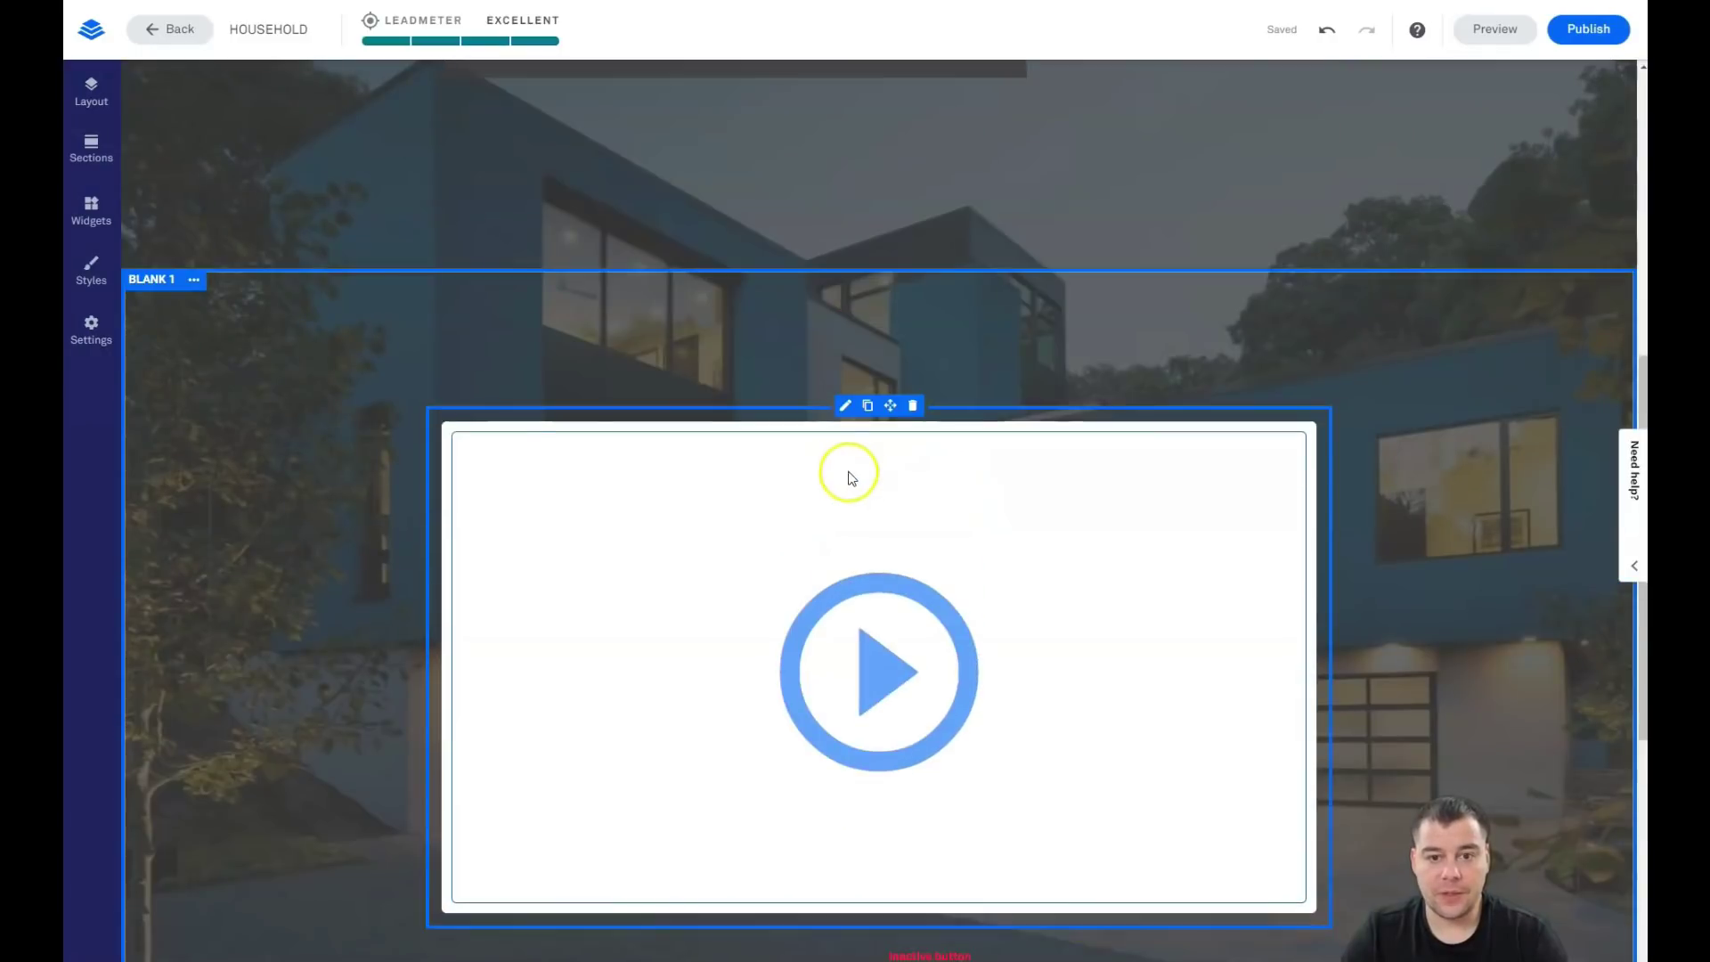
Step: Format the text beneath the video as Jumbo with size 3 and spacing 6
scroll(856, 473, "down", 6)
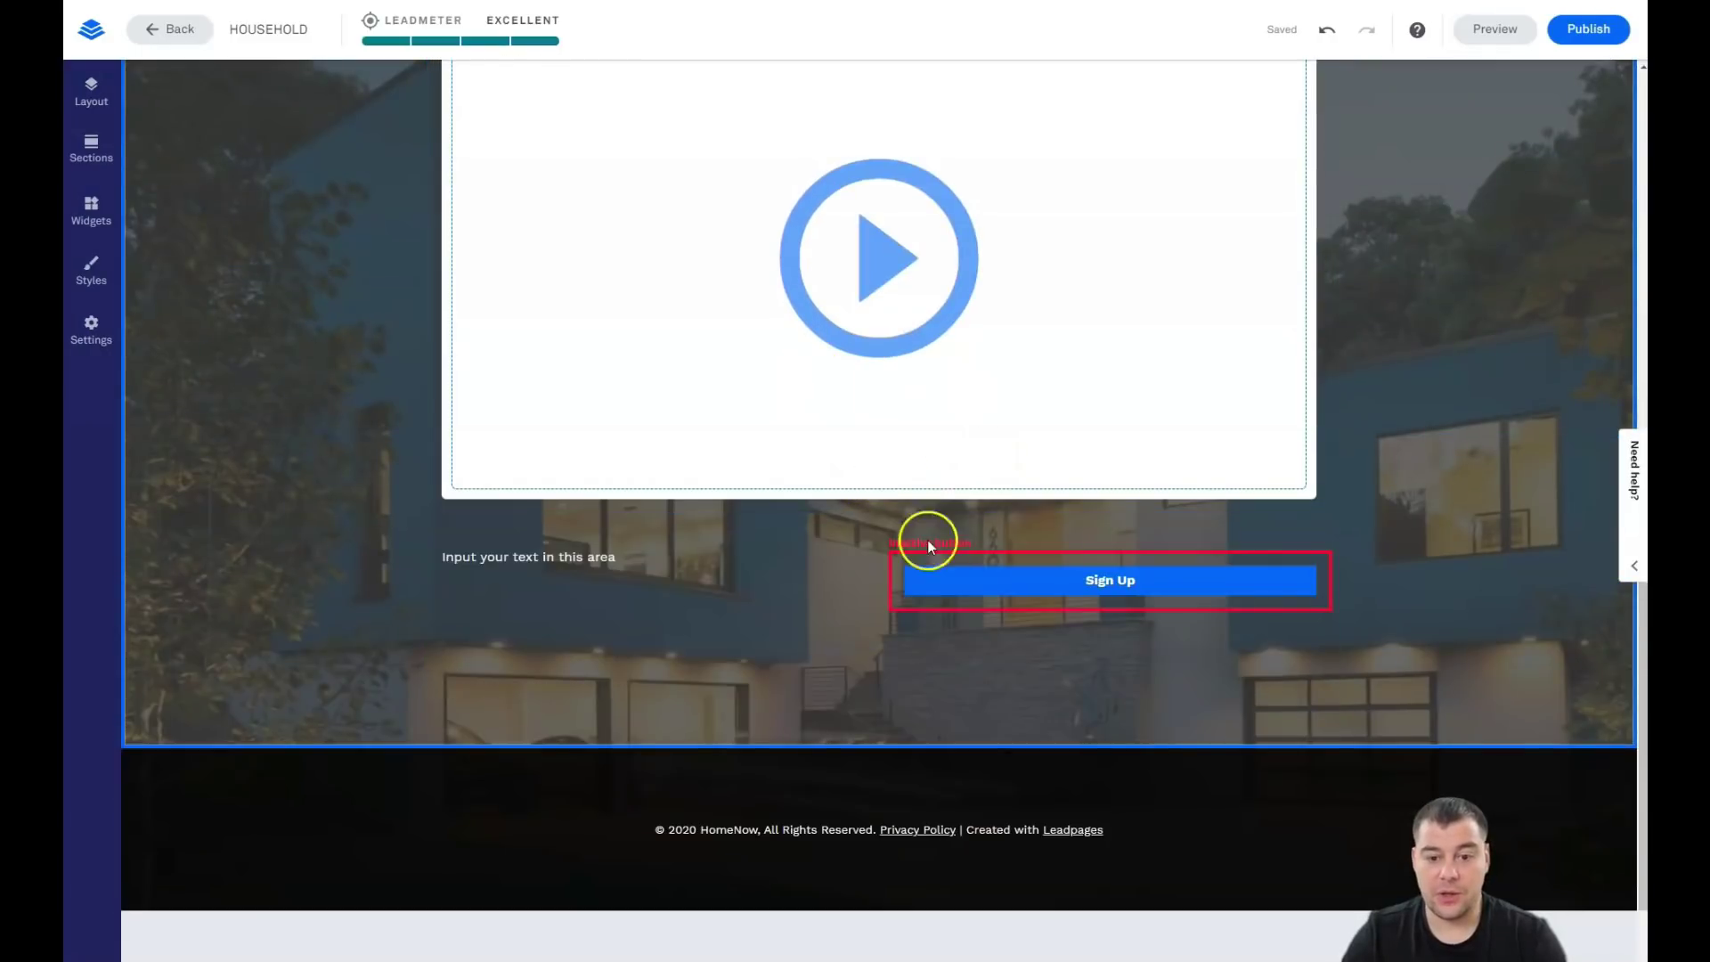
mouse_move(880, 580)
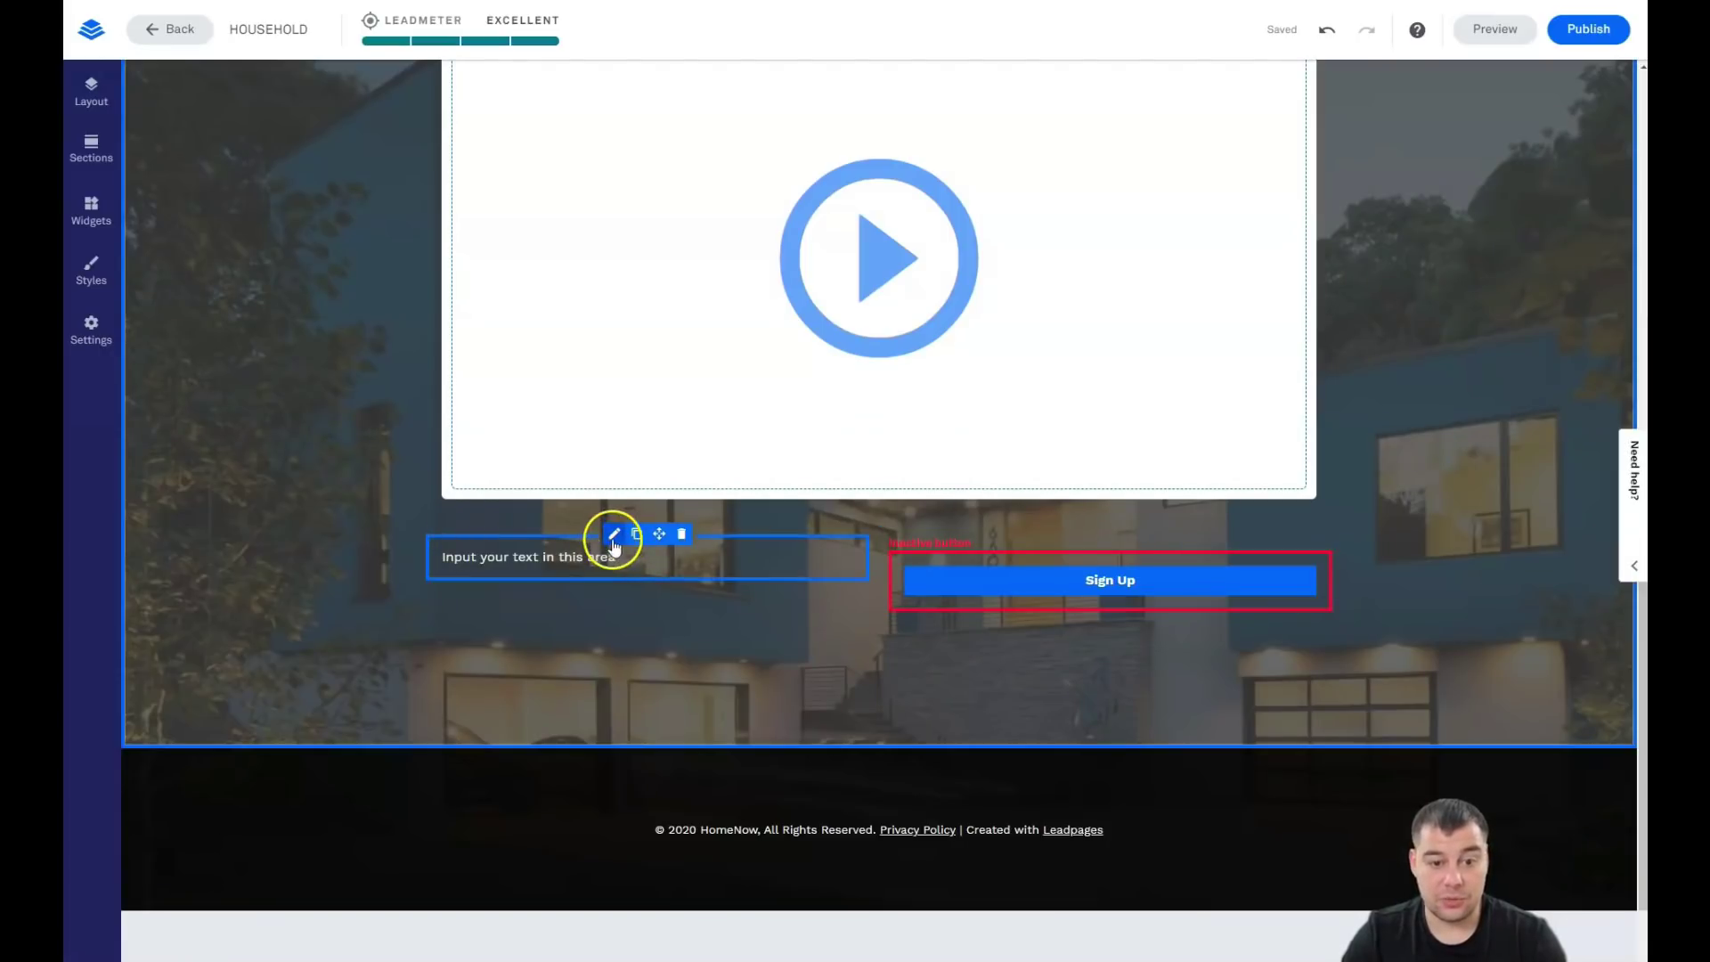
left_click(514, 560)
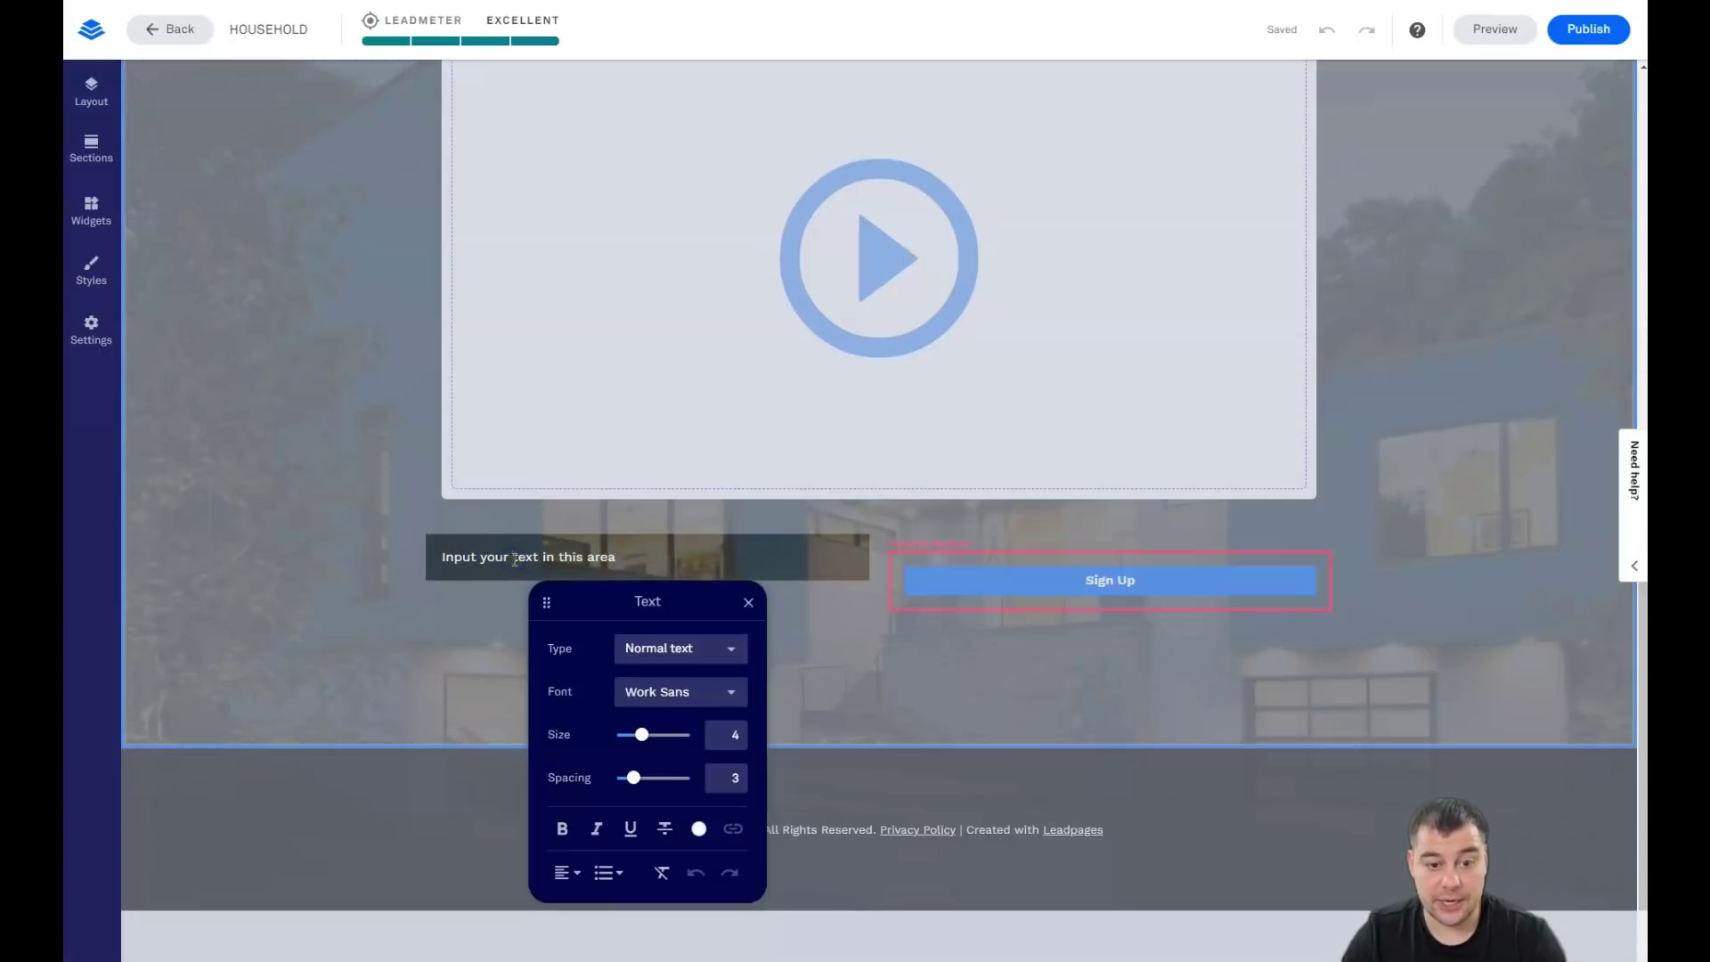
left_click(668, 649)
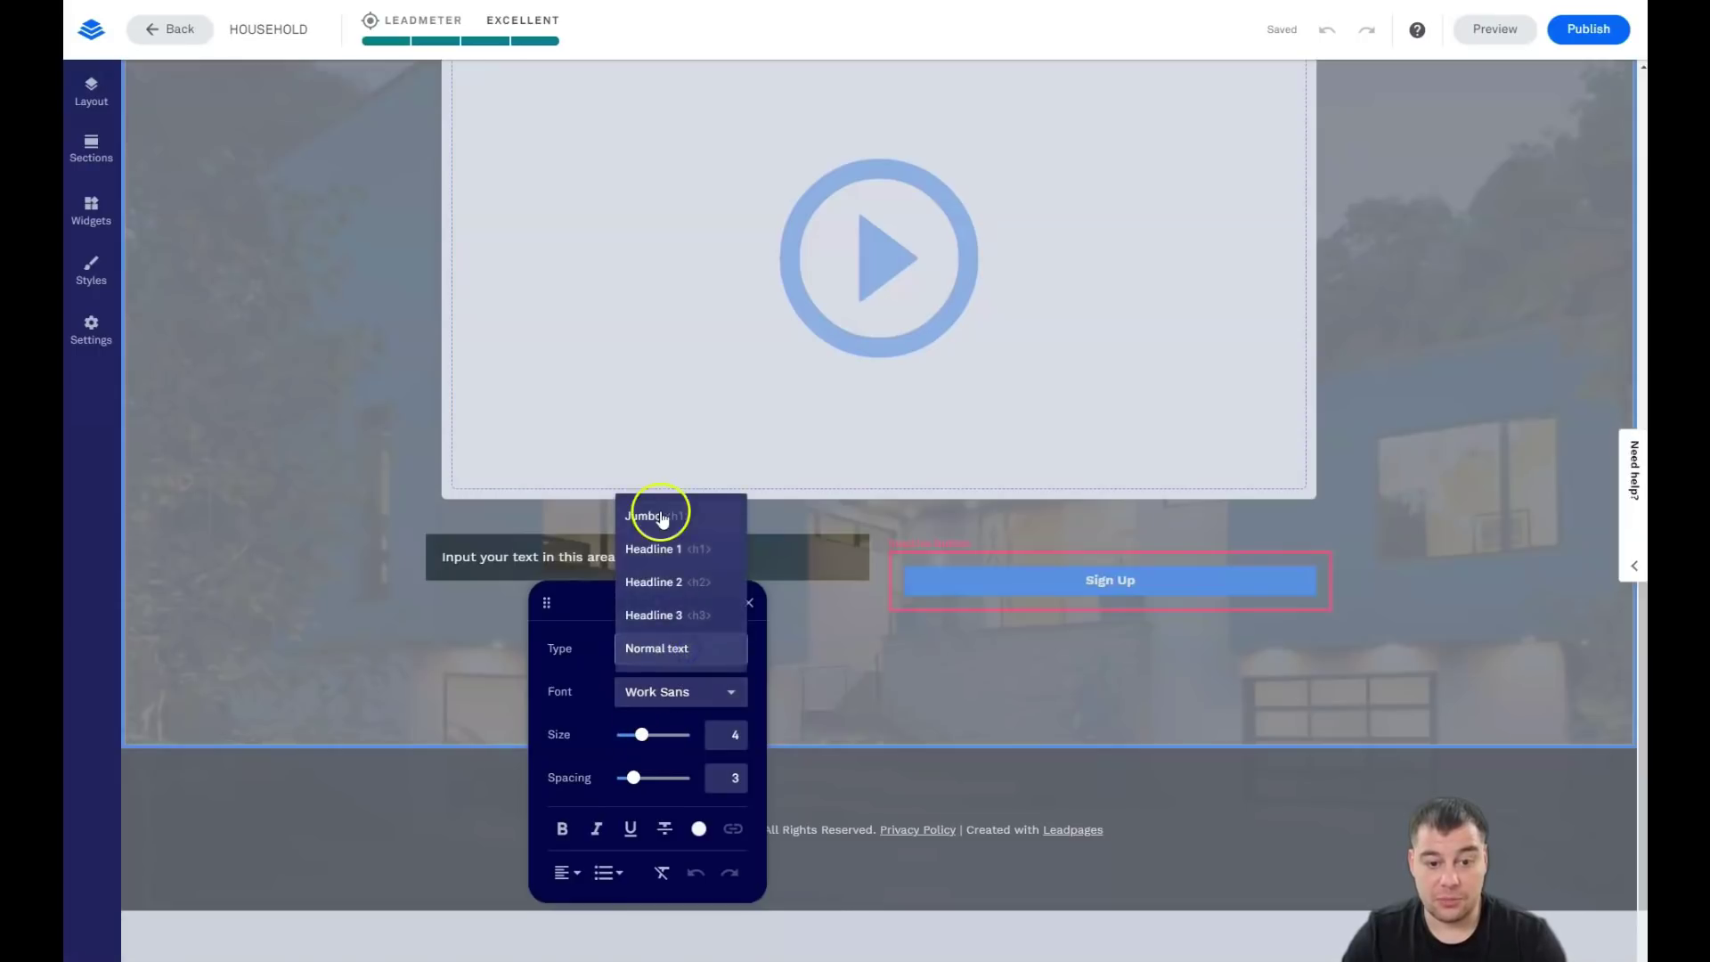
left_click(655, 522)
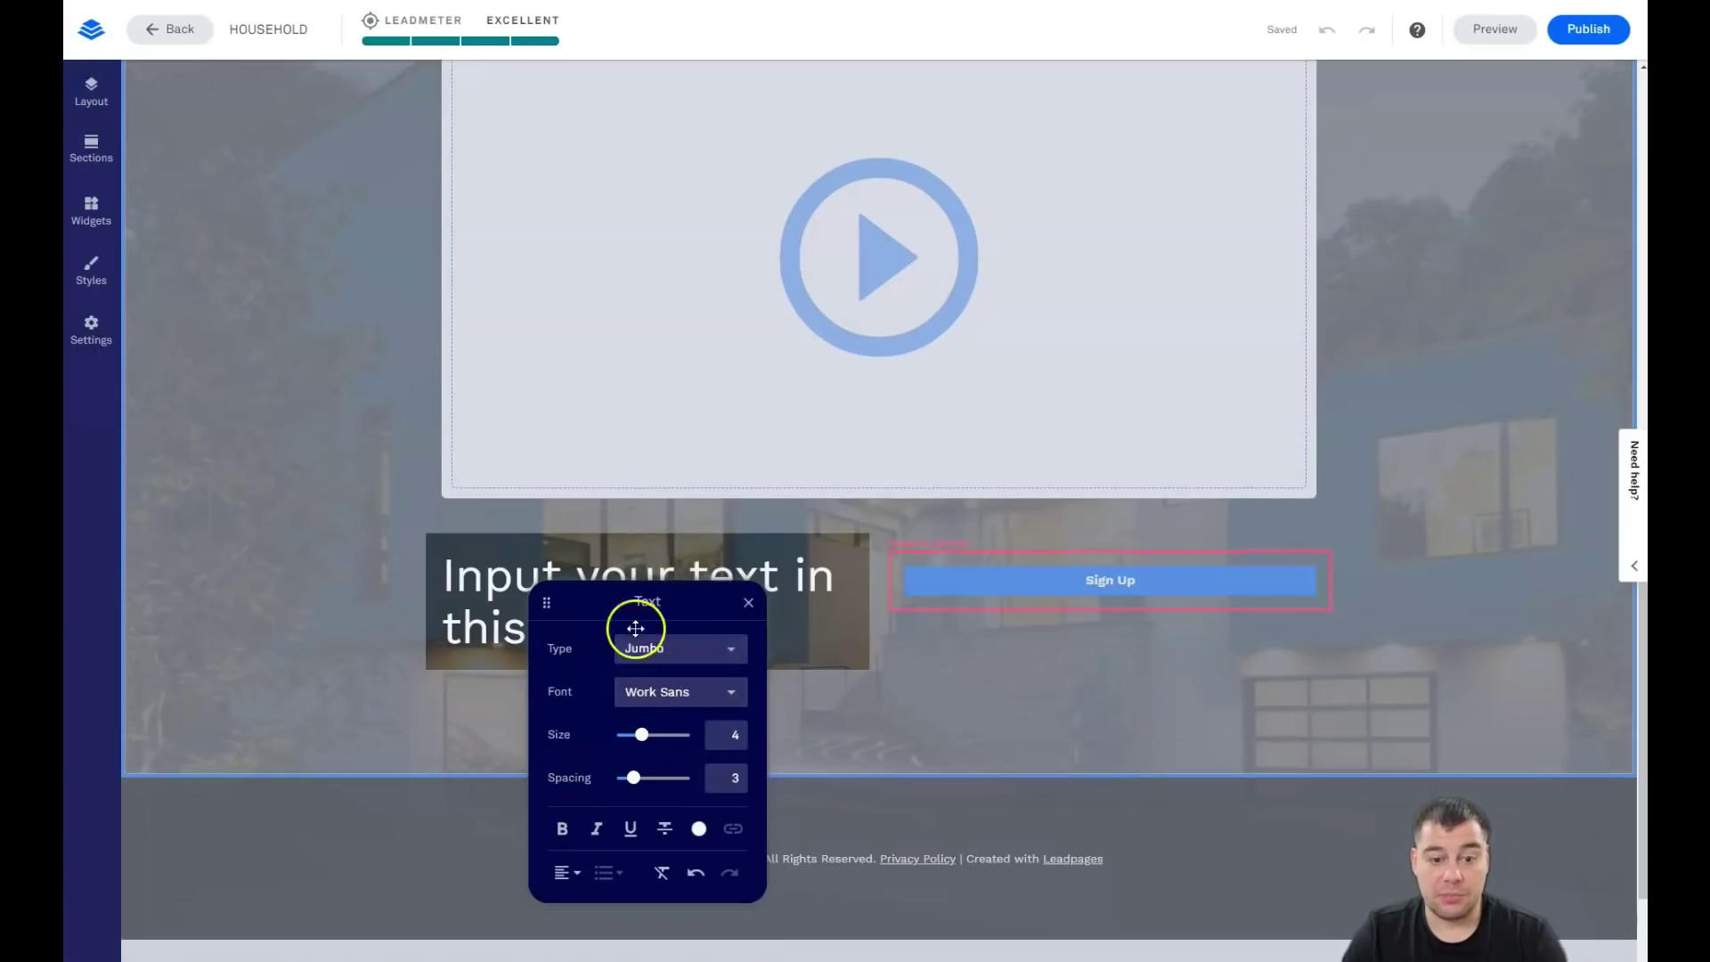
left_click_drag(641, 734, 659, 783)
left_click(631, 784)
Step: Try the light orange recent color on the words "Input your text in this" beneath the video
left_click(699, 829)
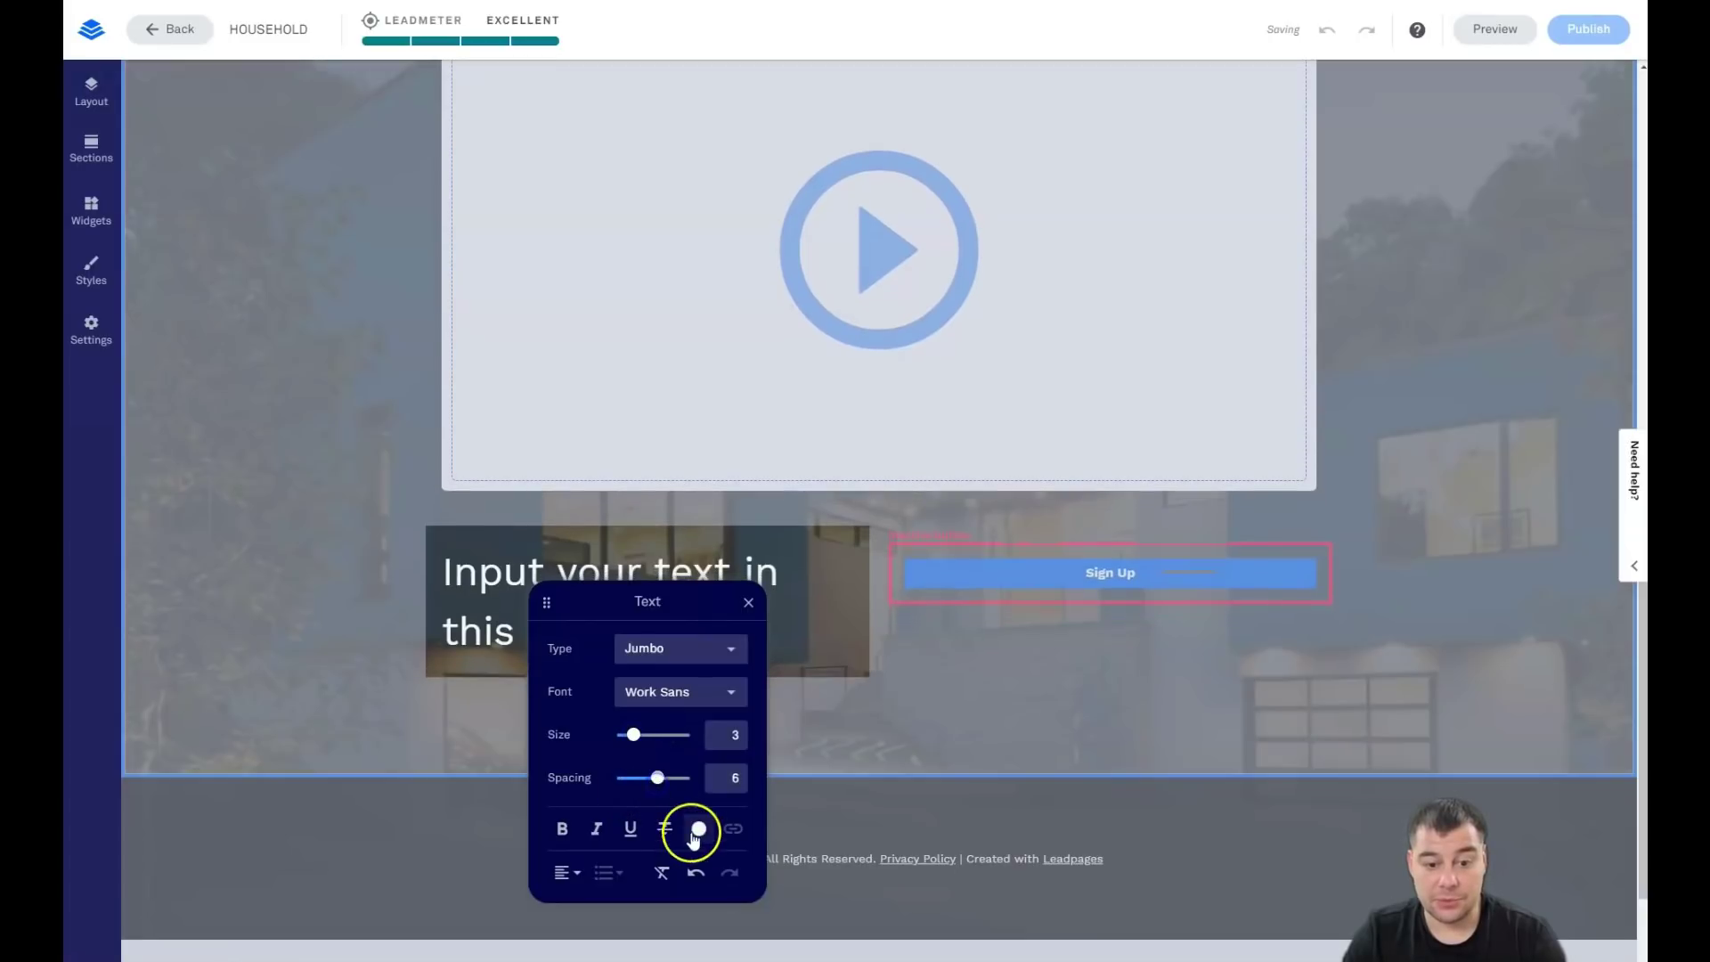
left_click(668, 732)
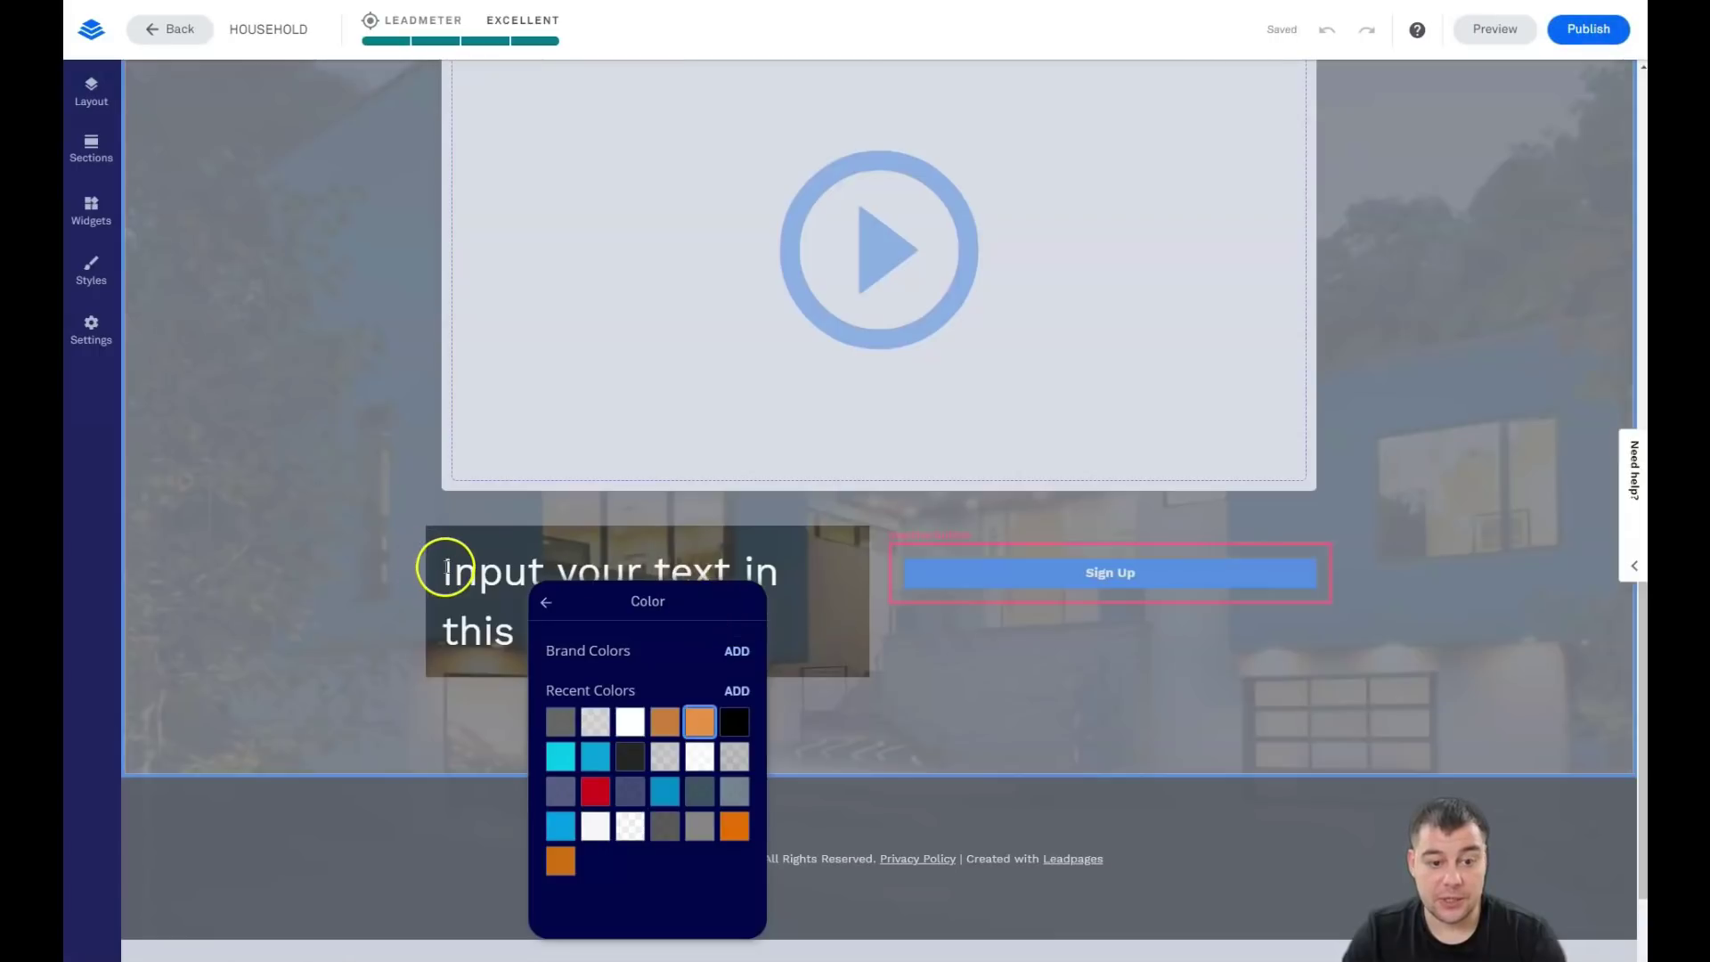
left_click_drag(443, 567, 552, 664)
left_click_drag(791, 575, 631, 573)
left_click(630, 572)
left_click_drag(527, 643, 443, 568)
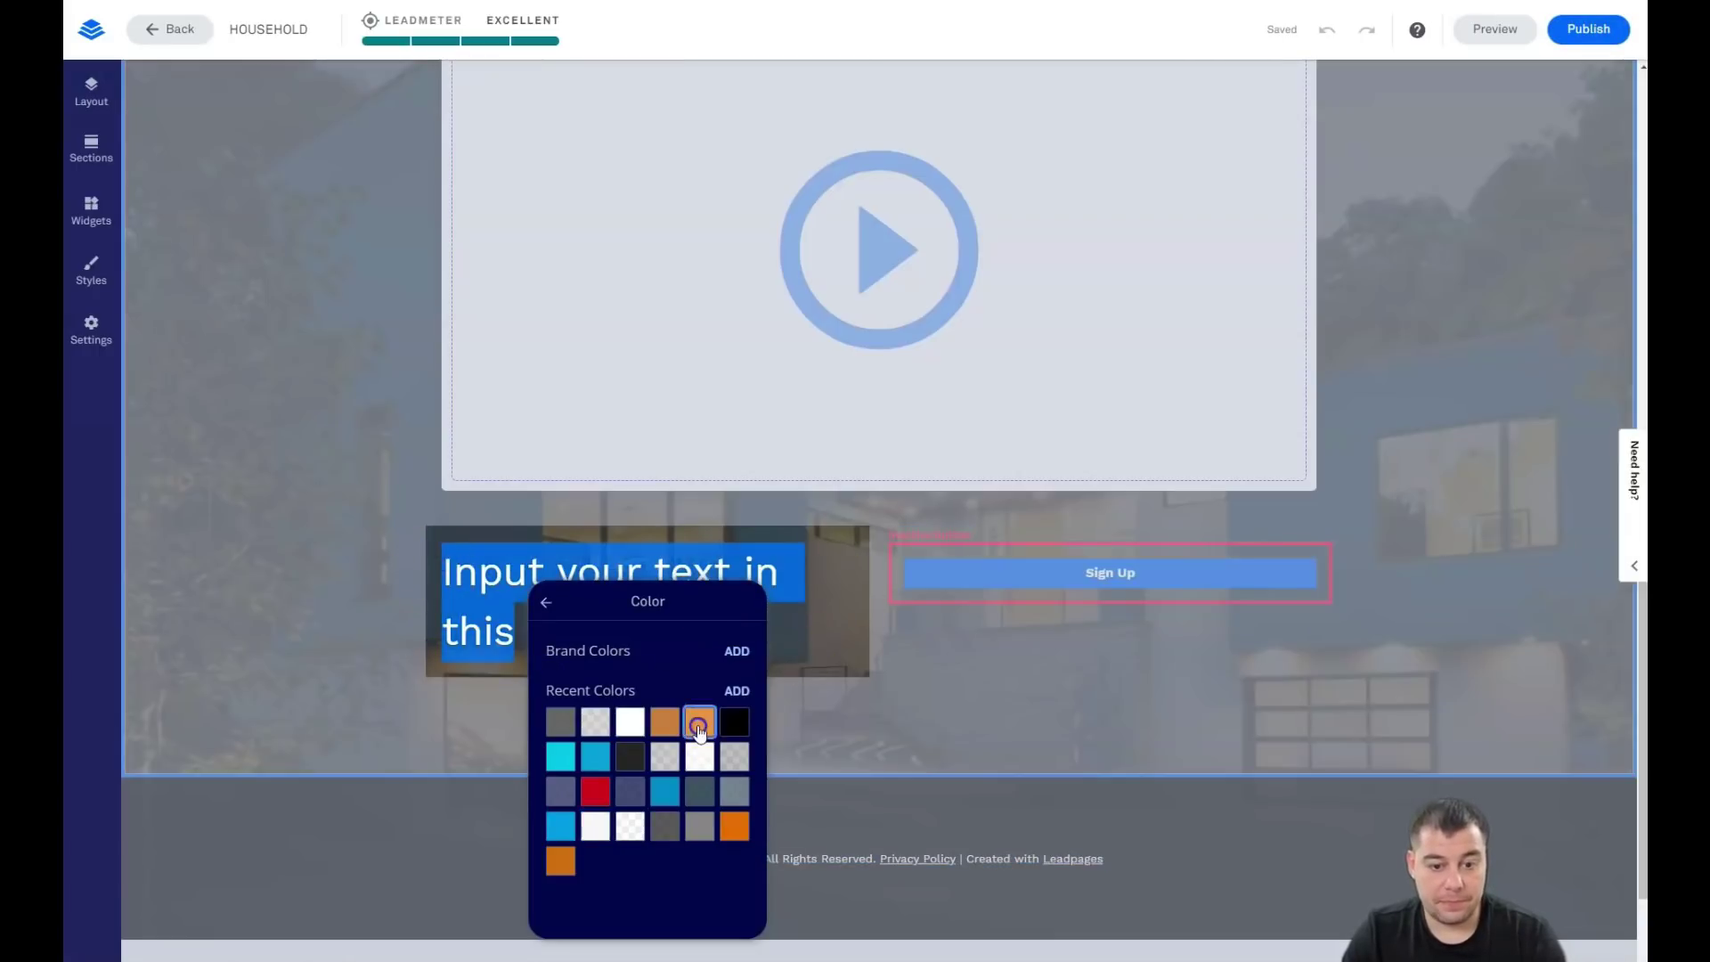
left_click(701, 721)
left_click(864, 693)
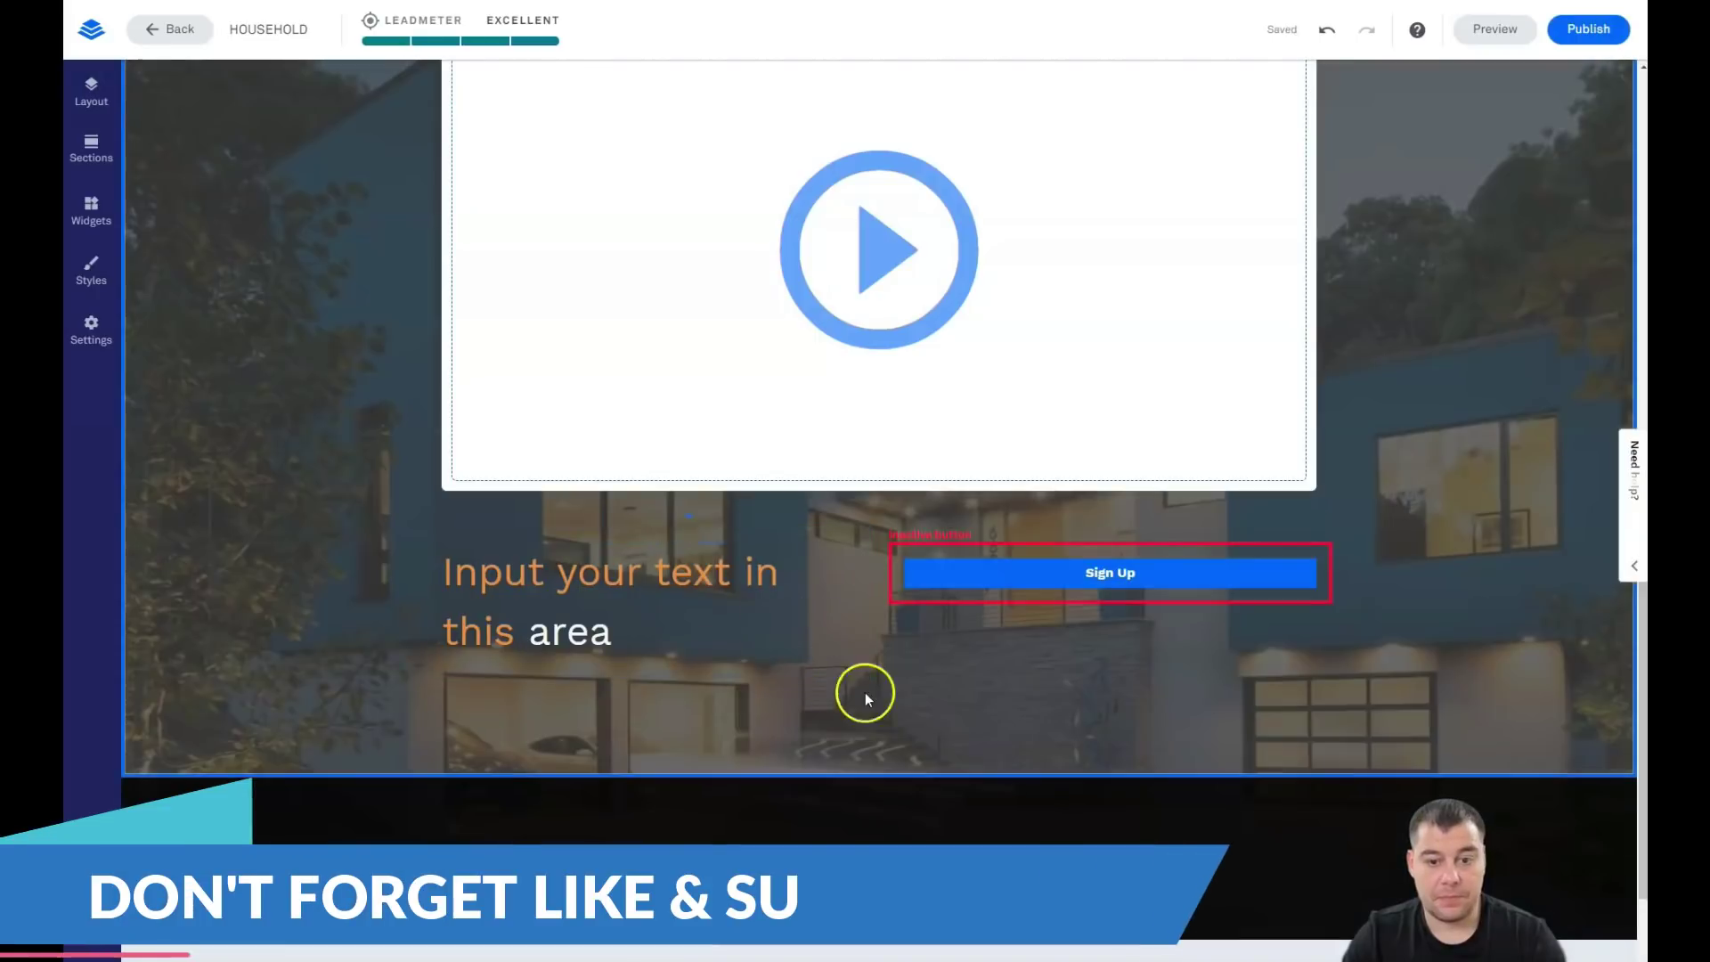
Step: Try black from the recent colors on the whole text beneath the video
left_click(641, 656)
left_click_drag(440, 568, 720, 662)
left_click(357, 690)
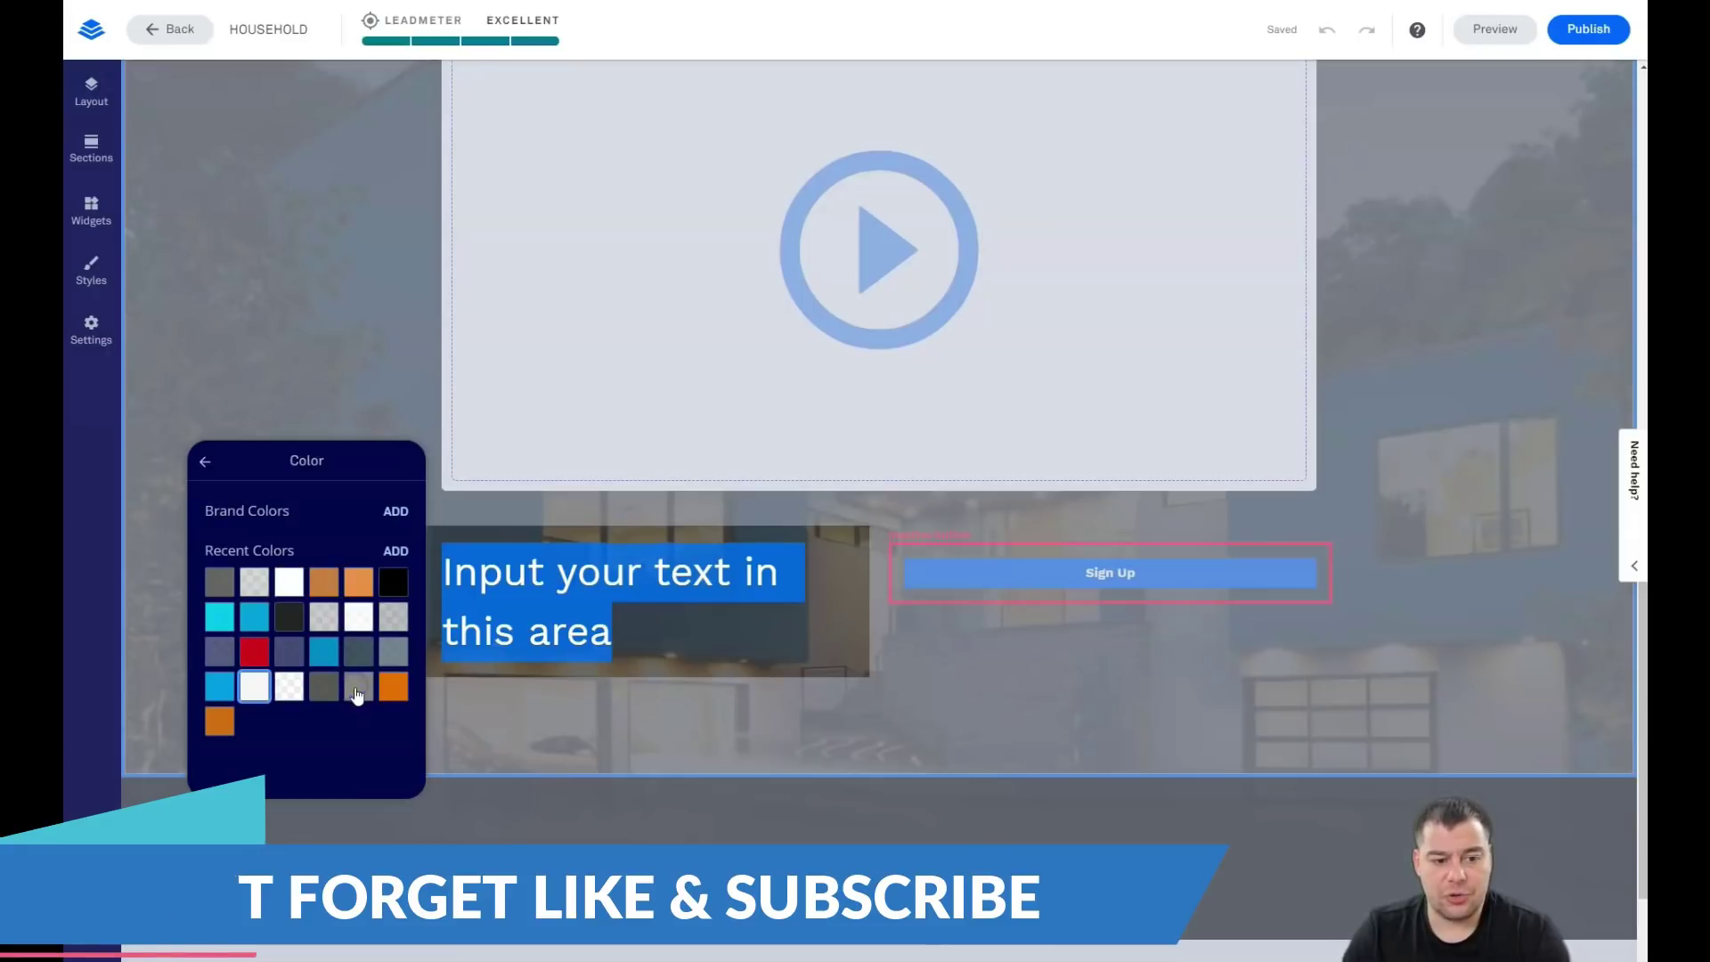
left_click(401, 592)
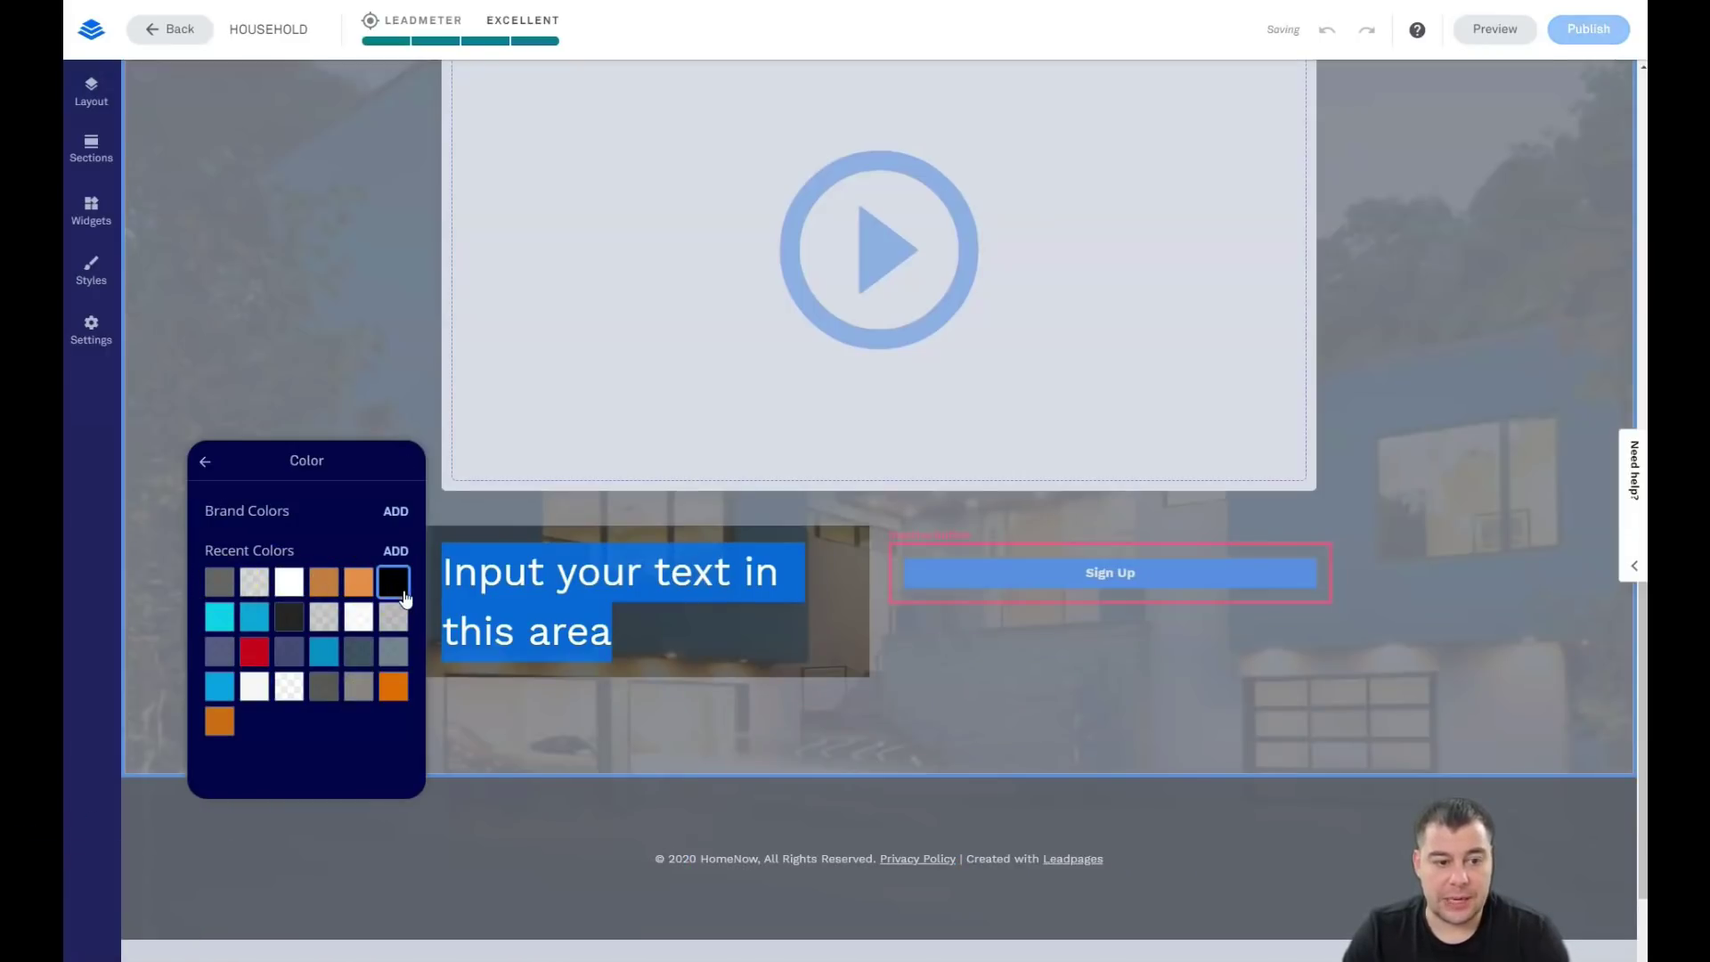
left_click(205, 465)
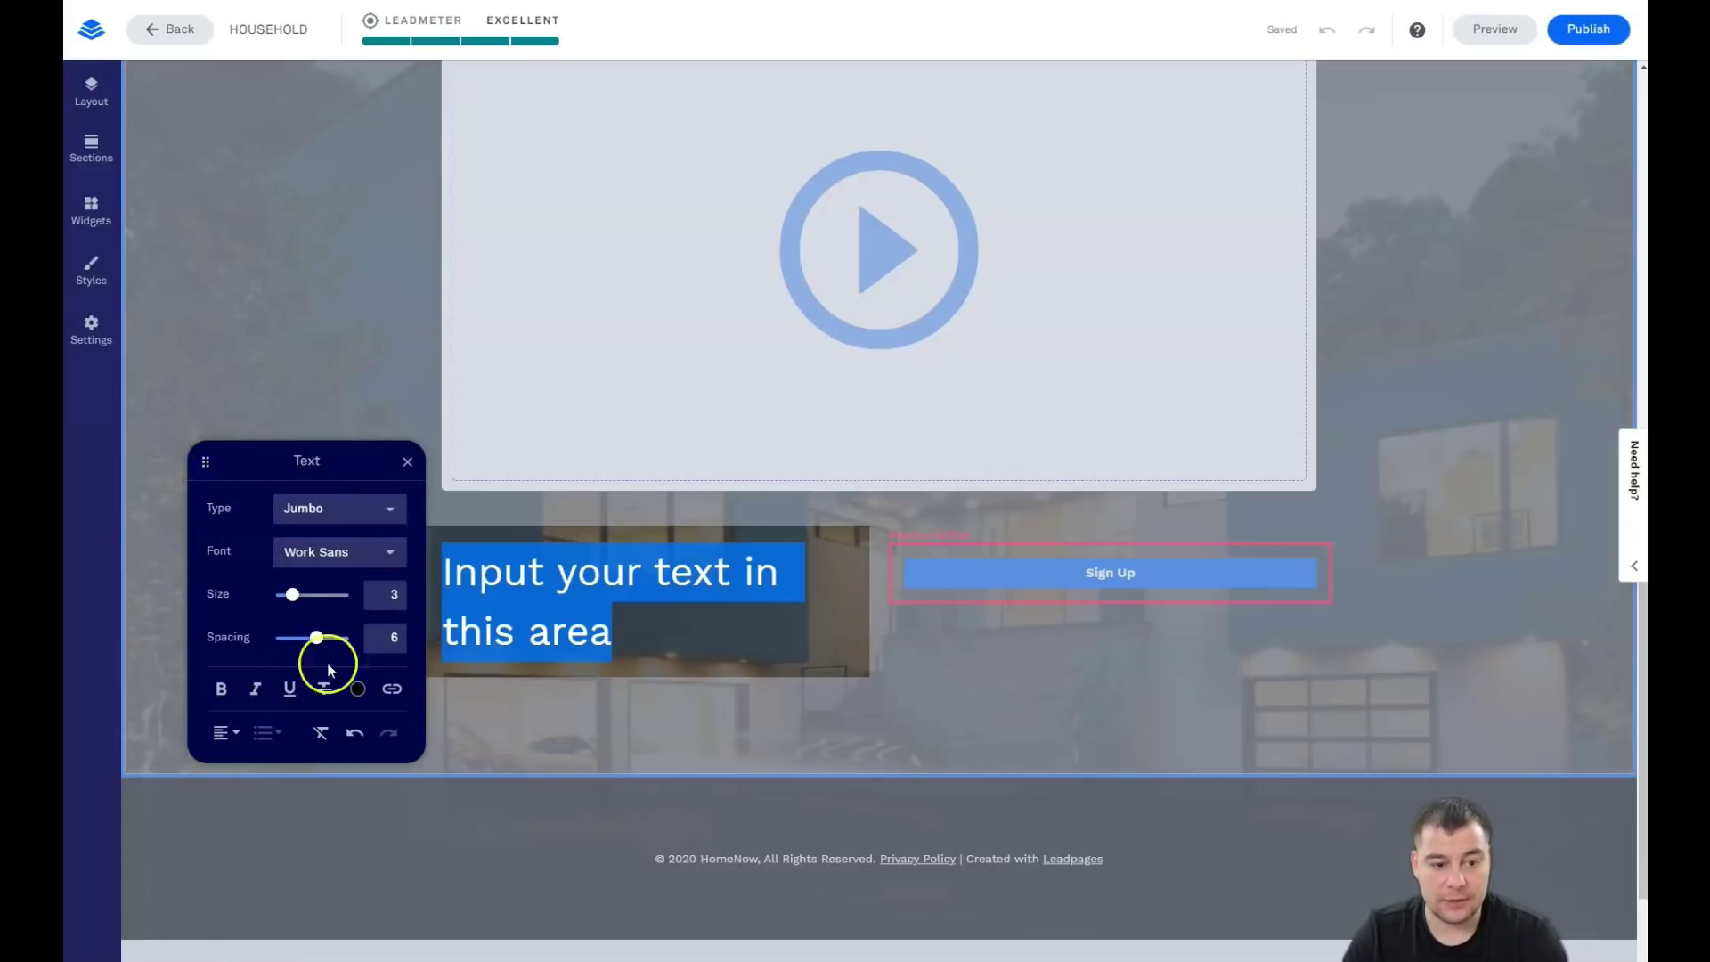
Step: Center the text beneath the video within its column
left_click(225, 732)
left_click(225, 733)
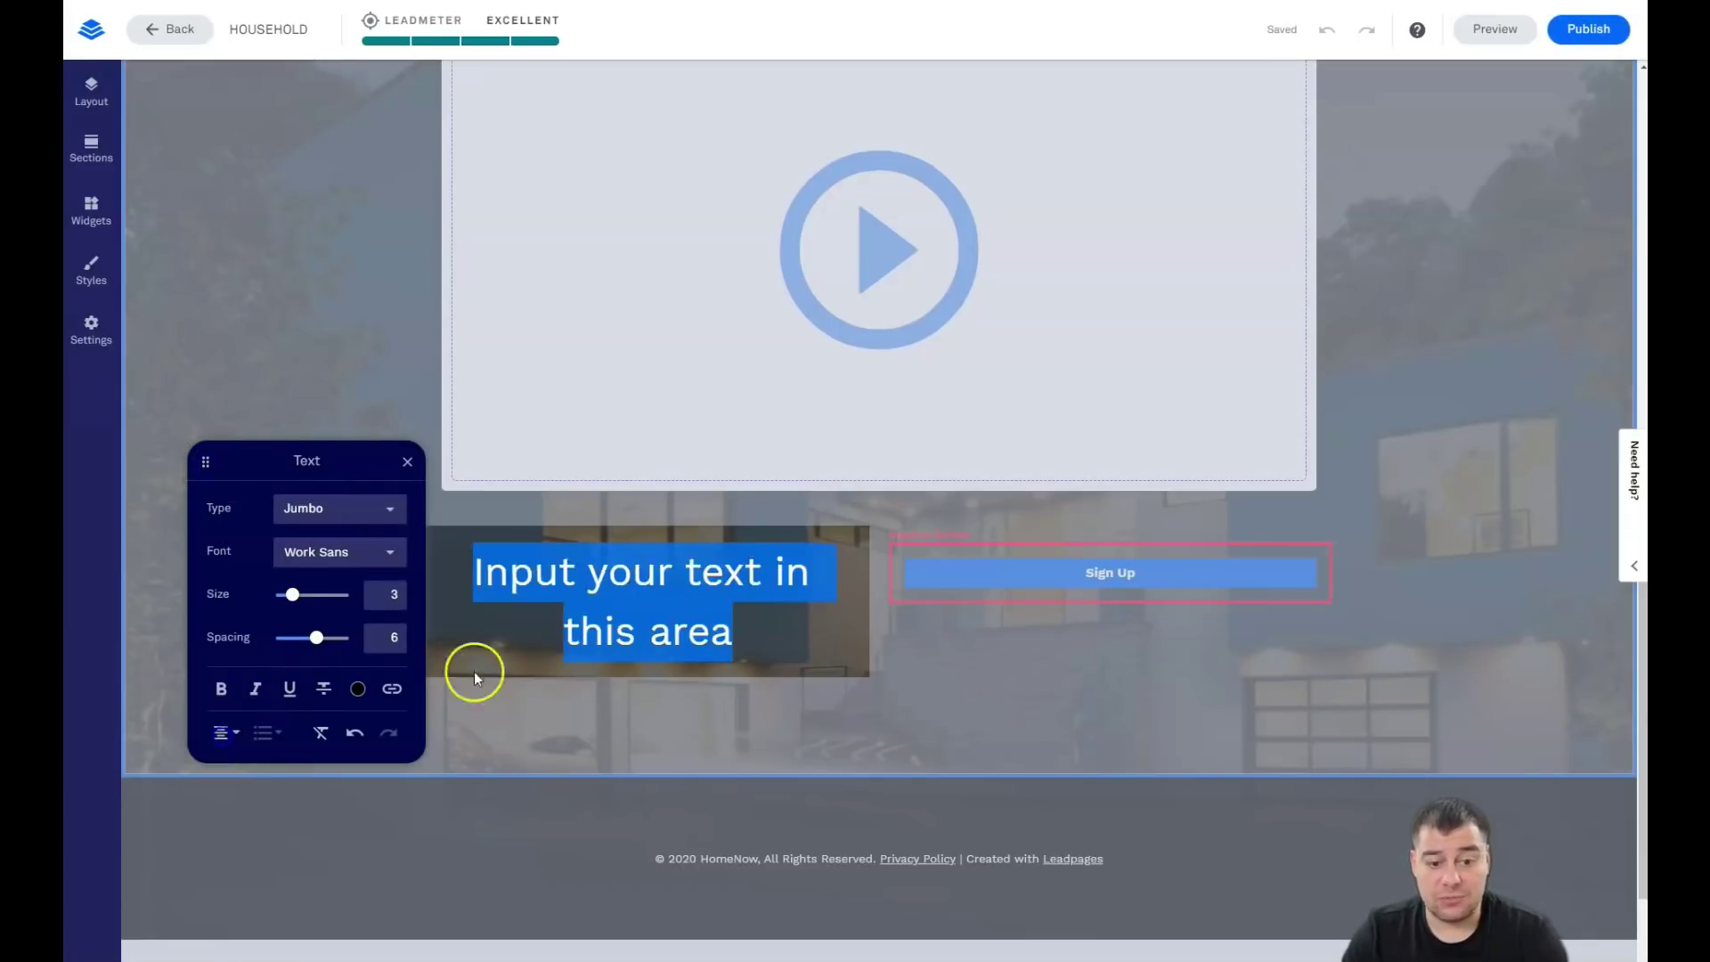
left_click(927, 659)
Step: Color the whole text beneath the video white from the recent colors
double_click(670, 609)
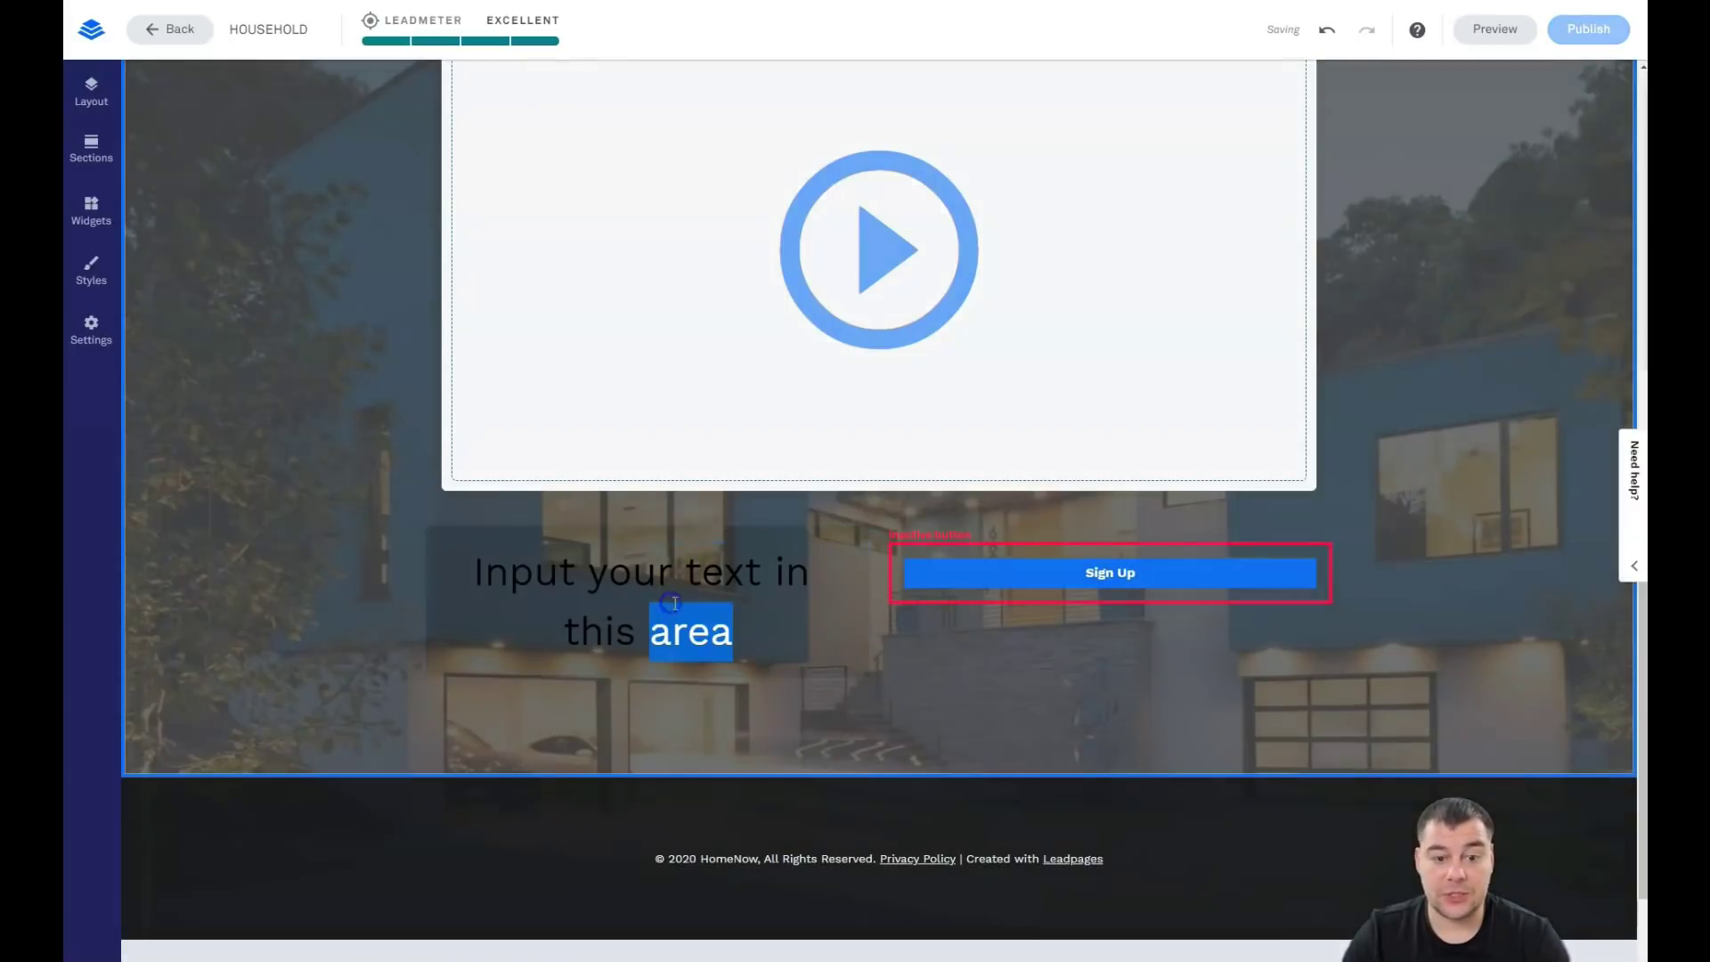
left_click_drag(473, 577, 824, 652)
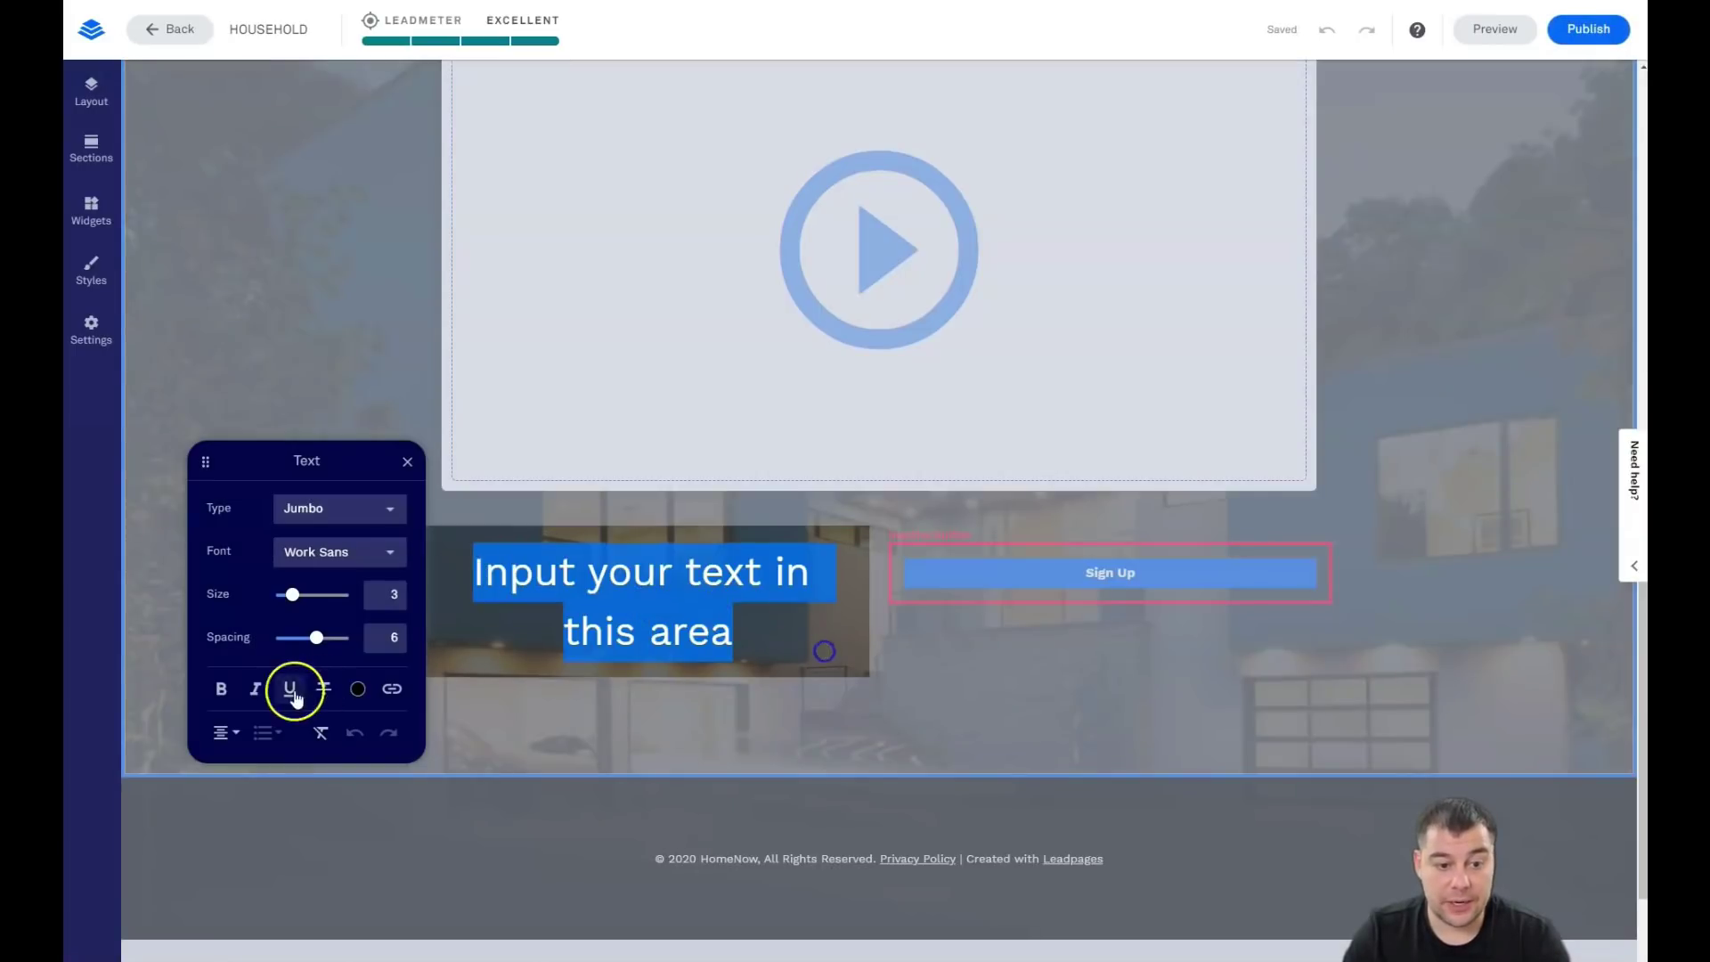
left_click(358, 688)
left_click(287, 586)
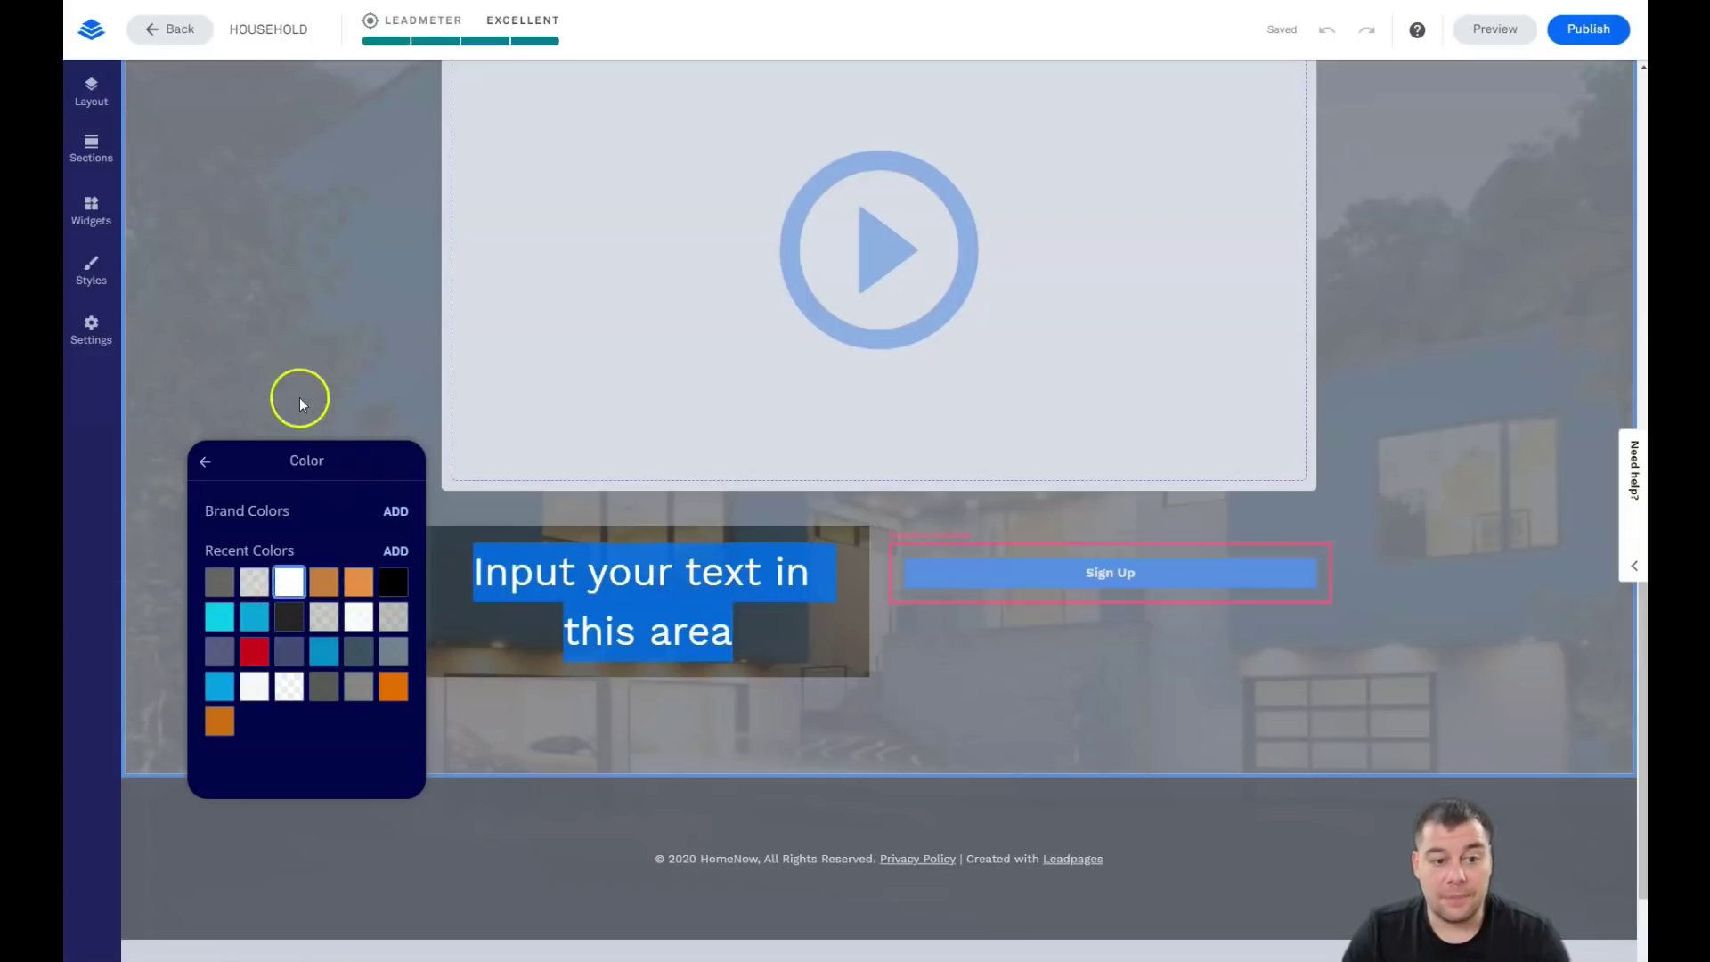
left_click(966, 703)
Step: Widen the text column beneath the video so the text fits on one line, narrowing the Sign Up button's column
mouse_move(882, 602)
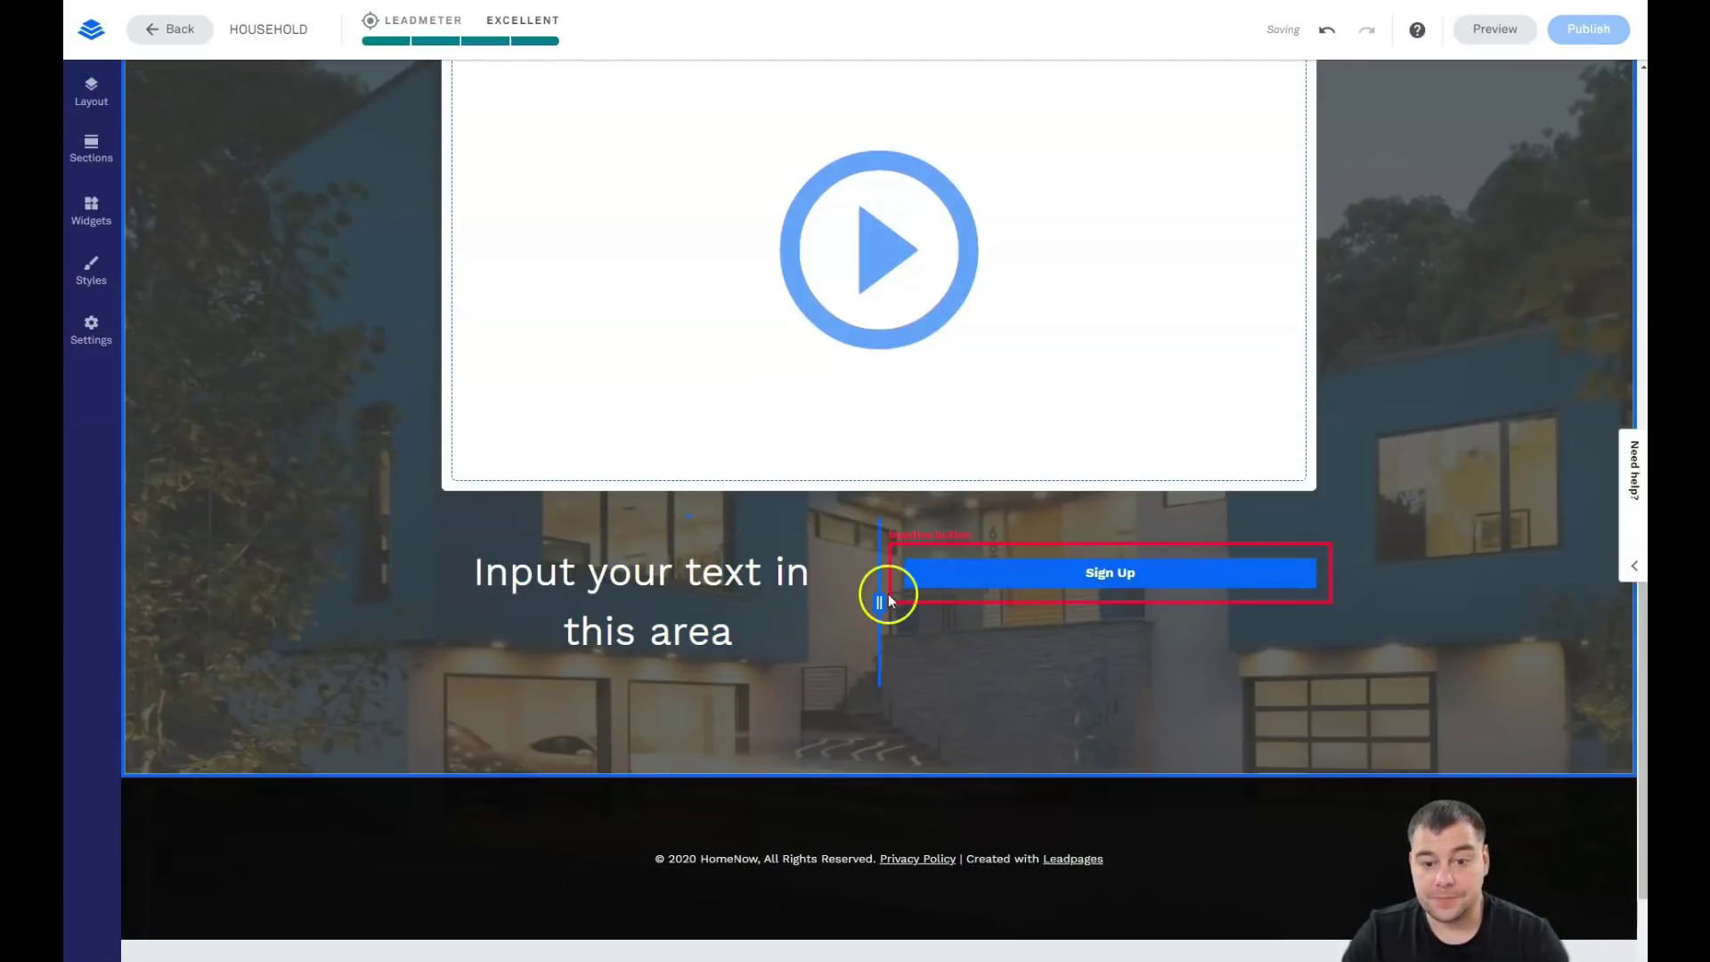
left_click_drag(983, 628, 1075, 657)
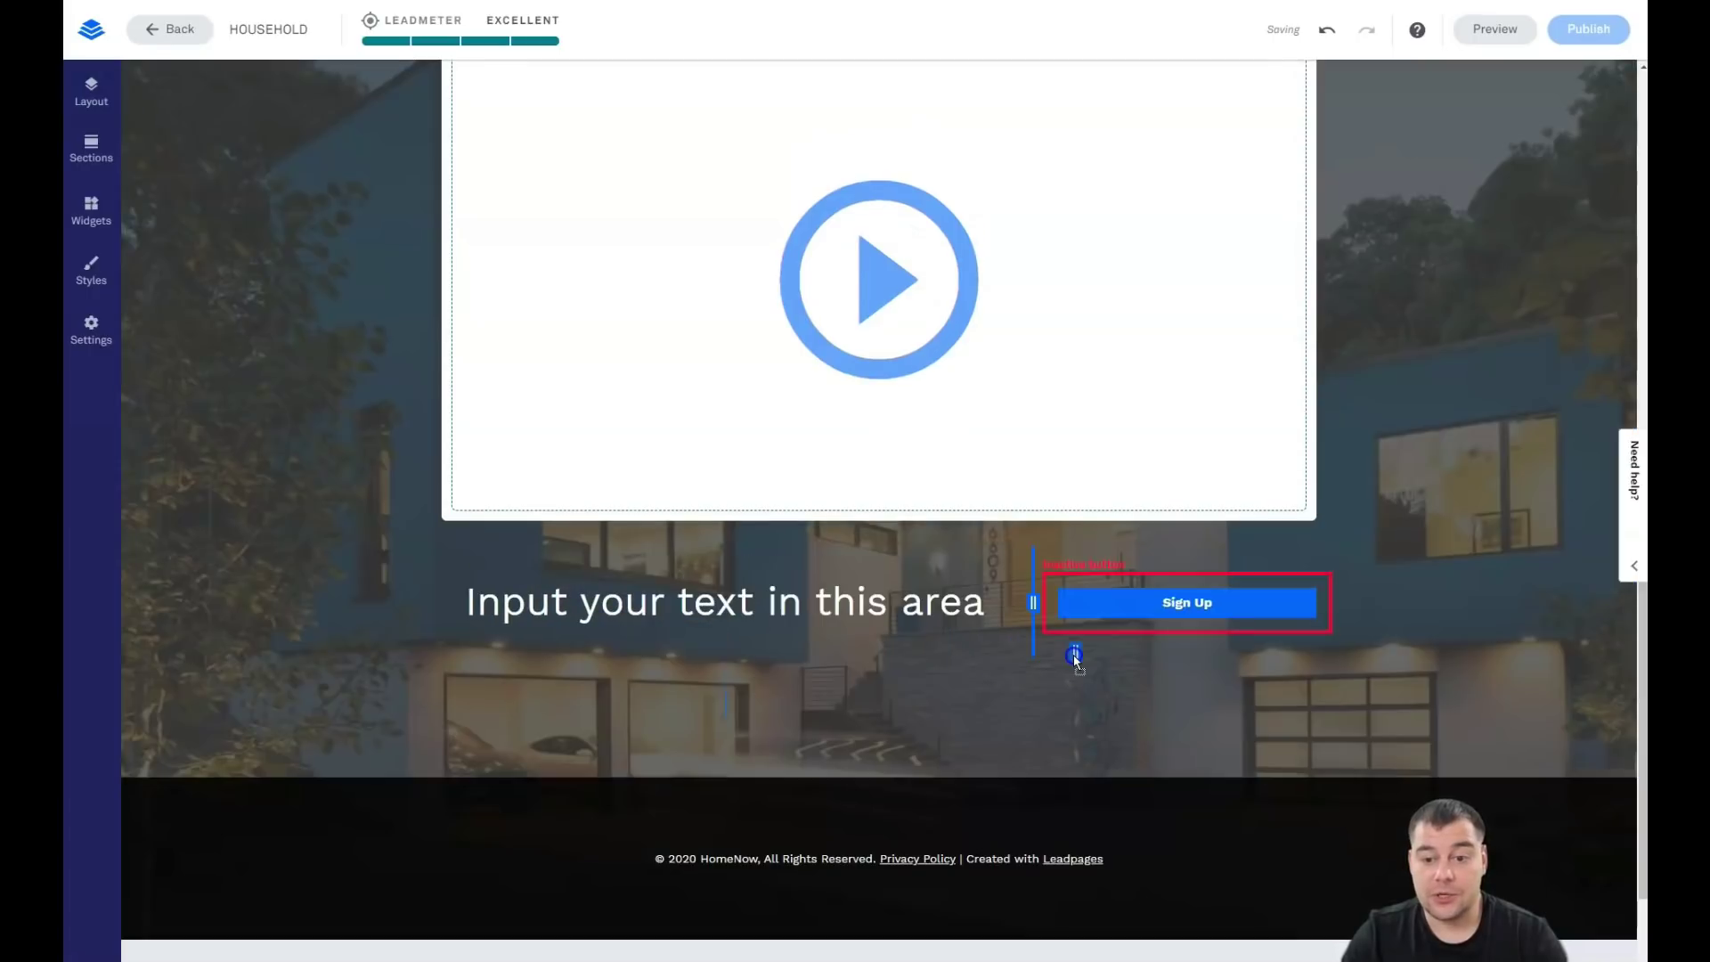
Step: Add a click event to the Sign Up button that opens a new pop-up with an e-mail form, and return to the page
left_click(1130, 595)
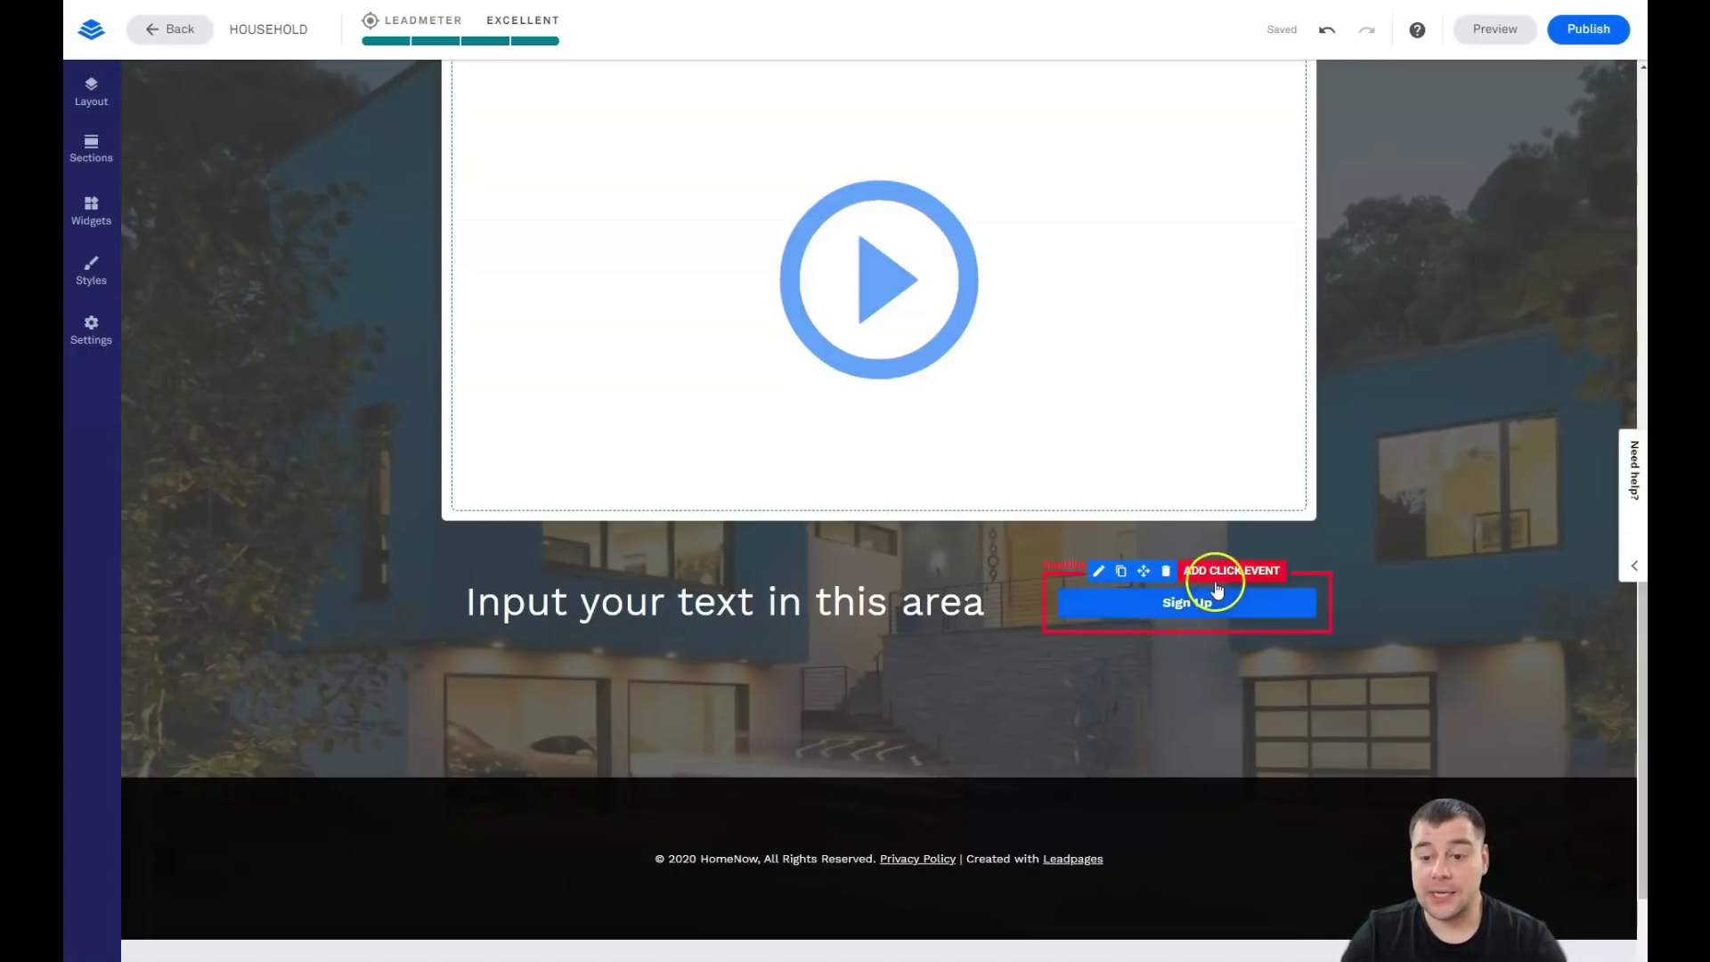
scroll(977, 514, "up", 10)
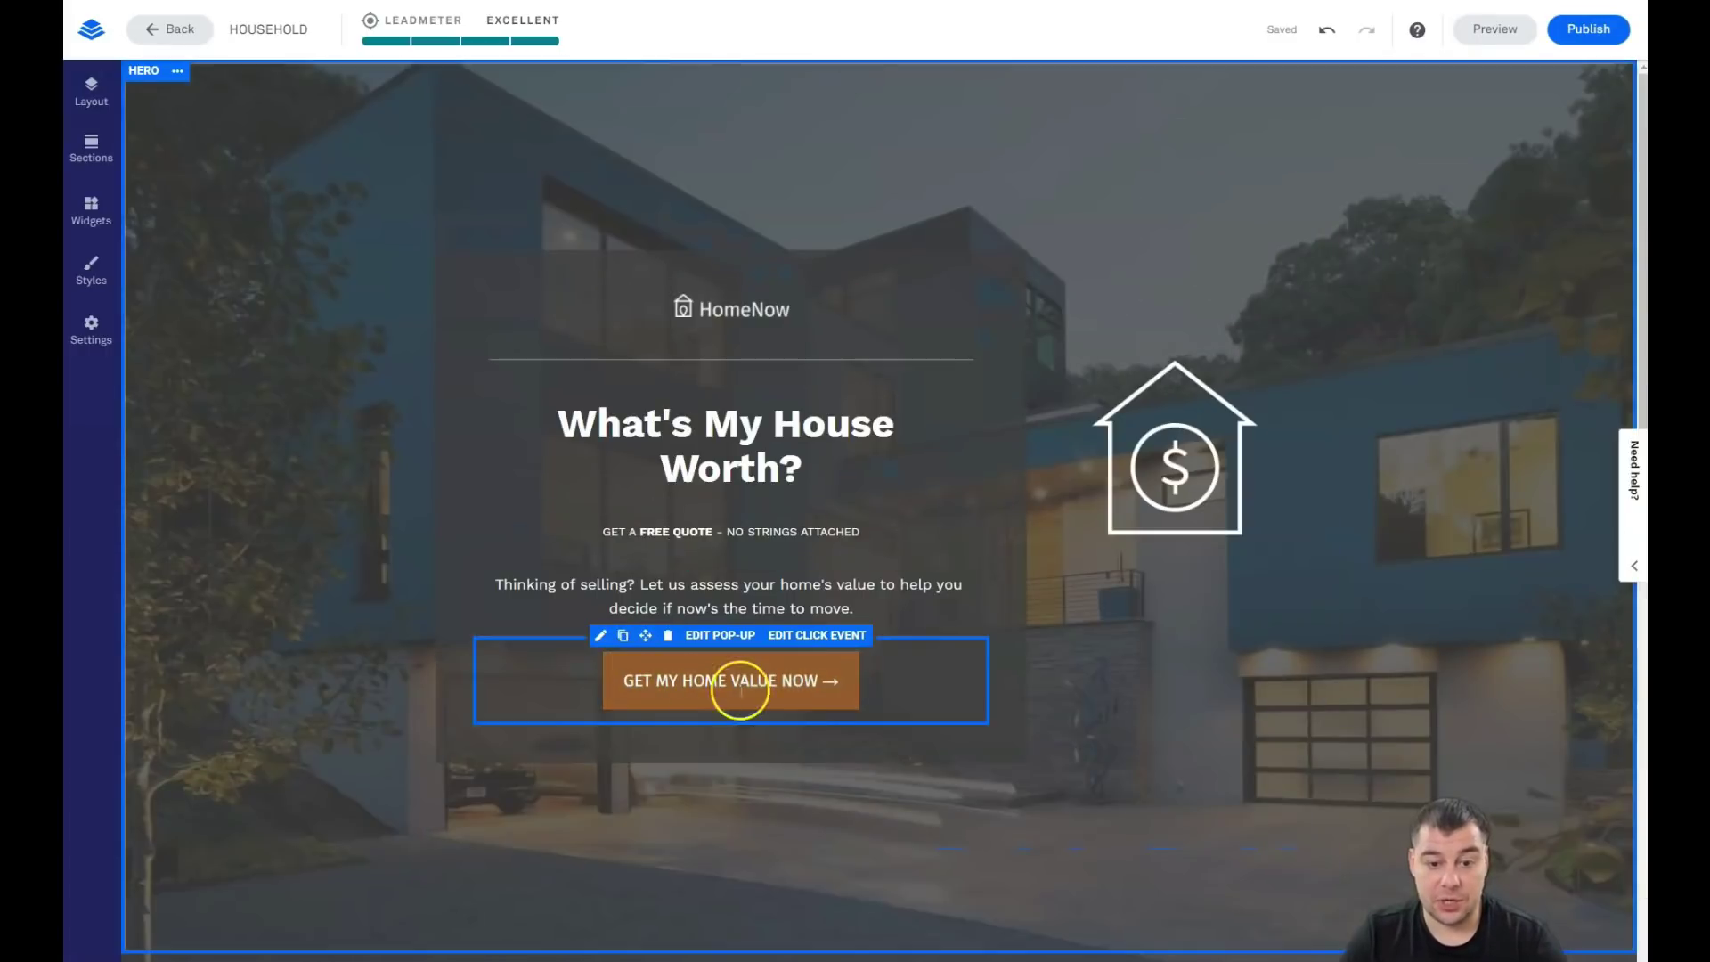
scroll(981, 668, "down", 10)
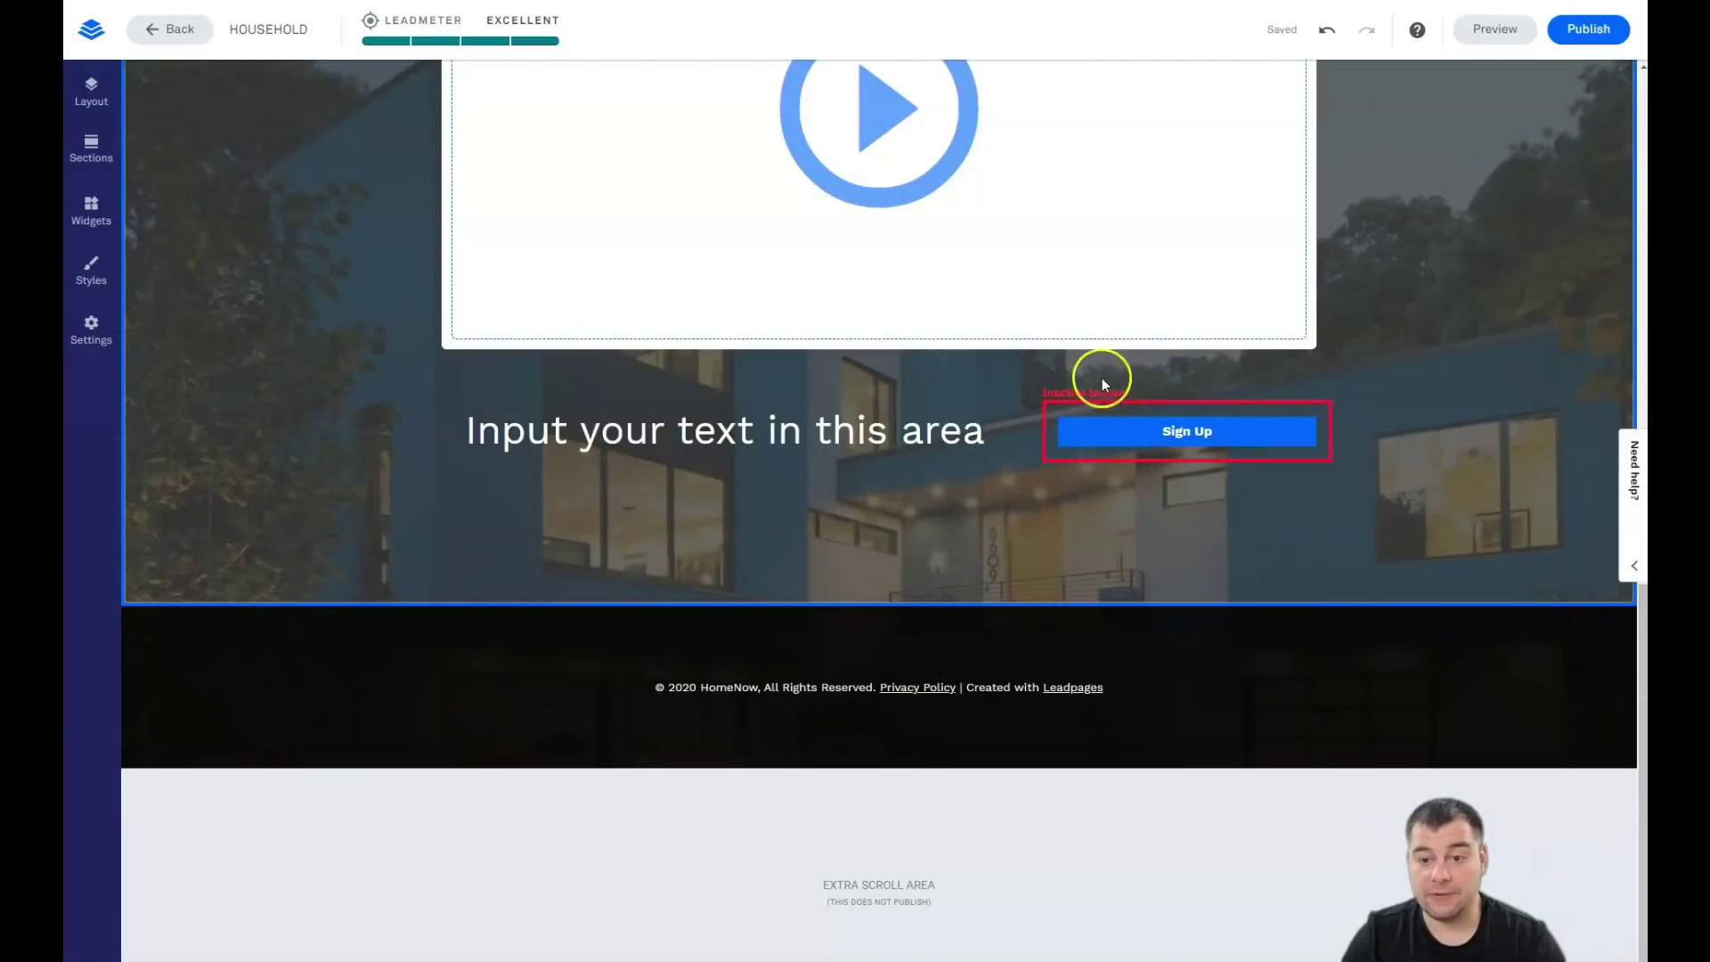
left_click(1226, 418)
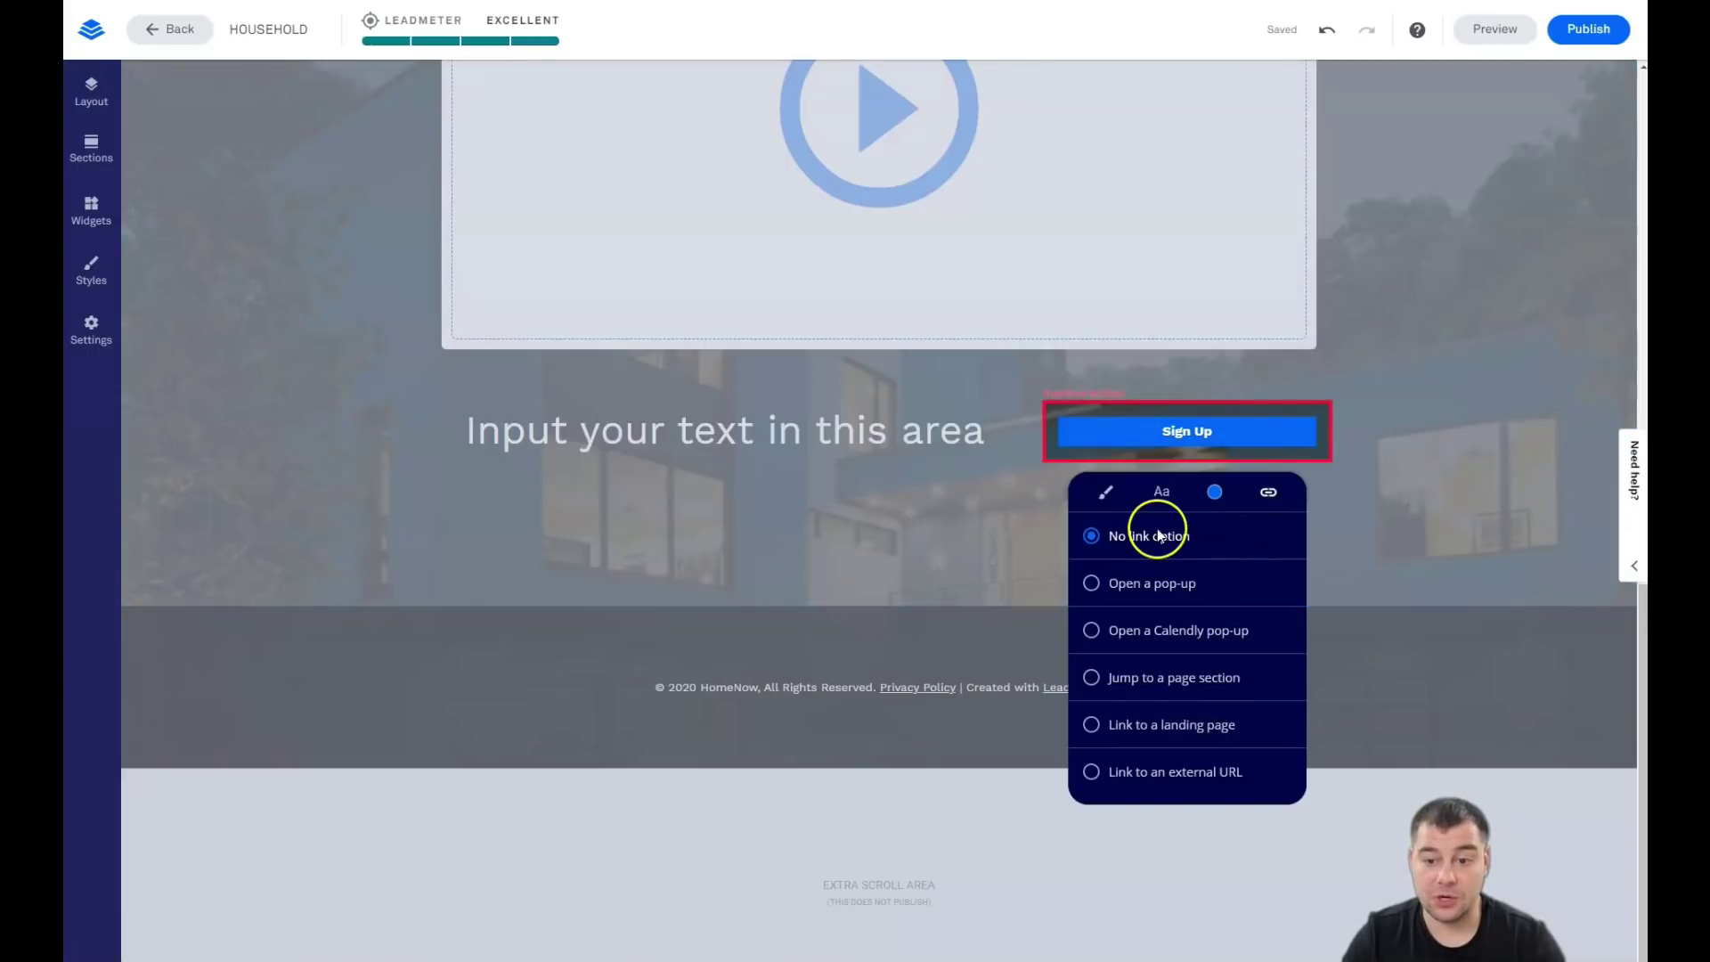
left_click(1123, 588)
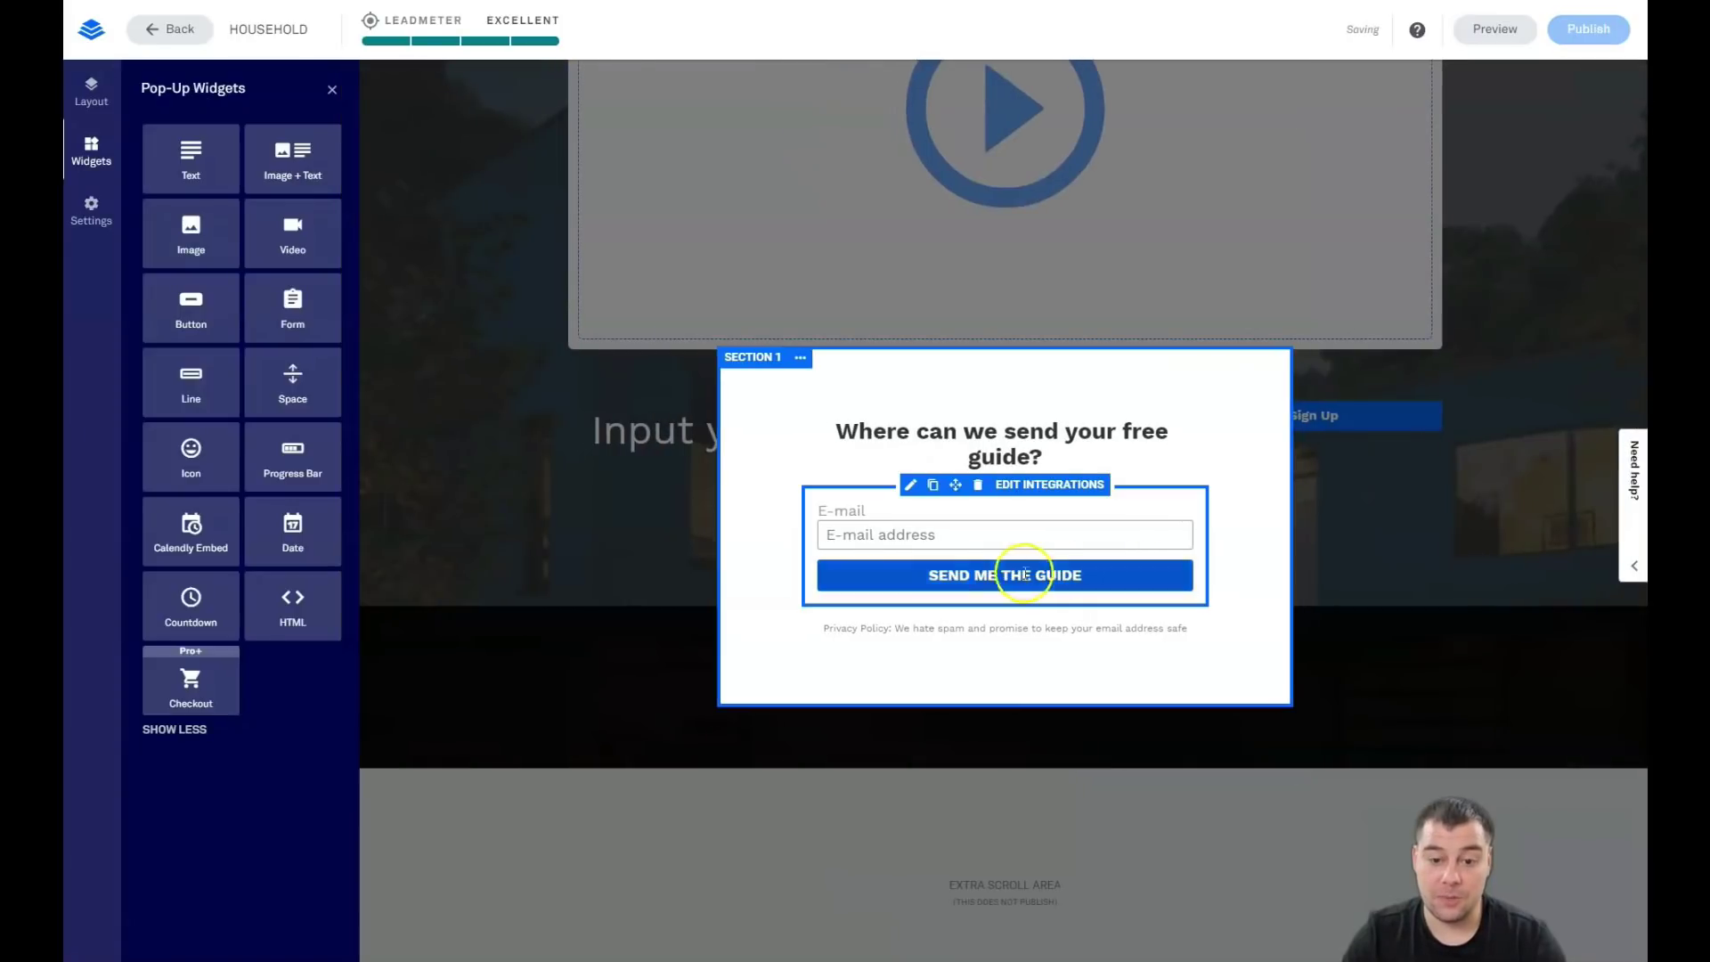
left_click(898, 543)
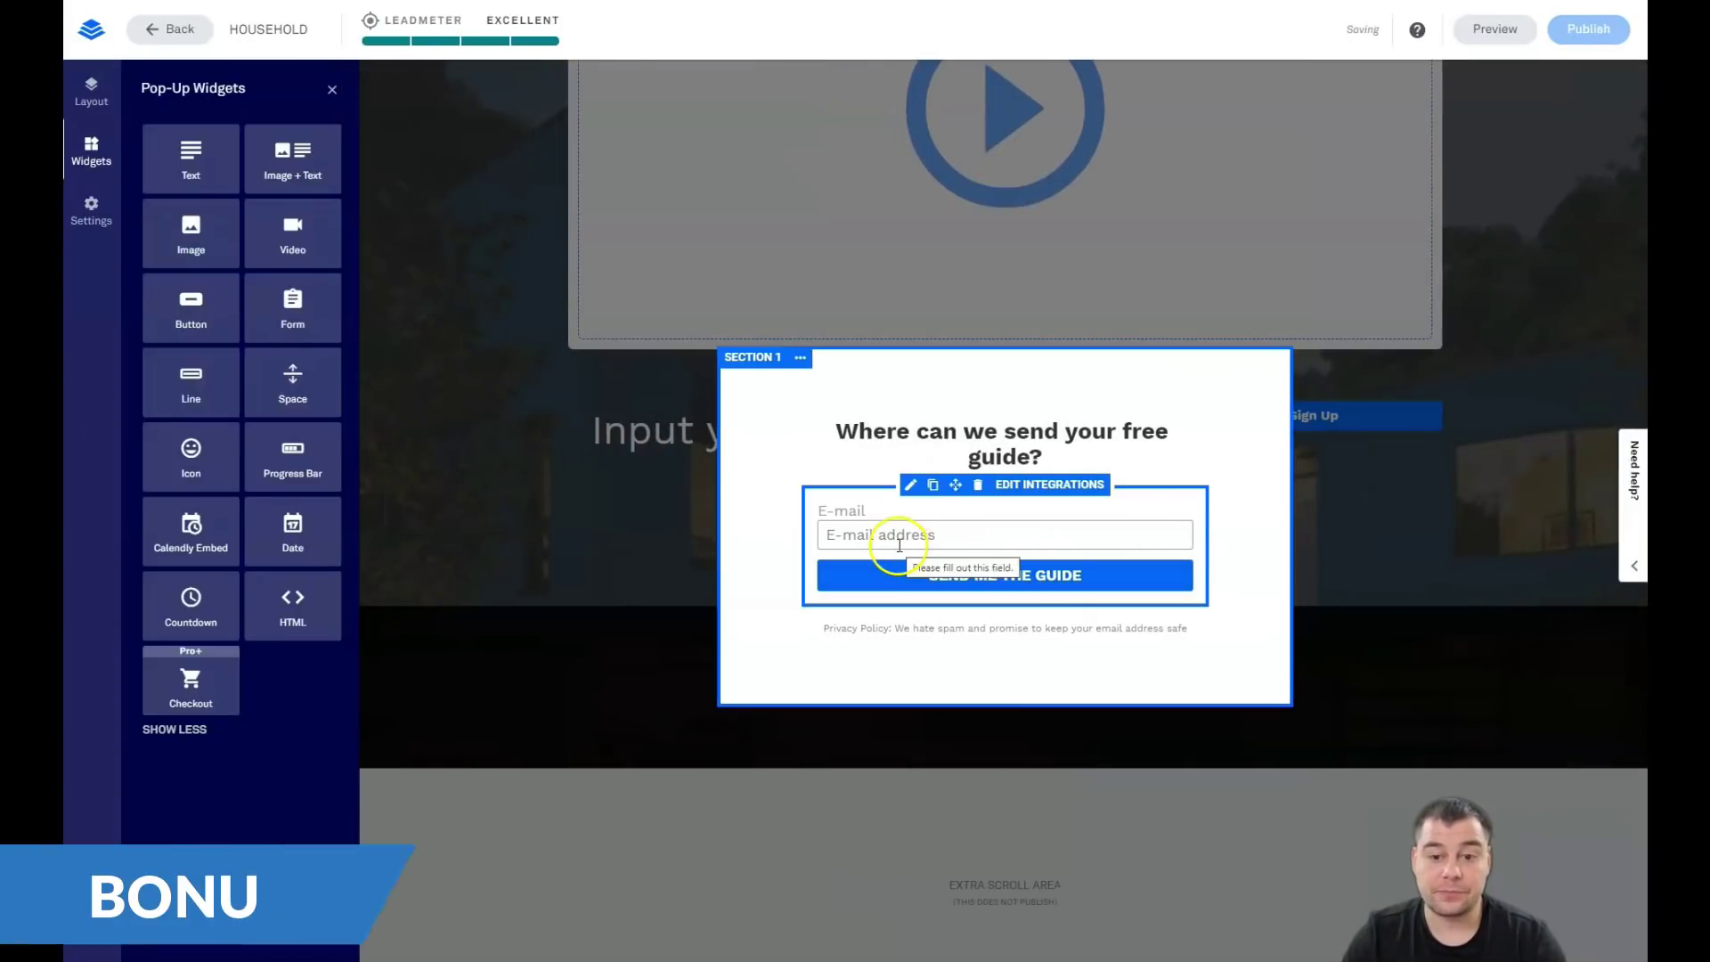
left_click(516, 447)
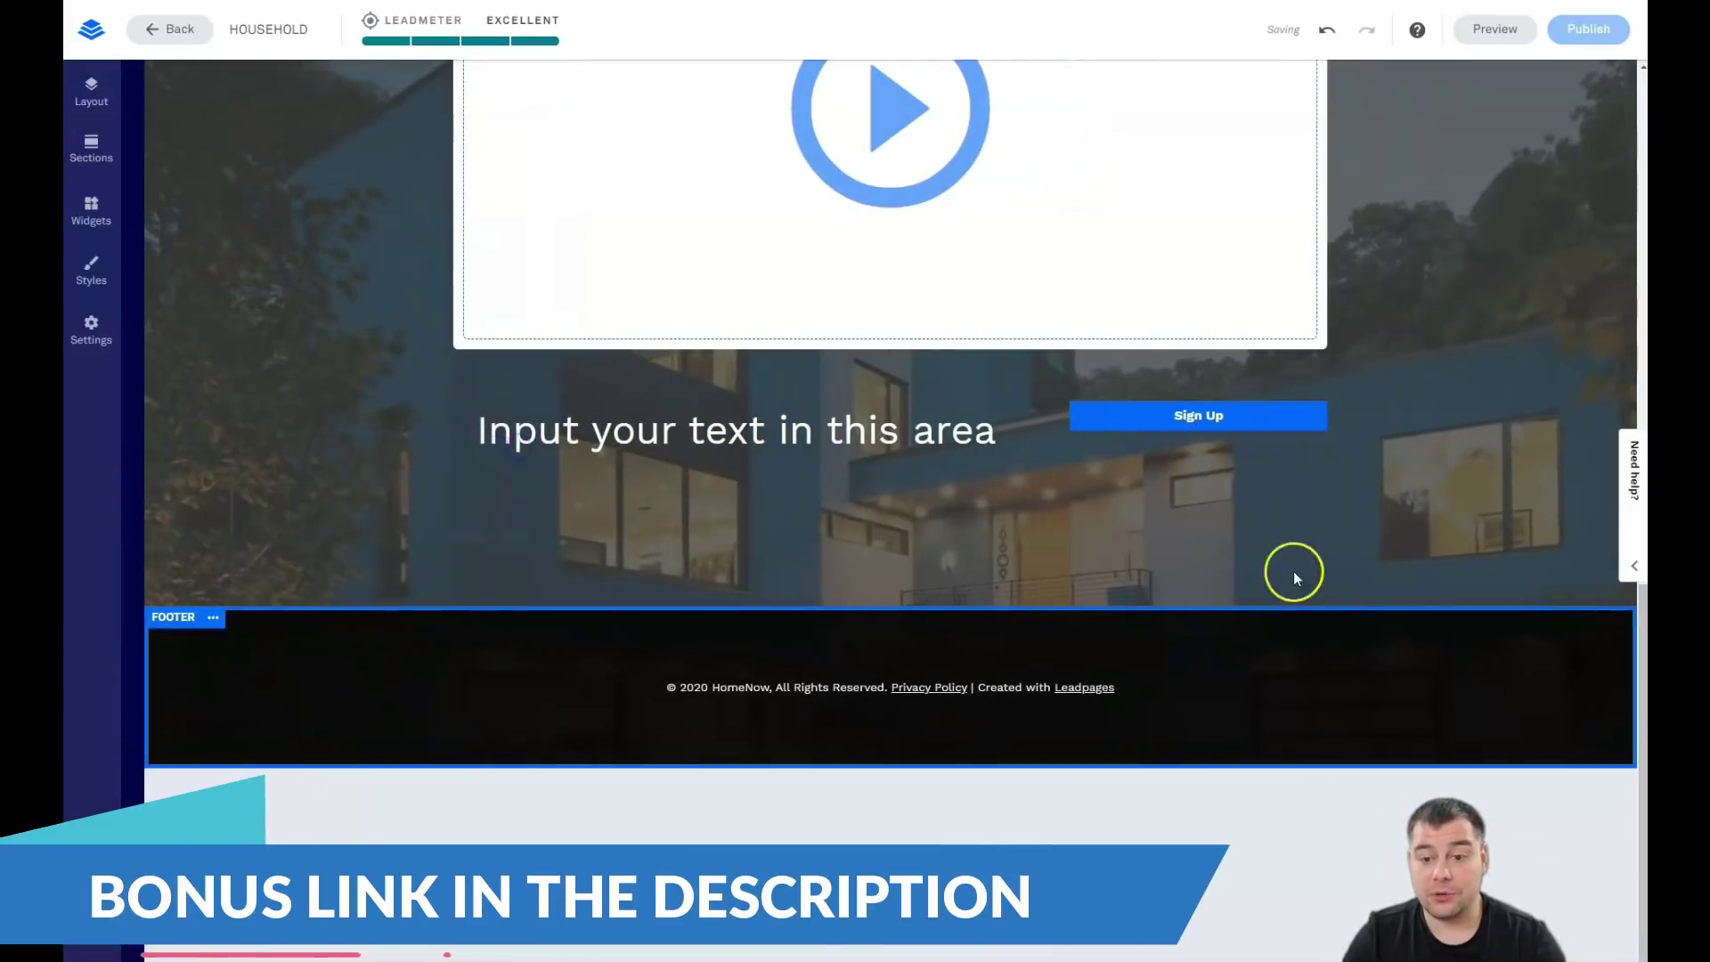
Step: Switch the pop-up opened by the Sign Up button to My Leadbox 1
left_click(1261, 392)
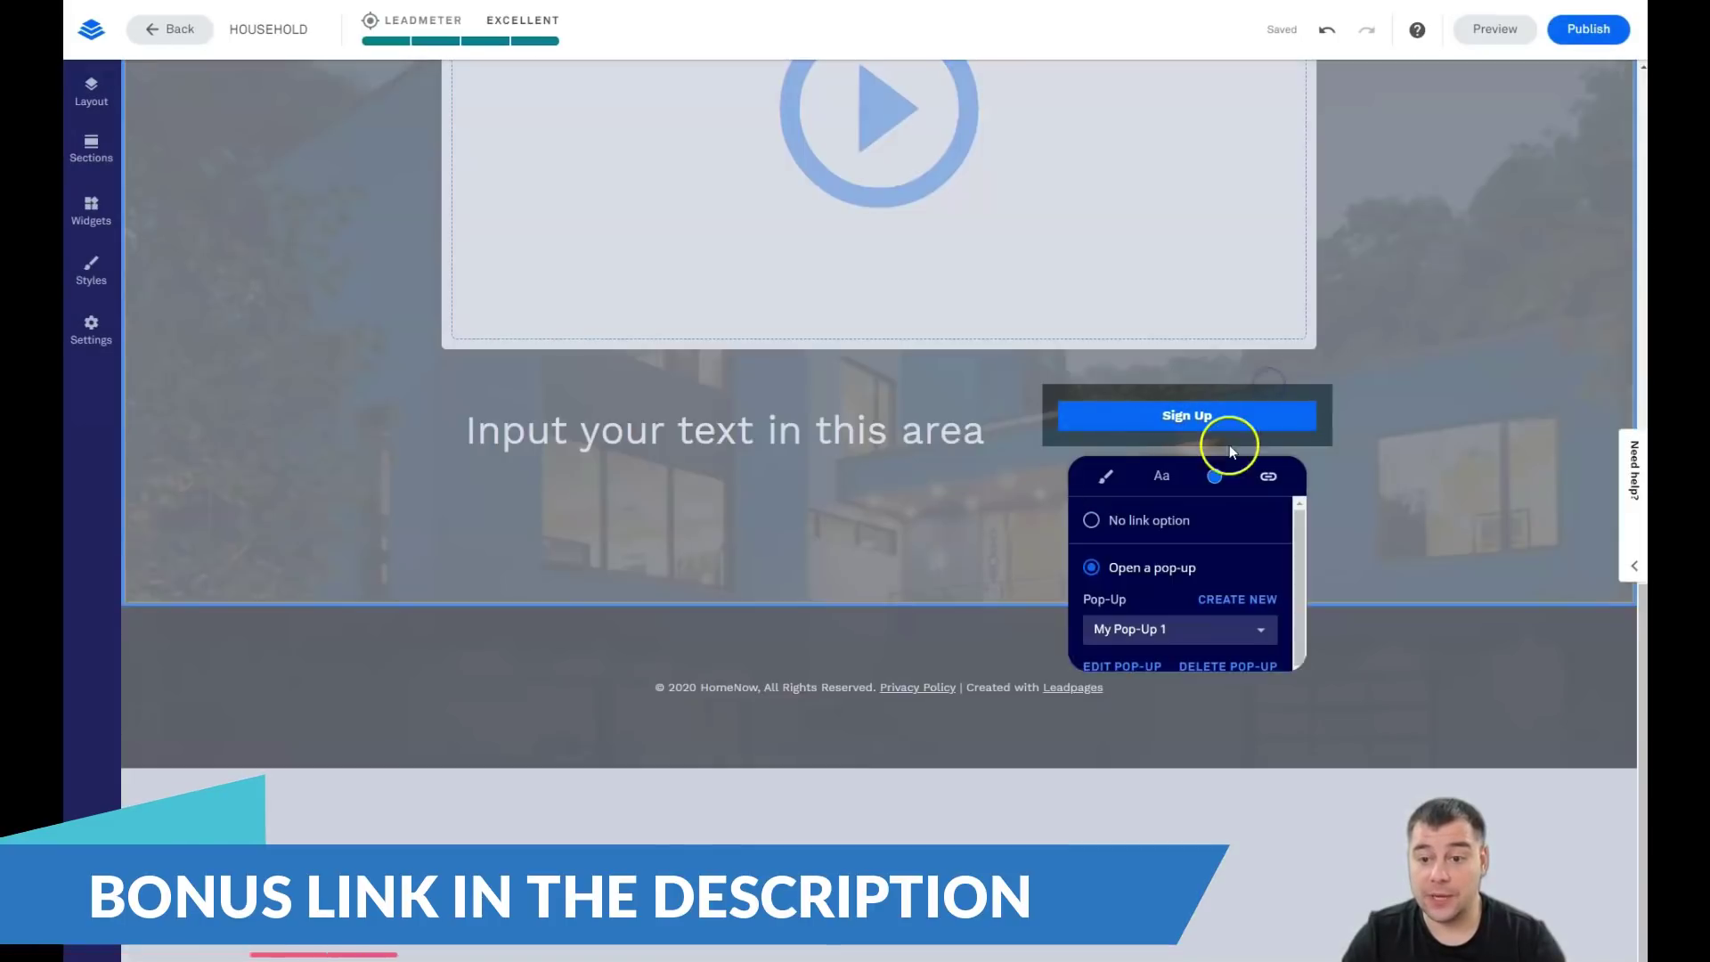
left_click(1189, 631)
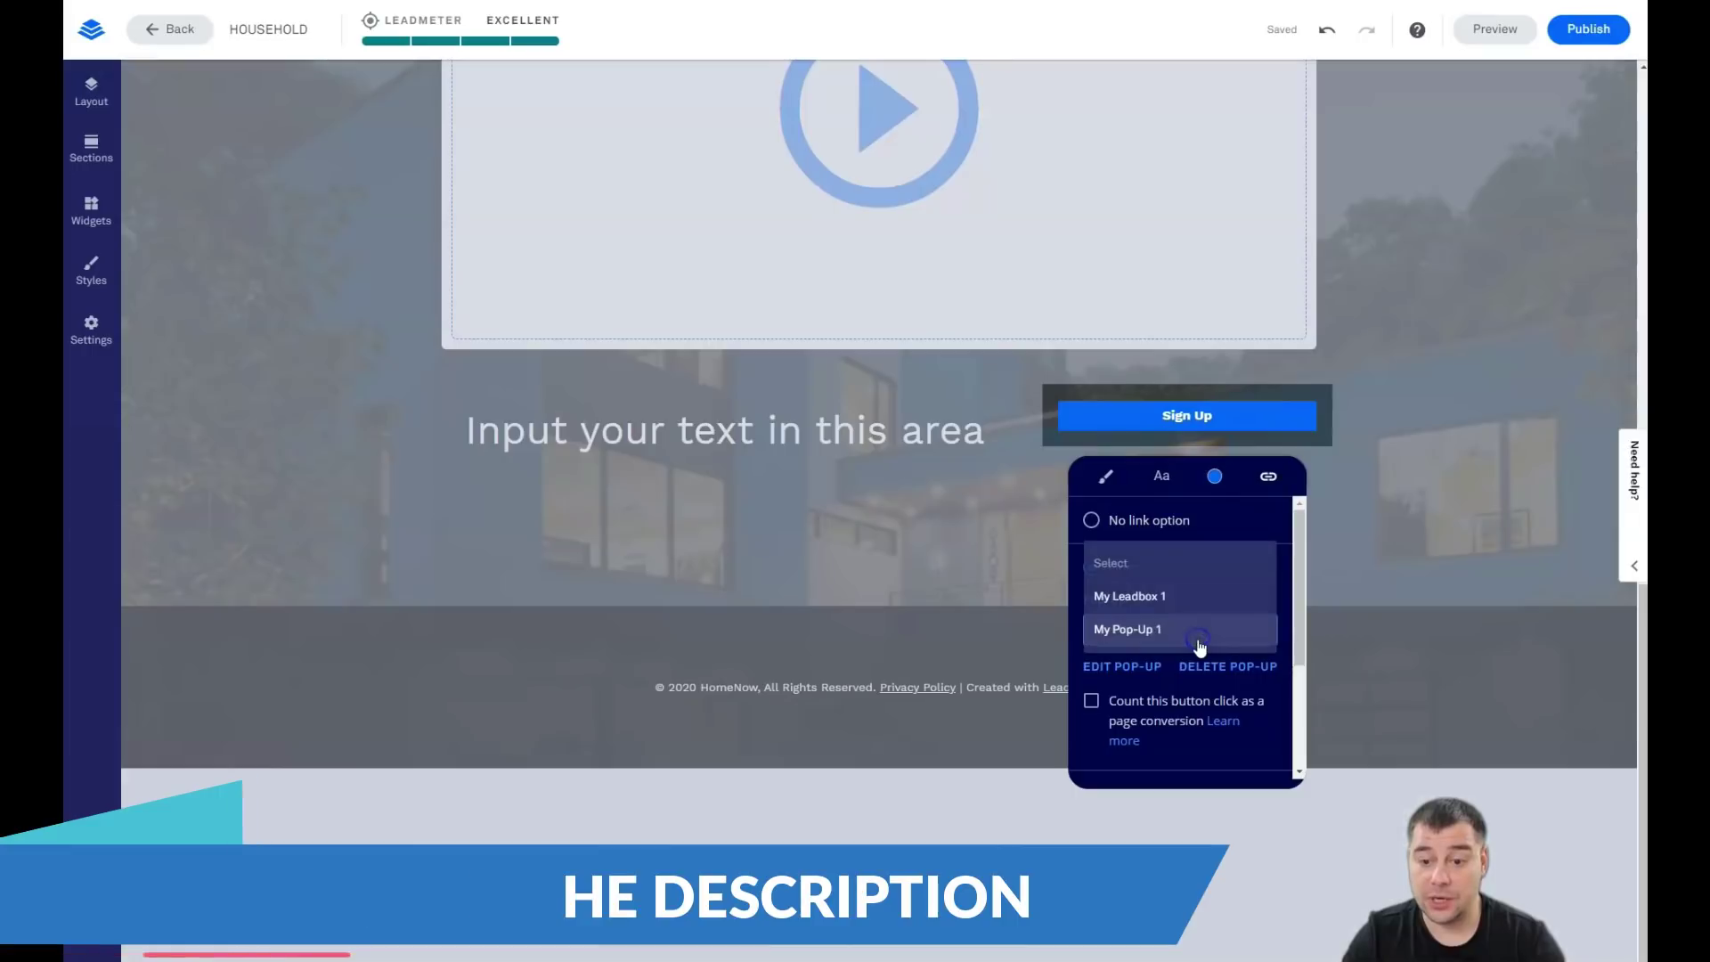
left_click(1140, 598)
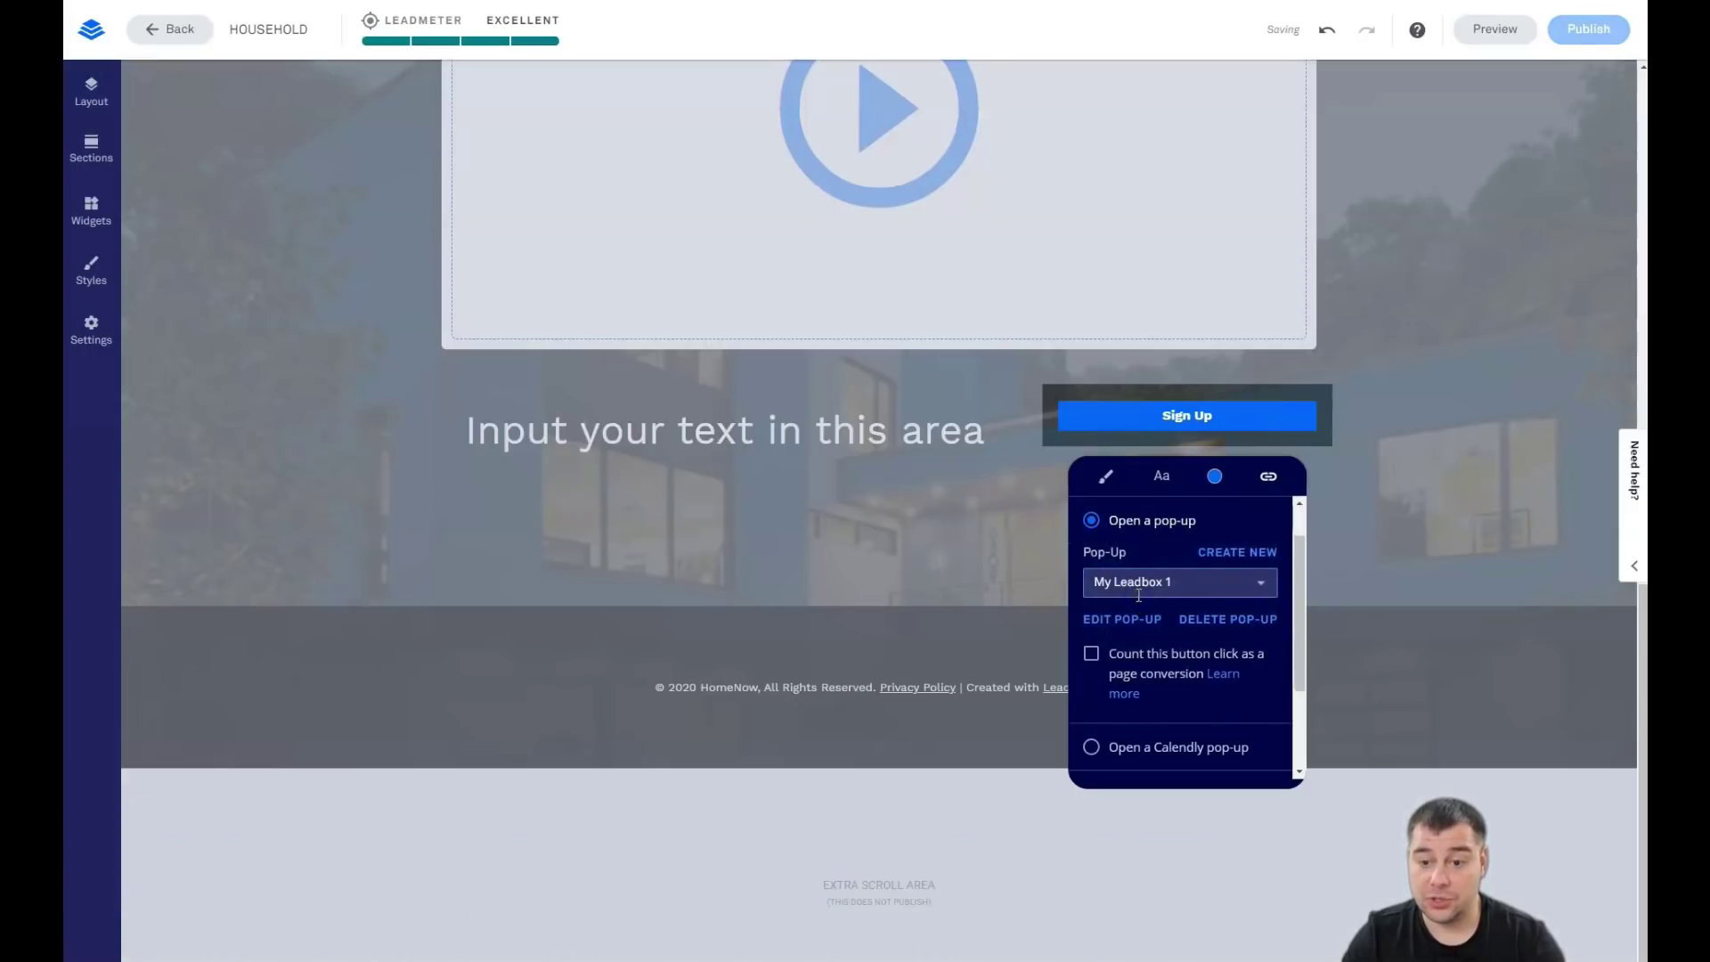
Step: Open the My Leadbox 1 pop-up for editing and bring up the integration settings of its form
left_click(1117, 623)
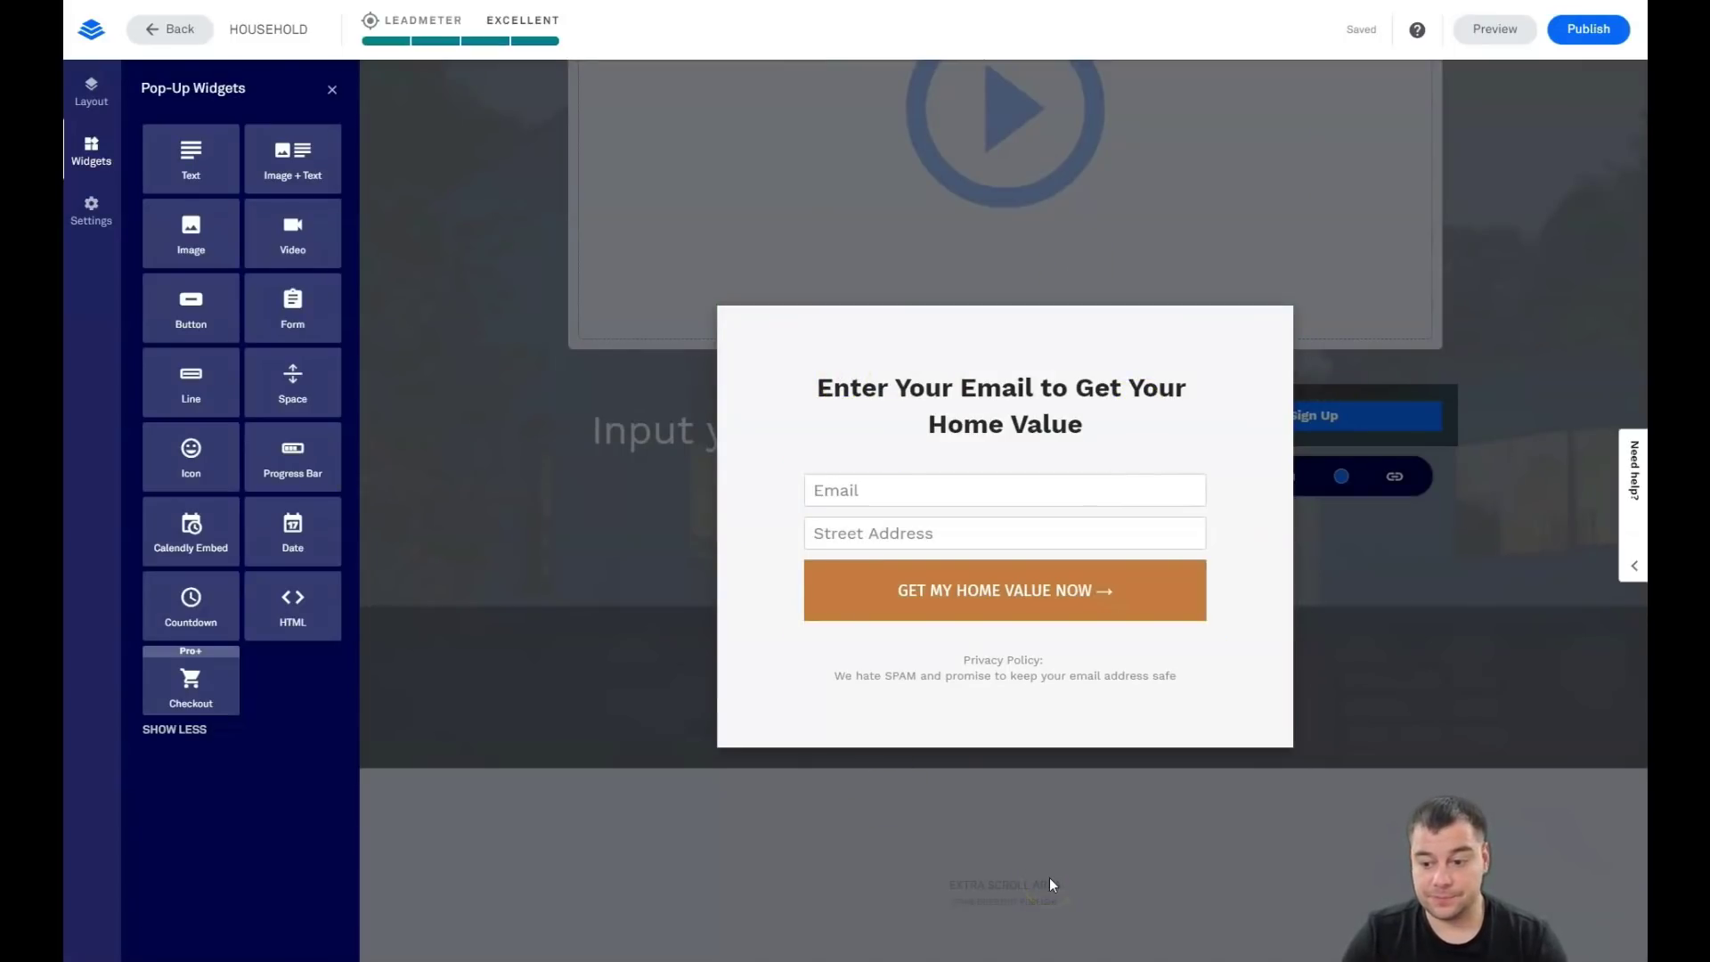
left_click(857, 486)
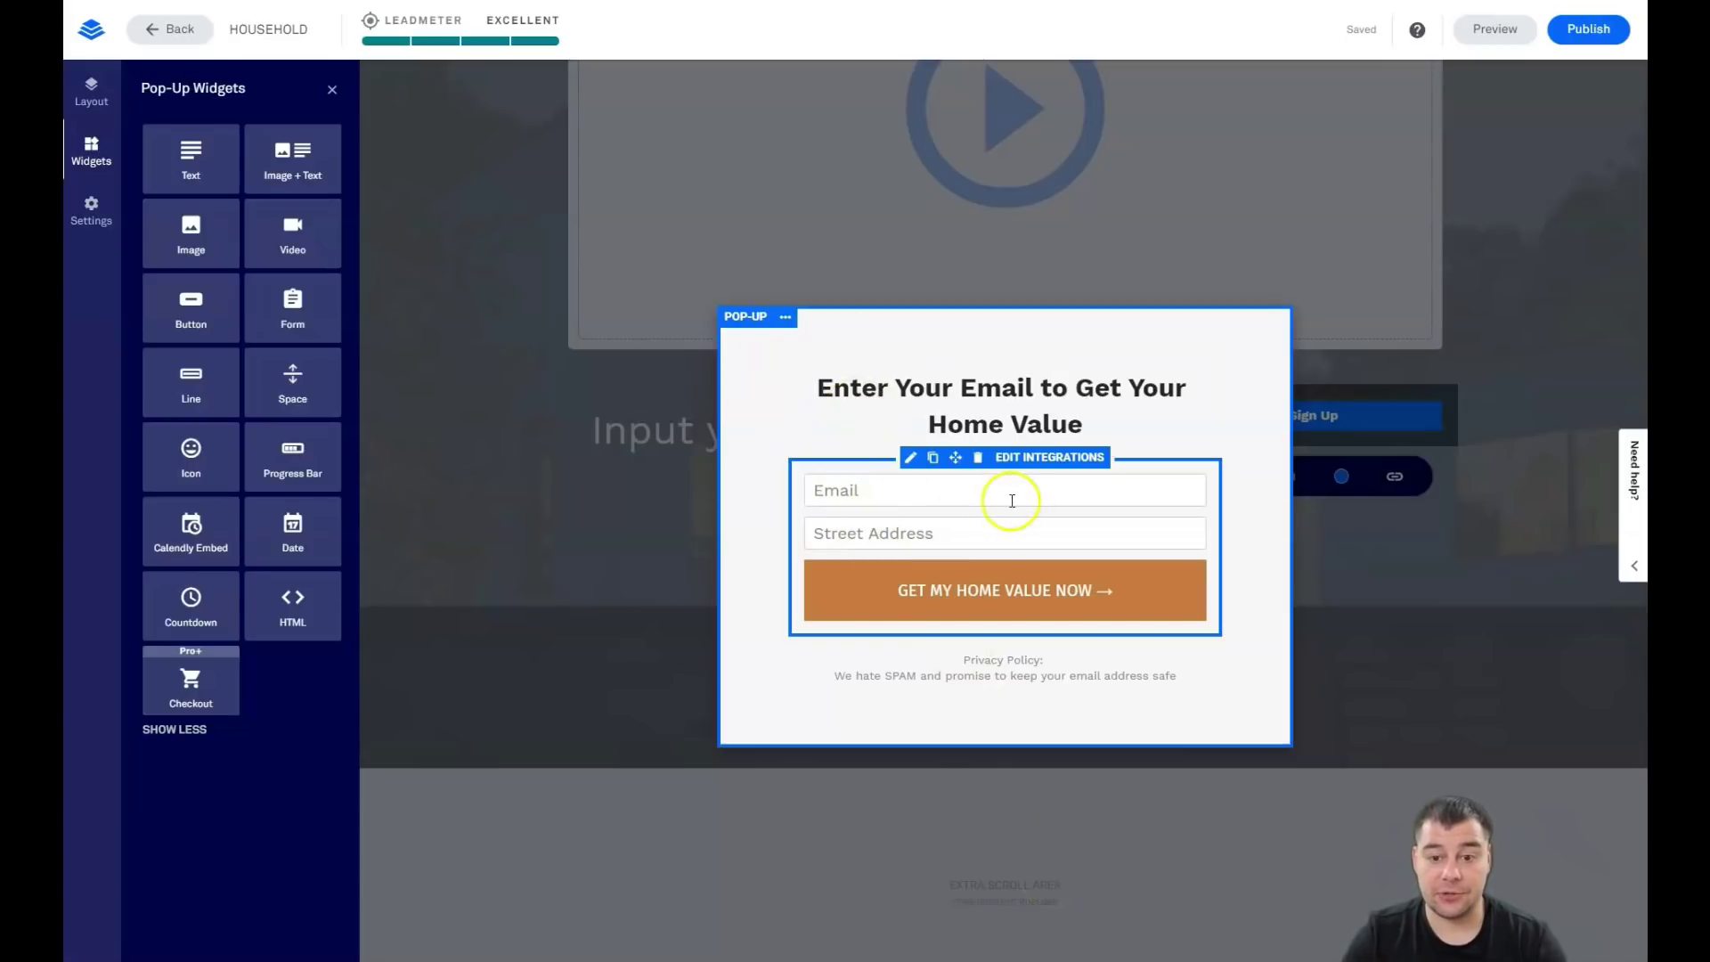
left_click(1047, 459)
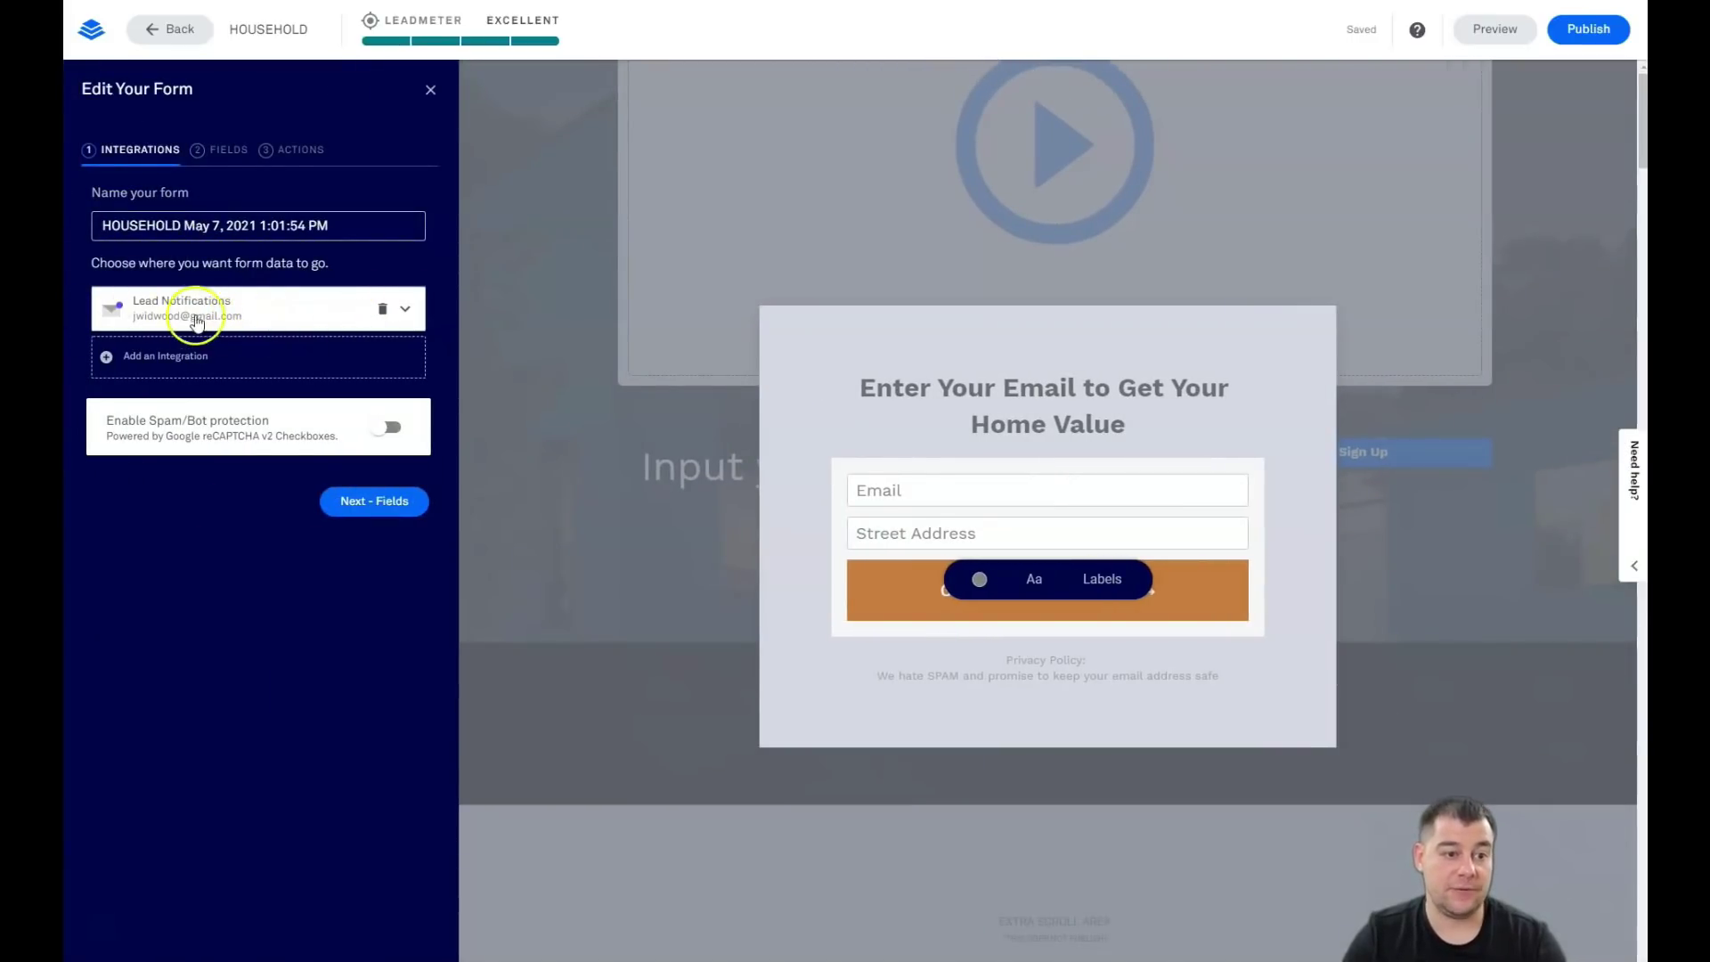
Step: Examine the native and Zapier-powered services available as form integrations, and return to the form editor
left_click(166, 360)
left_click(200, 494)
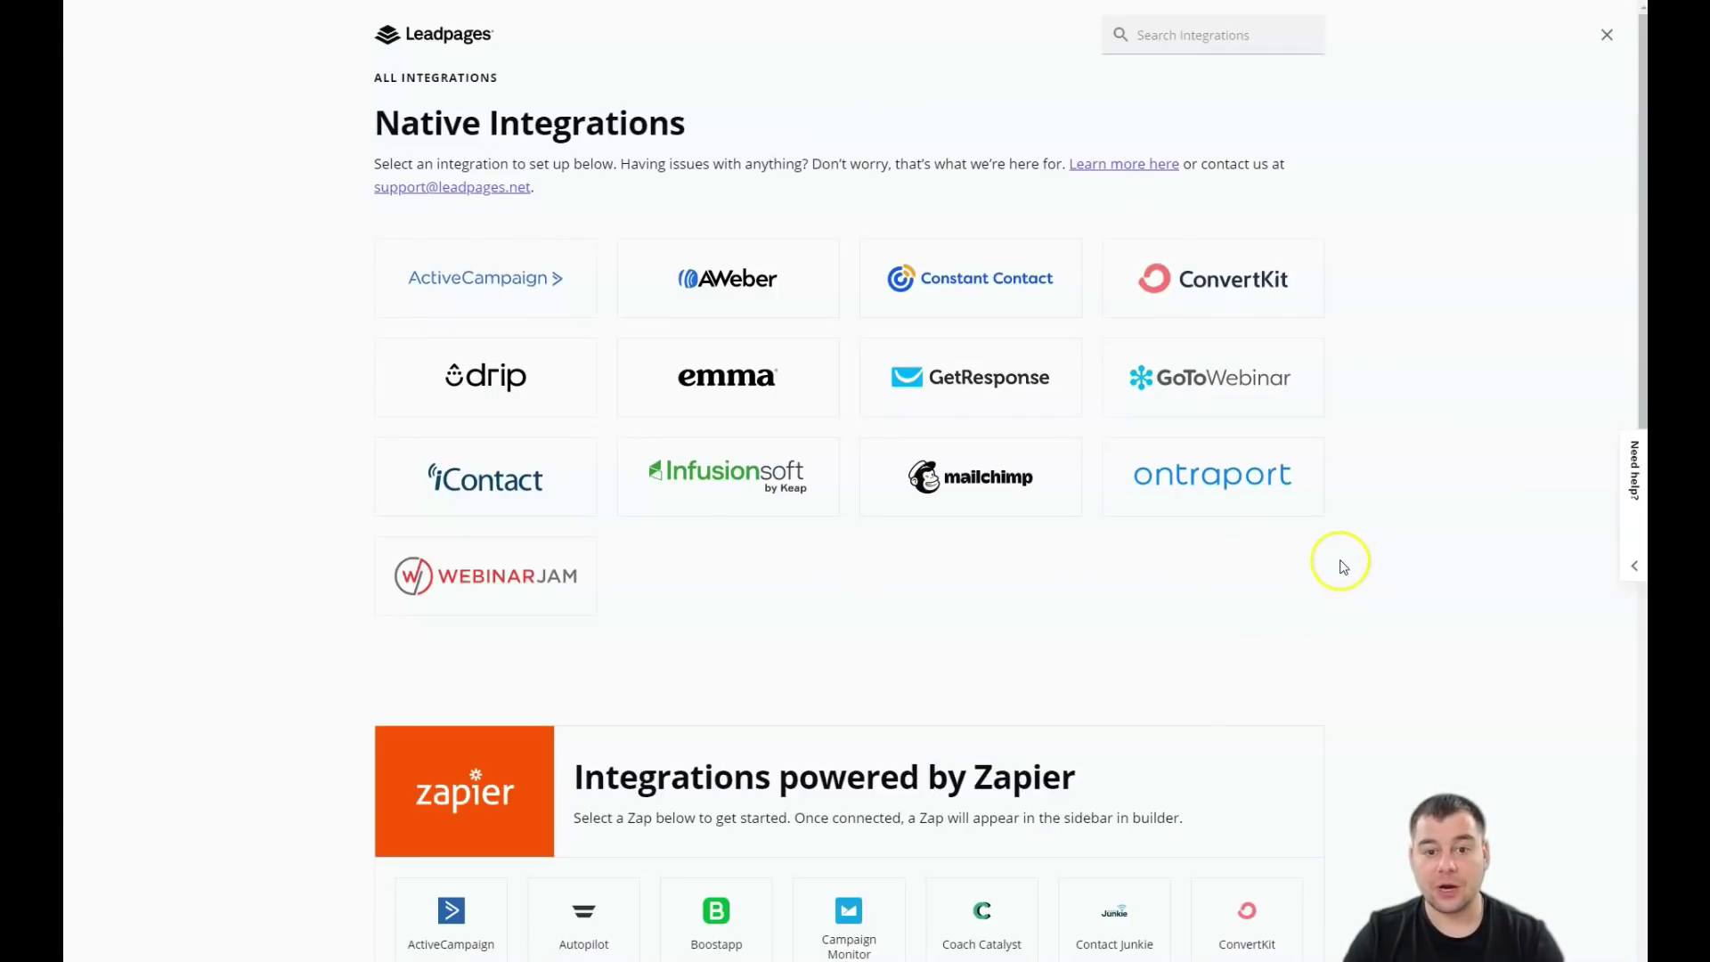
scroll(1328, 552, "down", 4)
scroll(1298, 325, "up", 5)
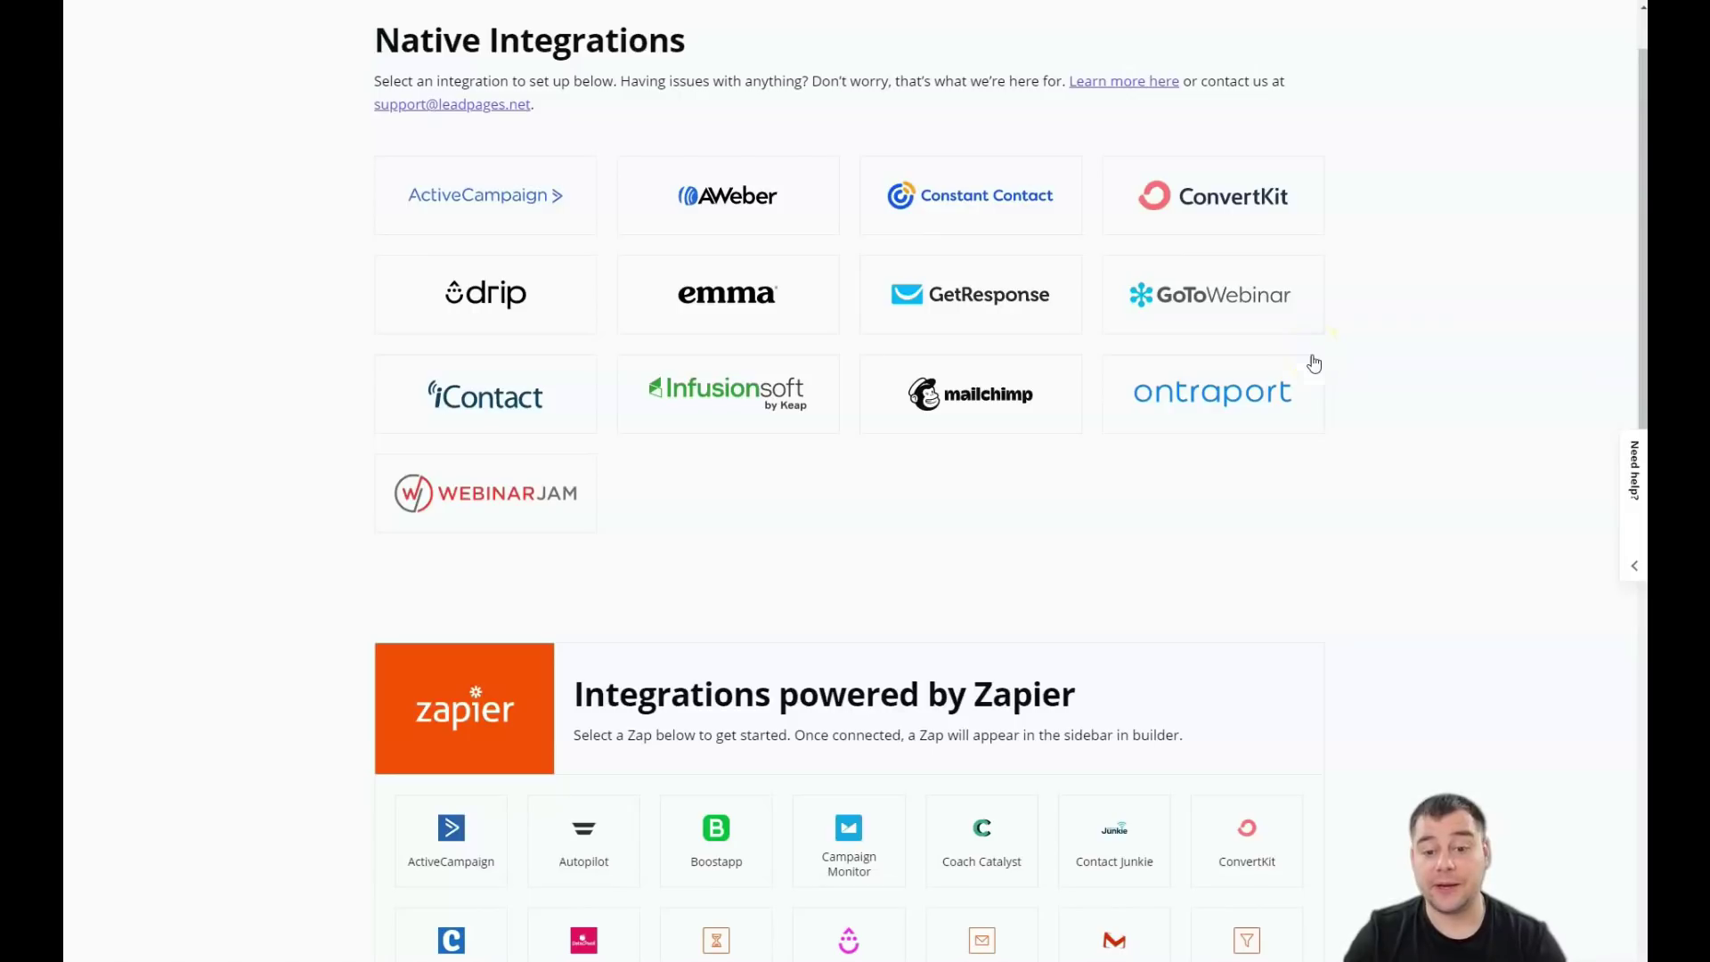
scroll(1284, 437, "down", 4)
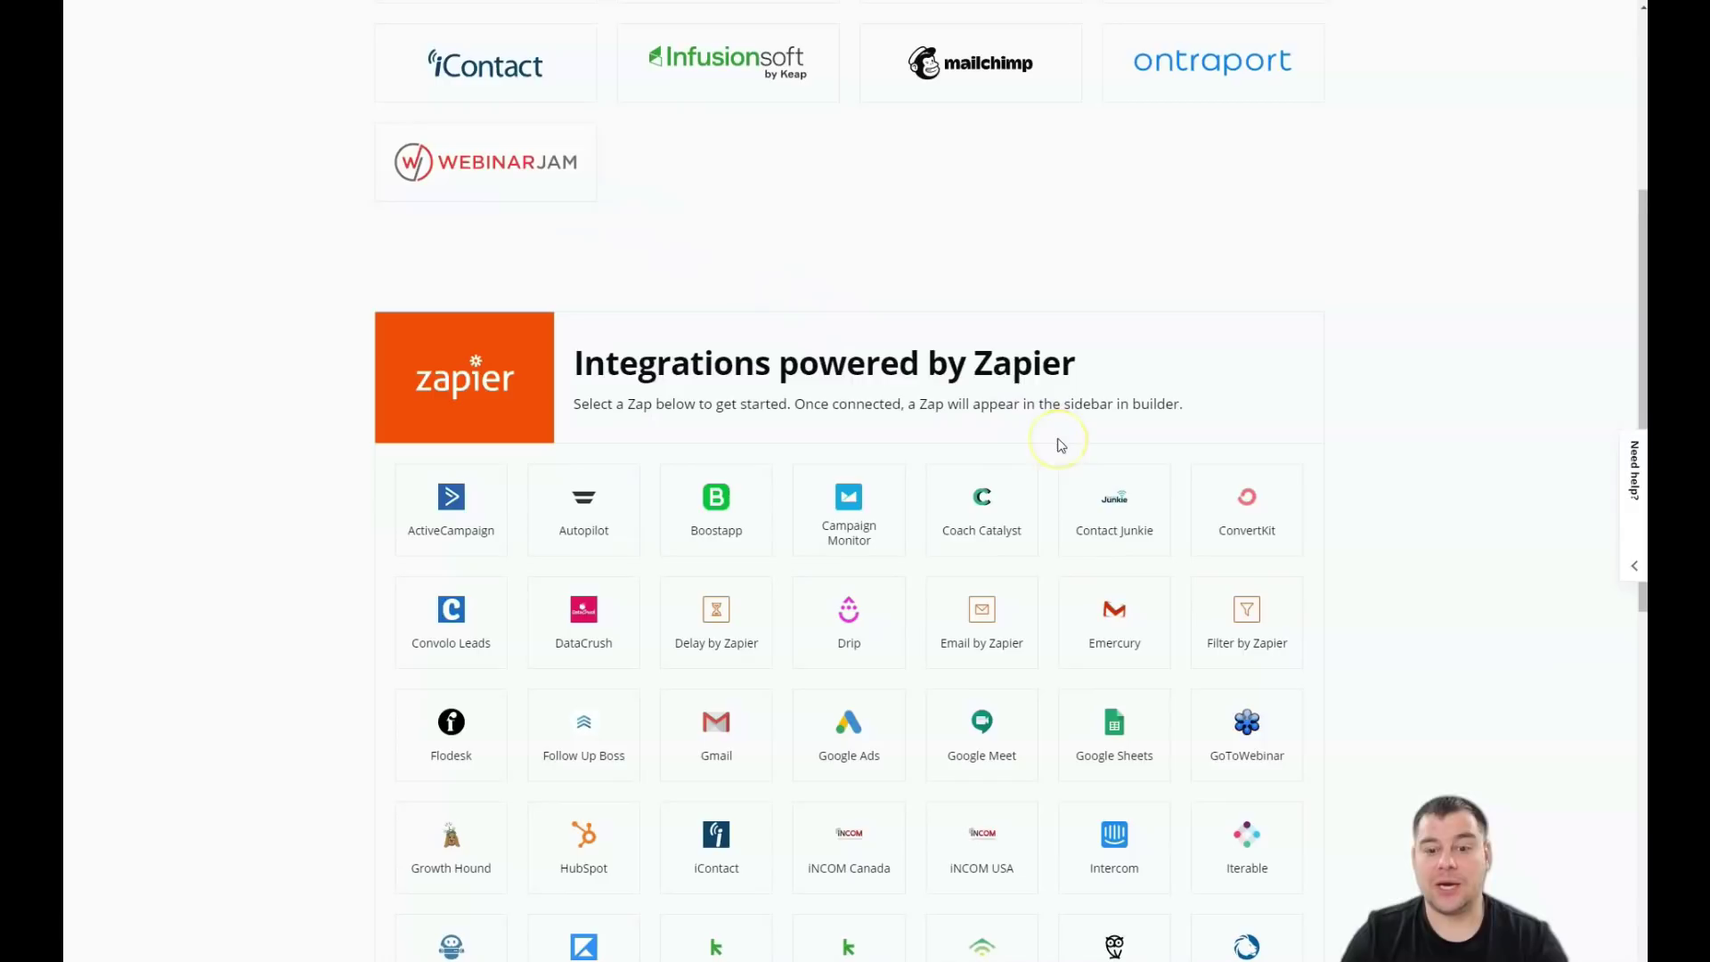
scroll(1083, 458, "down", 3)
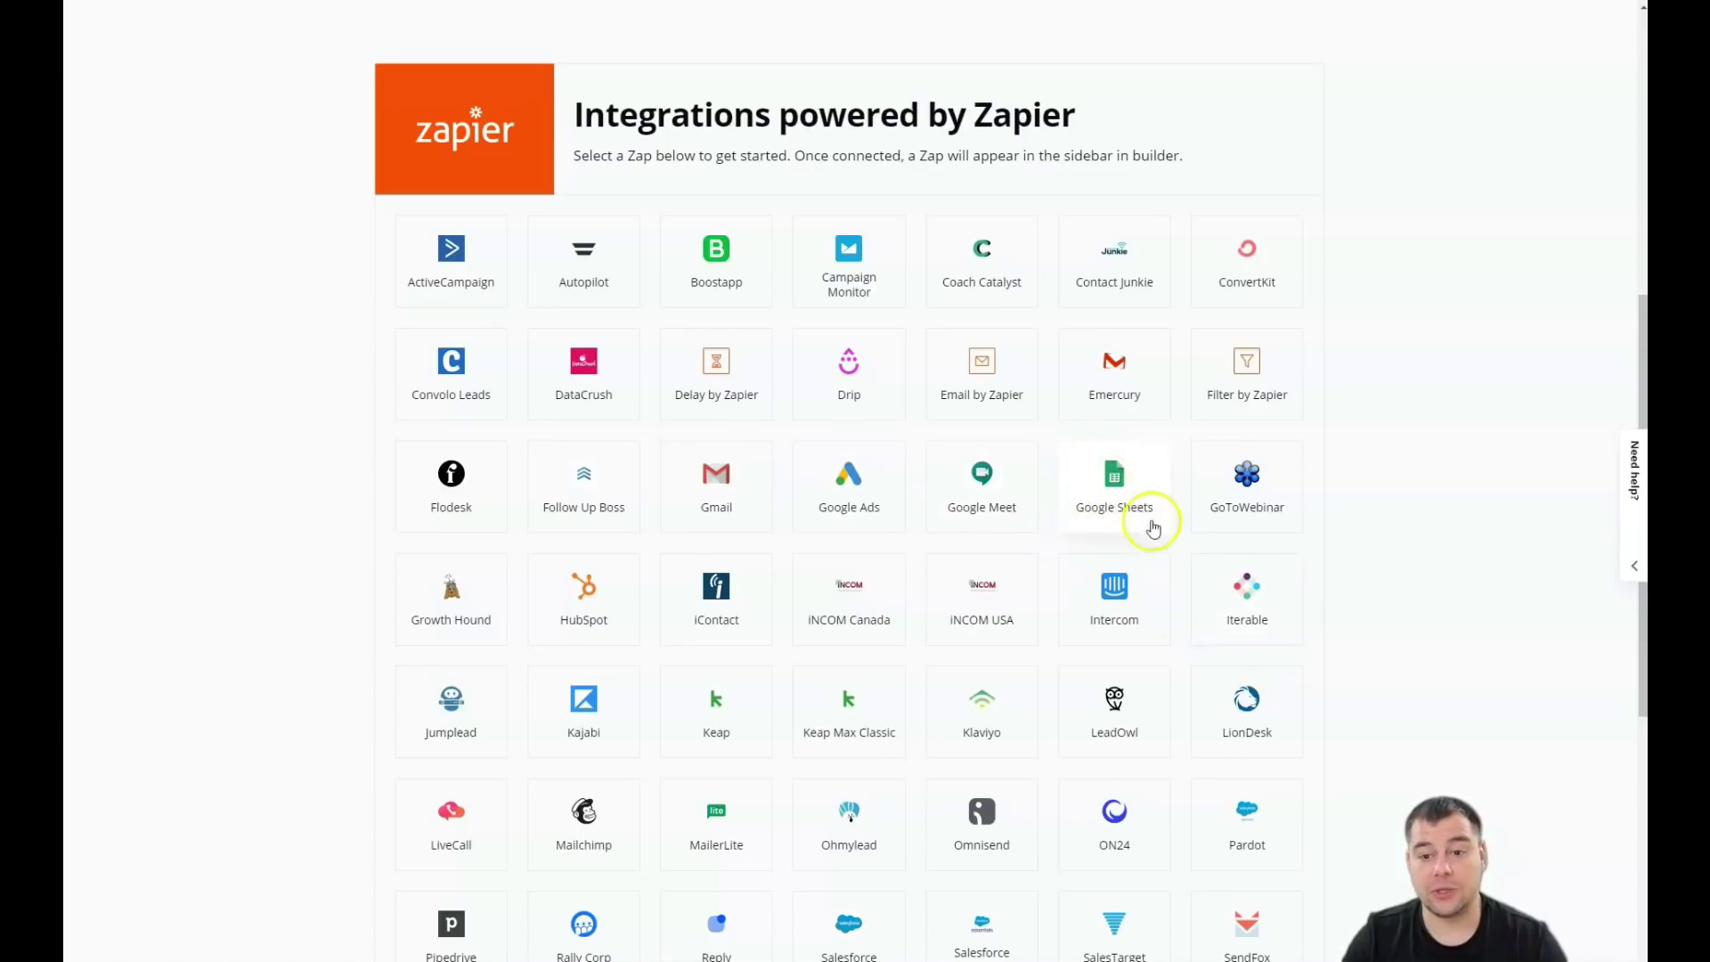
scroll(1465, 395, "up", 1)
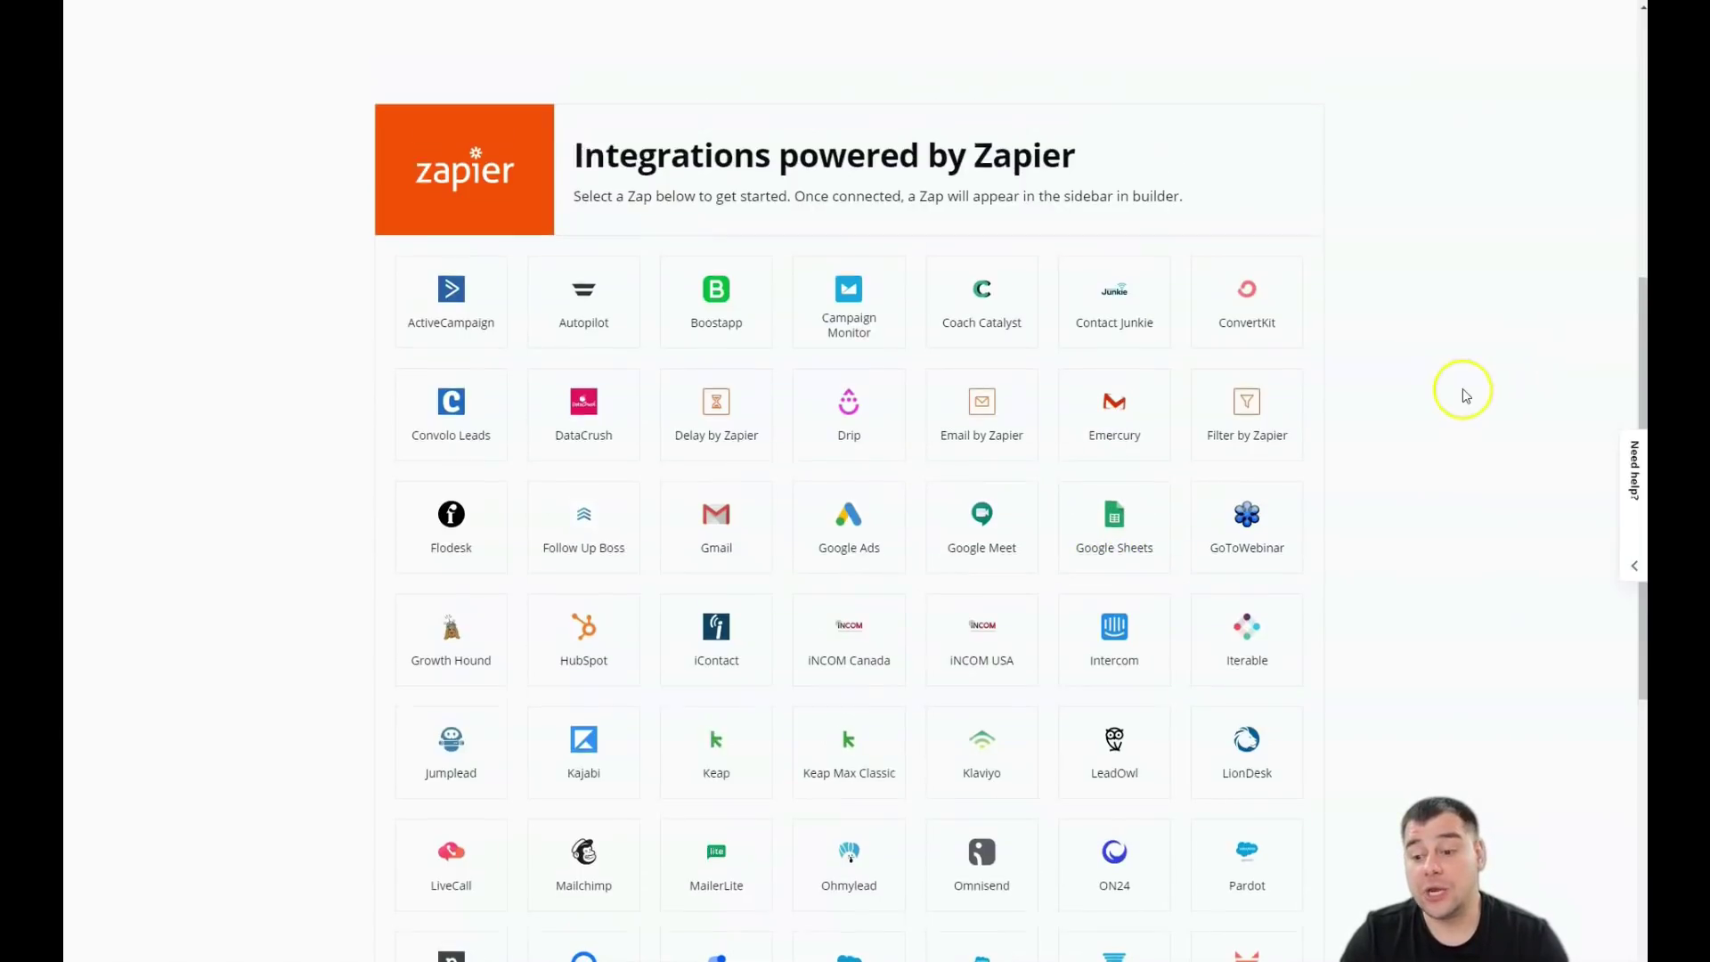
scroll(1466, 394, "up", 7)
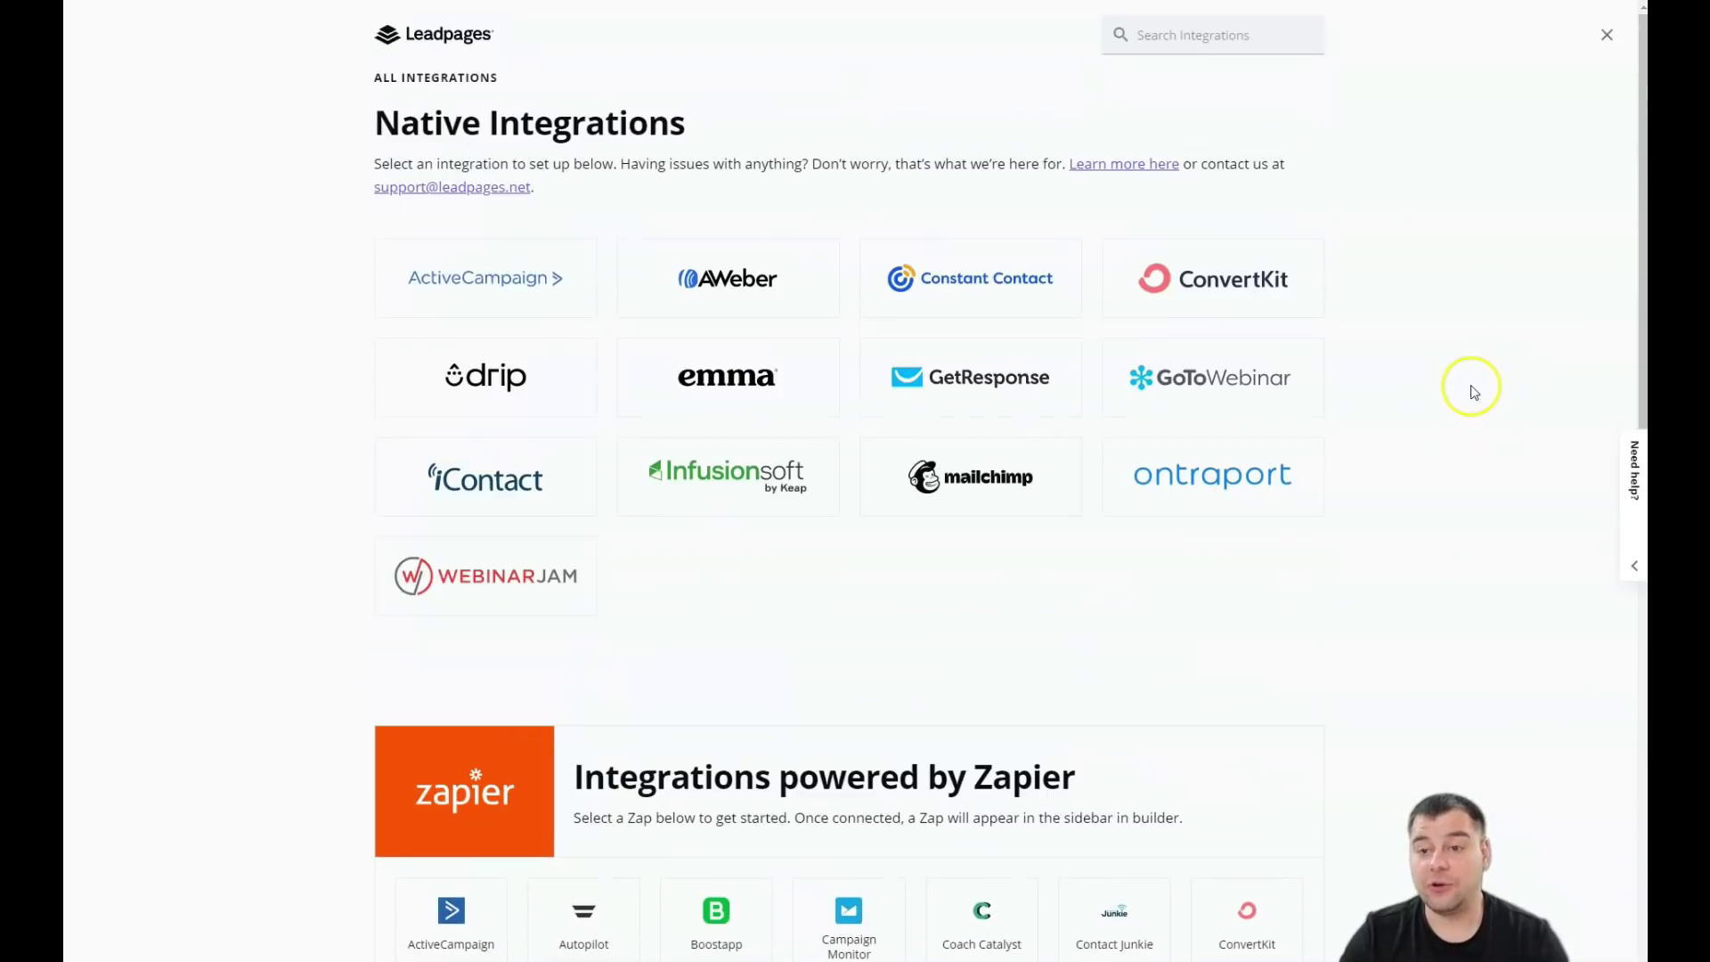
left_click(1608, 36)
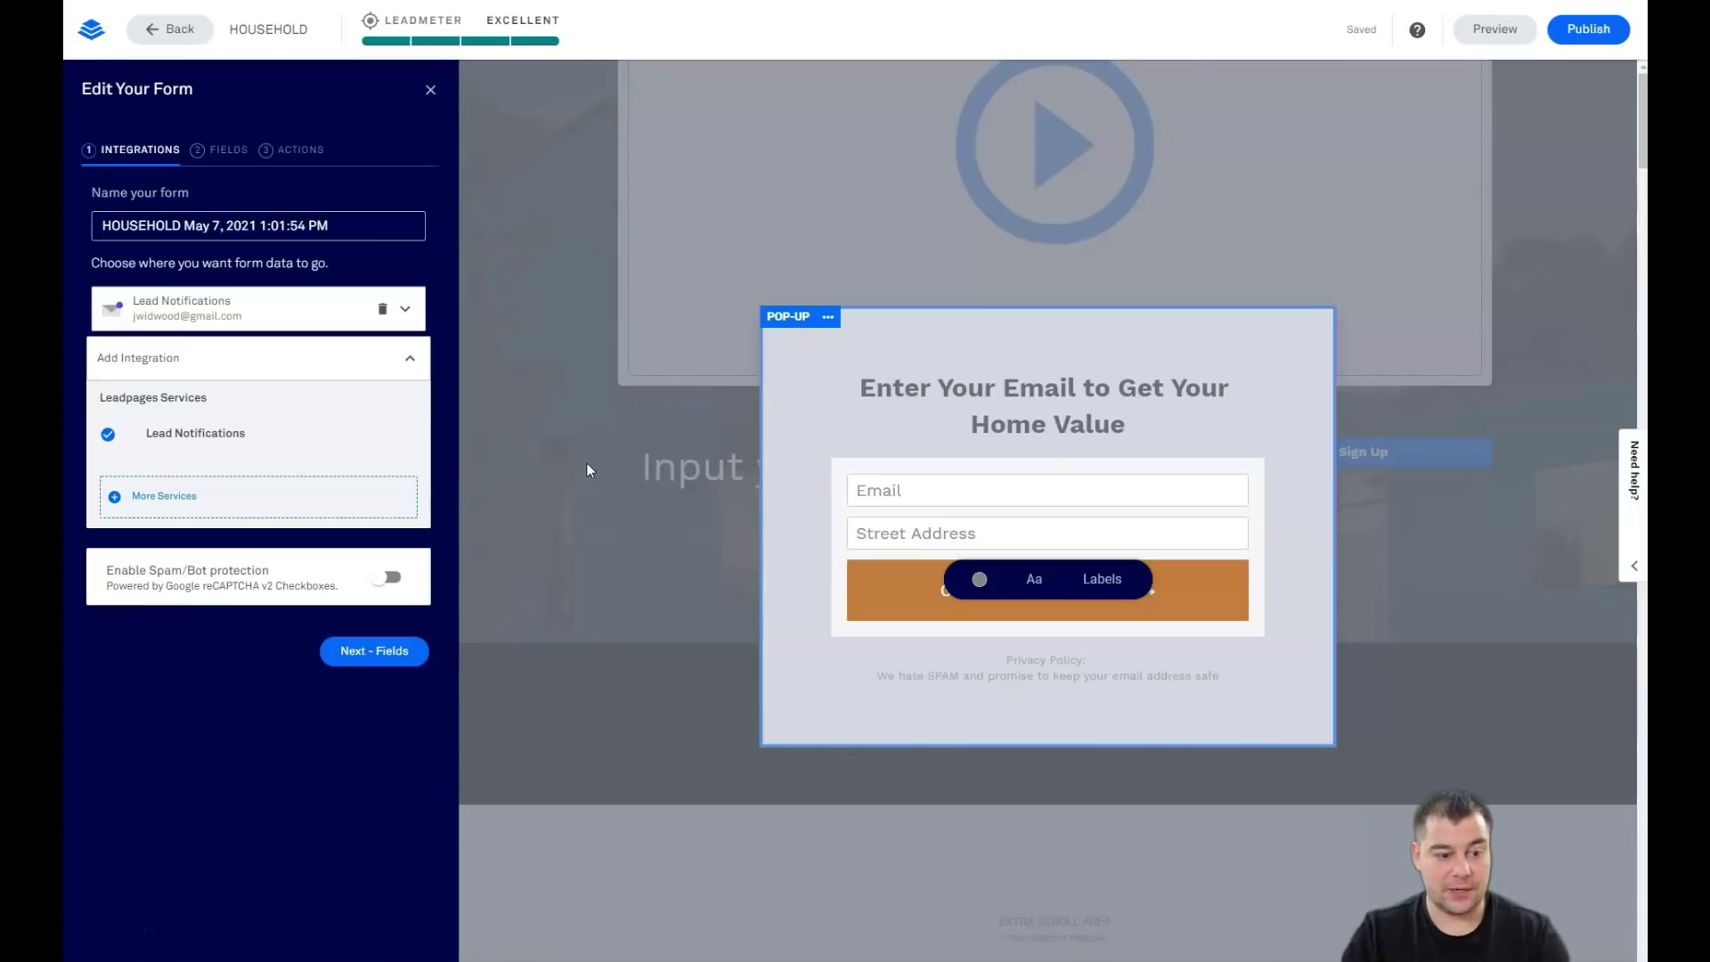
Step: Delete the Street Address field from the pop-up form
left_click(215, 151)
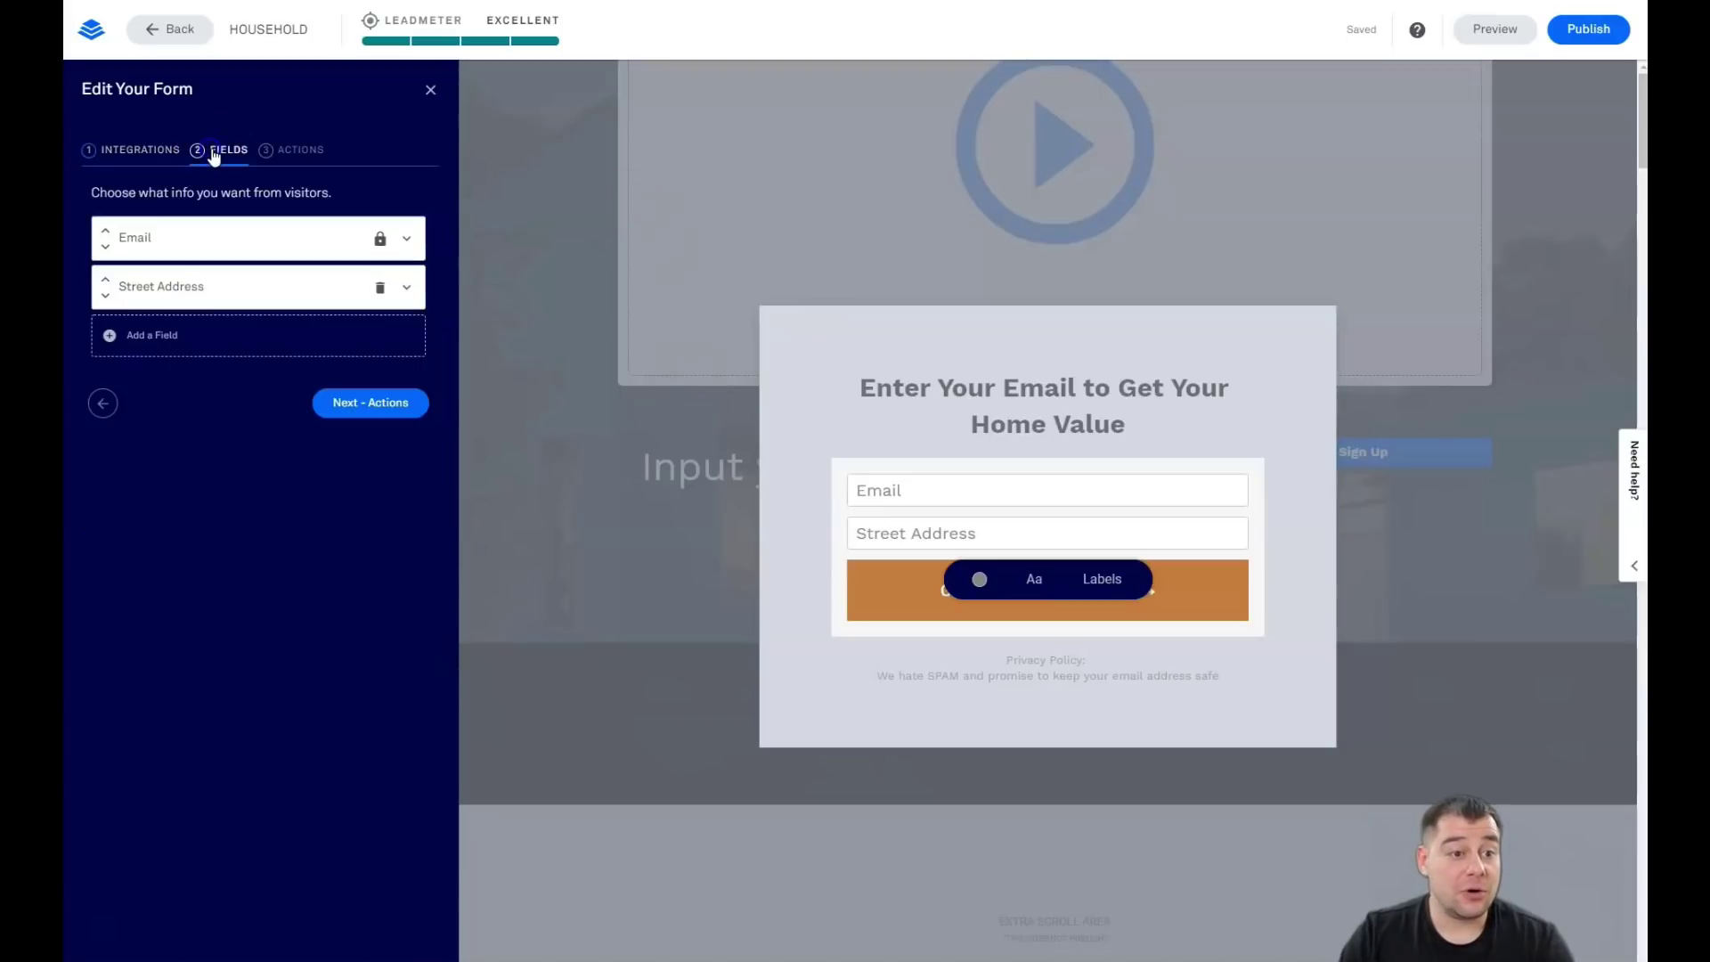
left_click(380, 287)
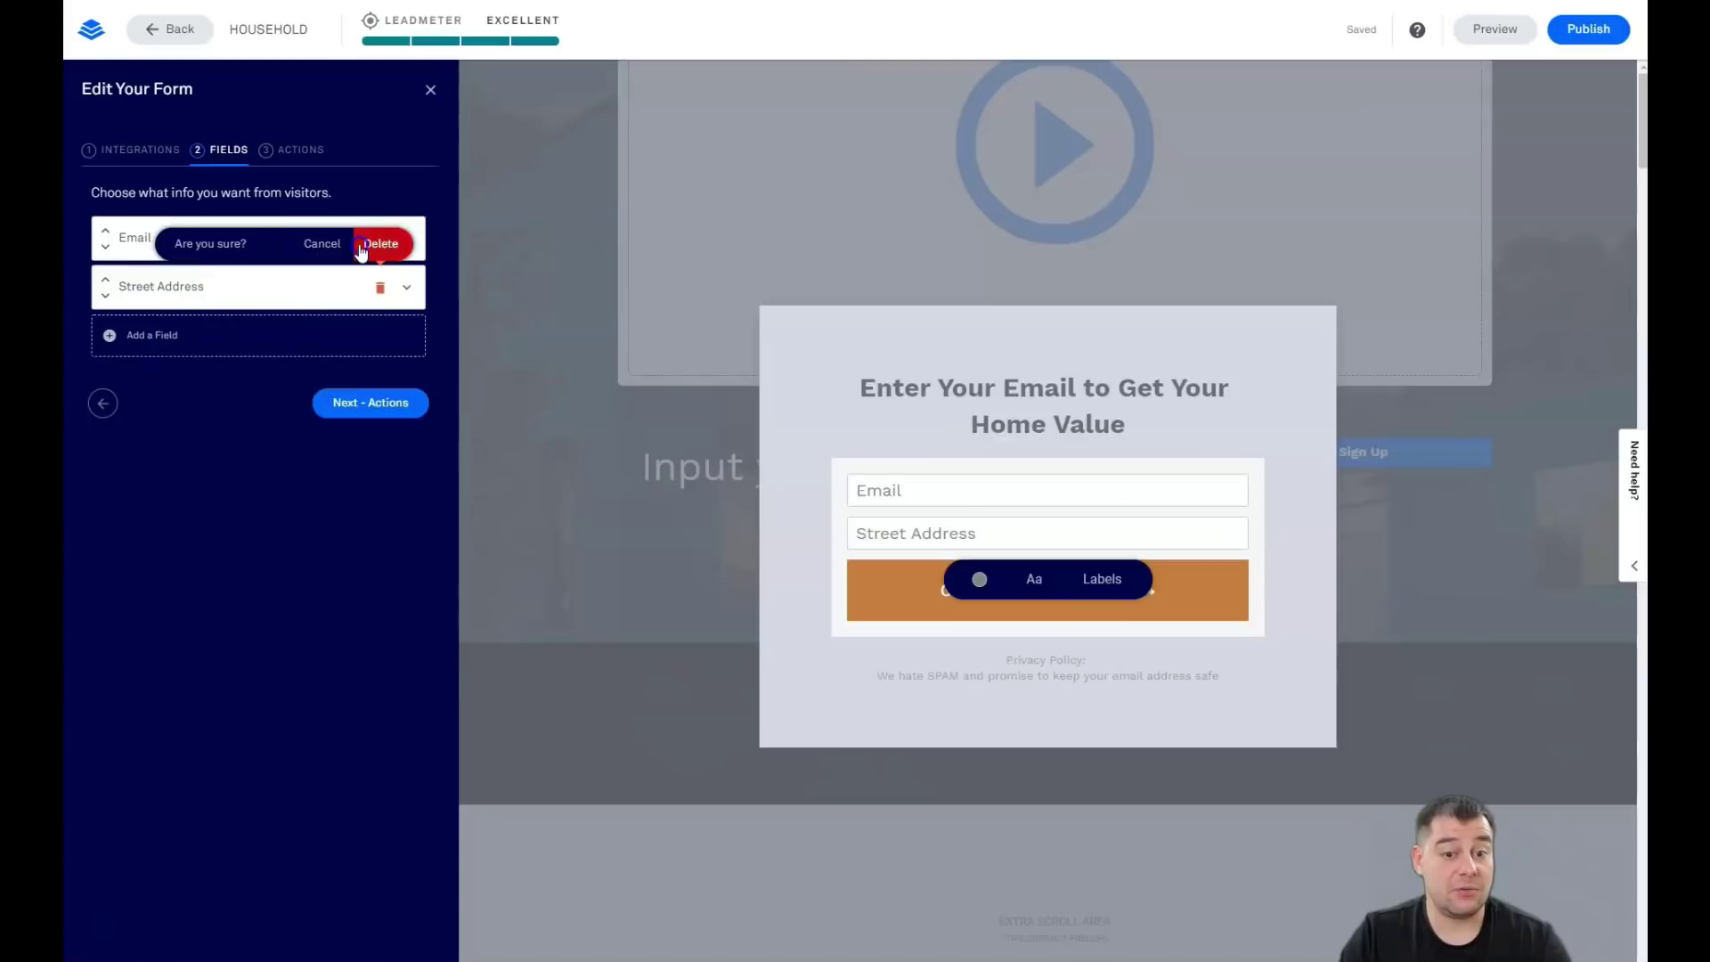
left_click(361, 251)
Step: Add a First Name field to the pop-up form and move it above the Email field
left_click(149, 289)
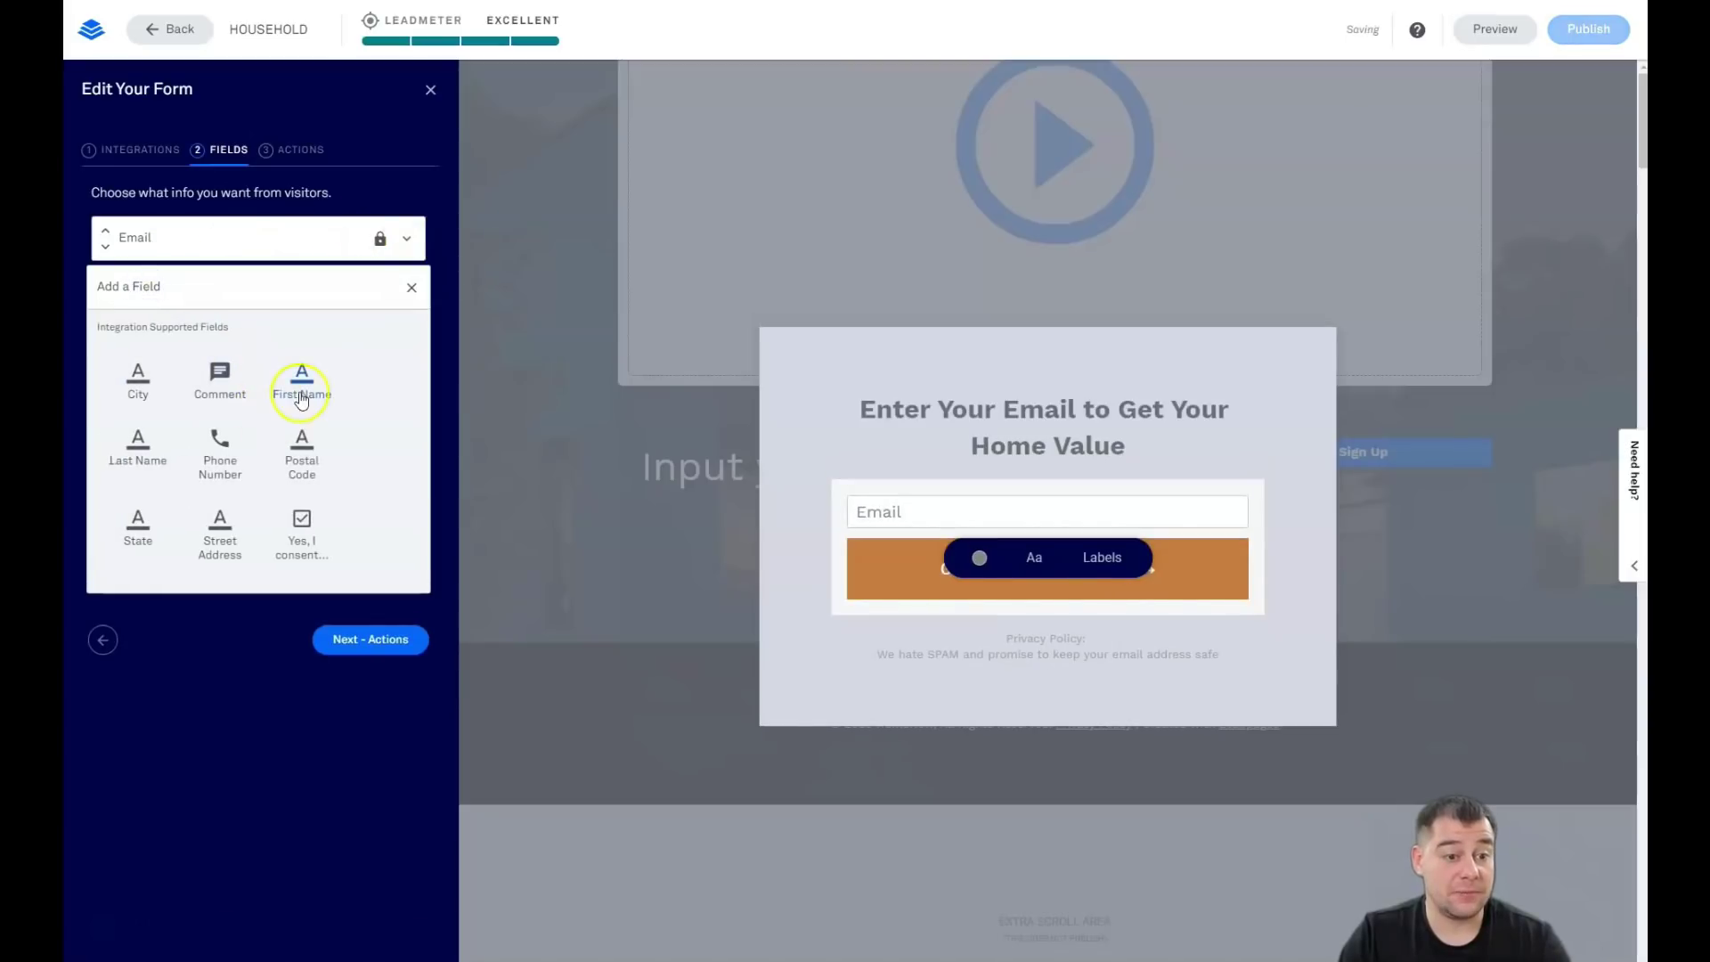
left_click(301, 394)
left_click(387, 285)
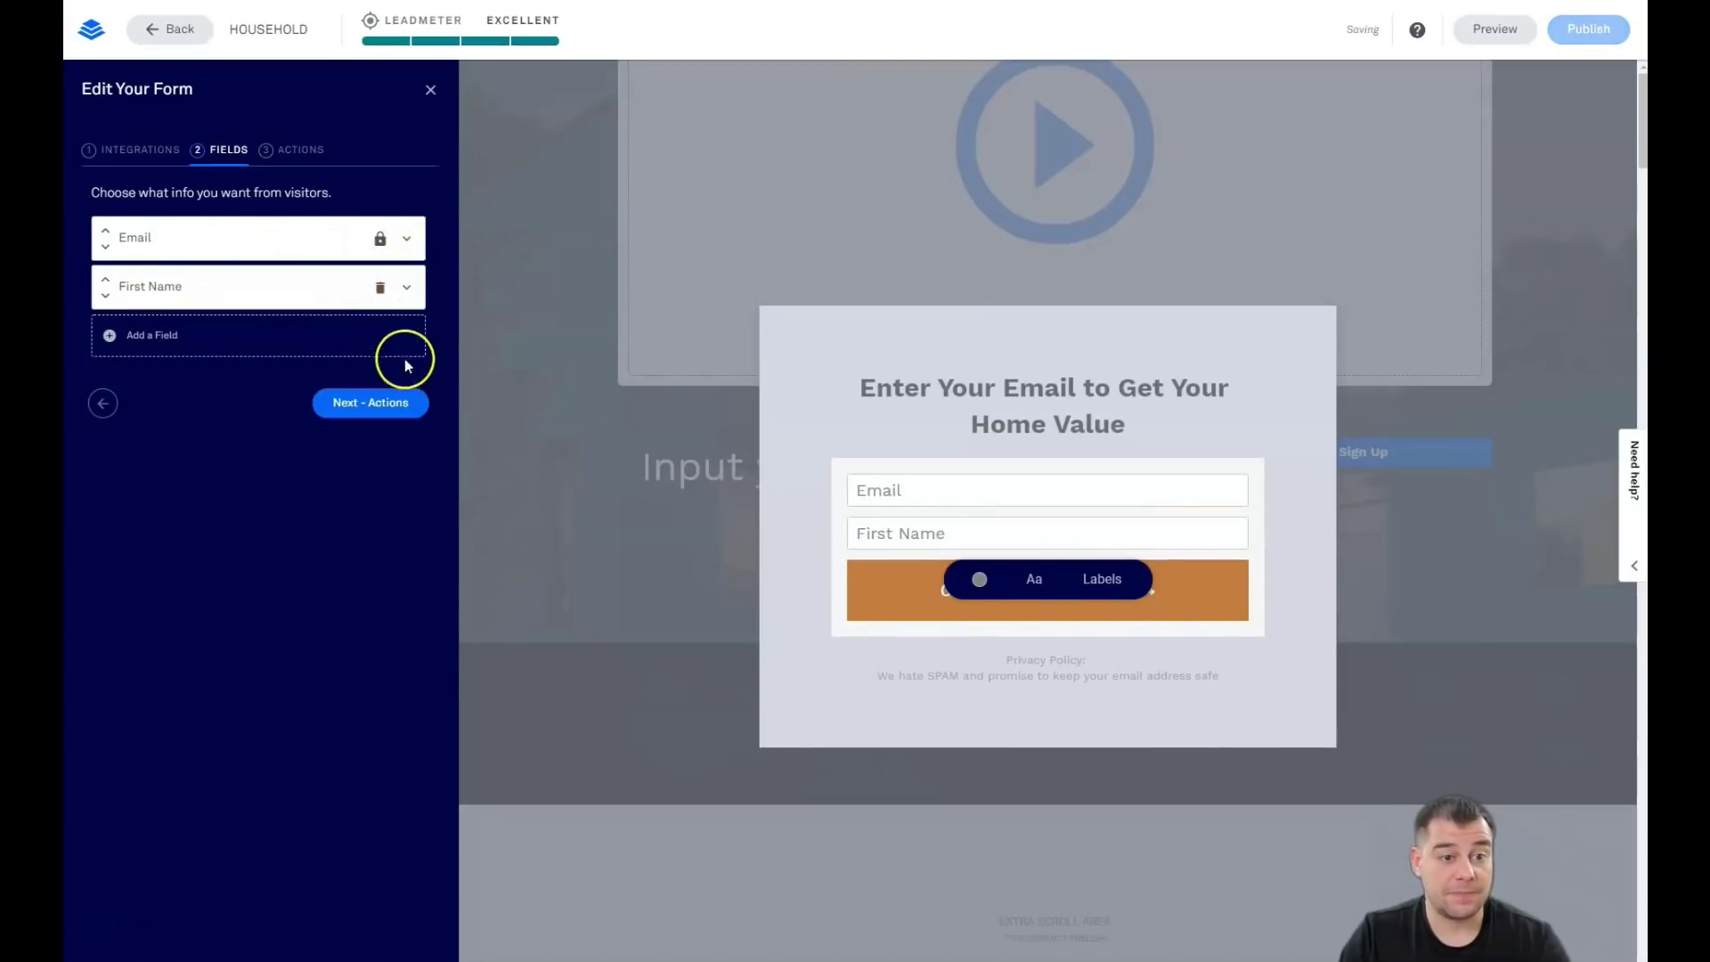
left_click(106, 279)
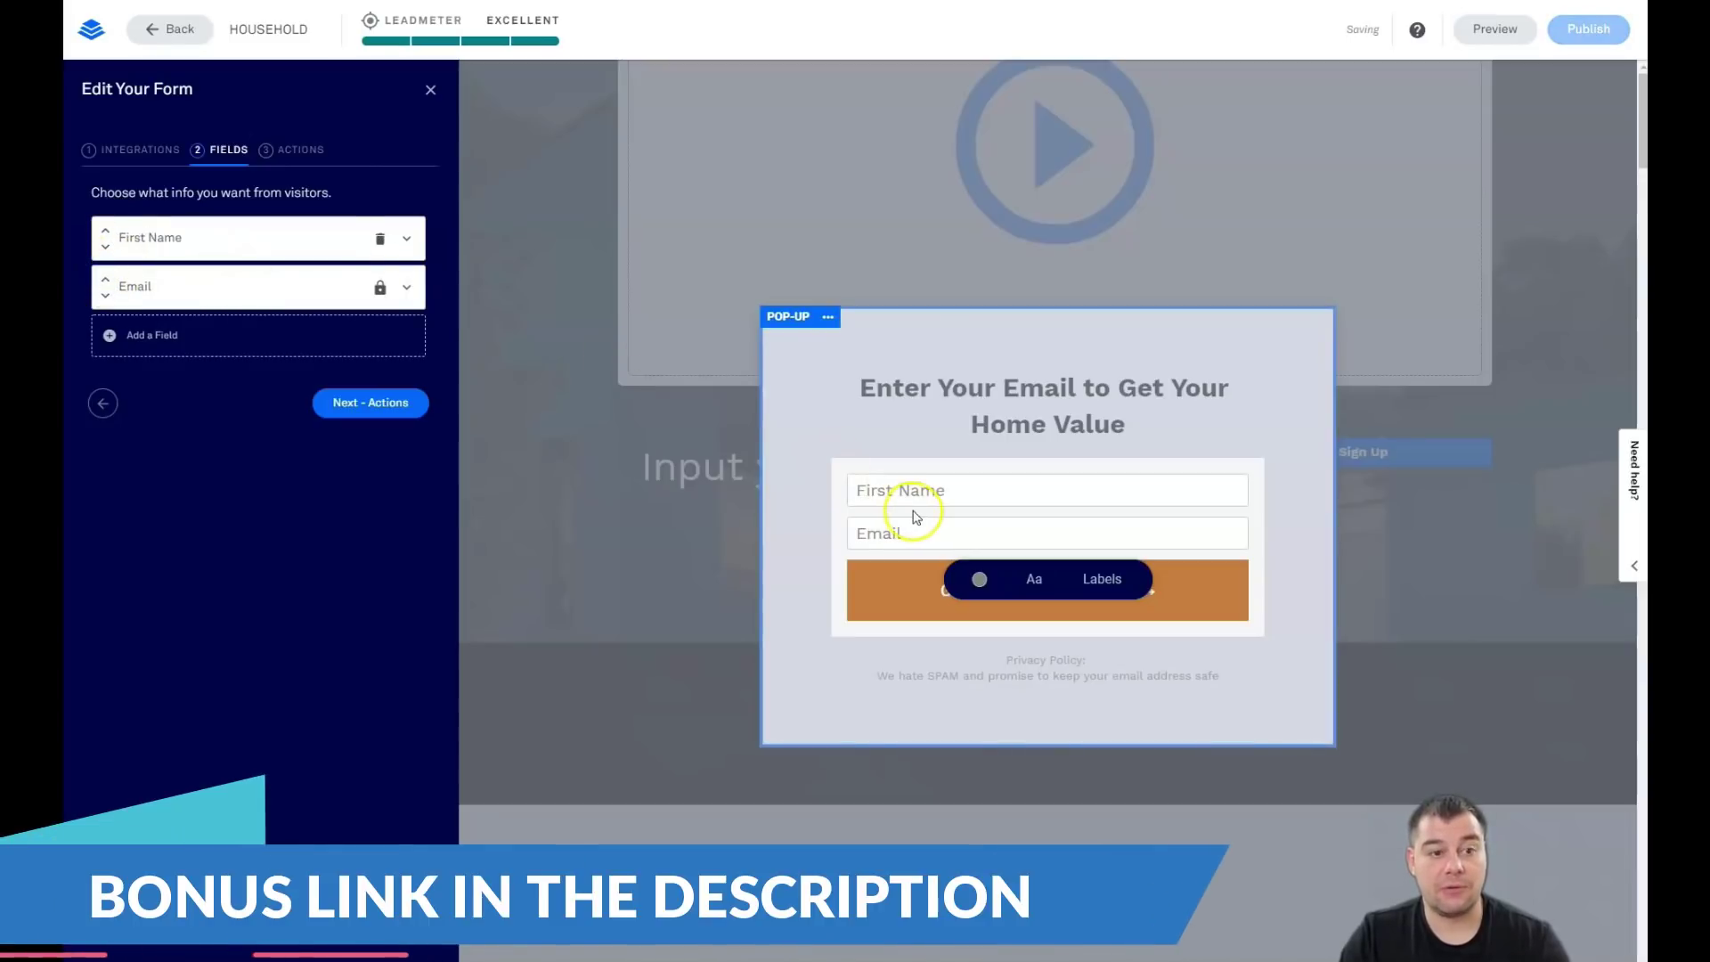
Step: Add City and Phone Number fields to the pop-up form beneath the Email field
left_click(124, 335)
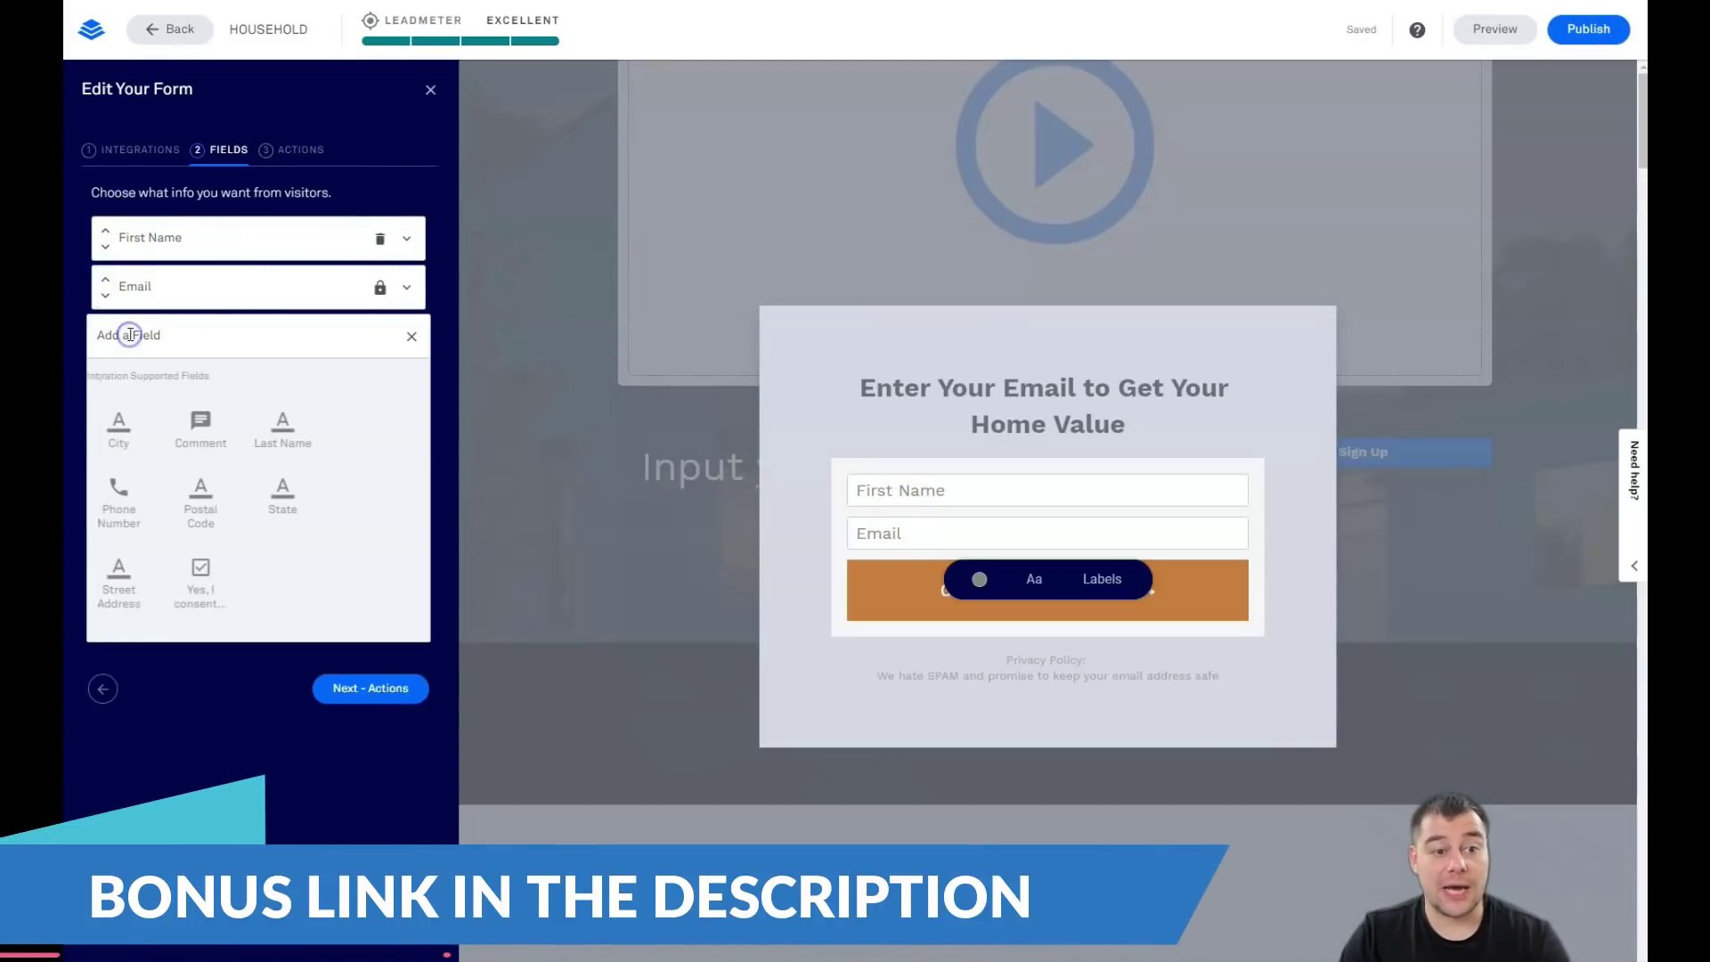
left_click(145, 414)
left_click(385, 335)
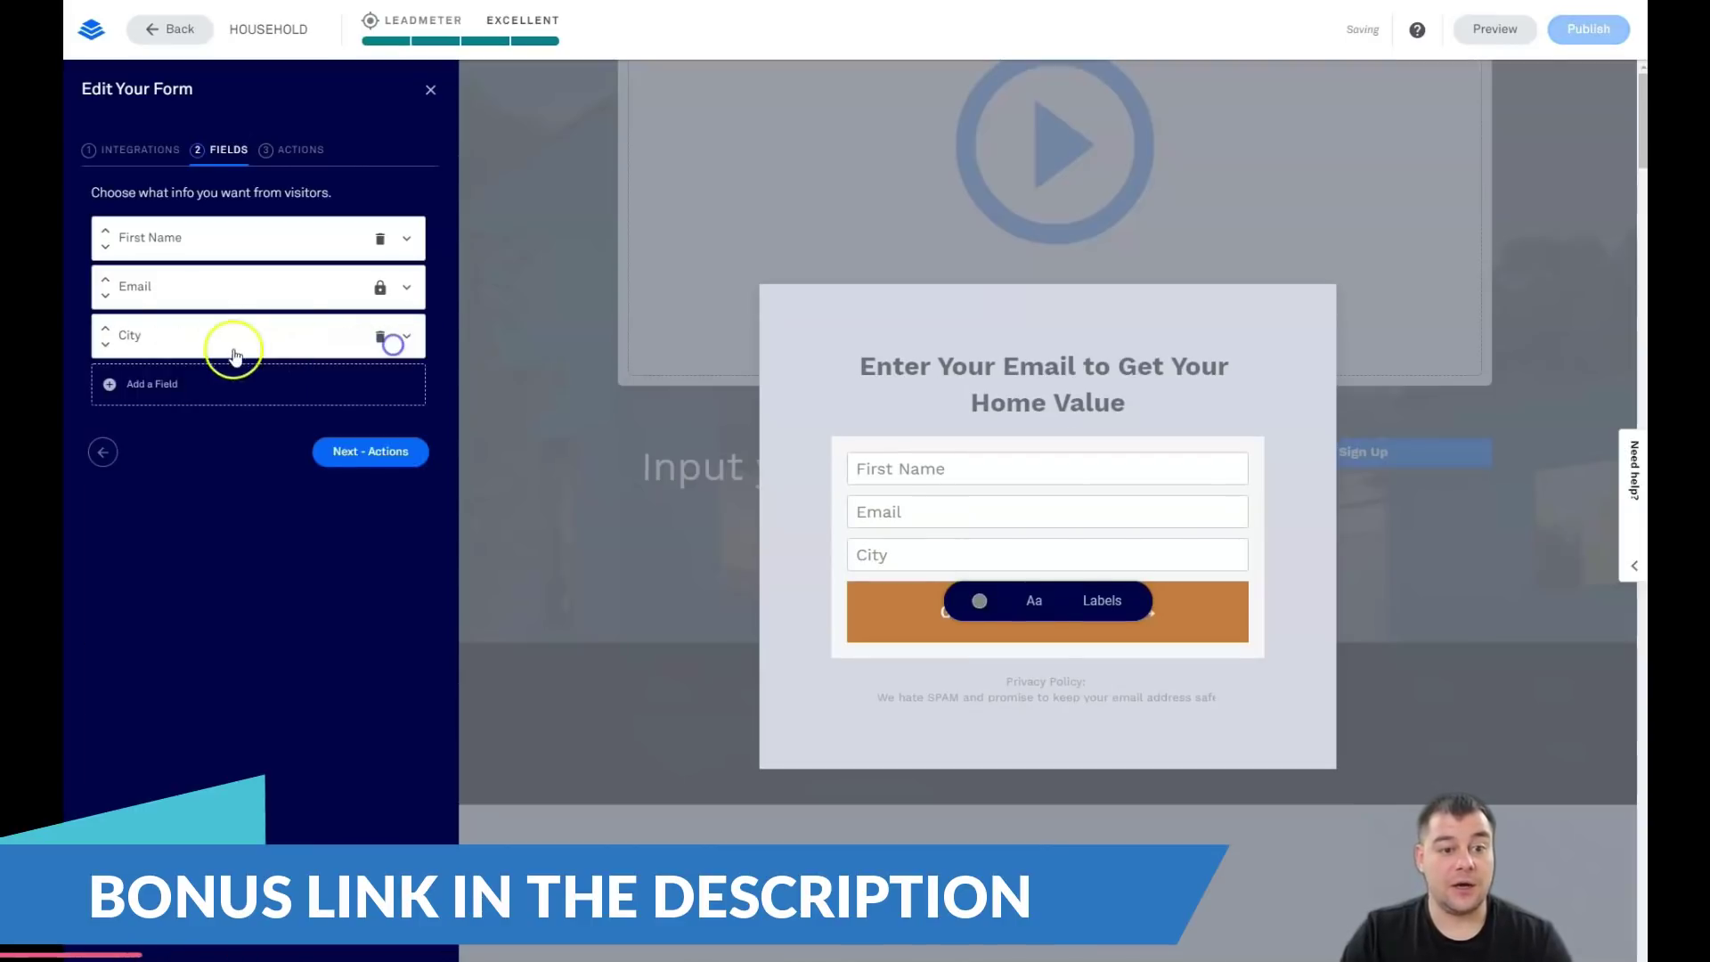
left_click(118, 384)
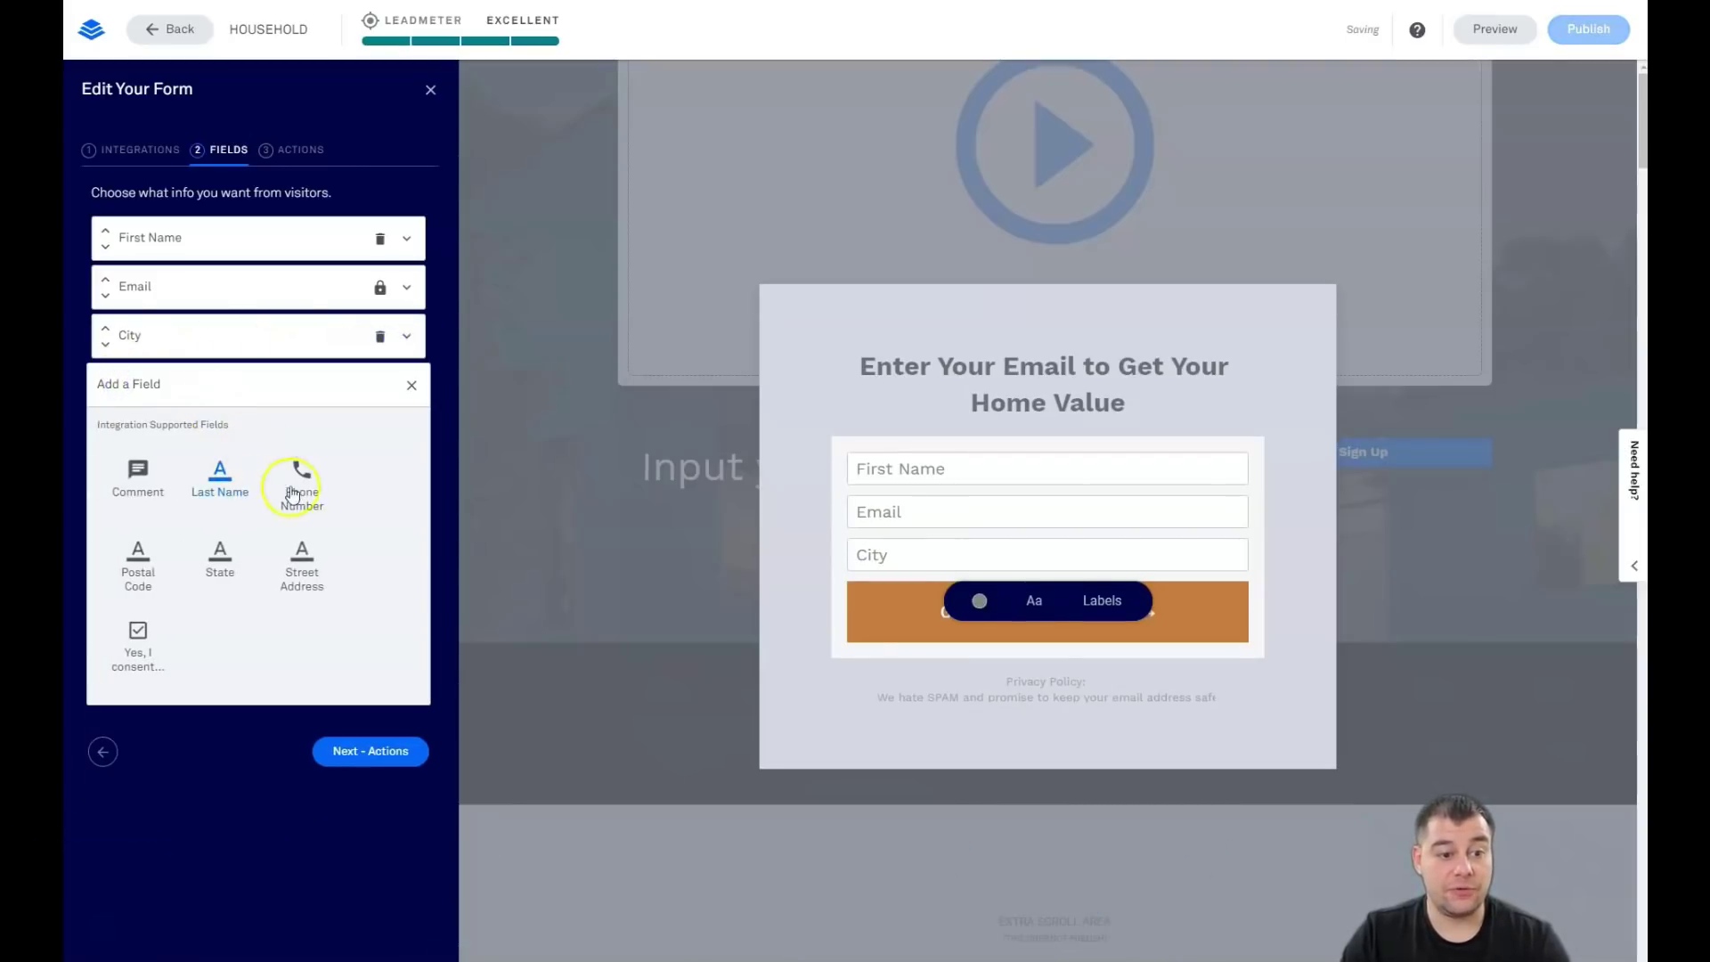
left_click(293, 493)
left_click(375, 385)
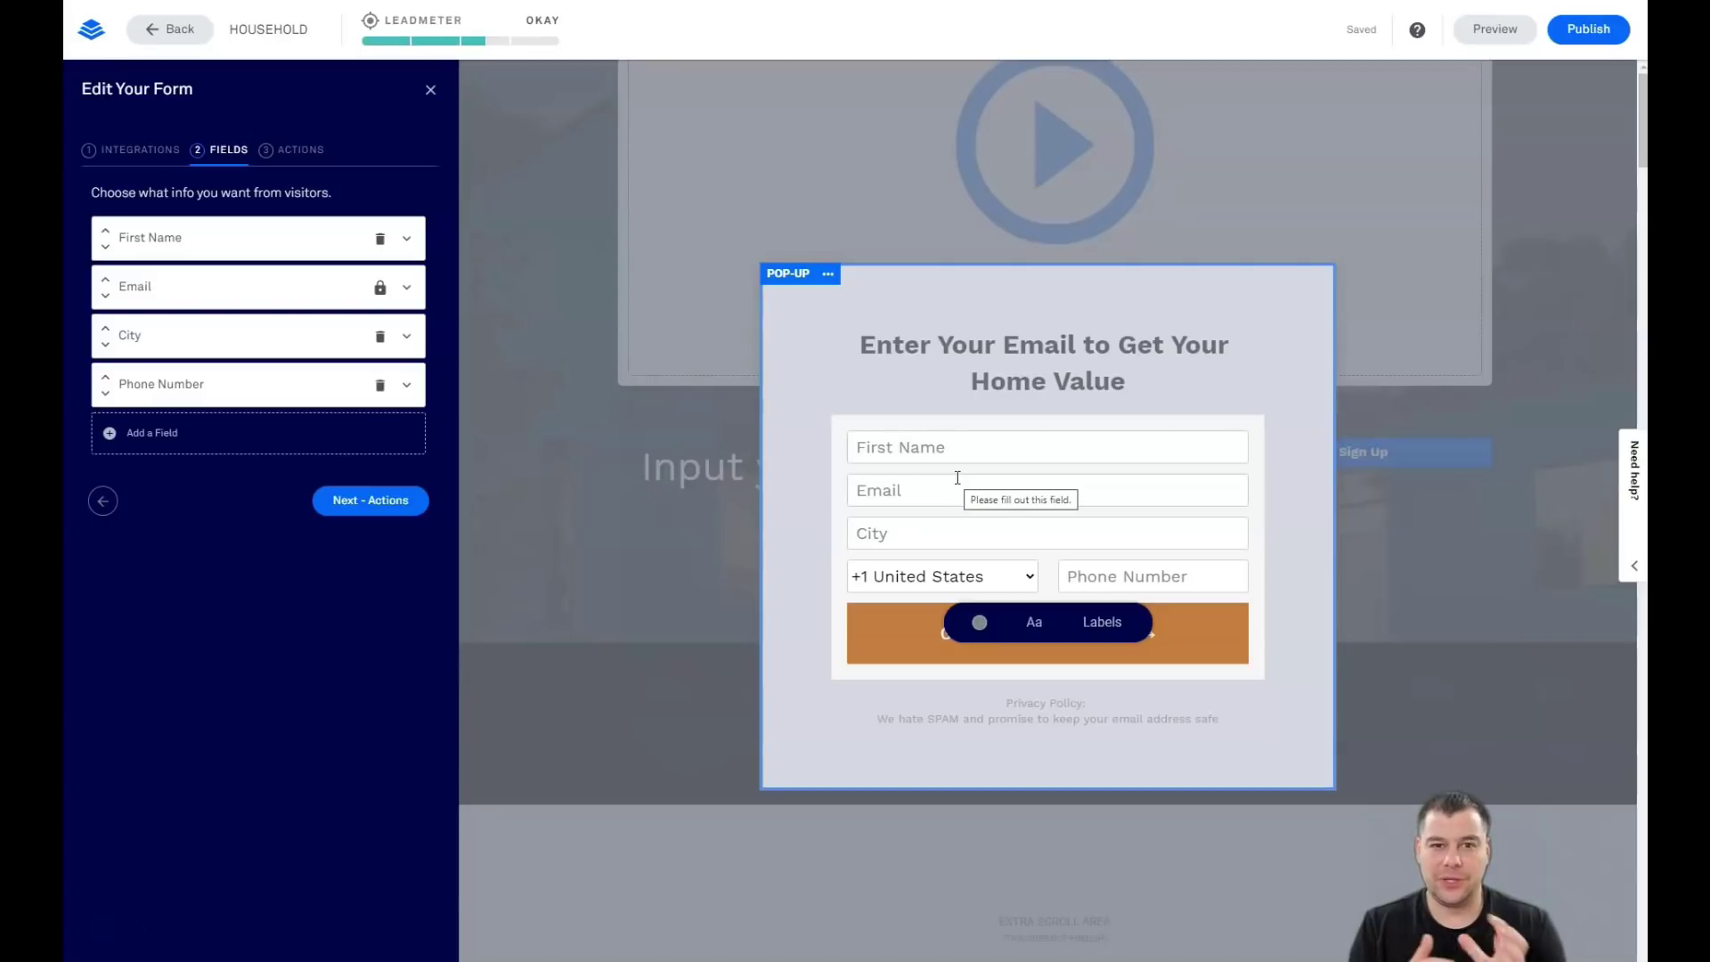
Step: Delete the City and Phone Number fields from the pop-up form
left_click(660, 354)
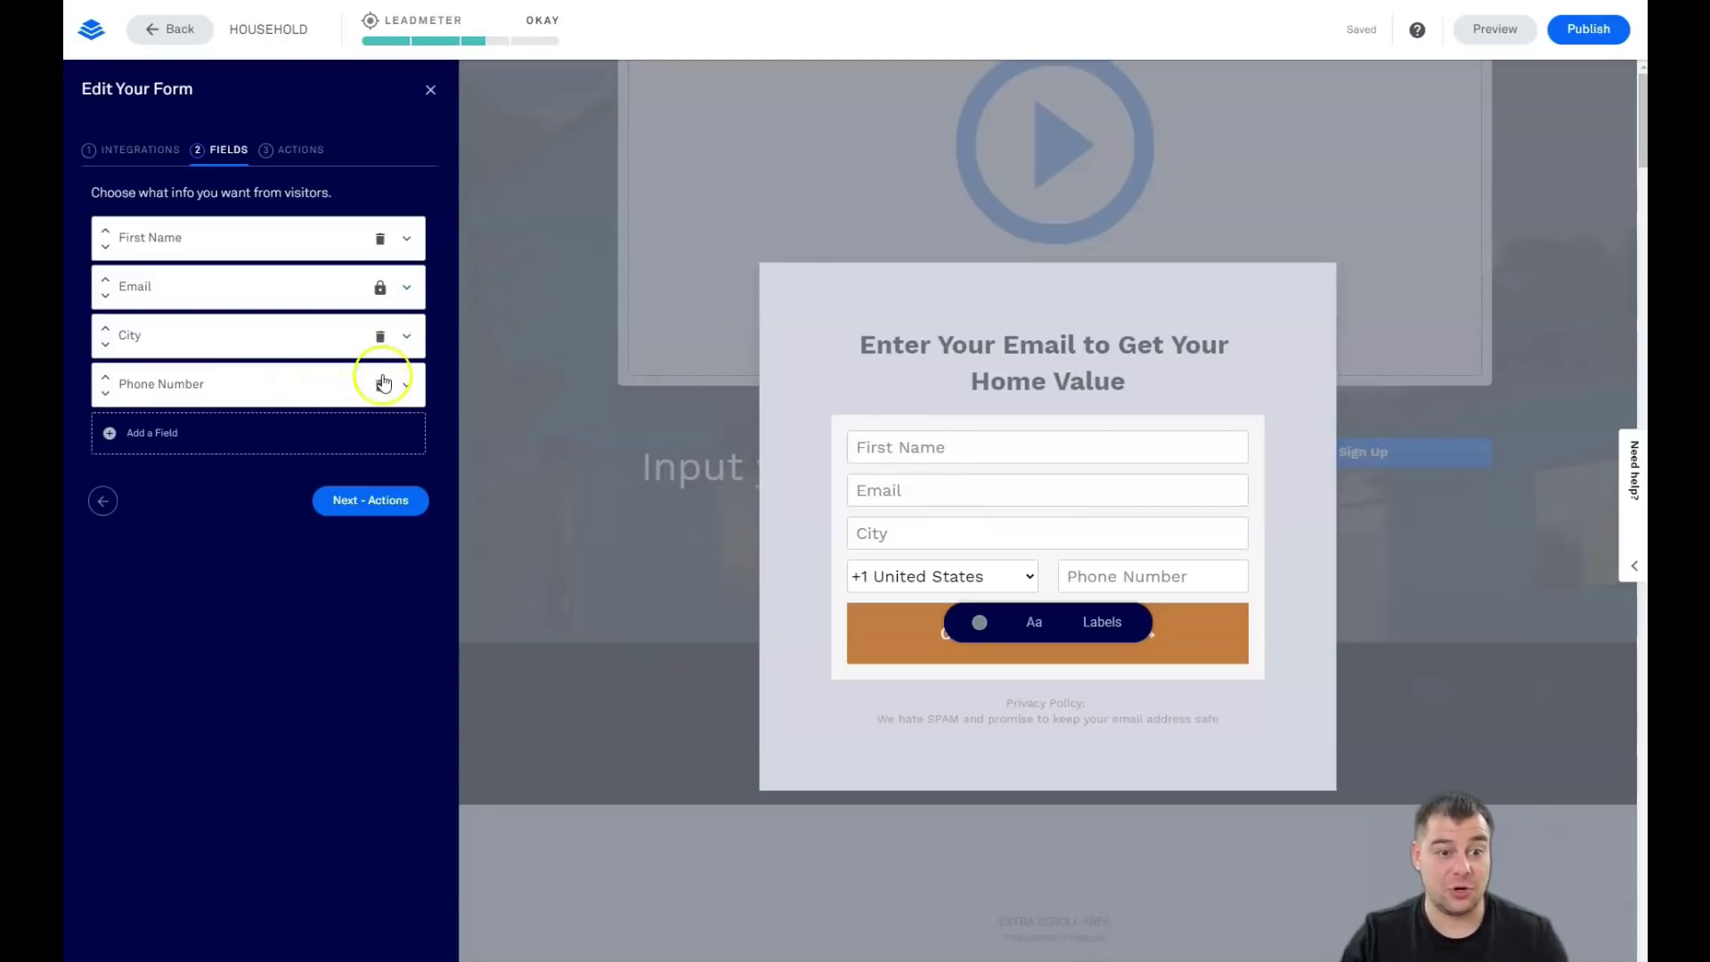
left_click(380, 336)
left_click(382, 292)
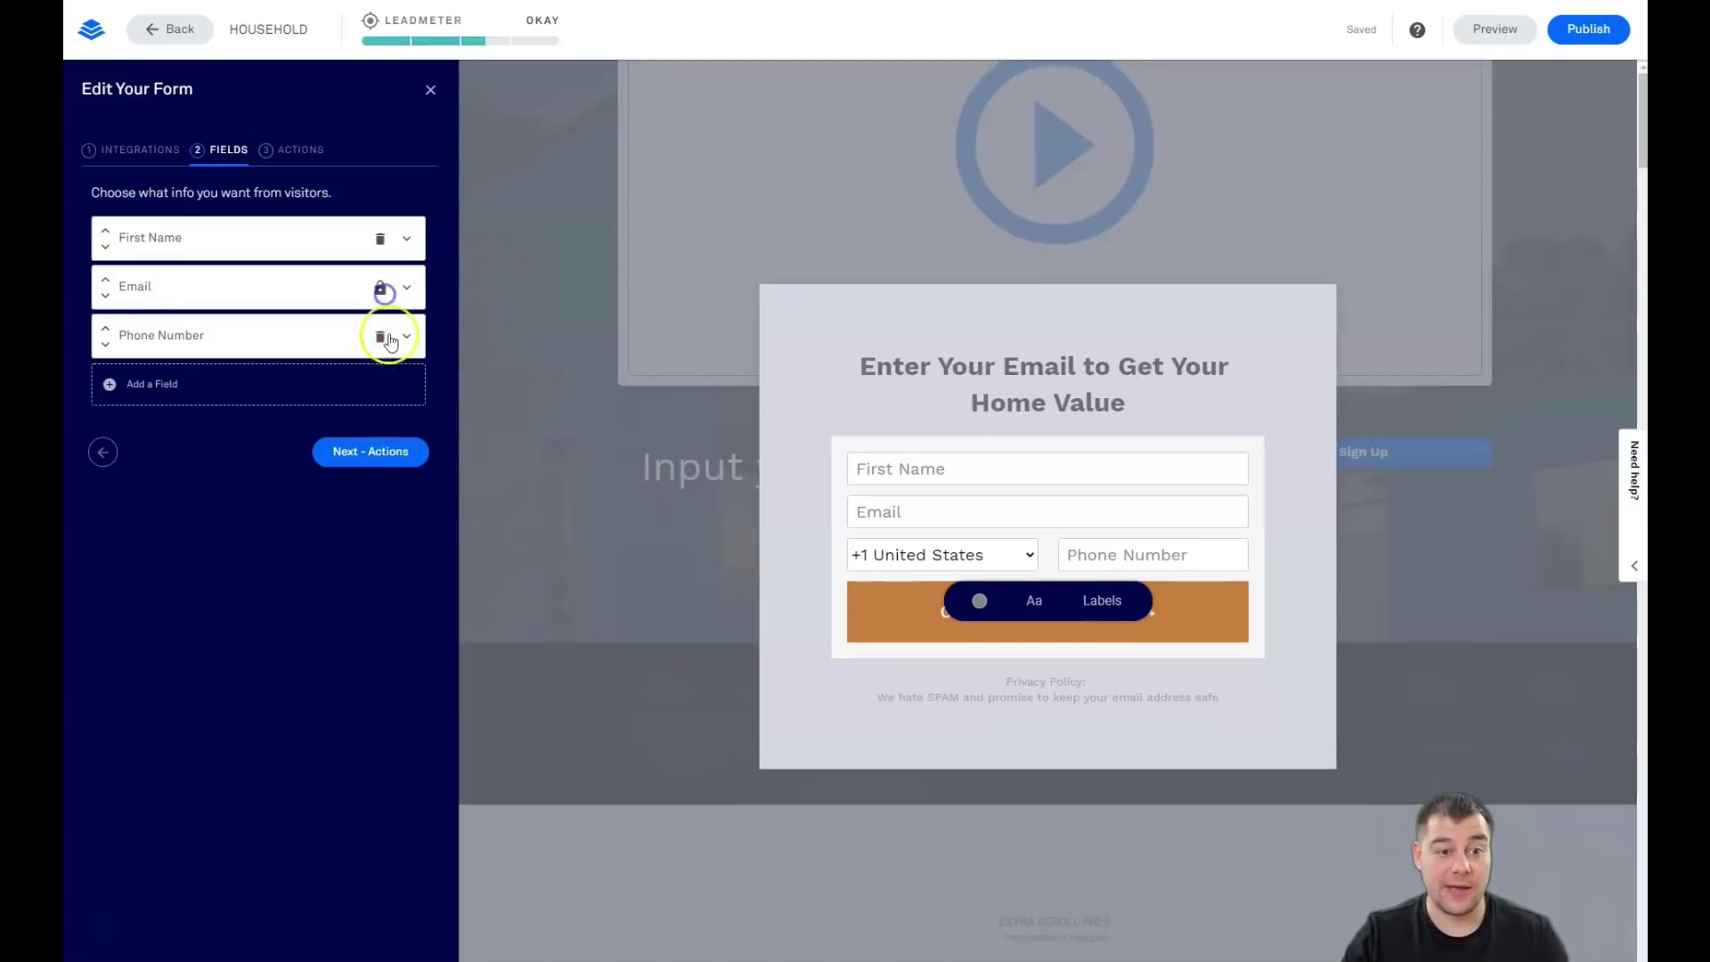
left_click(380, 335)
left_click(361, 292)
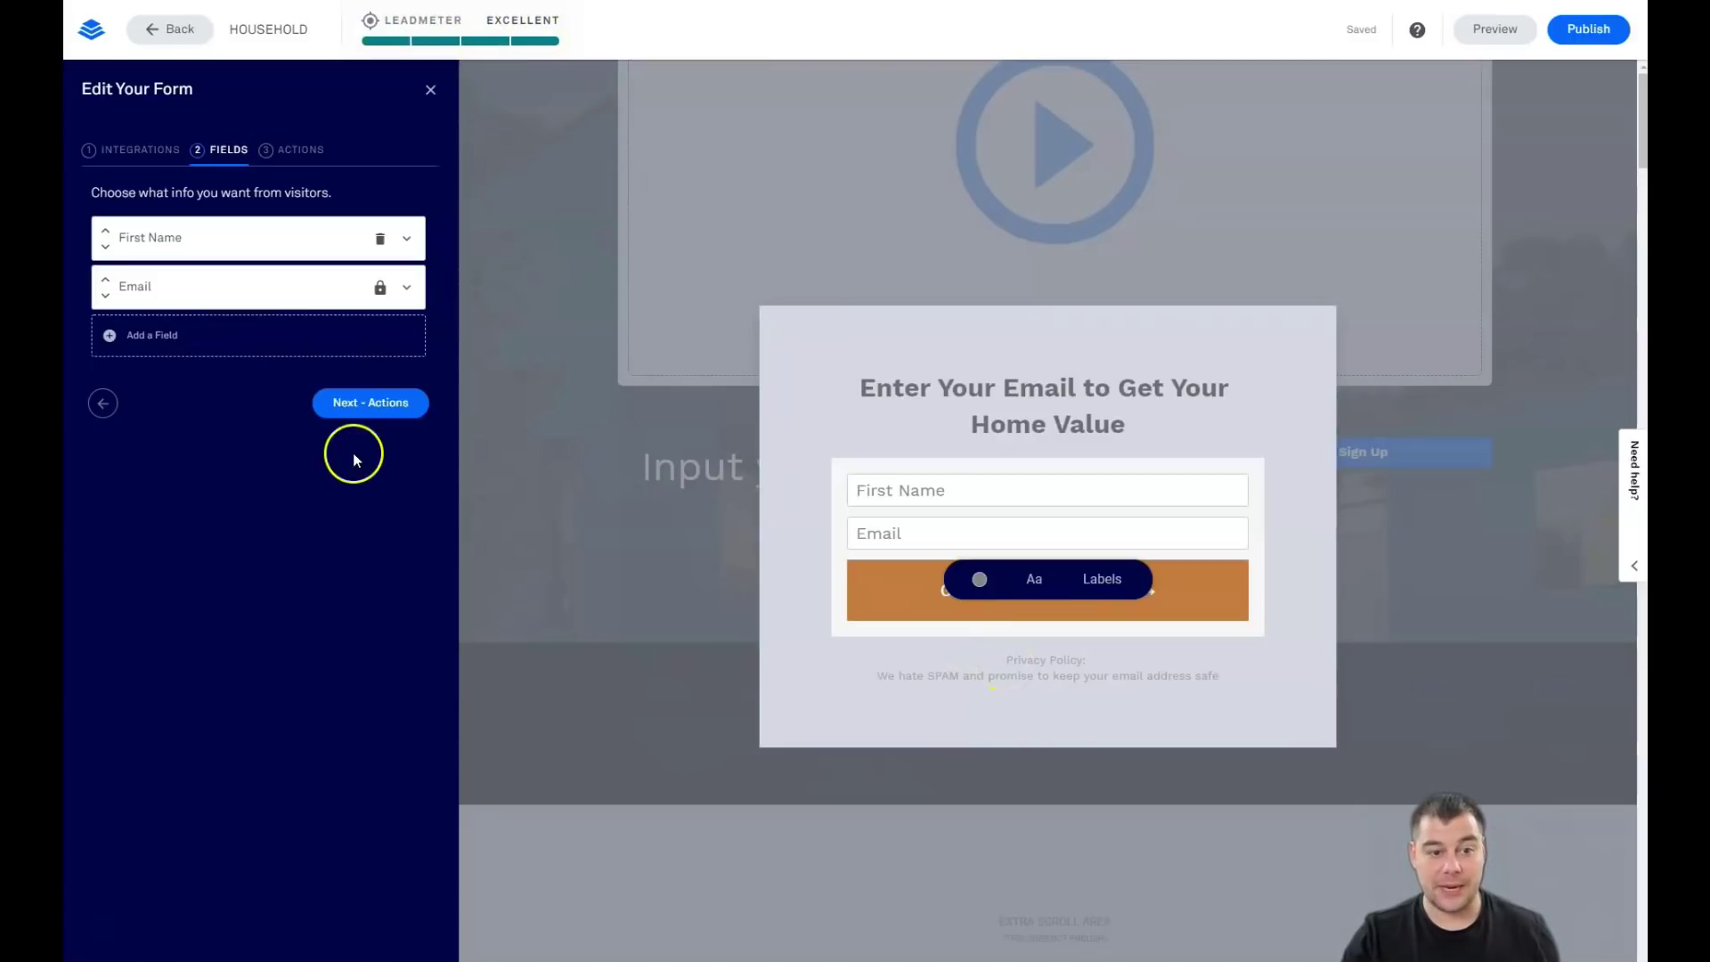
Step: Review the form's post-submission actions, and close the form editor and pop-up to return to the page
left_click(290, 151)
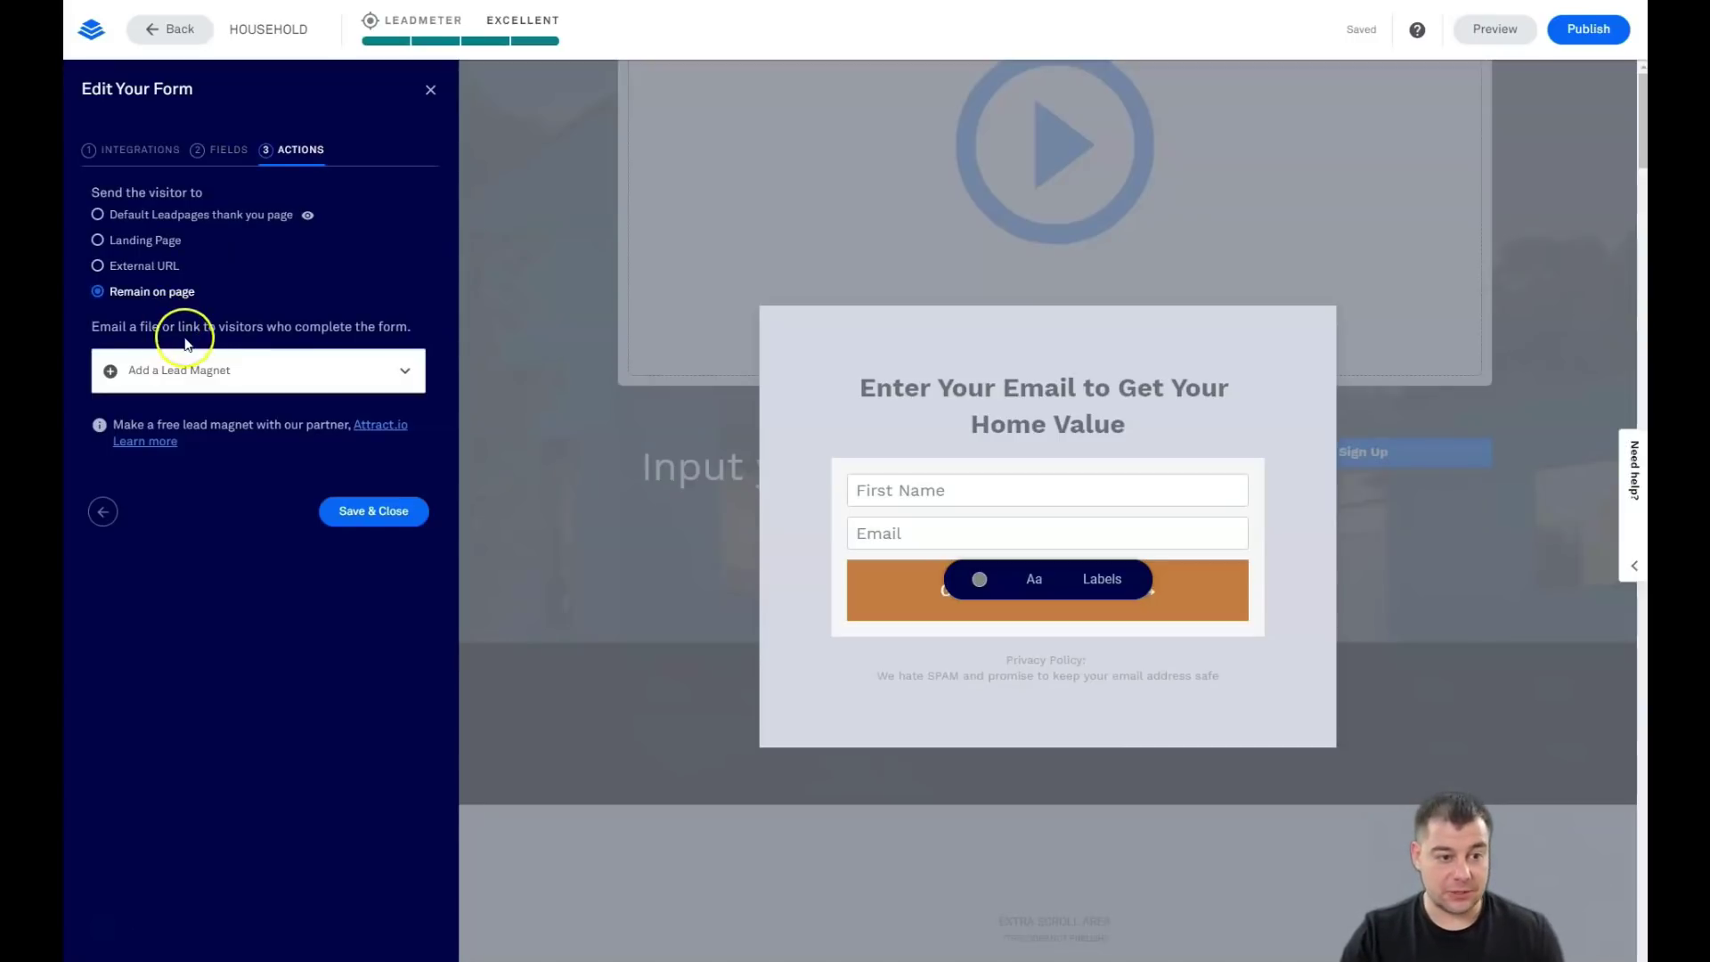
left_click(1094, 328)
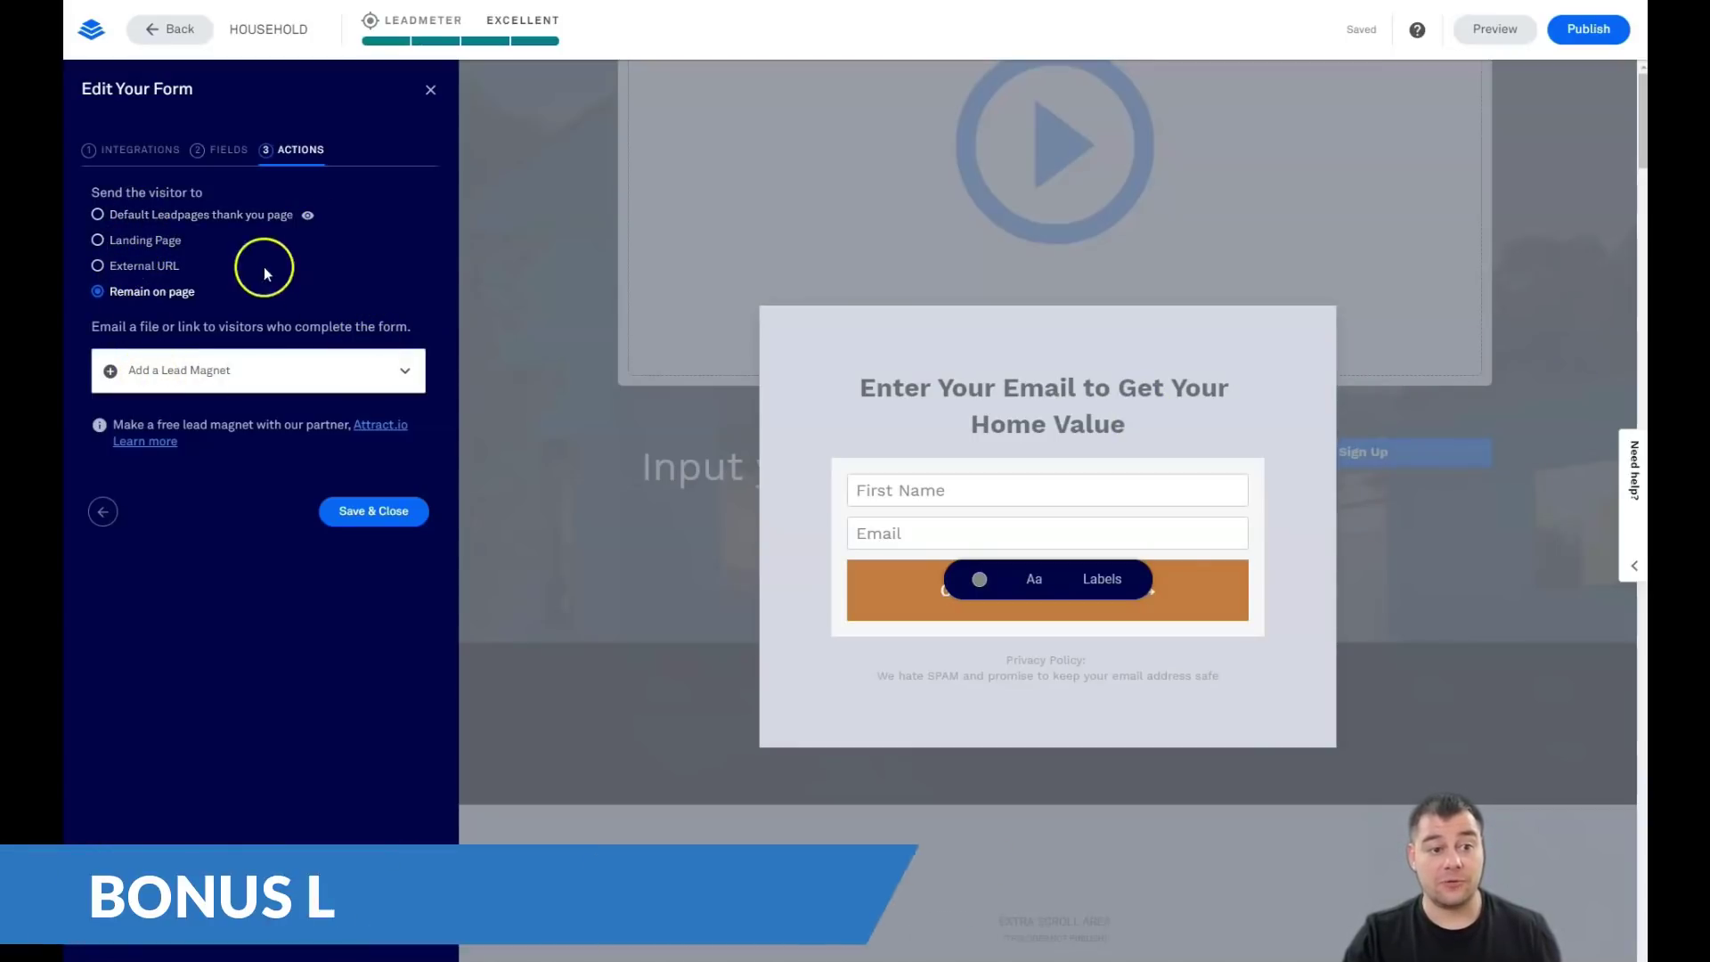
left_click(431, 89)
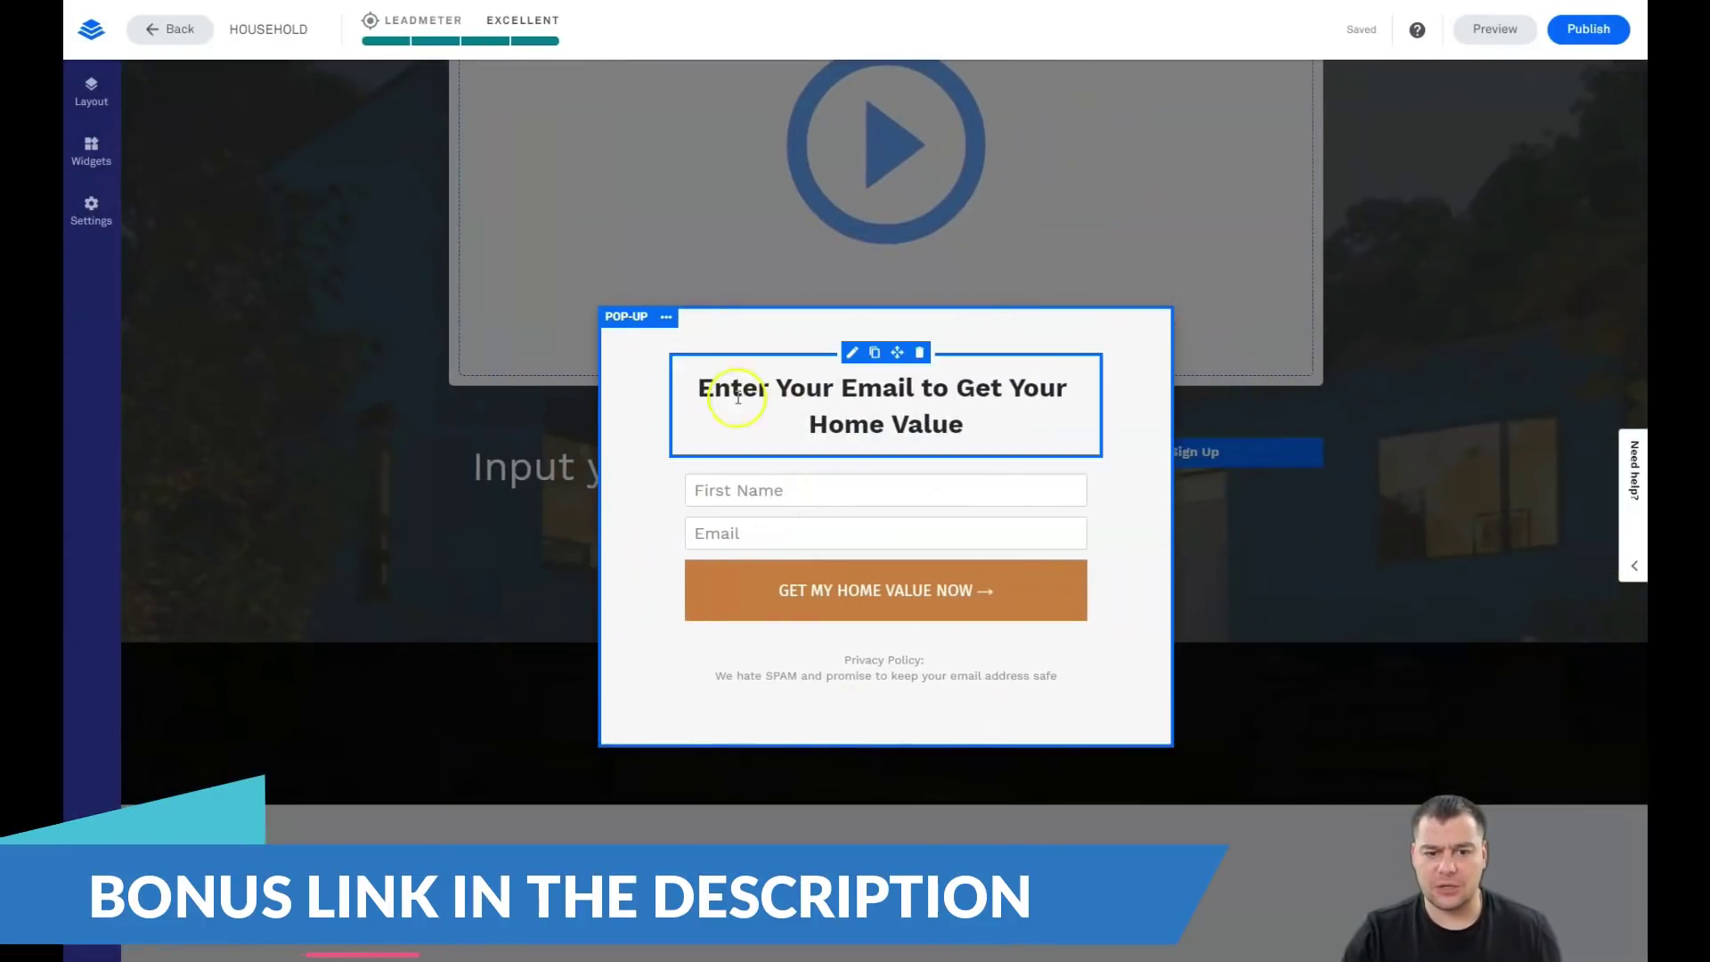
left_click(667, 318)
left_click(559, 404)
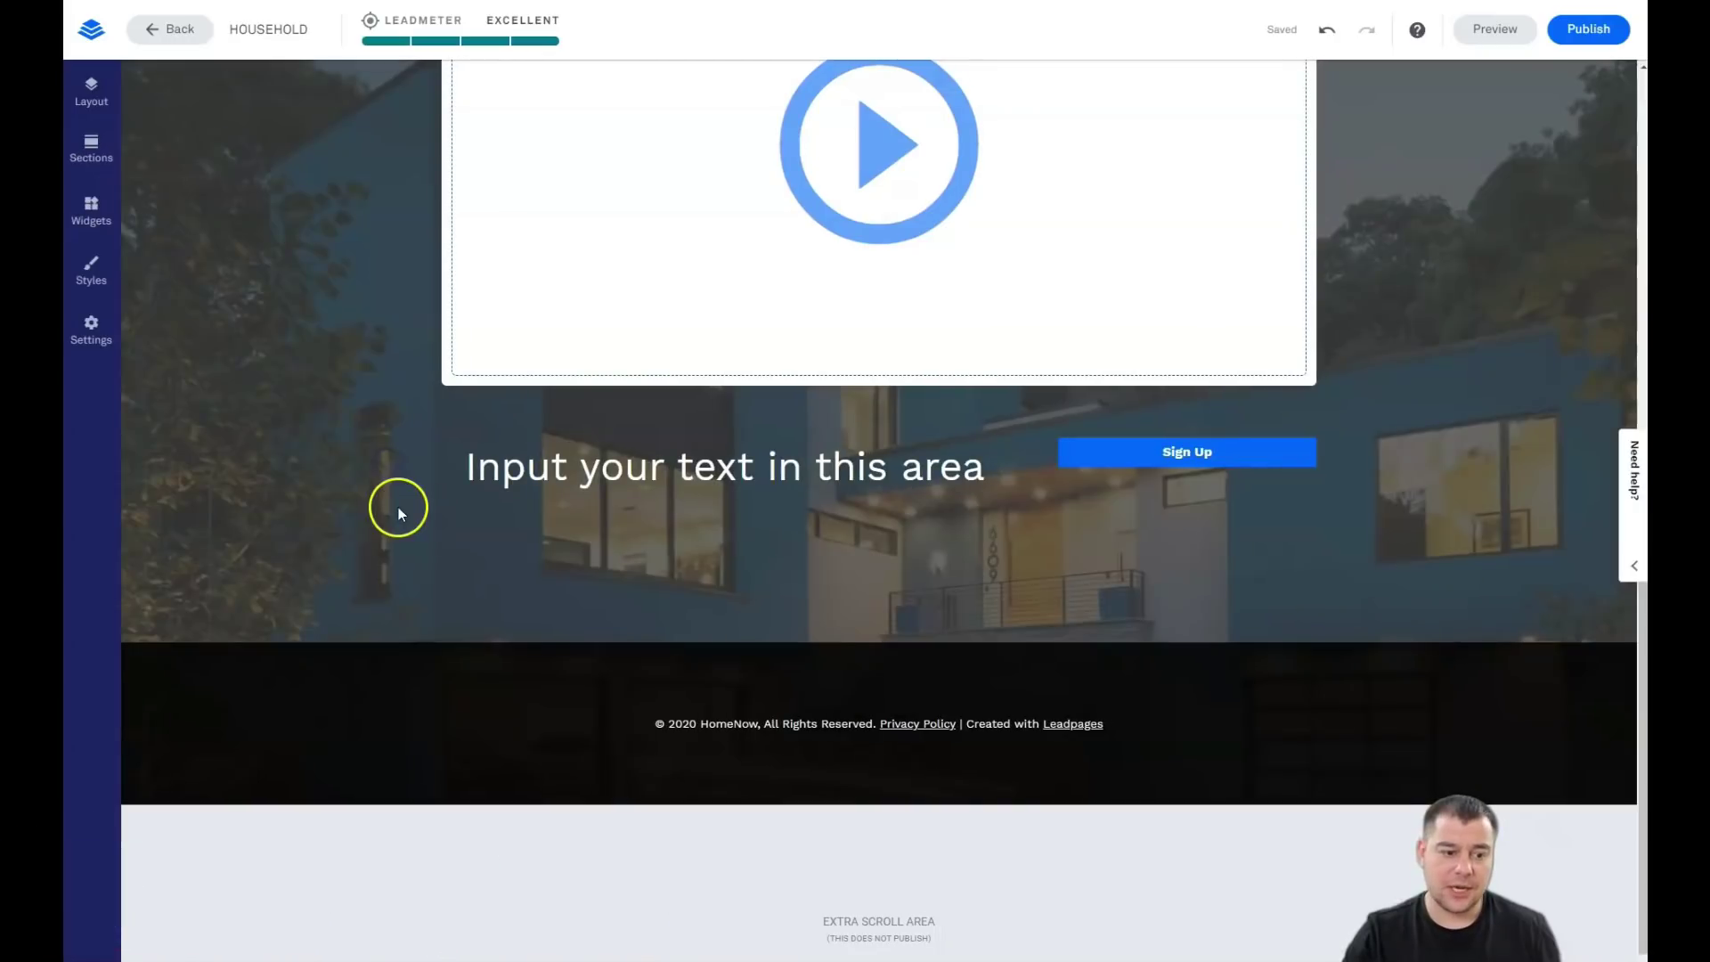
Step: Review the page-wide background and font styles, and close the page styles
left_click(91, 330)
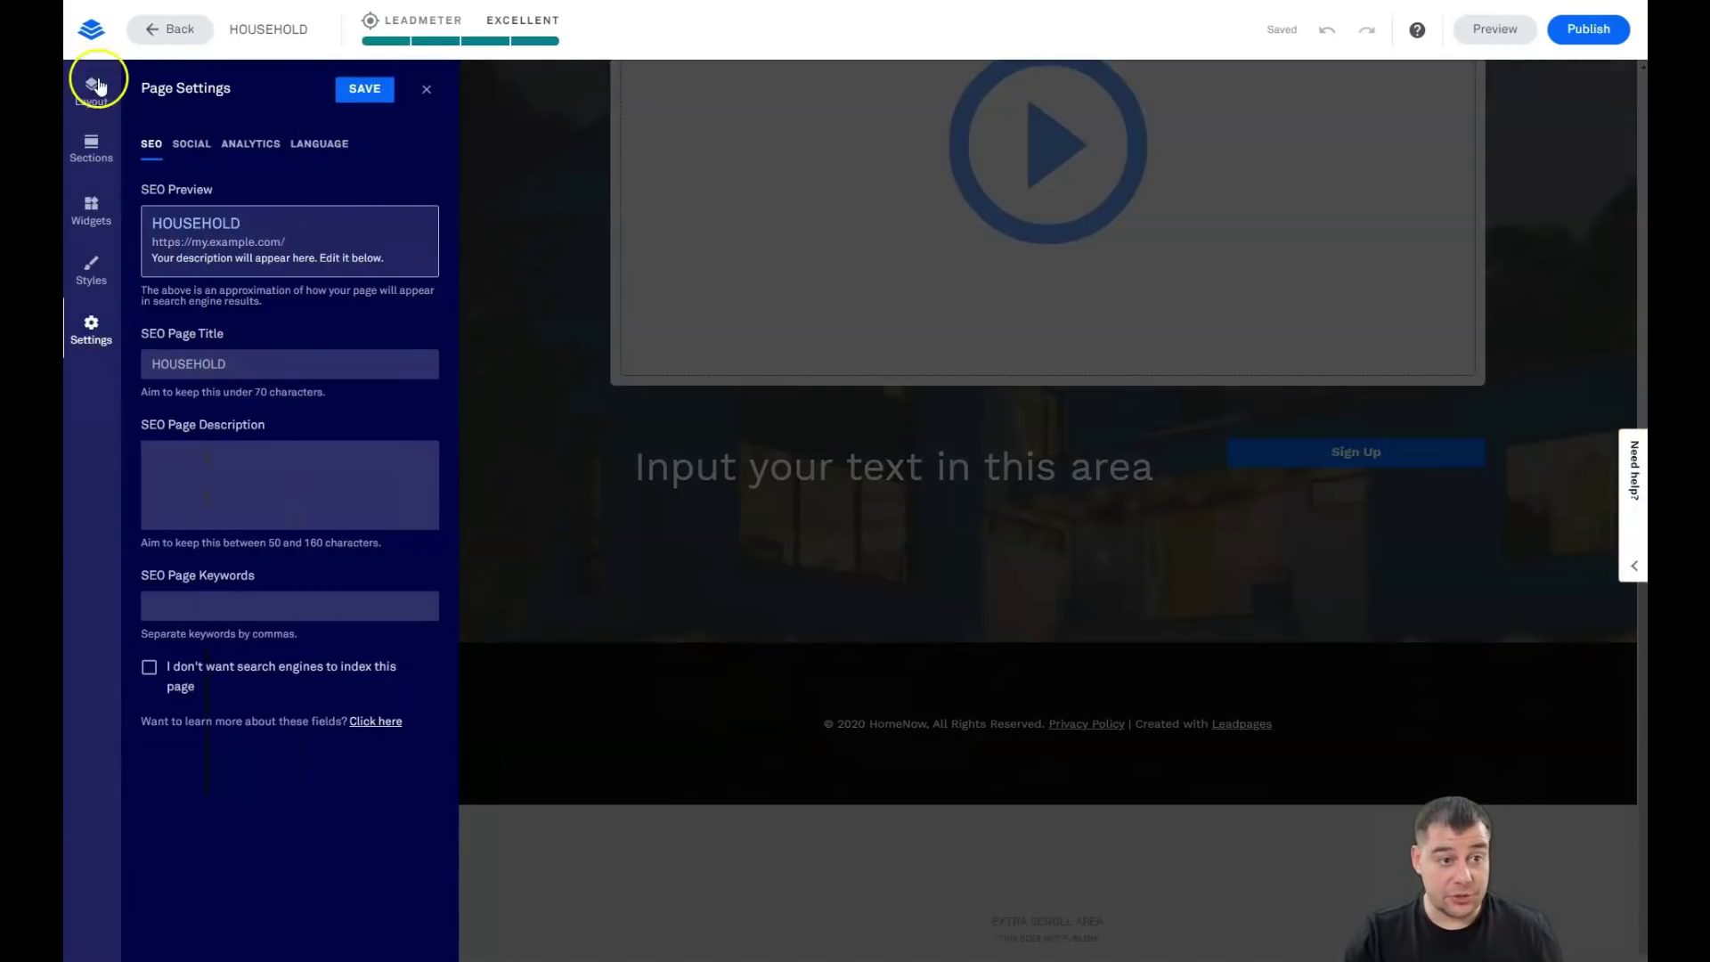
left_click(89, 271)
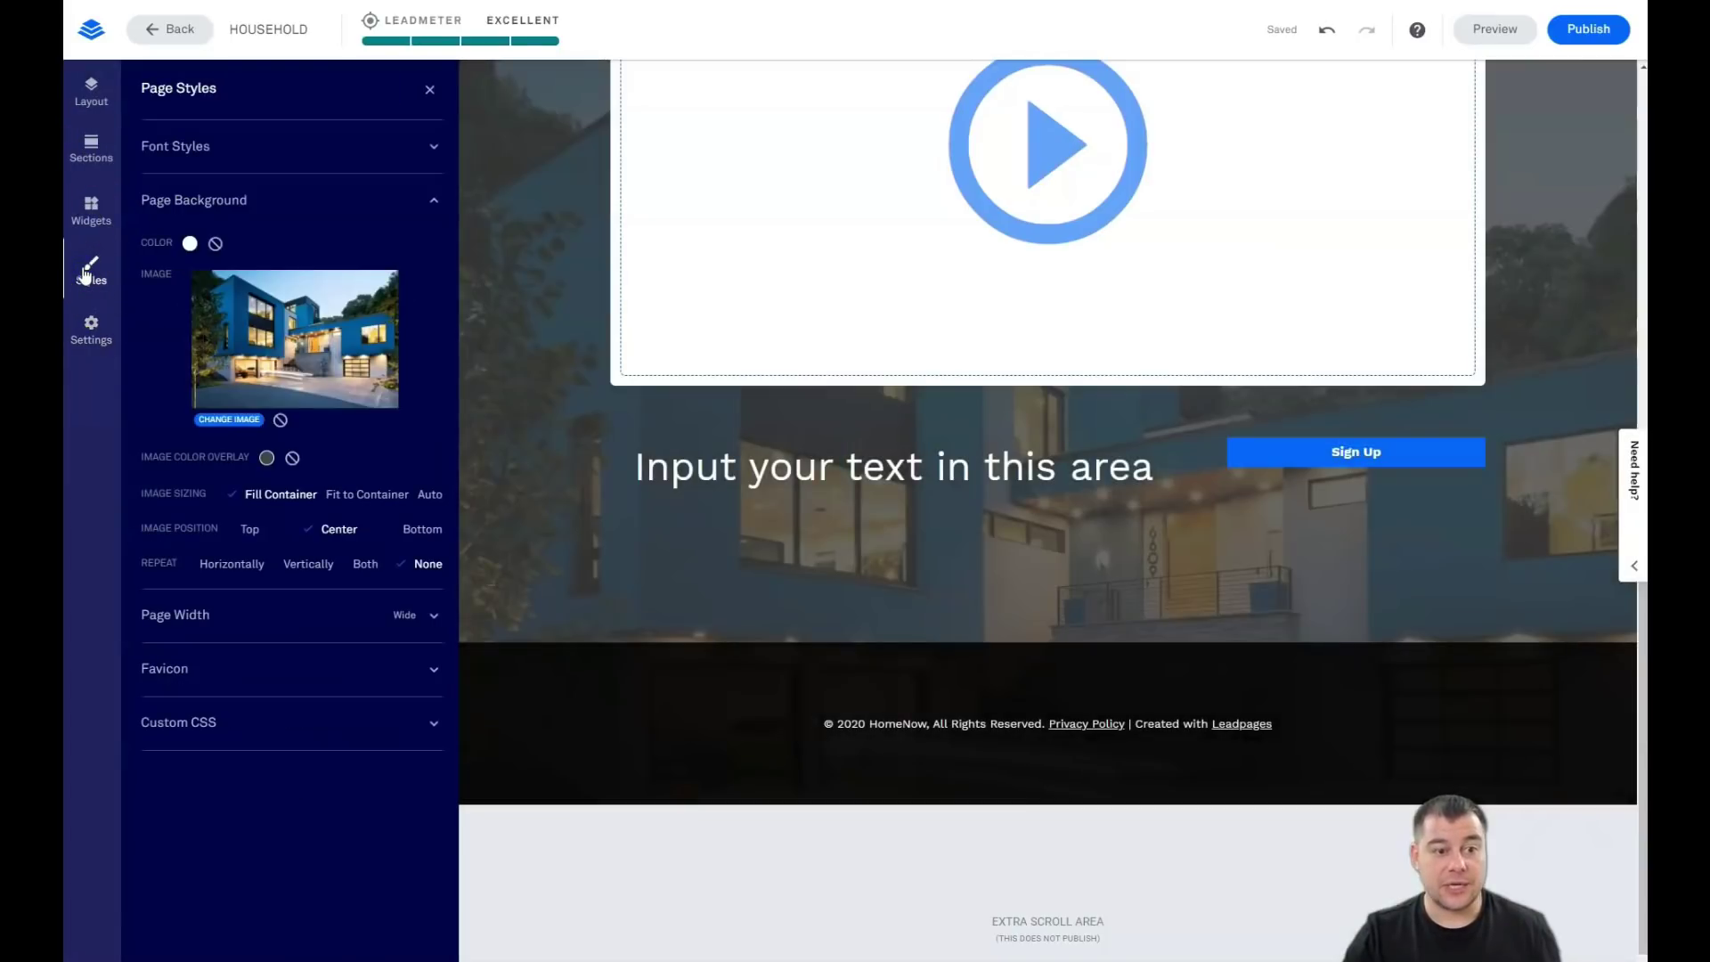
left_click(419, 149)
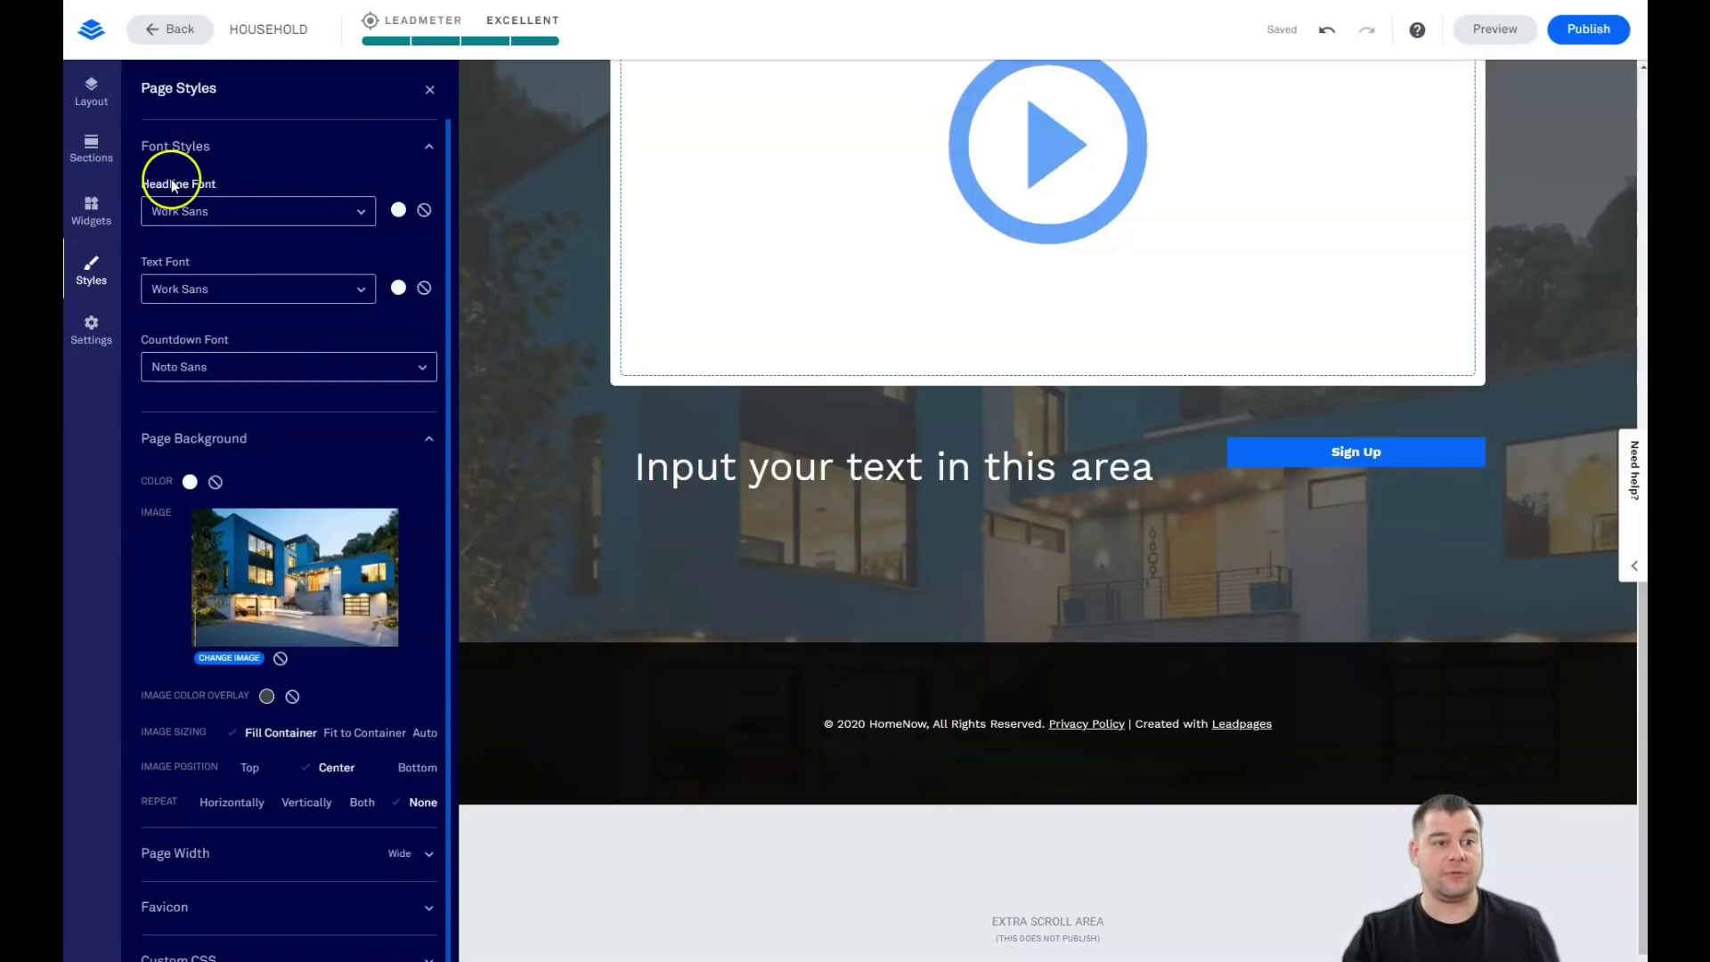
left_click(429, 91)
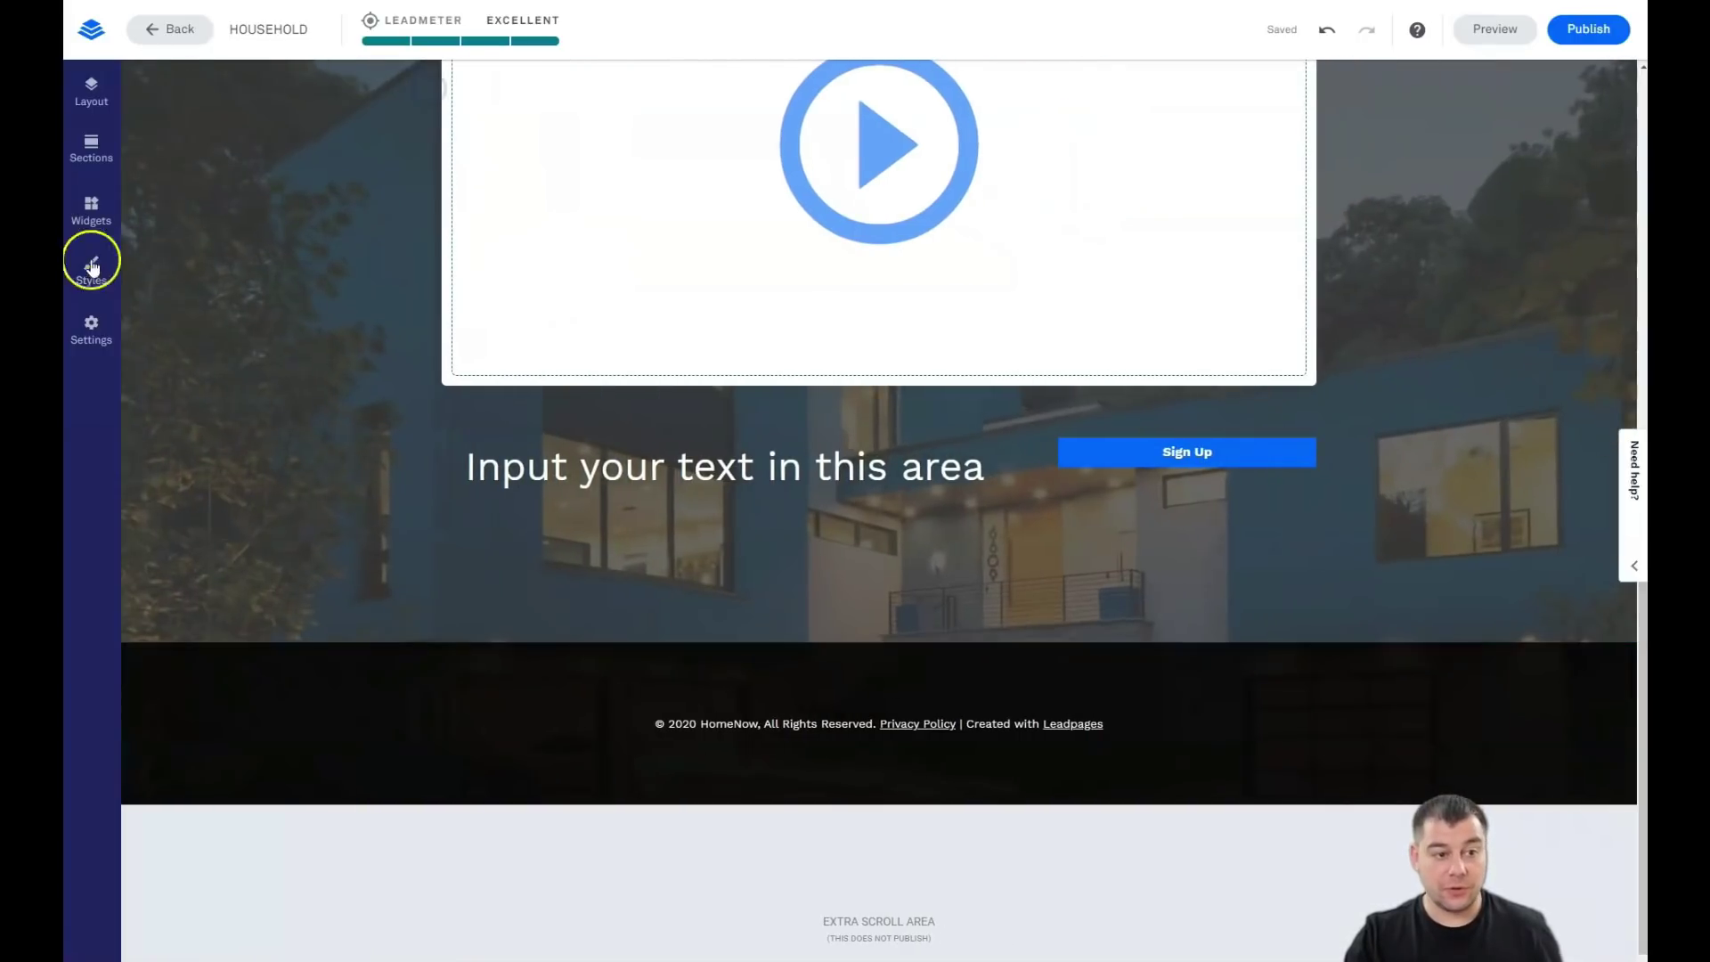
Step: Review the page's SEO, social sharing and analytics tracking settings
left_click(91, 330)
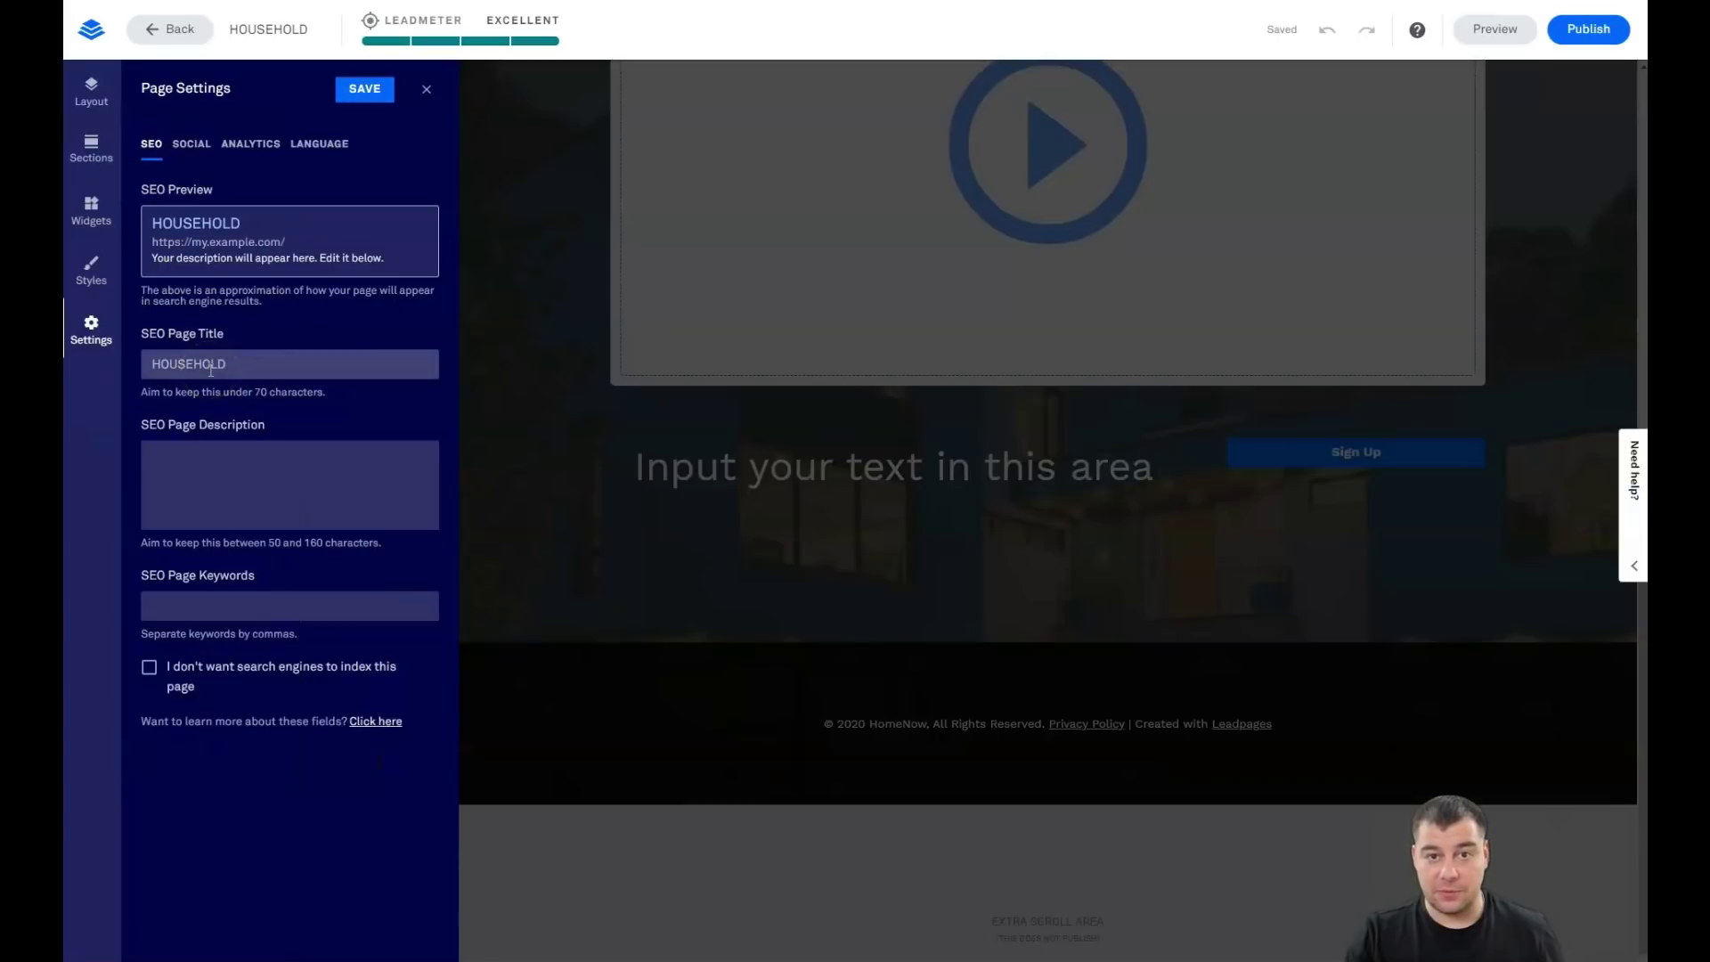
left_click(148, 669)
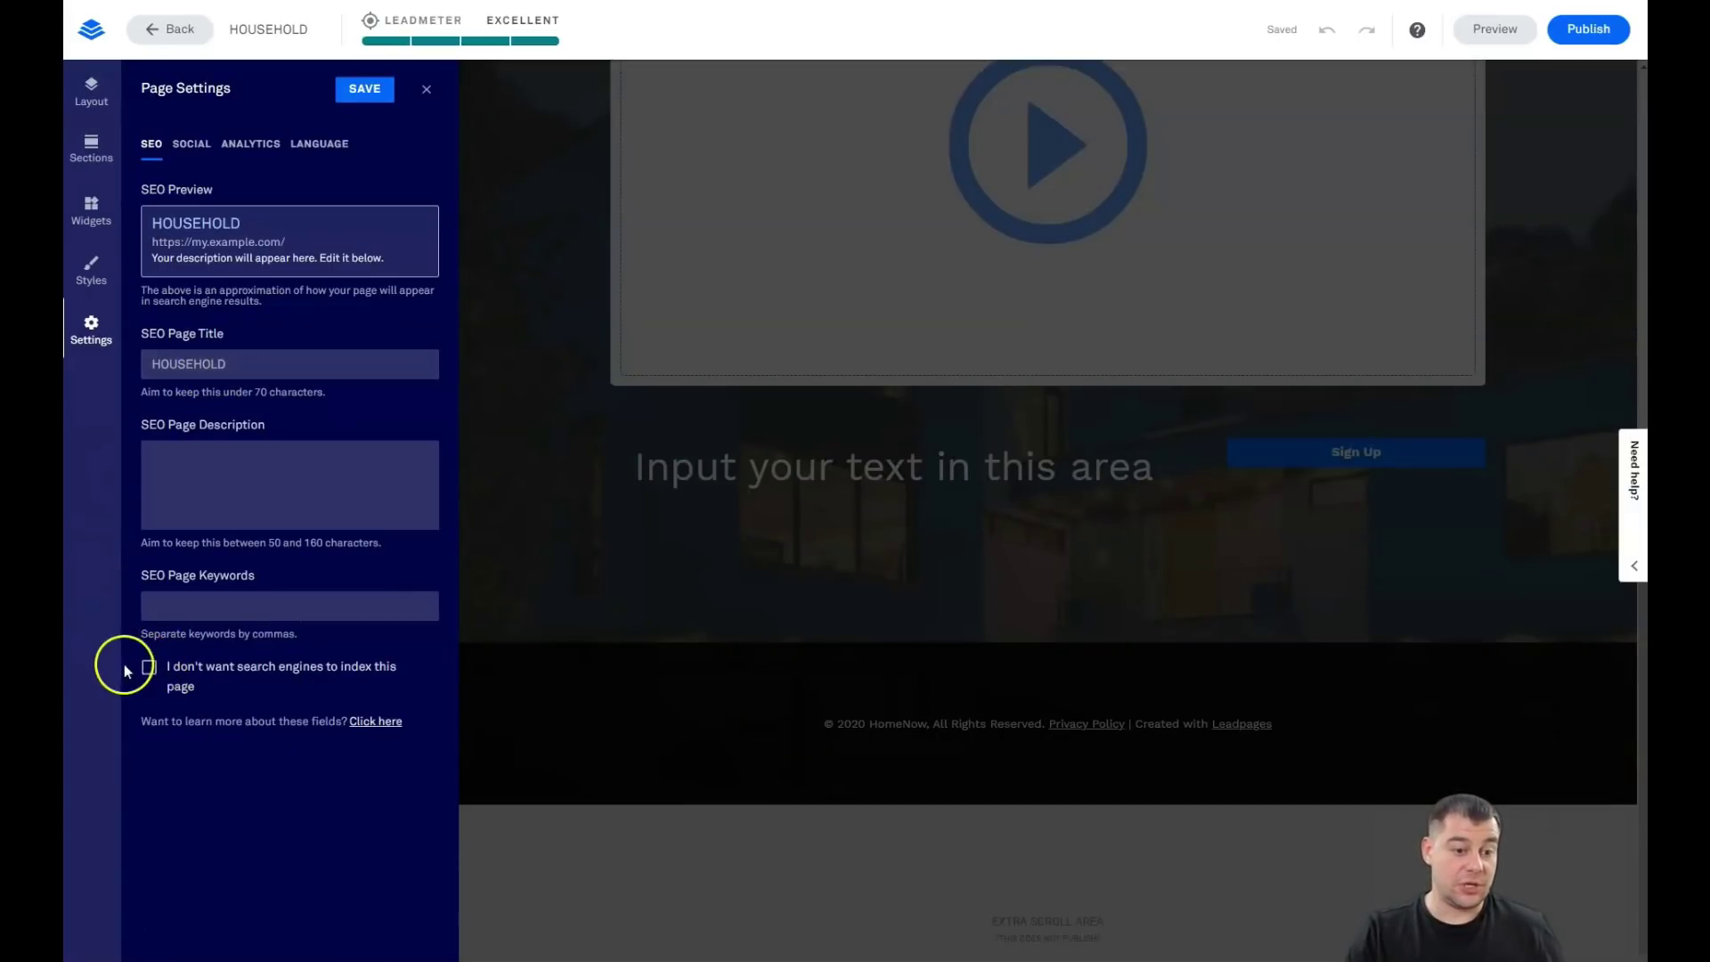
left_click(183, 146)
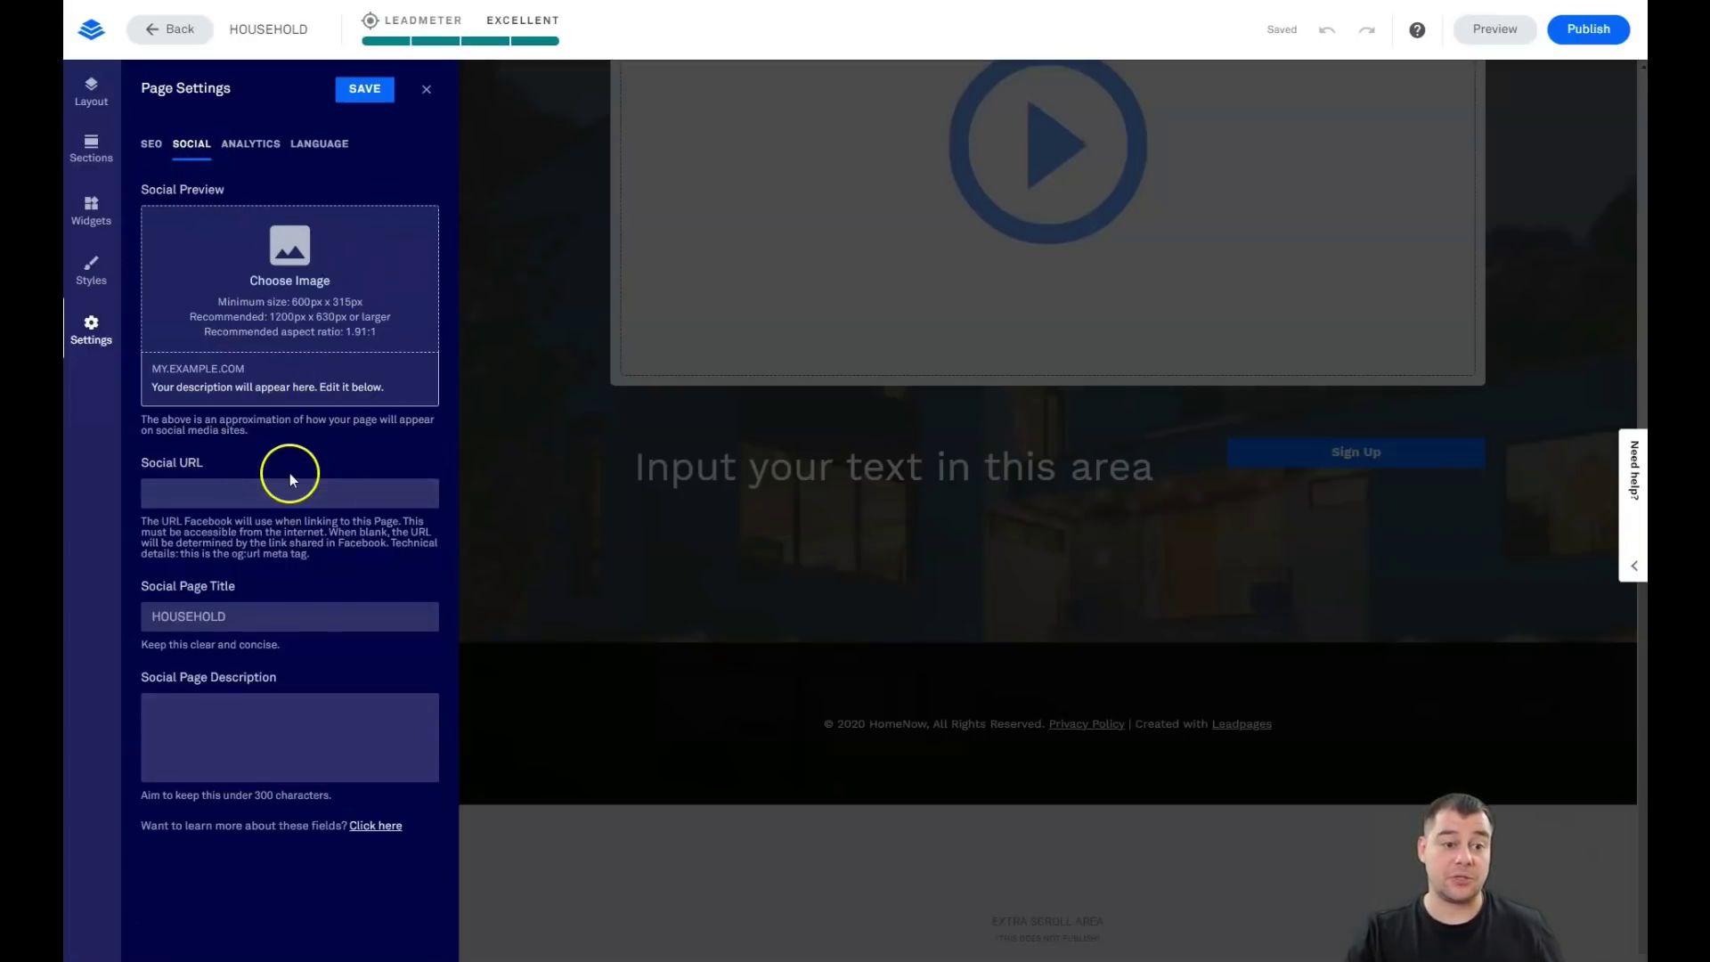
left_click(244, 144)
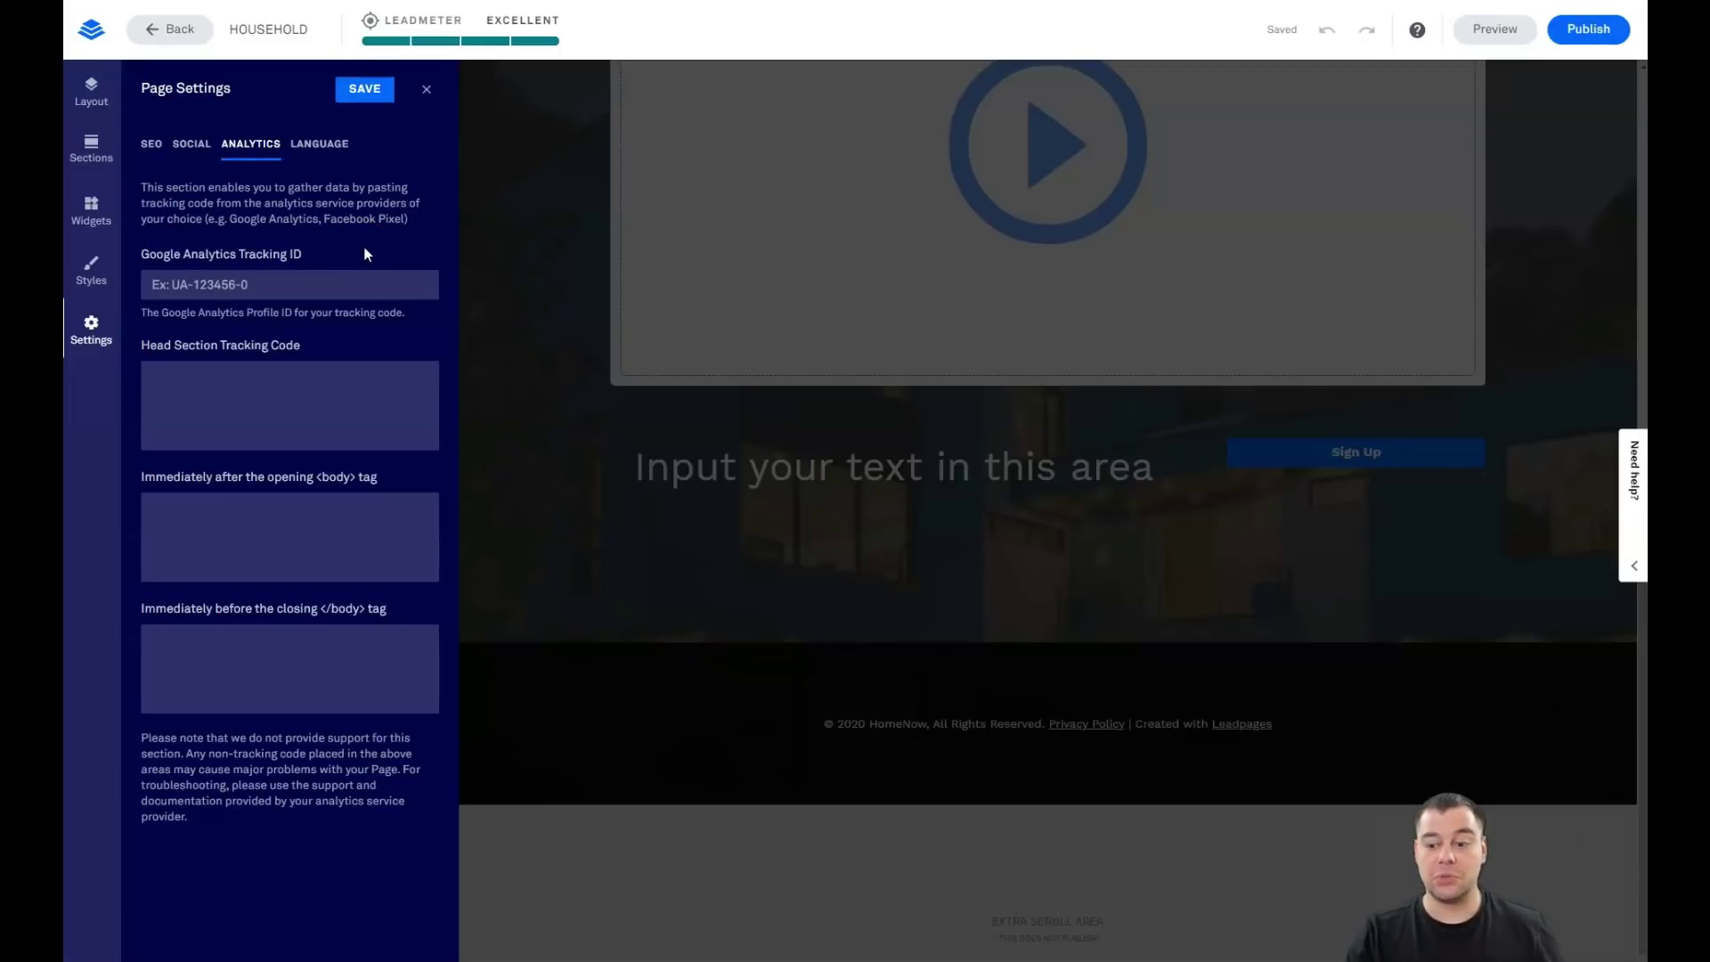
Step: Review the available display languages for widgets, save and close the page settings, and return to the hero section
left_click(320, 146)
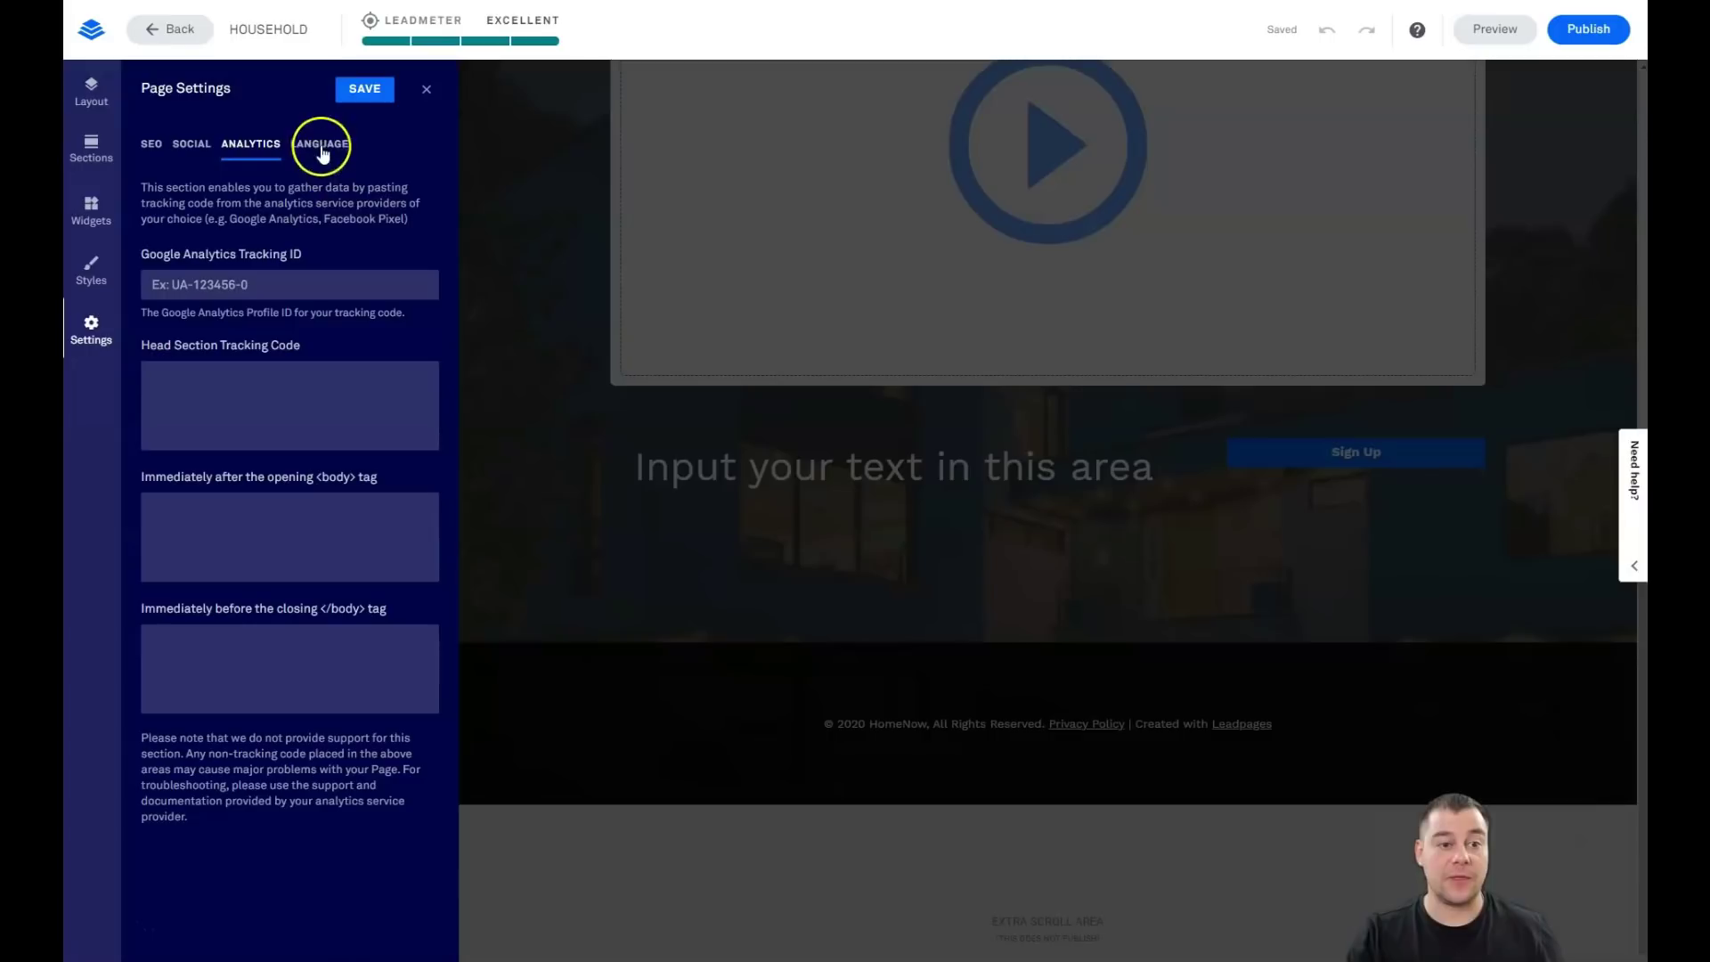
left_click(420, 320)
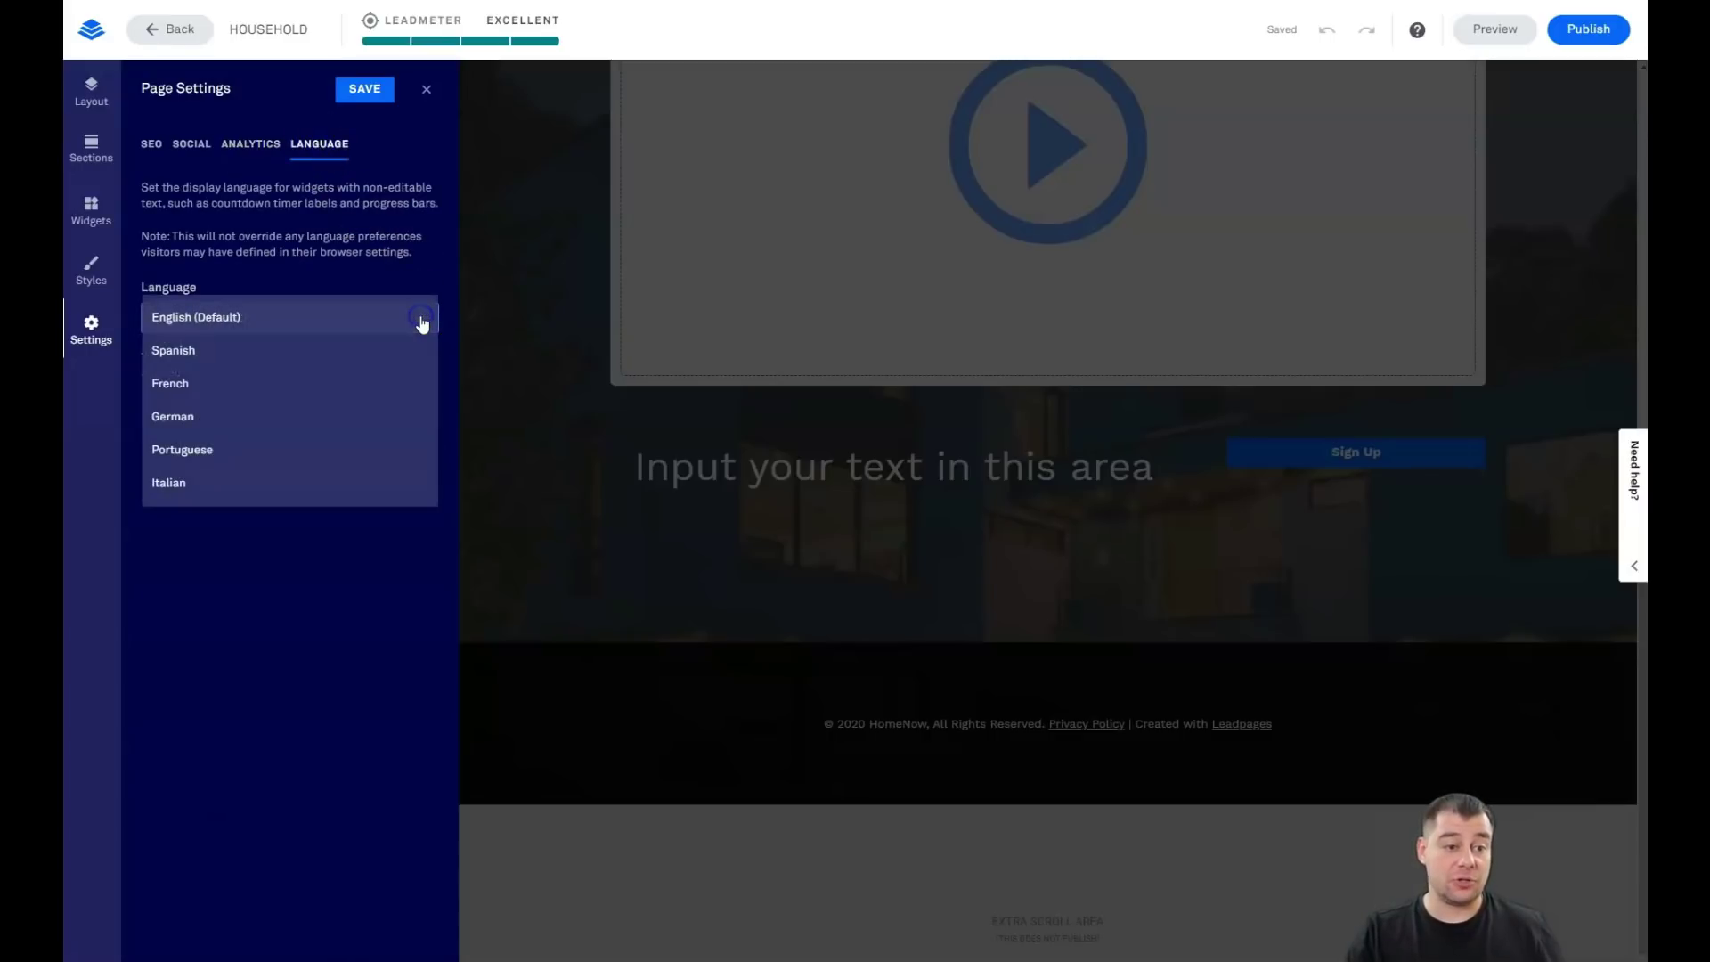
left_click(431, 172)
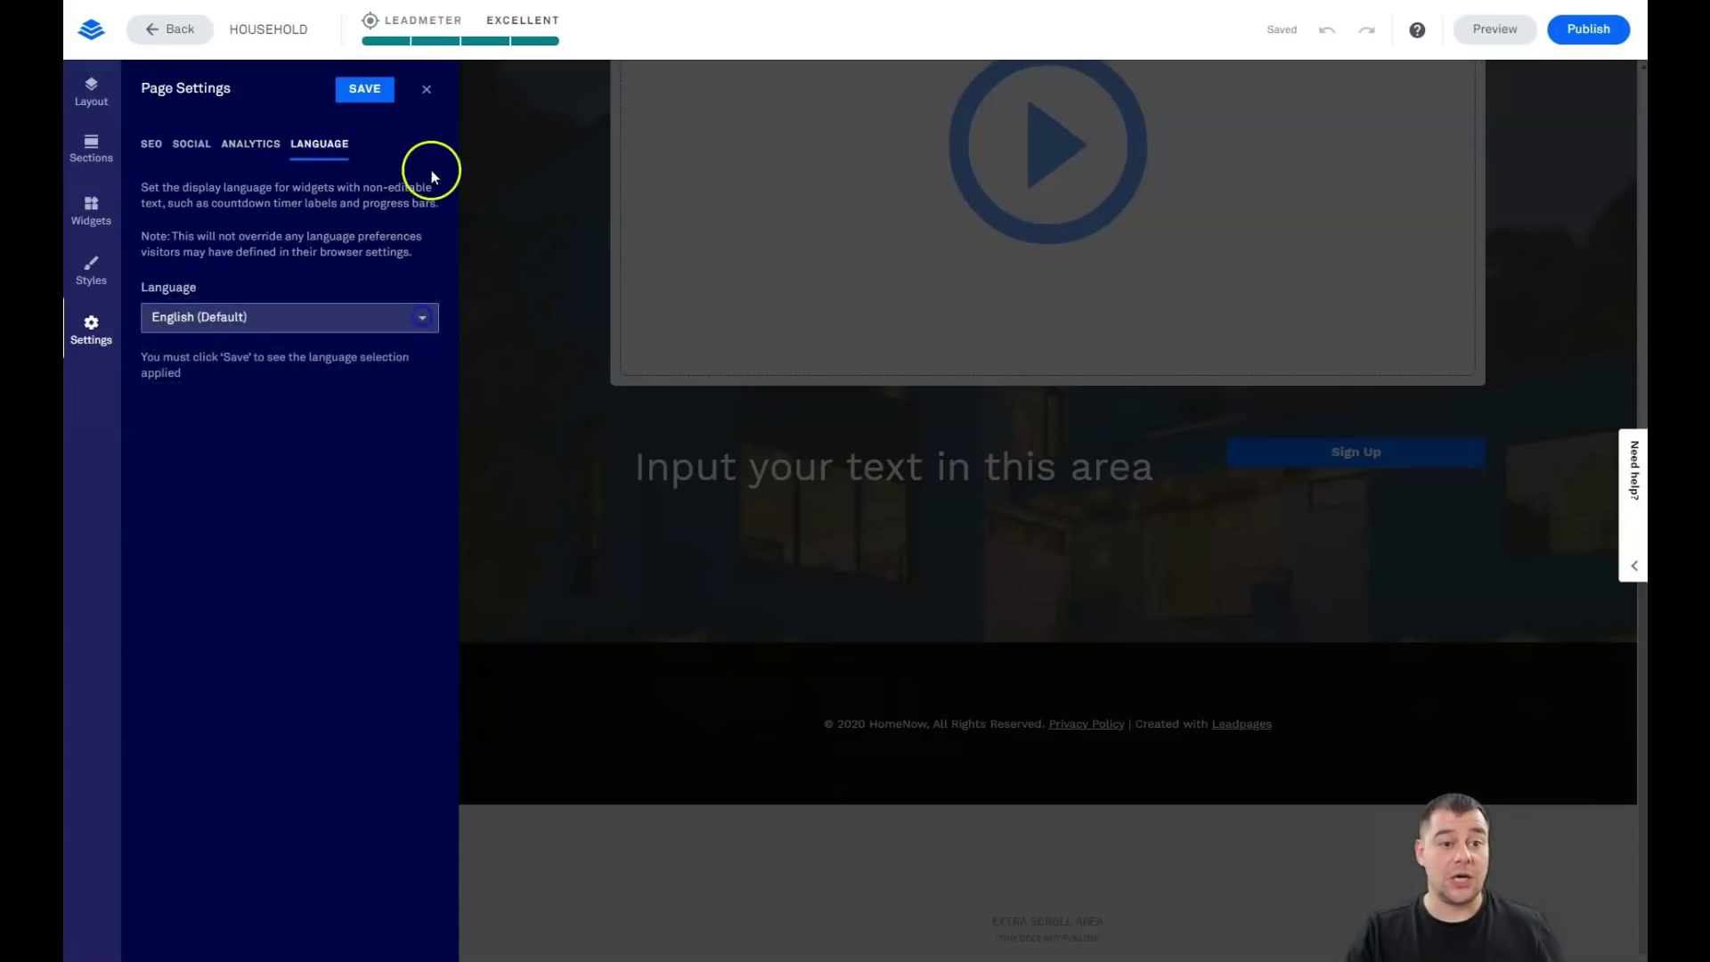
left_click(432, 93)
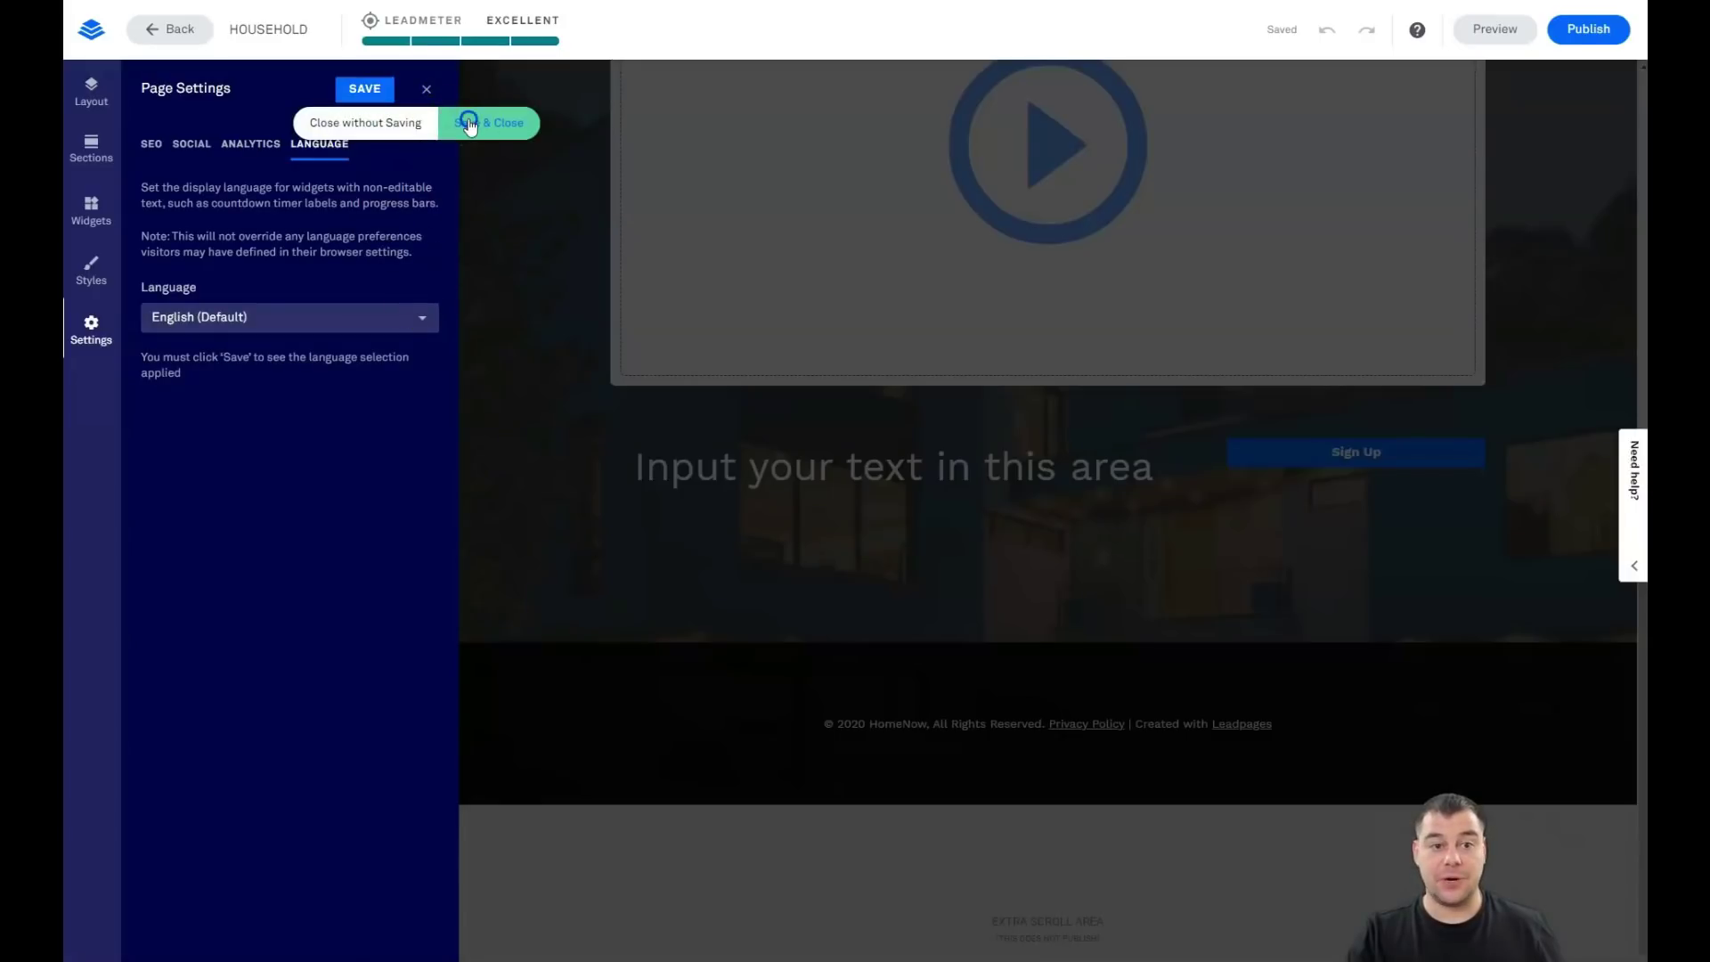
left_click(467, 122)
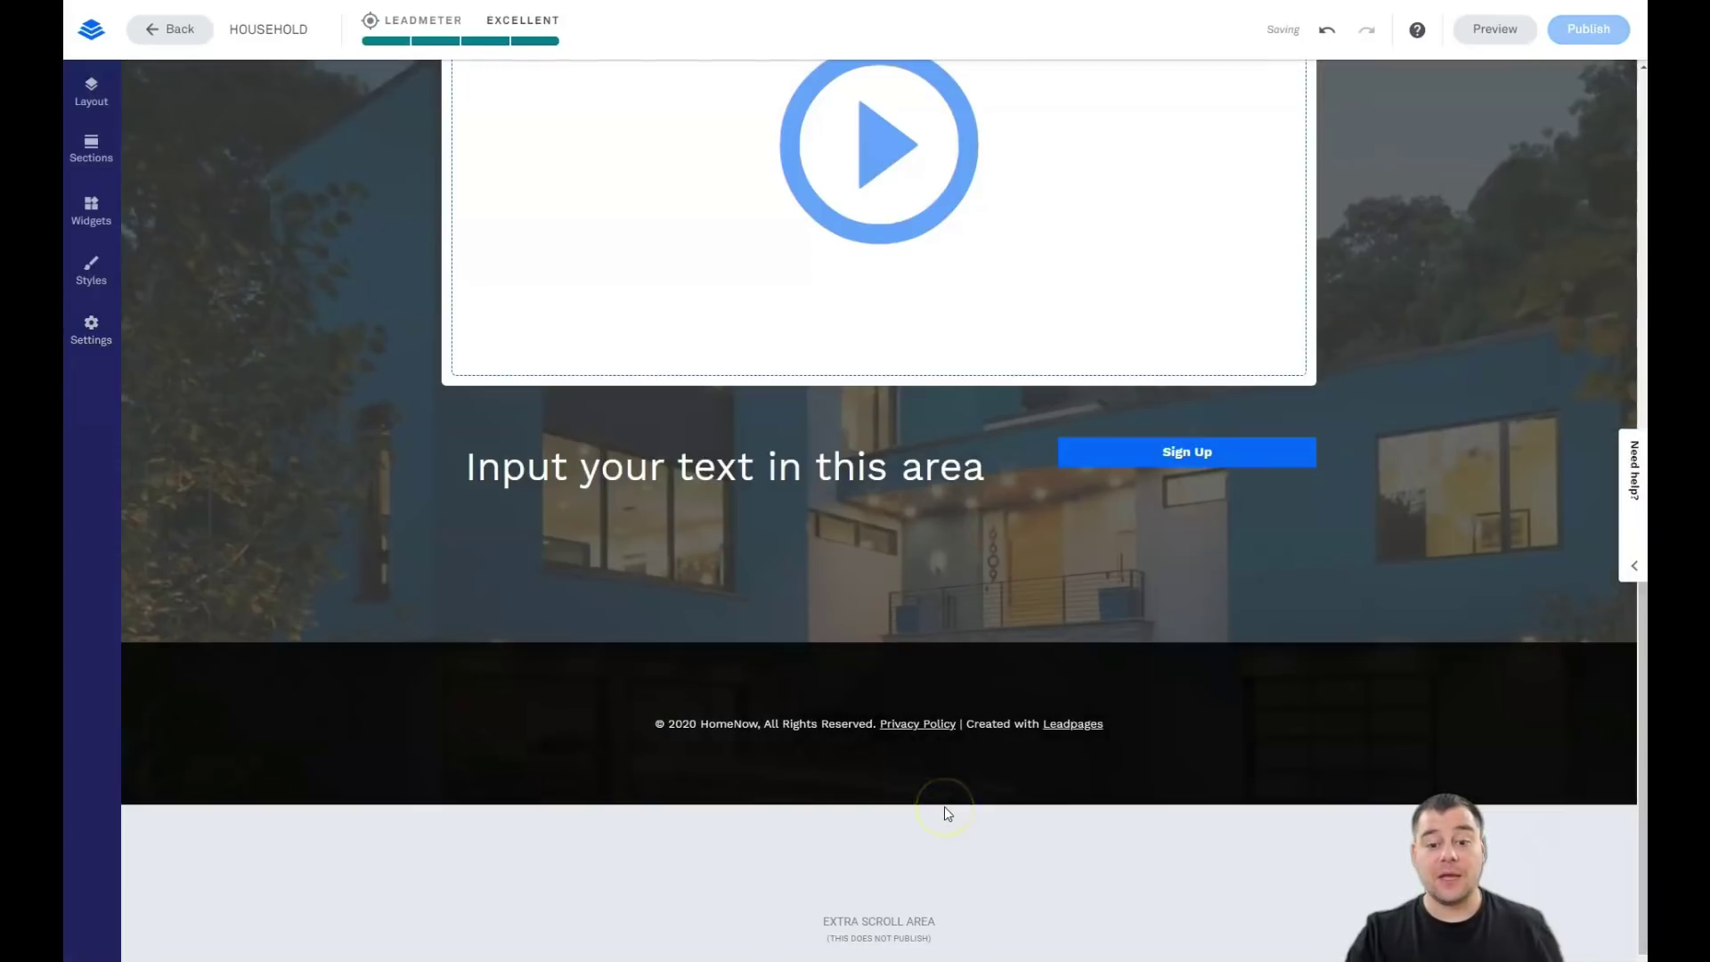
scroll(955, 617, "up", 15)
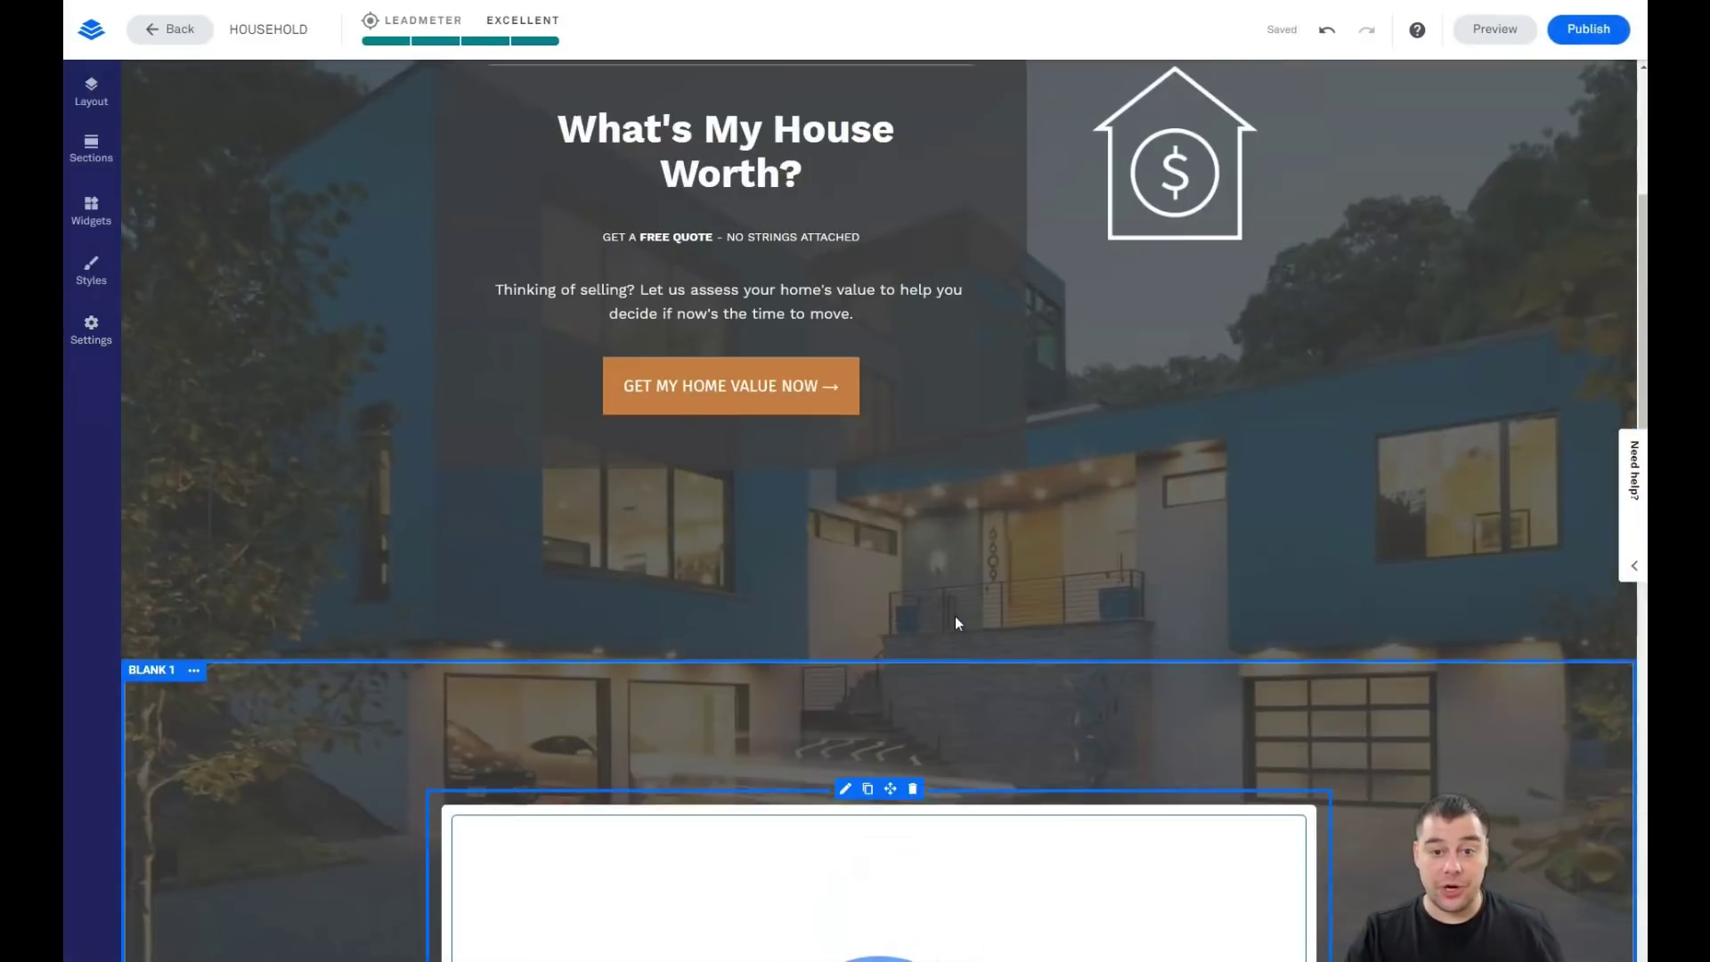
left_click(1032, 661)
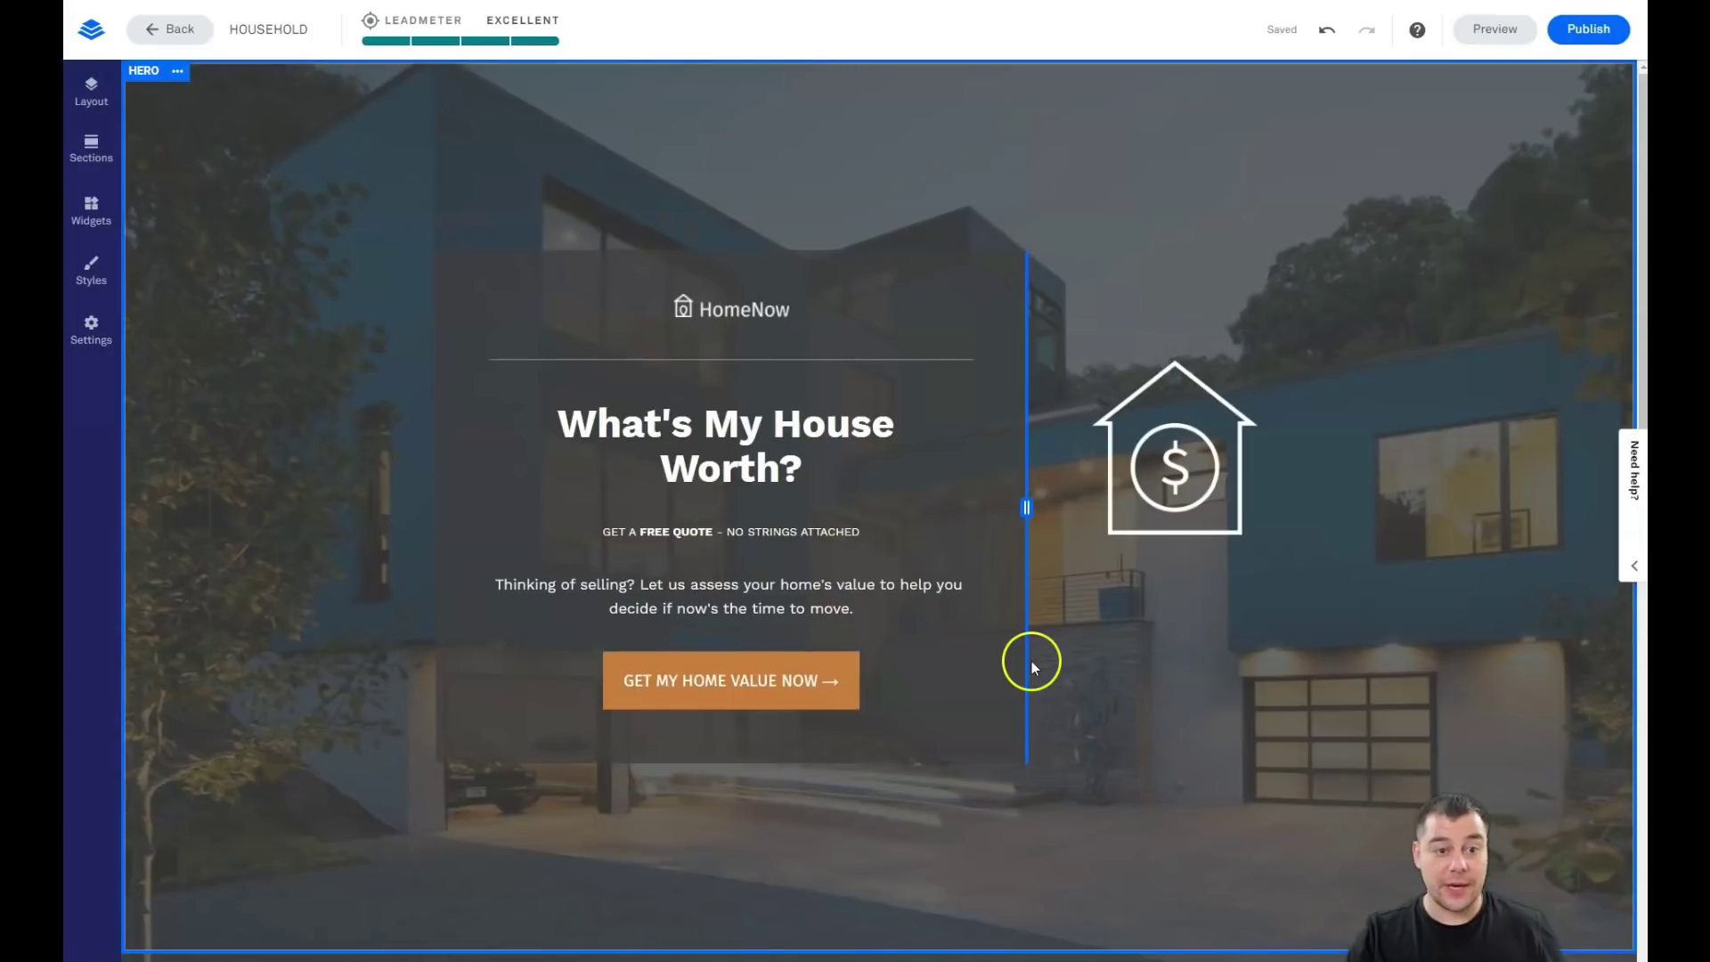